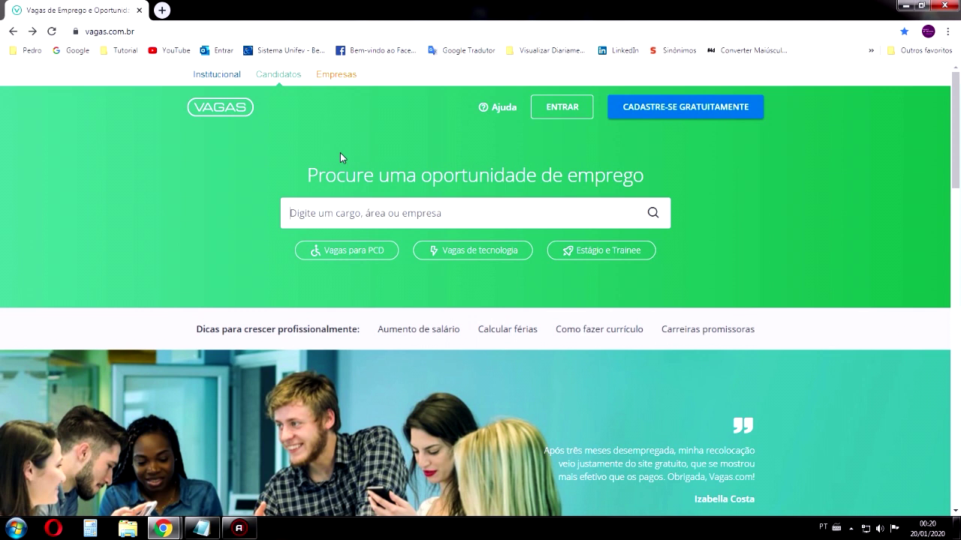
# Start a free résumé on Vagas.com with the CADASTRE-SE GRATUITAMENTE button
pyautogui.click(555, 219)
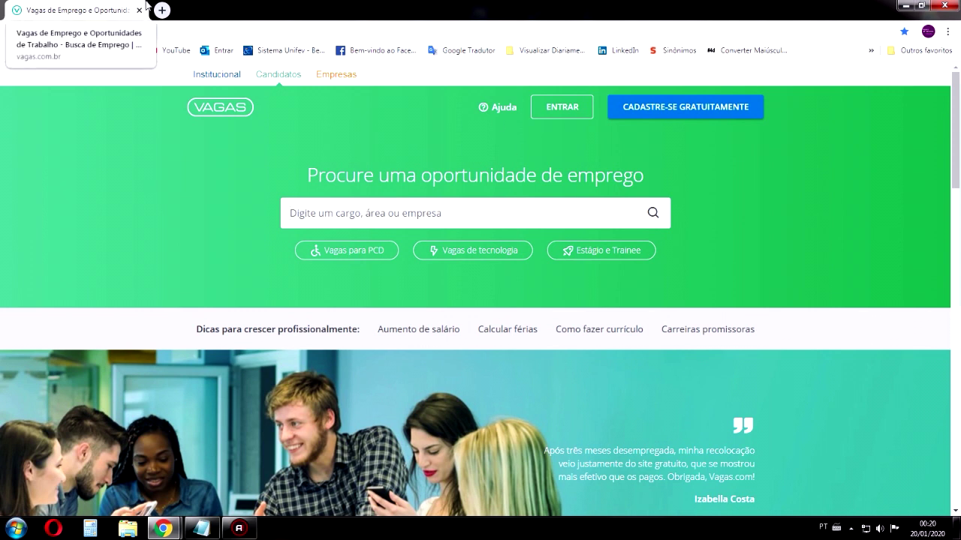
pyautogui.click(346, 216)
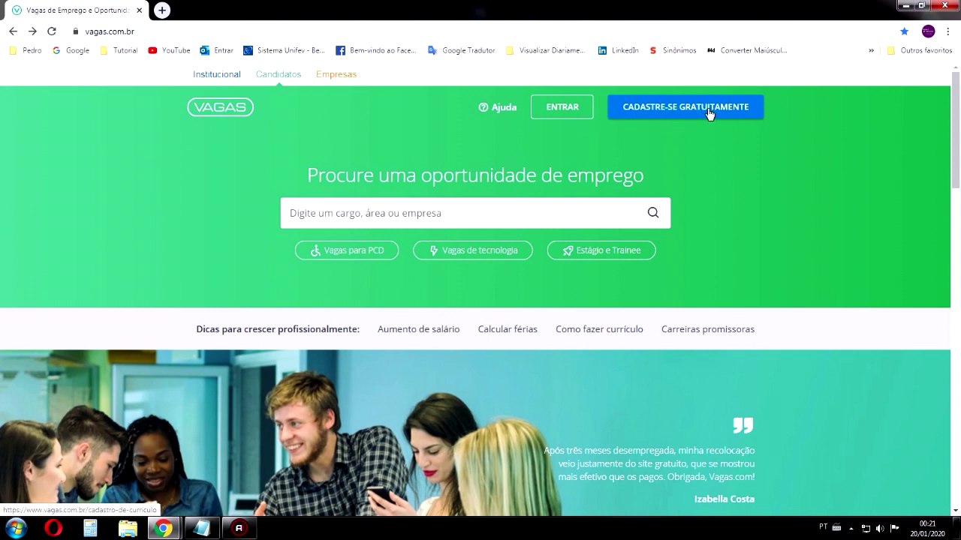
pyautogui.click(704, 113)
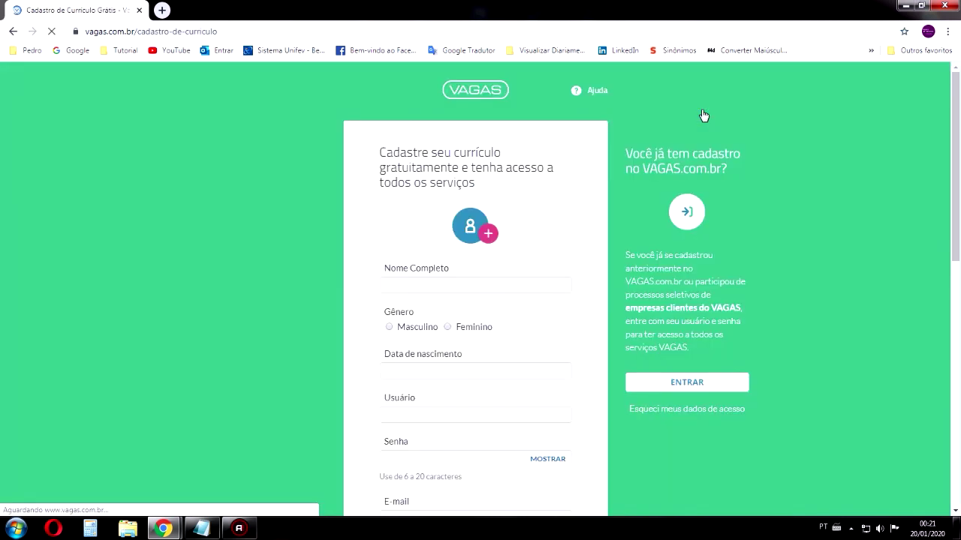
# Enter the full name and choose Masculino as the gender
pyautogui.click(450, 284)
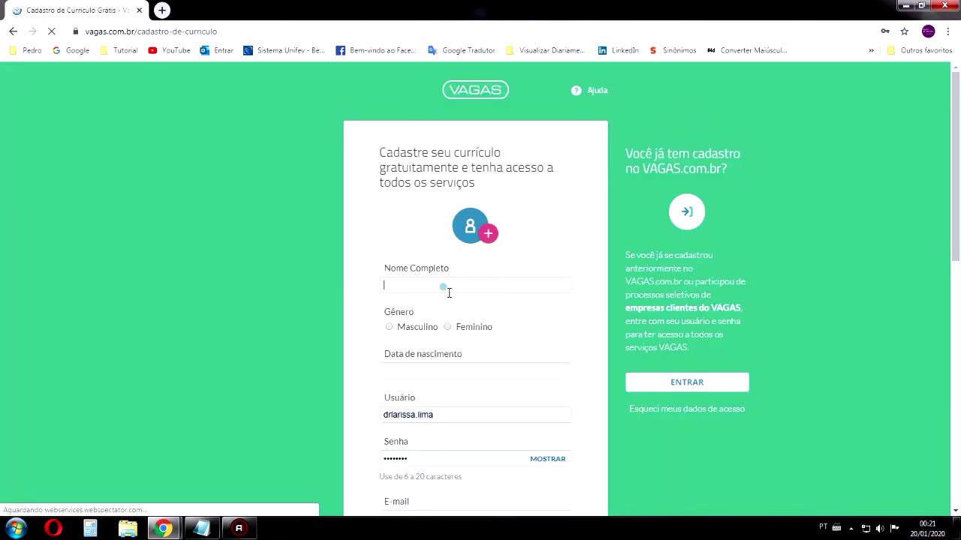
pyautogui.click(490, 234)
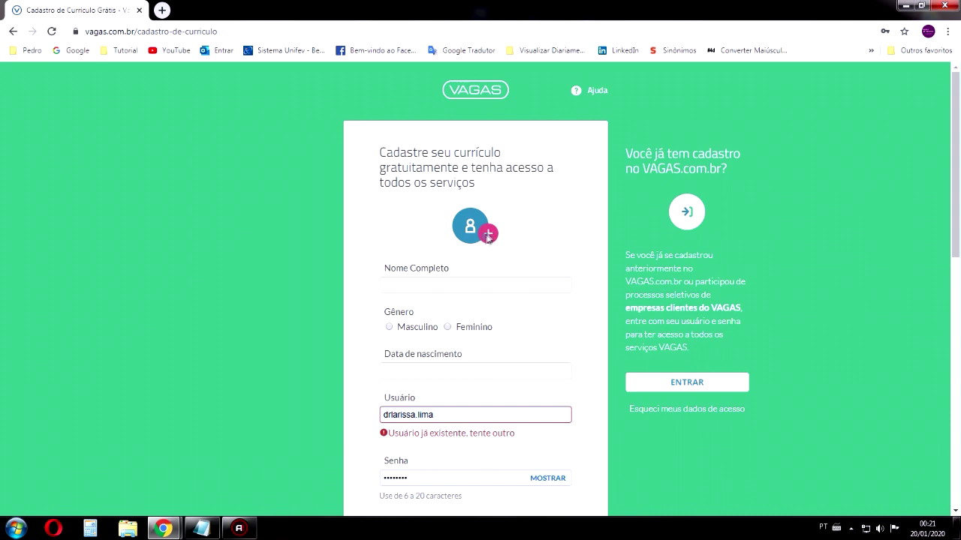
pyautogui.click(429, 278)
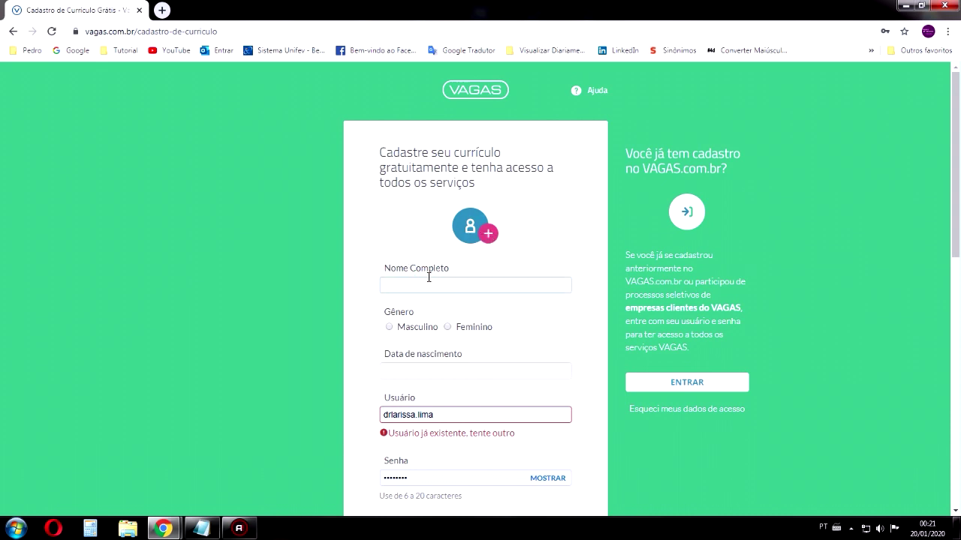
pyautogui.click(462, 412)
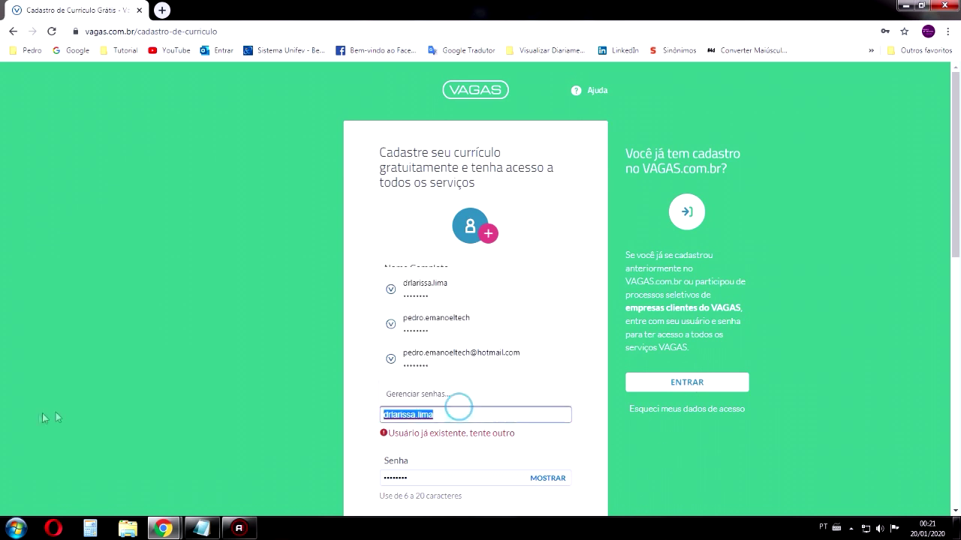
pyautogui.press('Escape')
pyautogui.click(415, 279)
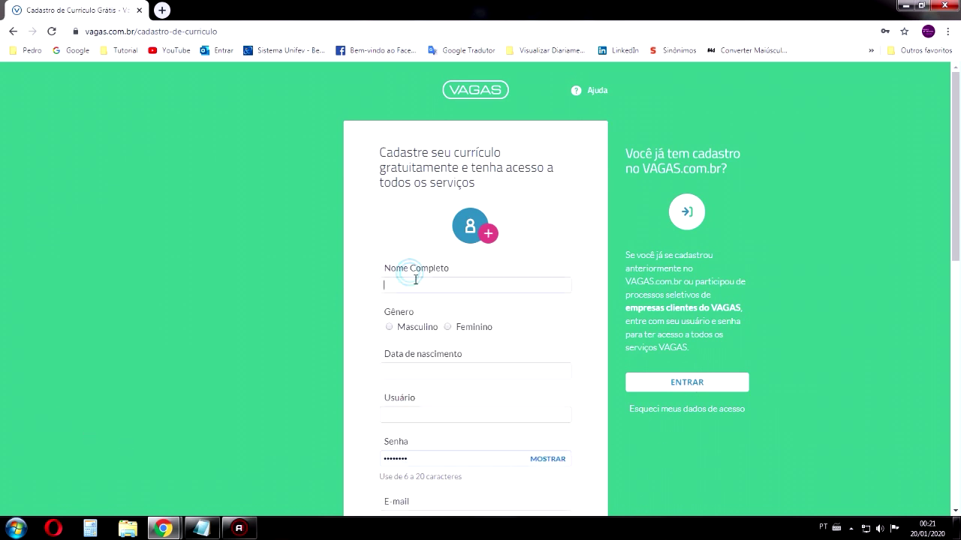
pyautogui.write('pEDR')
pyautogui.press('BackSpace')
pyautogui.press('BackSpace')
pyautogui.press('BackSpace')
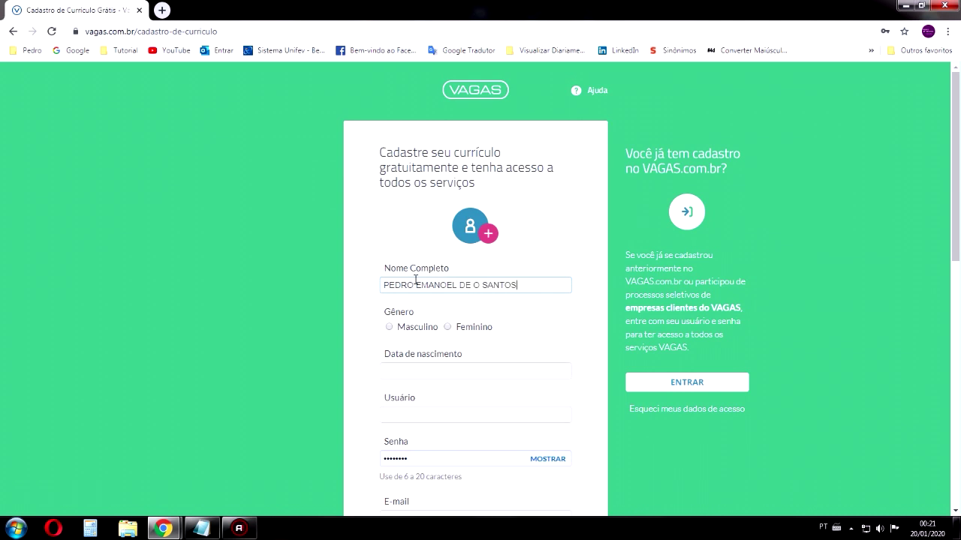
pyautogui.press('Tab')
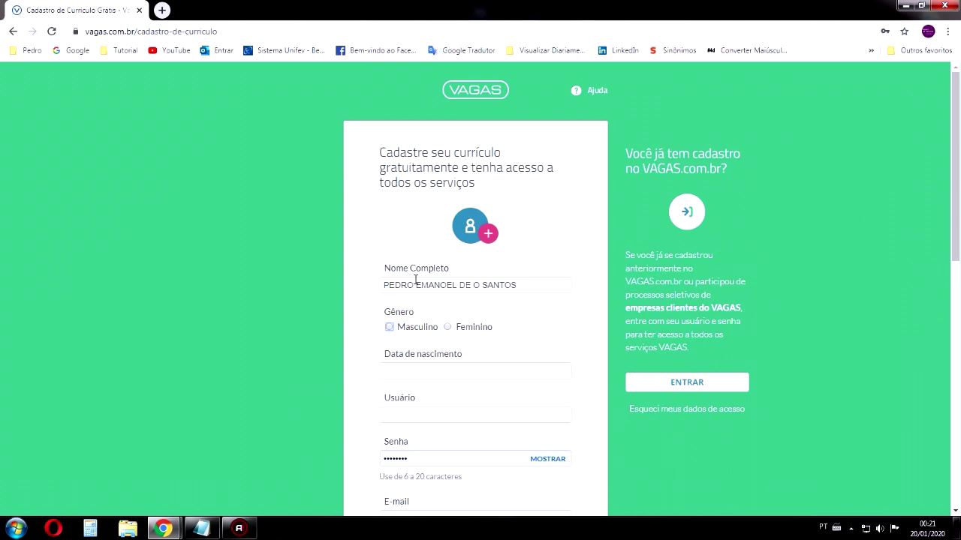
pyautogui.click(389, 326)
pyautogui.scroll(-2, 452, 338)
pyautogui.click(450, 258)
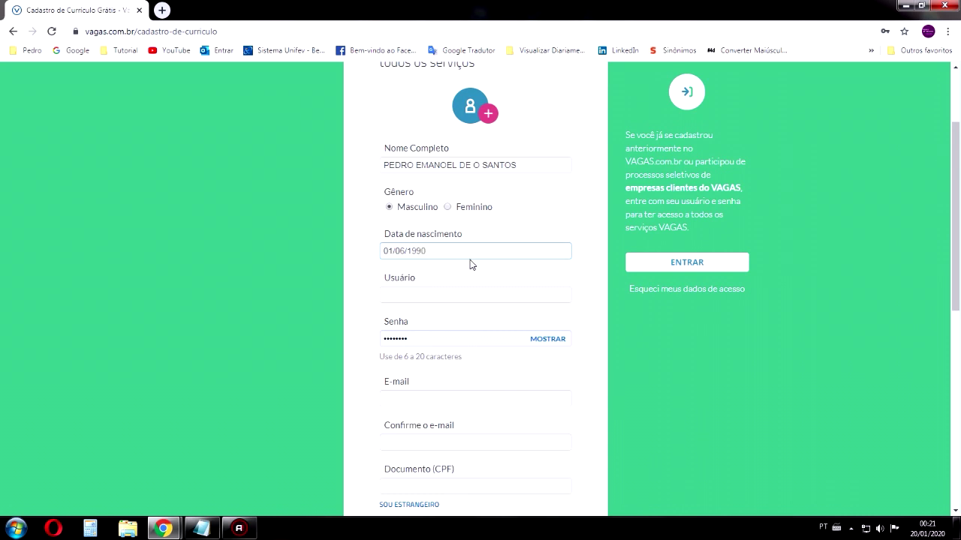
pyautogui.click(433, 296)
pyautogui.click(384, 284)
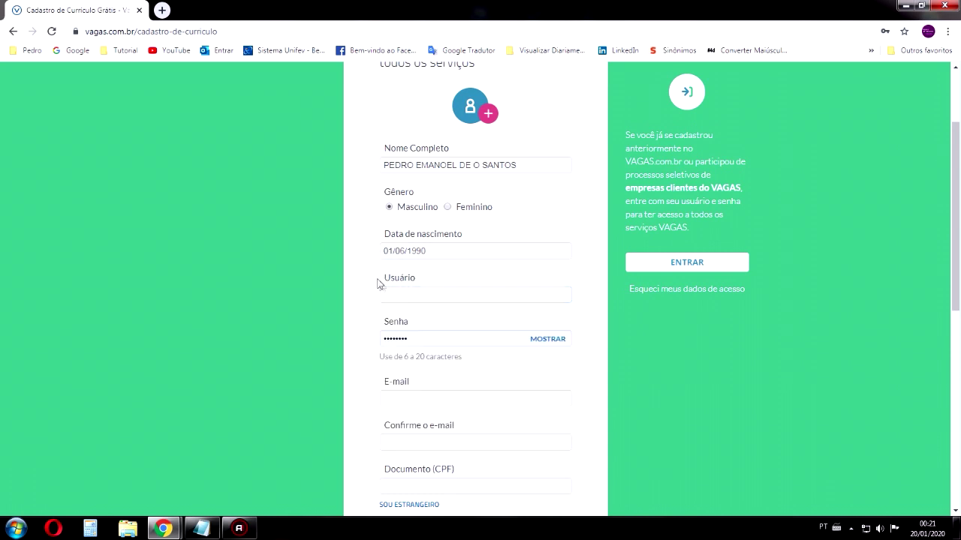
pyautogui.click(395, 290)
pyautogui.write('TESTECURRI')
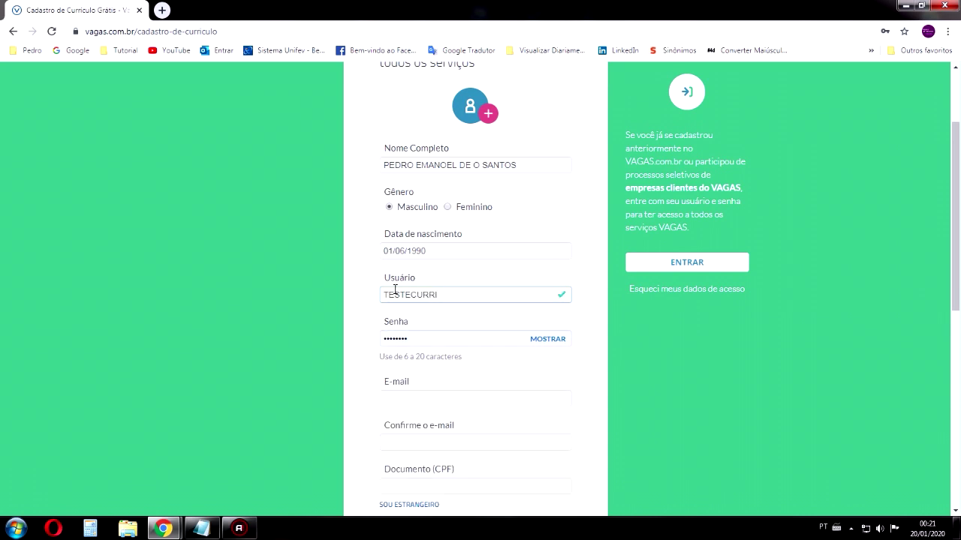
pyautogui.press('BackSpace')
pyautogui.press('BackSpace')
pyautogui.write('CURR')
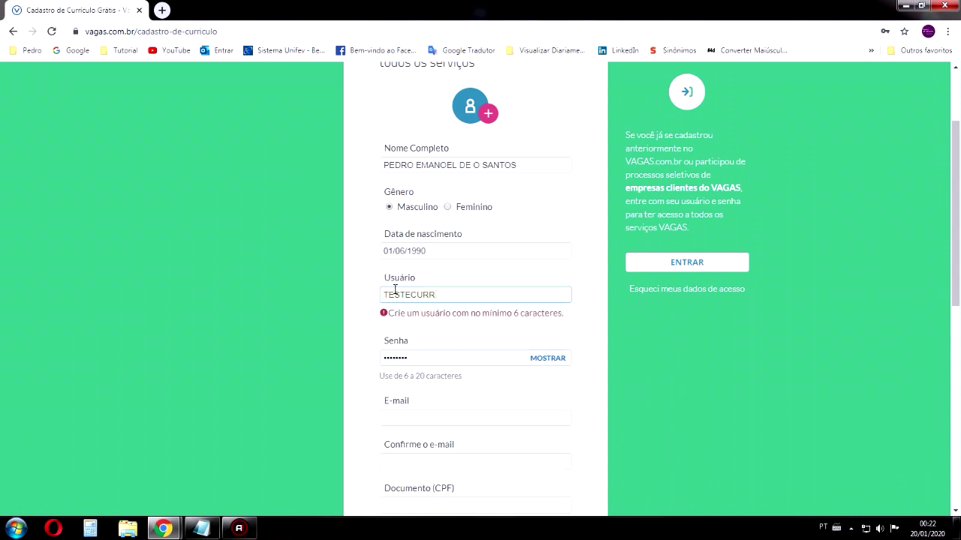
pyautogui.write('ICULO')
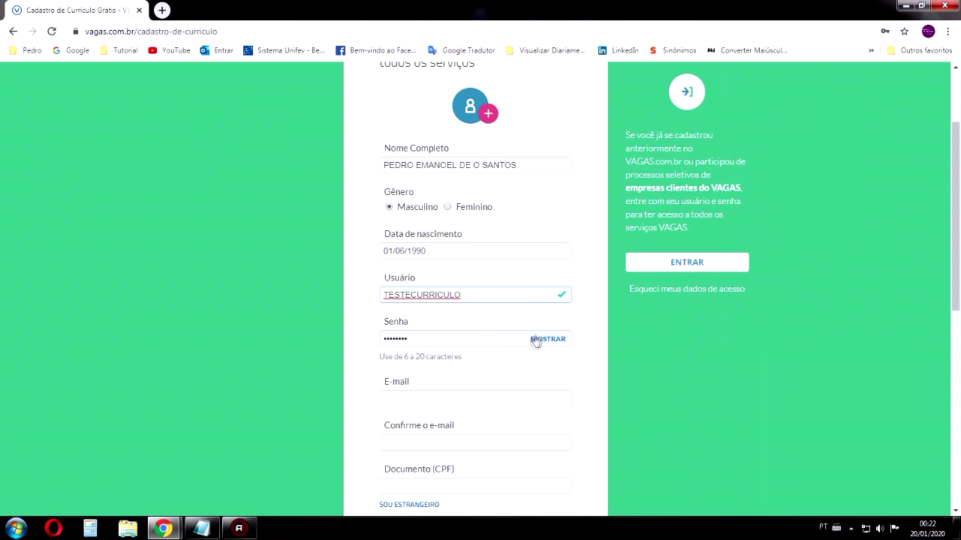
# Replace the autofilled password with a new password
pyautogui.click(470, 338)
pyautogui.moveTo(474, 337); pyautogui.dragTo(324, 343)
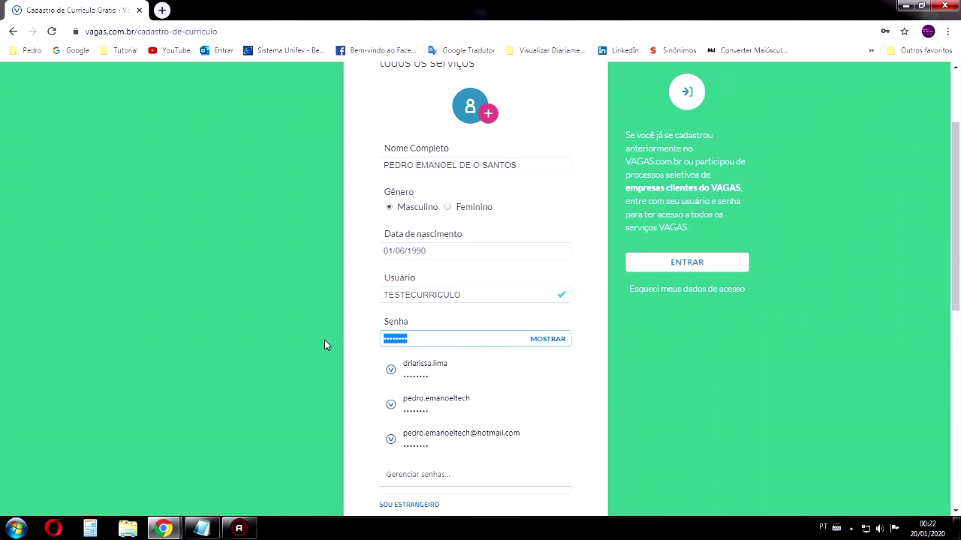
pyautogui.press('BackSpace')
pyautogui.write('•••••••••')
pyautogui.scroll(-3, 454, 316)
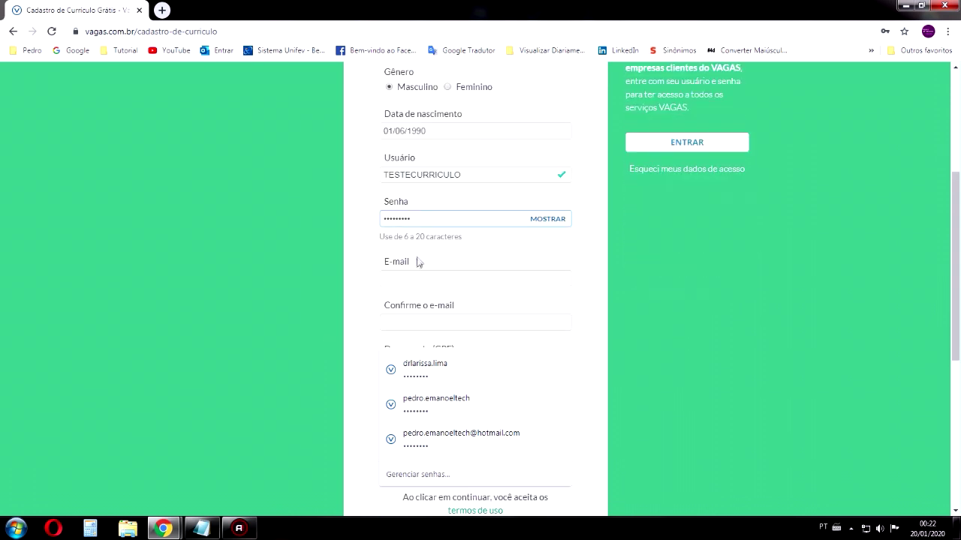
pyautogui.doubleClick(482, 175)
pyautogui.doubleClick(424, 218)
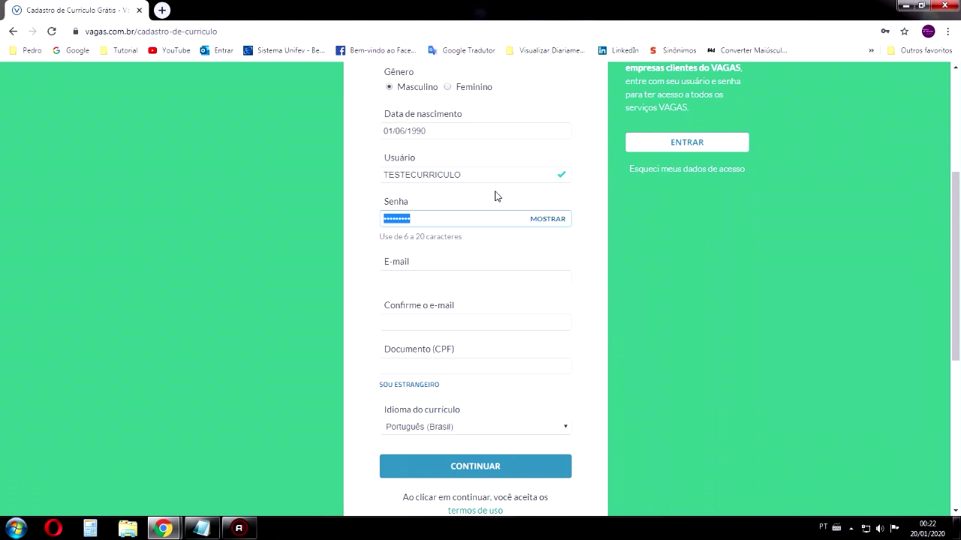
pyautogui.click(442, 278)
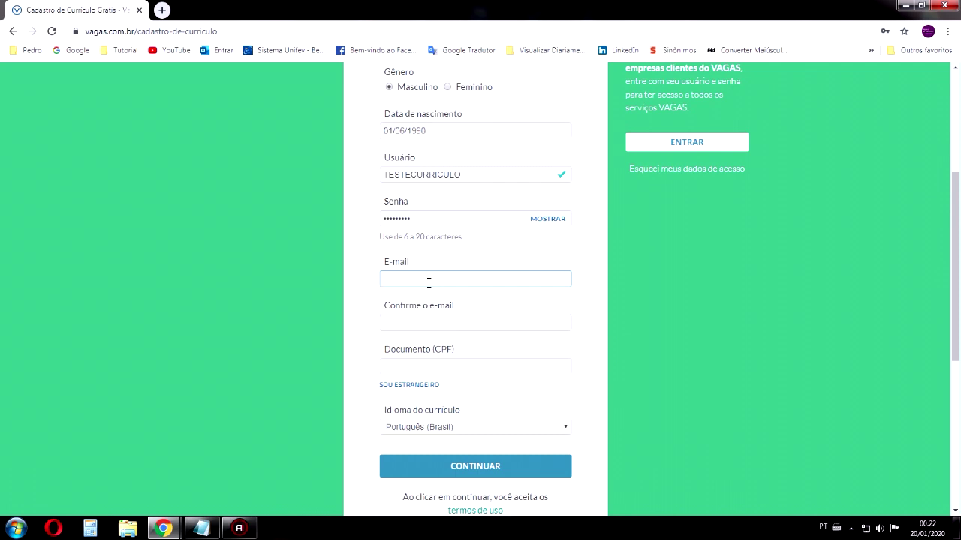
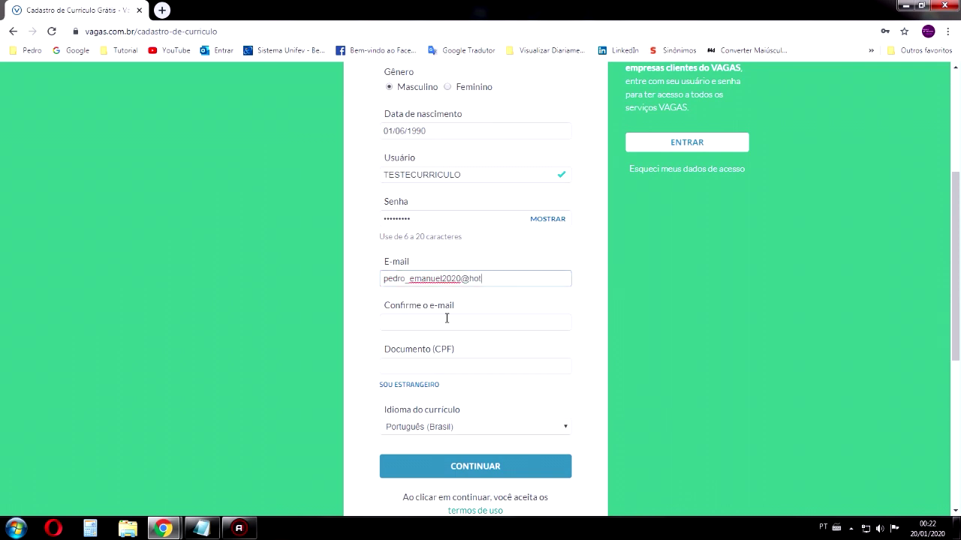
# Type the e-mail address and paste it into Confirme o e-mail
pyautogui.hotkey('ctrl', 'a')
pyautogui.hotkey('ctrl', 'c')
pyautogui.click(448, 319)
pyautogui.hotkey('ctrl', 'v')
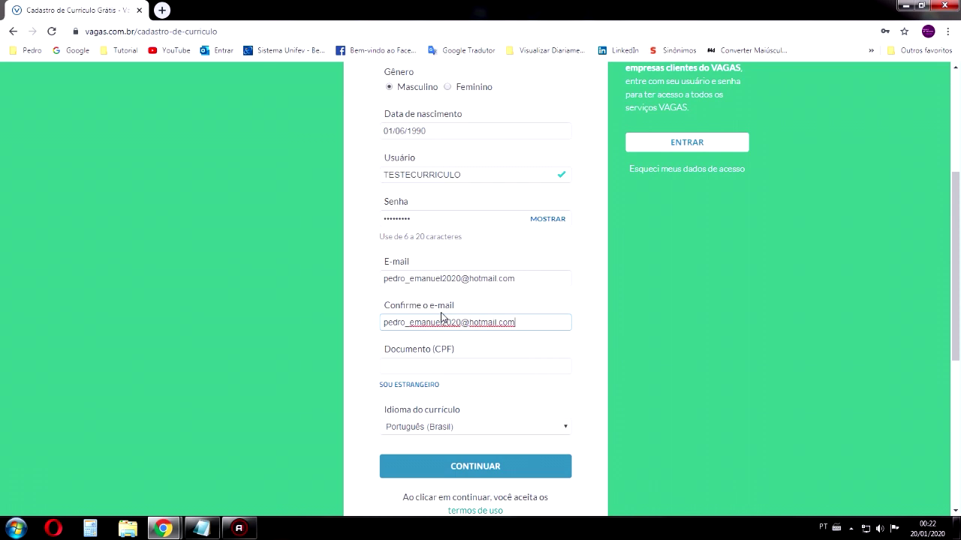
pyautogui.tripleClick(483, 307)
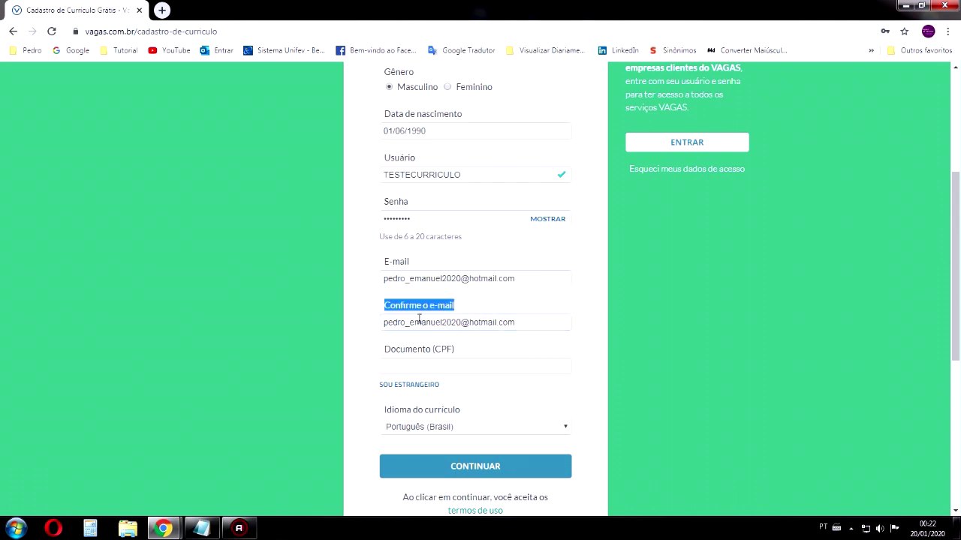
# Paste the CPF number from the notes into the CPF field
pyautogui.click(413, 365)
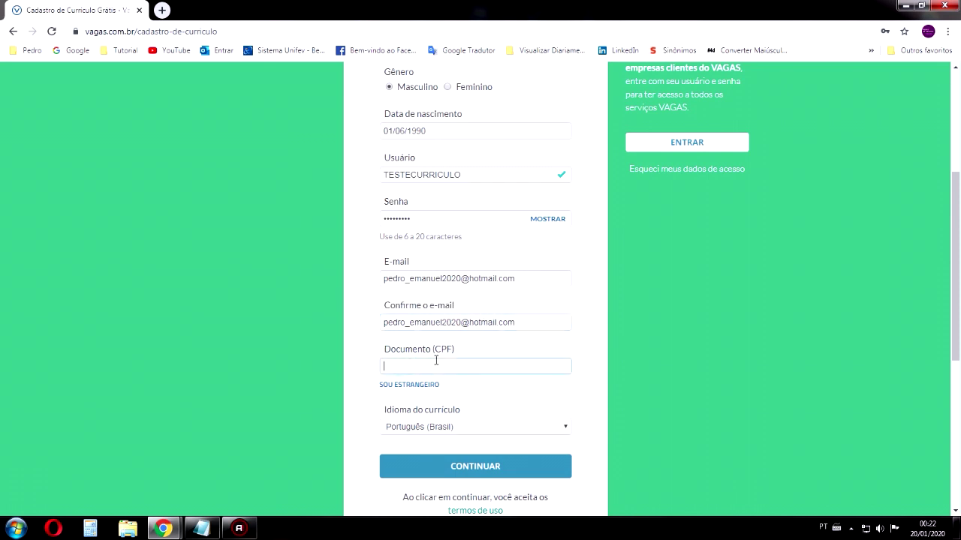
pyautogui.click(201, 529)
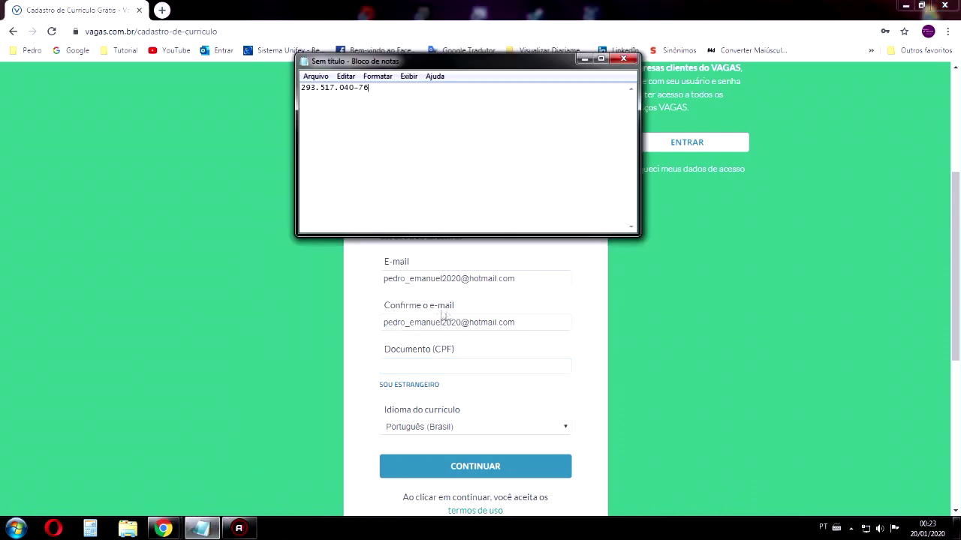
pyautogui.hotkey('ctrl', 'a')
pyautogui.hotkey('ctrl', 'c')
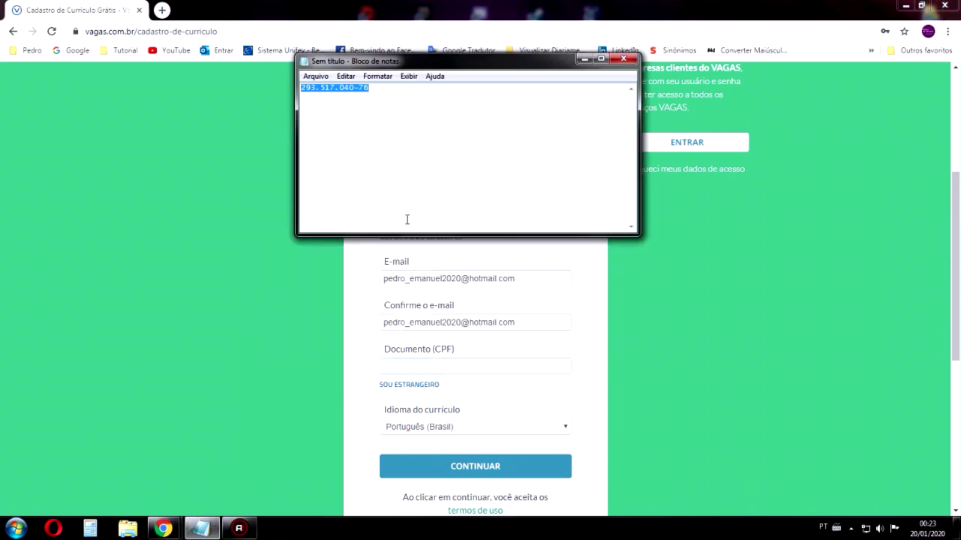
pyautogui.click(435, 365)
pyautogui.hotkey('ctrl', 'v')
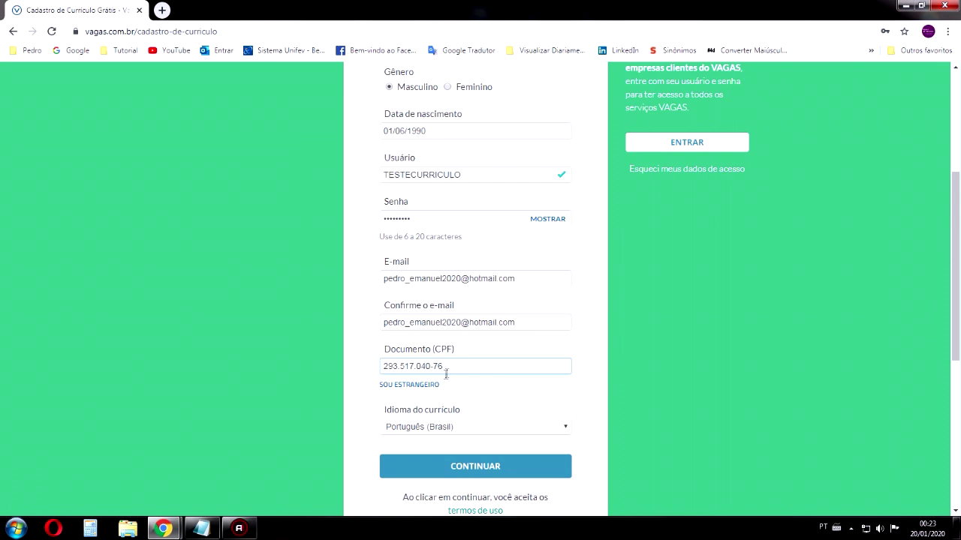
# Keep Português (Brasil) as résumé language and submit the registration form
pyautogui.scroll(-2, 446, 373)
pyautogui.click(446, 307)
pyautogui.click(447, 307)
pyautogui.click(433, 353)
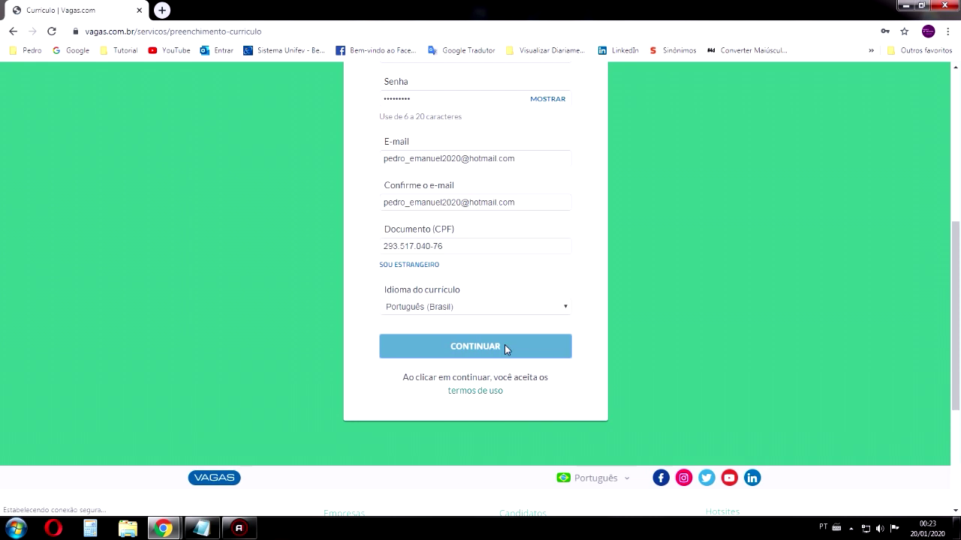
# Dismiss the browser's 'Salvar senha?' prompt
pyautogui.scroll(-2, 511, 341)
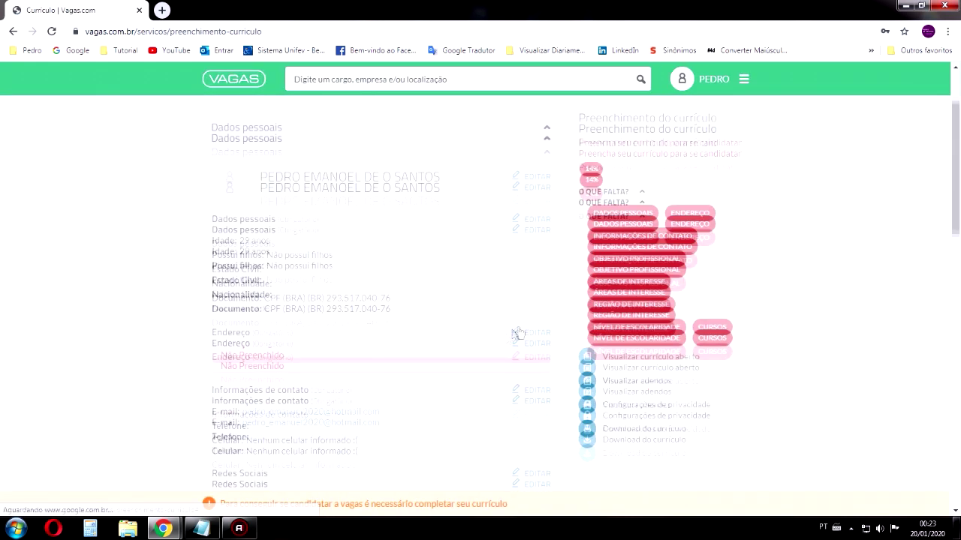
pyautogui.scroll(-10, 497, 308)
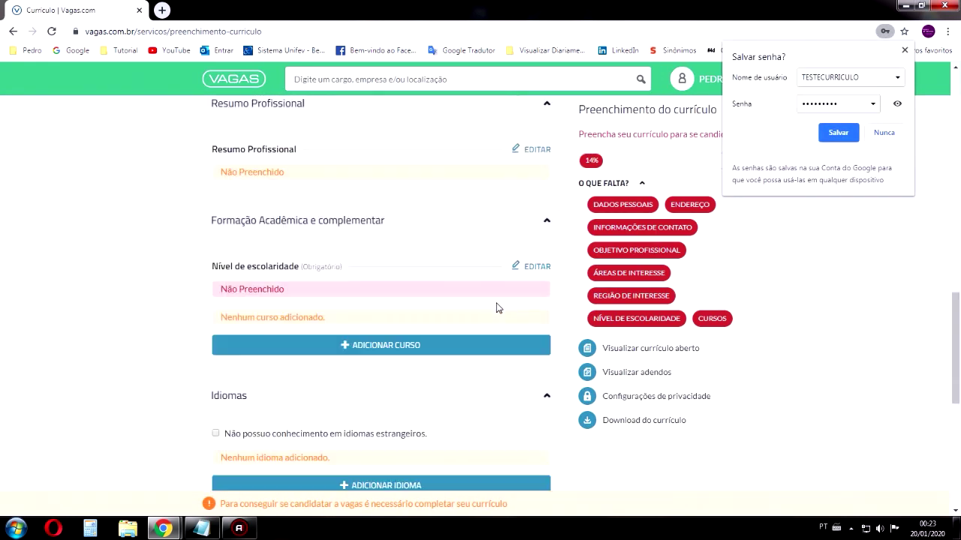
pyautogui.click(844, 138)
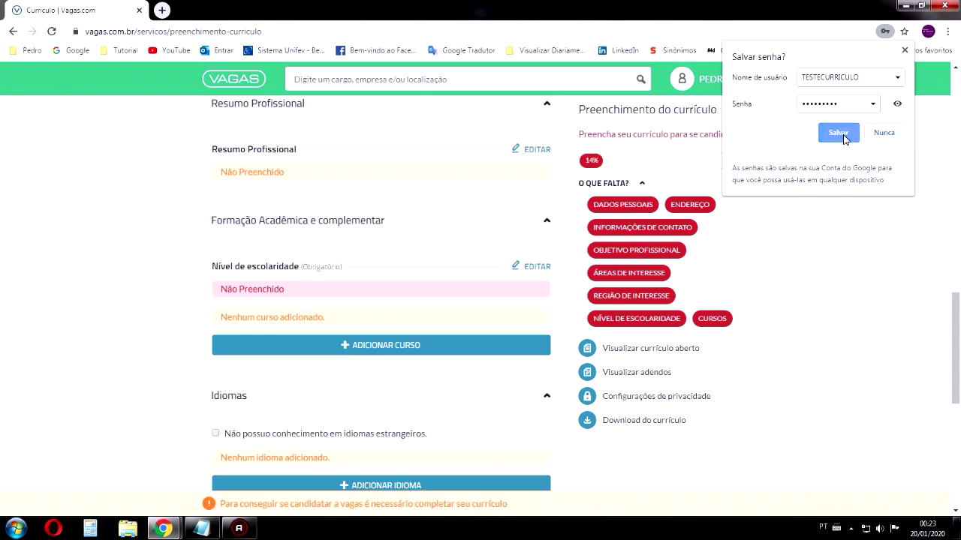
pyautogui.click(885, 133)
# Review the personal data (age 29 anos, children, Estado Civil) and edit the name header
pyautogui.scroll(10, 804, 212)
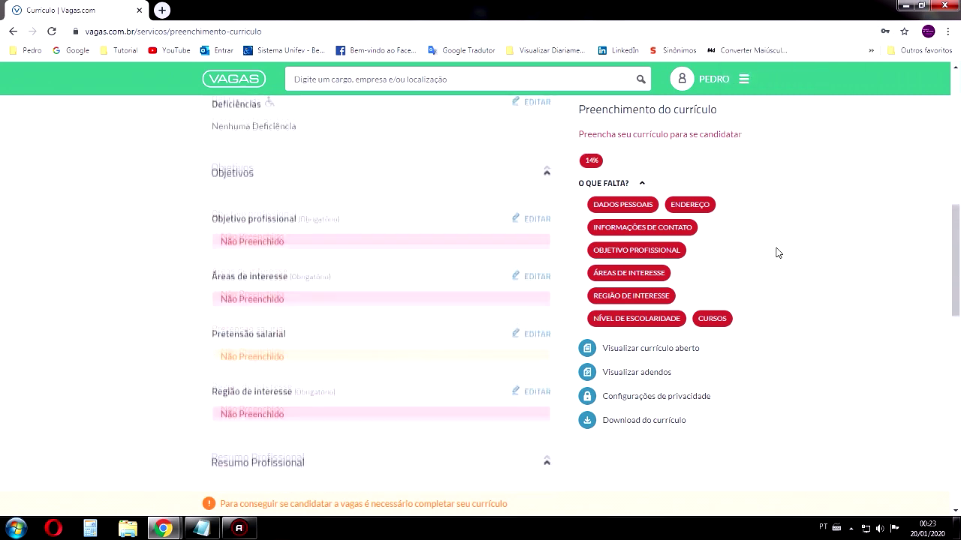
pyautogui.scroll(-5, 748, 271)
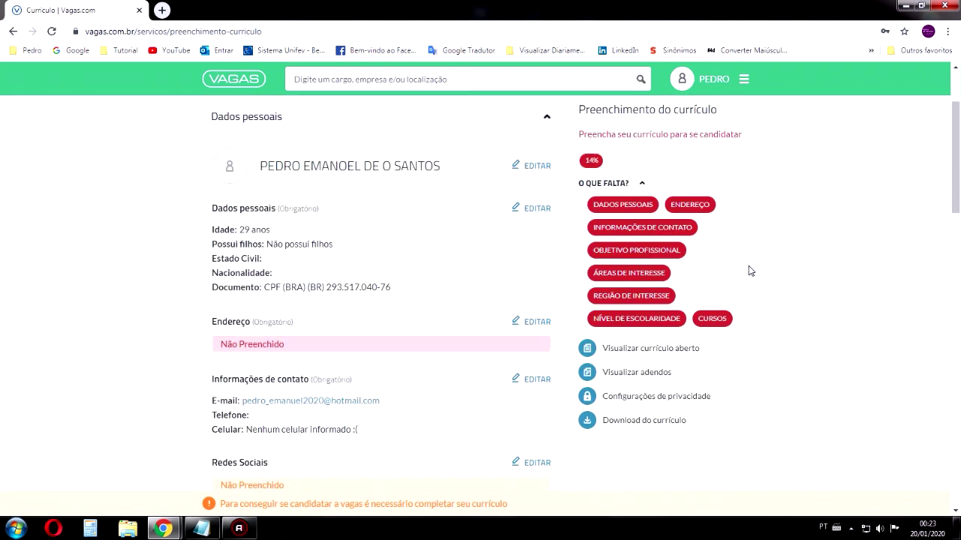
pyautogui.scroll(4, 748, 273)
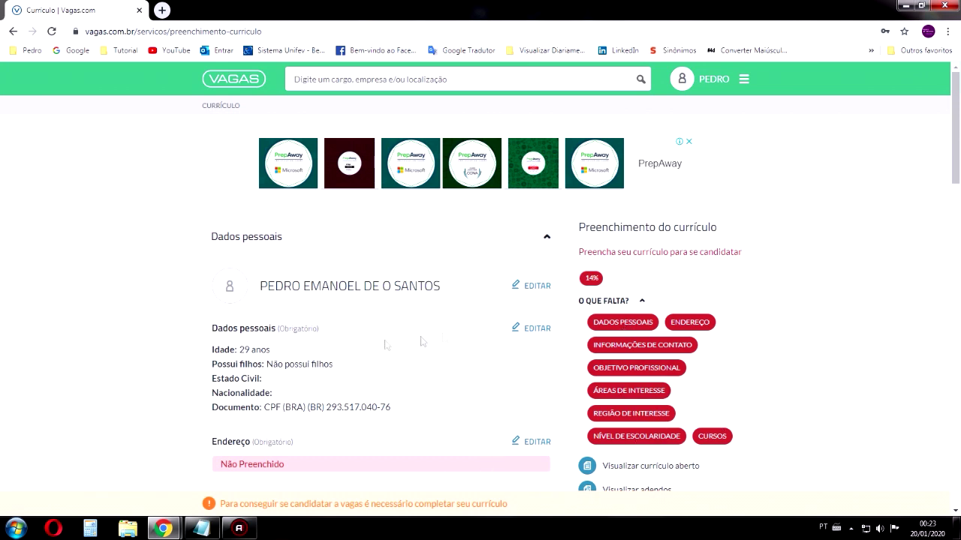
pyautogui.scroll(-1, 313, 318)
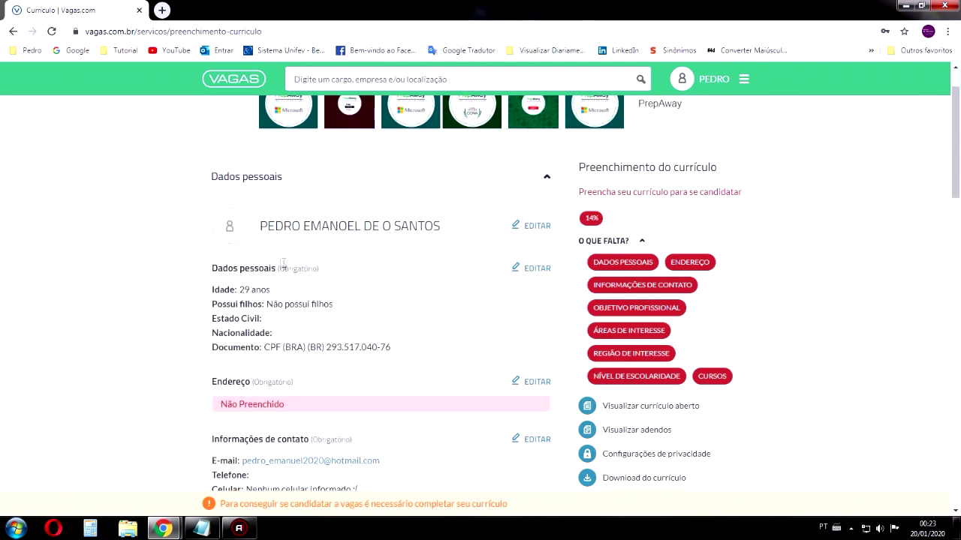
pyautogui.moveTo(443, 226); pyautogui.dragTo(314, 227)
pyautogui.click(323, 248)
pyautogui.tripleClick(276, 288)
pyautogui.moveTo(275, 291); pyautogui.dragTo(239, 290)
pyautogui.moveTo(345, 307); pyautogui.dragTo(211, 303)
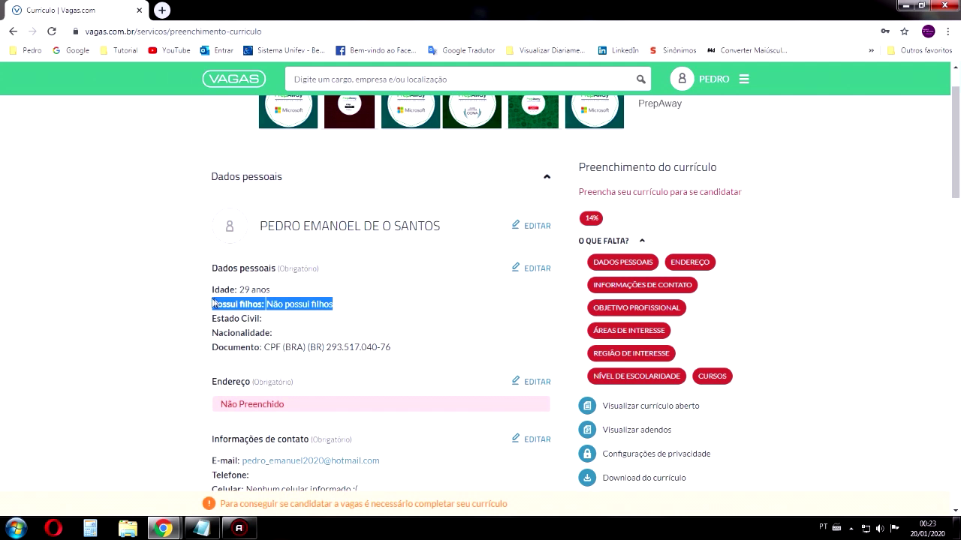
pyautogui.moveTo(264, 319); pyautogui.dragTo(214, 318)
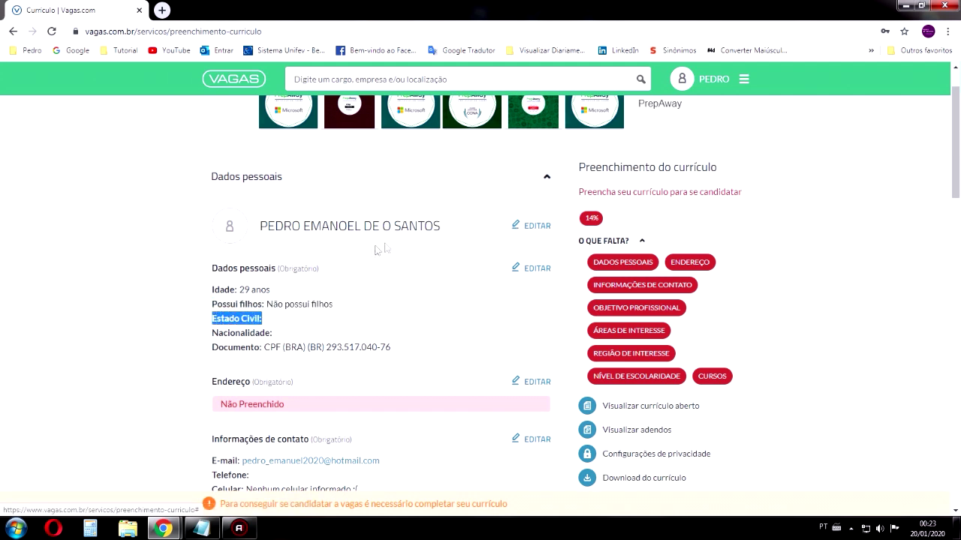
pyautogui.click(536, 226)
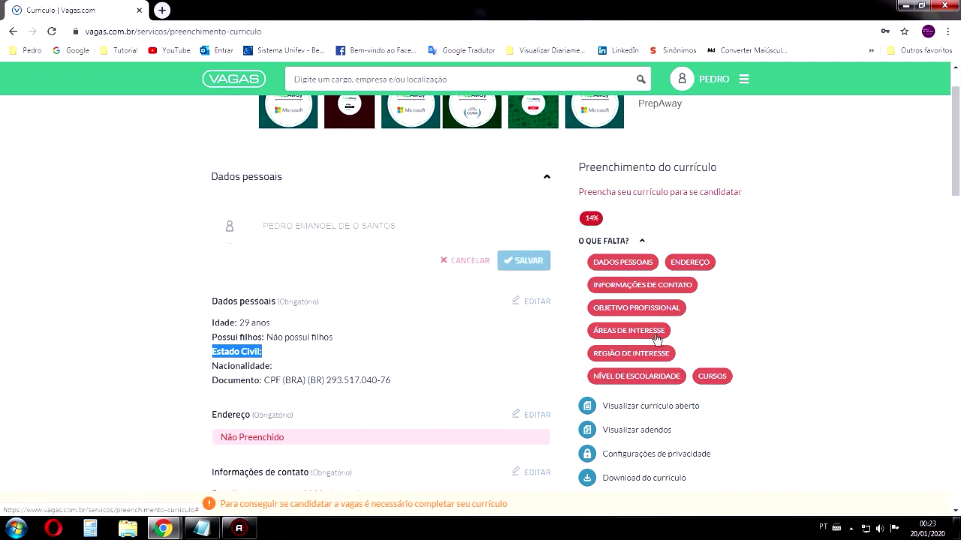
# Add Imagem1 as the profile photo, save the header, and edit Dados pessoais
pyautogui.click(229, 227)
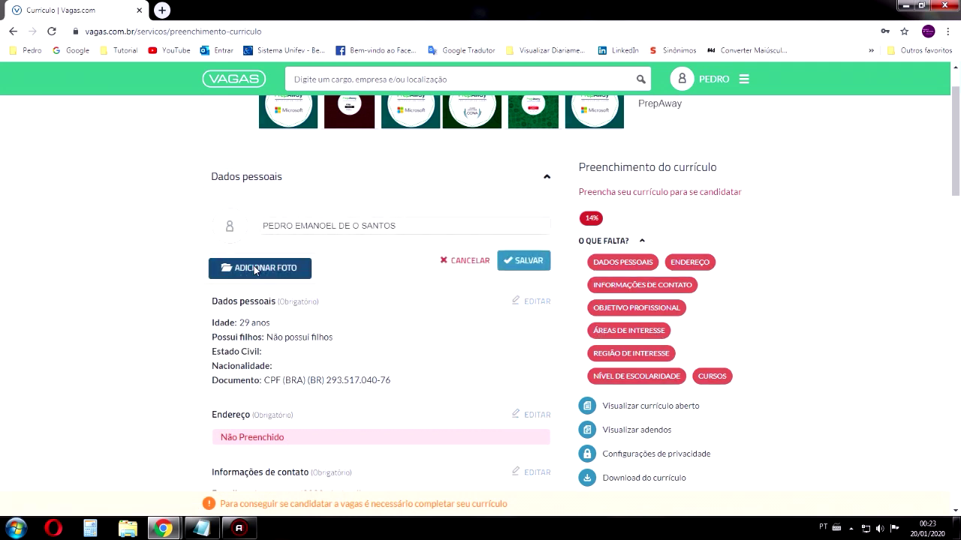
pyautogui.click(269, 268)
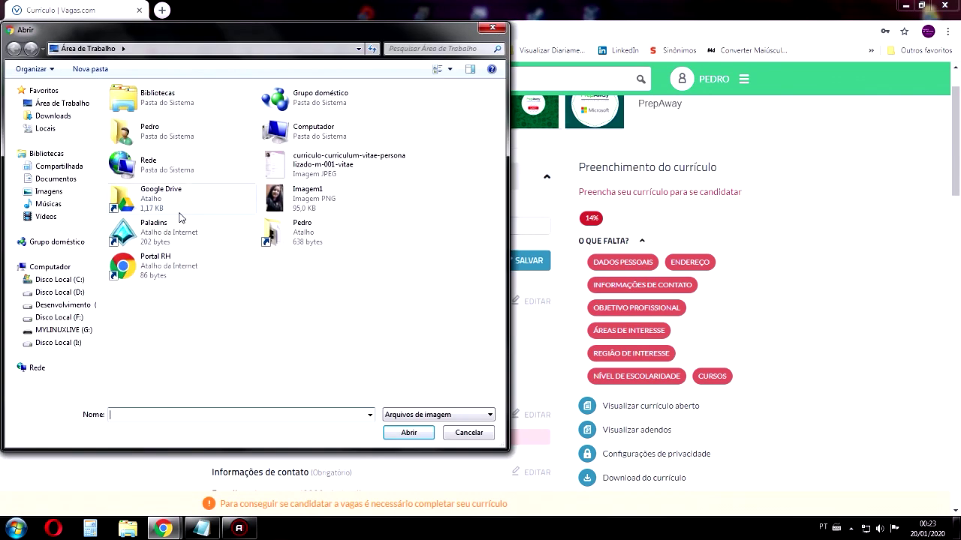
pyautogui.click(294, 206)
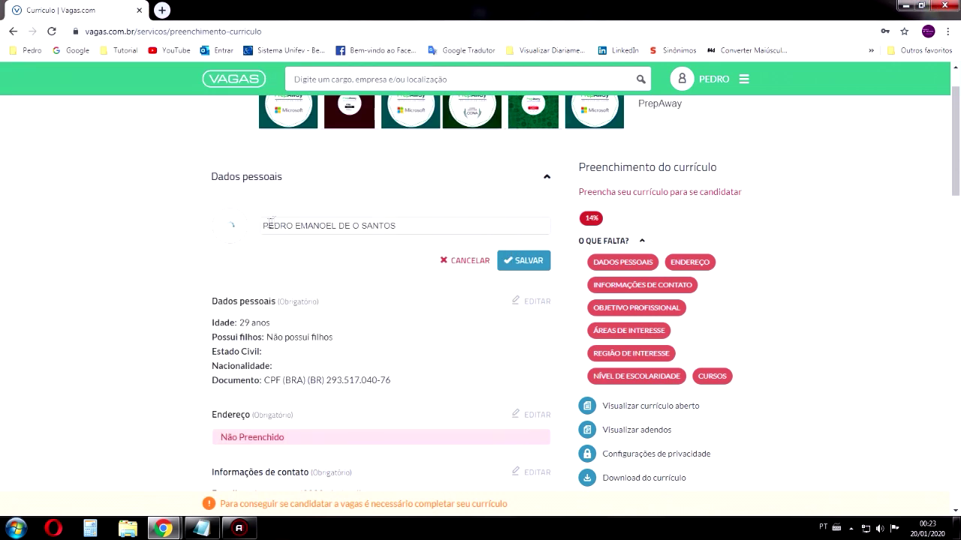
pyautogui.click(232, 231)
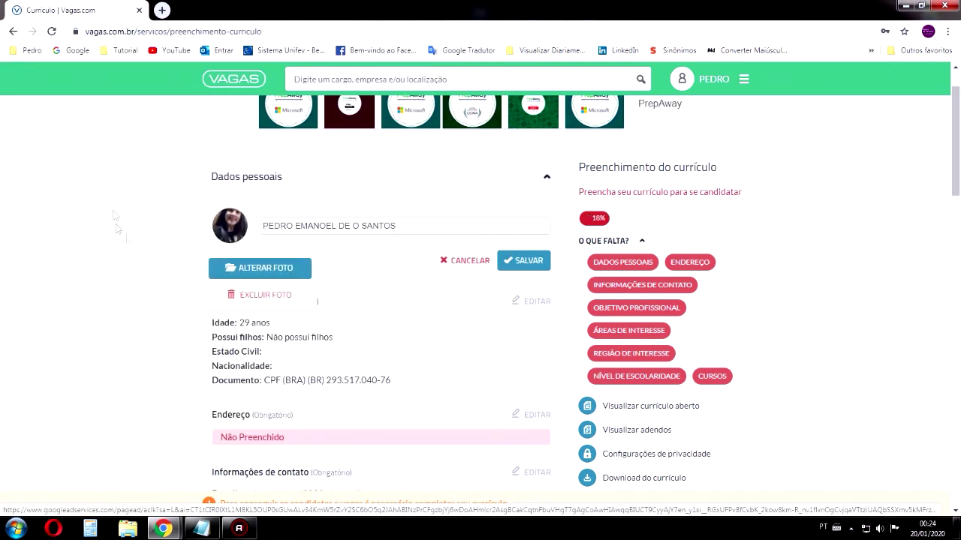
pyautogui.click(358, 261)
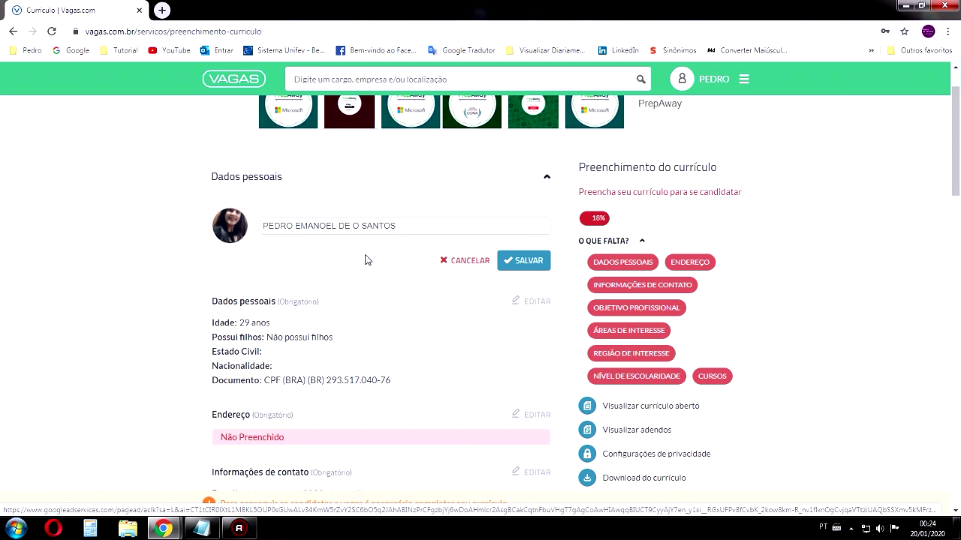
pyautogui.click(514, 264)
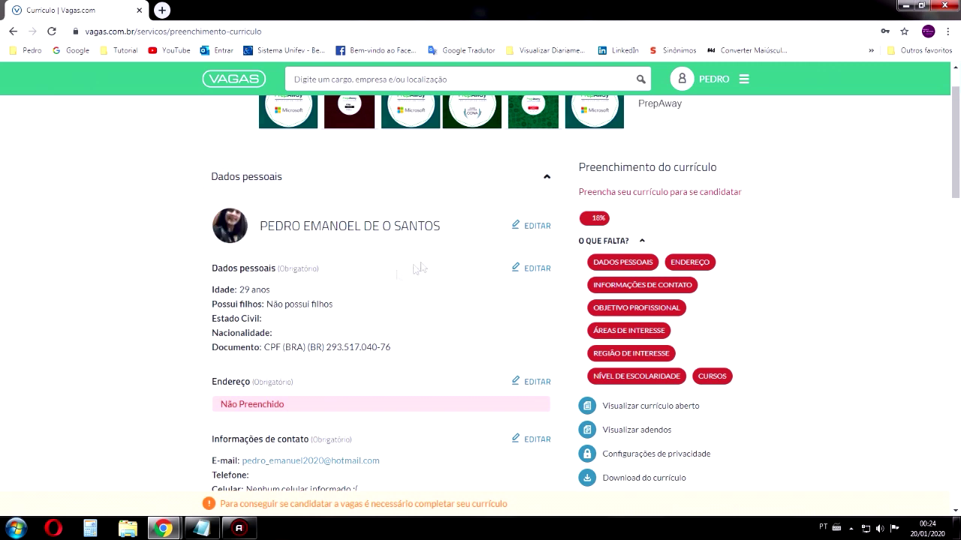
pyautogui.scroll(-1, 447, 240)
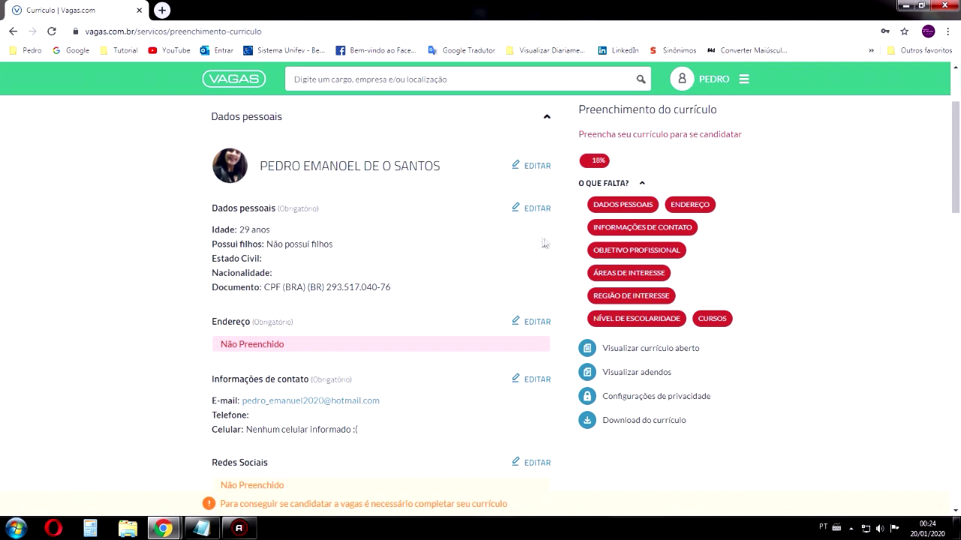
pyautogui.click(536, 208)
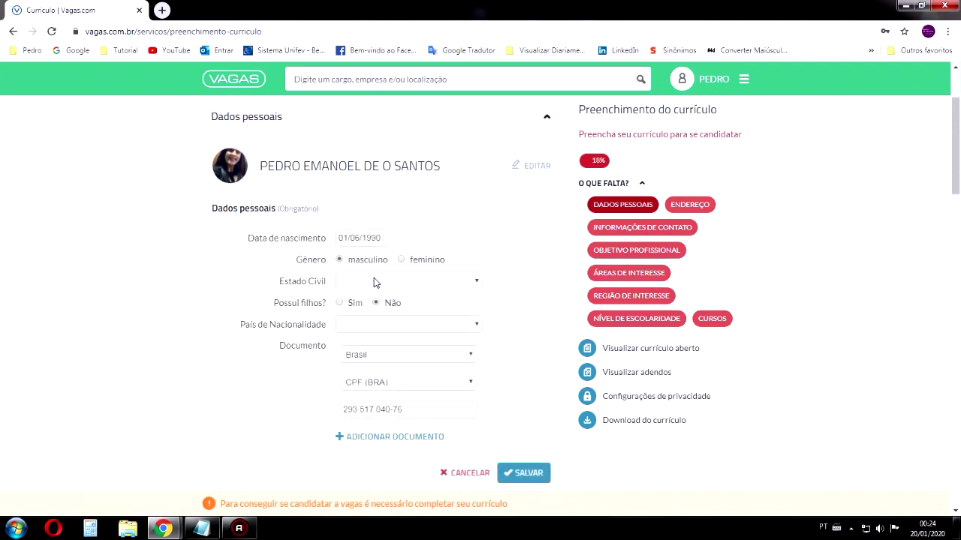
# Set marital status to Solteiro(a) and keep Possui filhos as Não
pyautogui.click(351, 282)
pyautogui.click(506, 270)
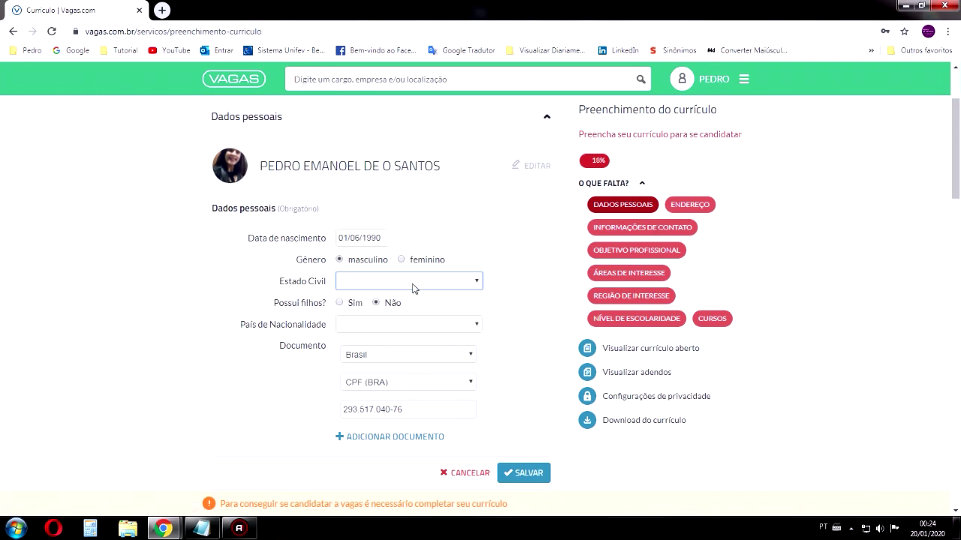
pyautogui.click(368, 283)
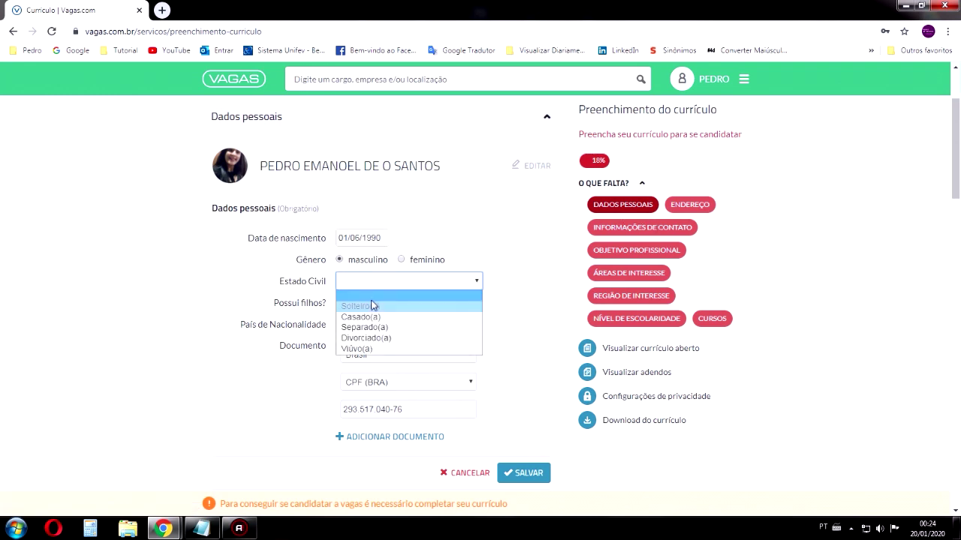
pyautogui.click(370, 307)
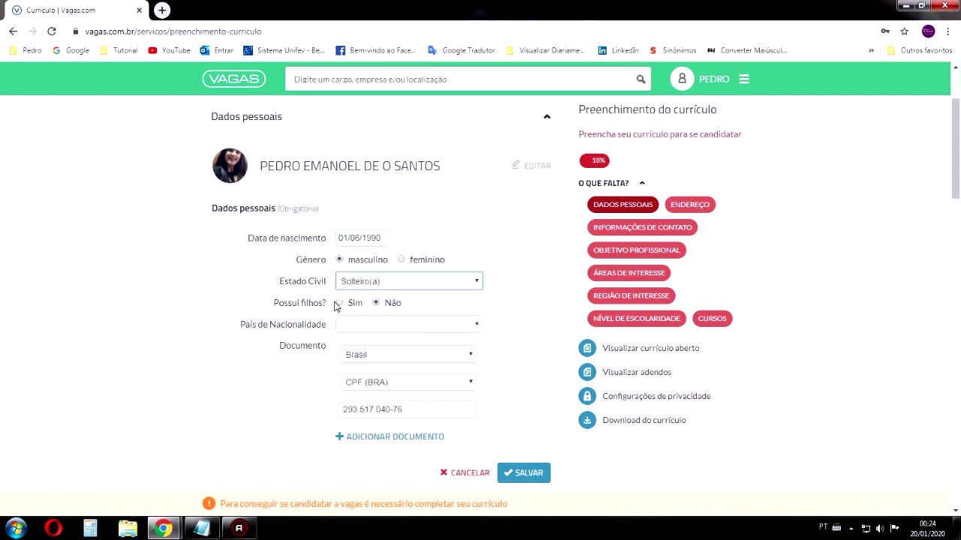
pyautogui.click(339, 303)
pyautogui.click(388, 306)
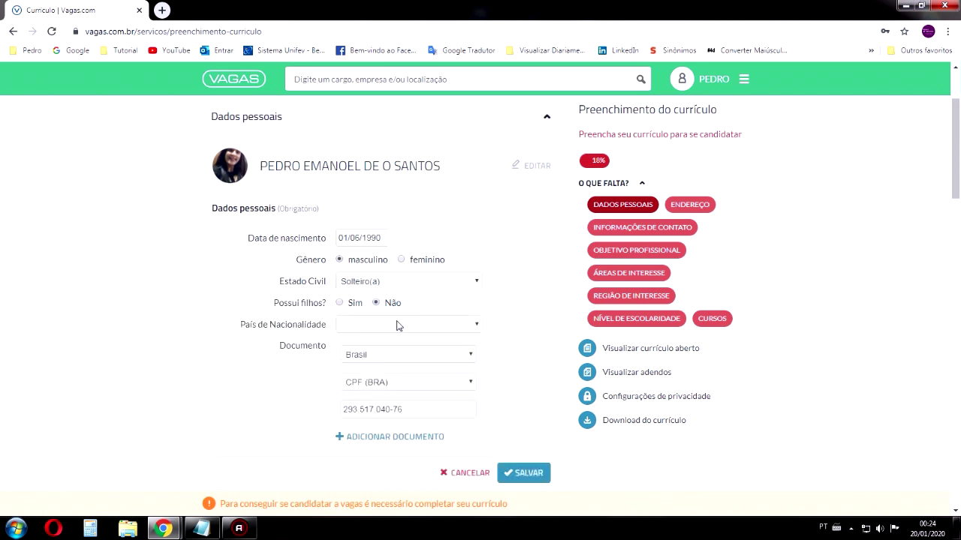
# Set País de Nacionalidade to Brasil
pyautogui.scroll(-1, 304, 326)
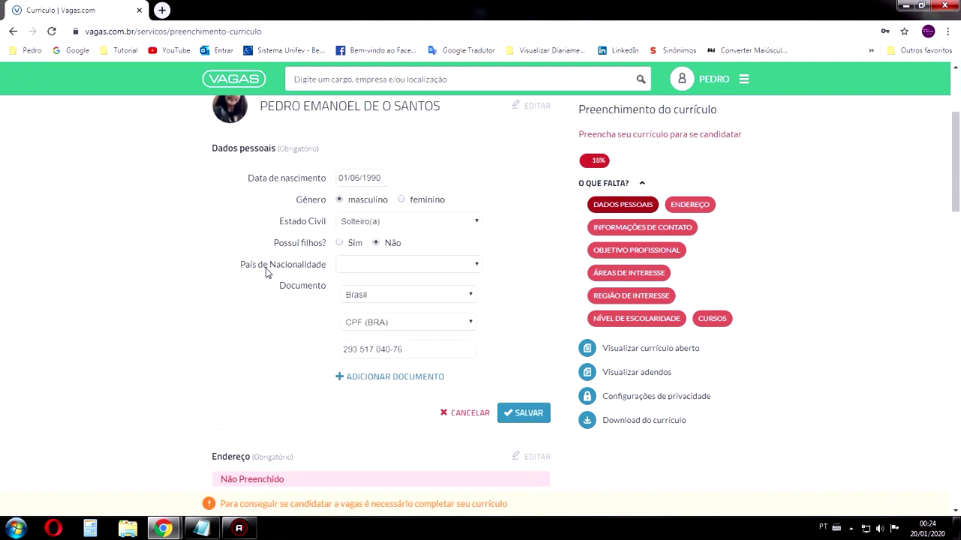
pyautogui.click(374, 269)
pyautogui.scroll(-15, 382, 308)
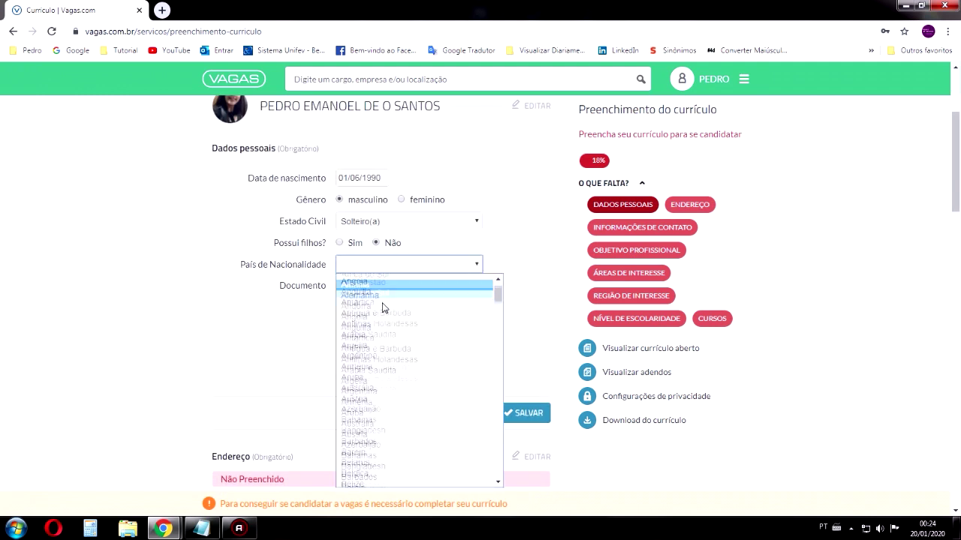
pyautogui.scroll(-7, 382, 314)
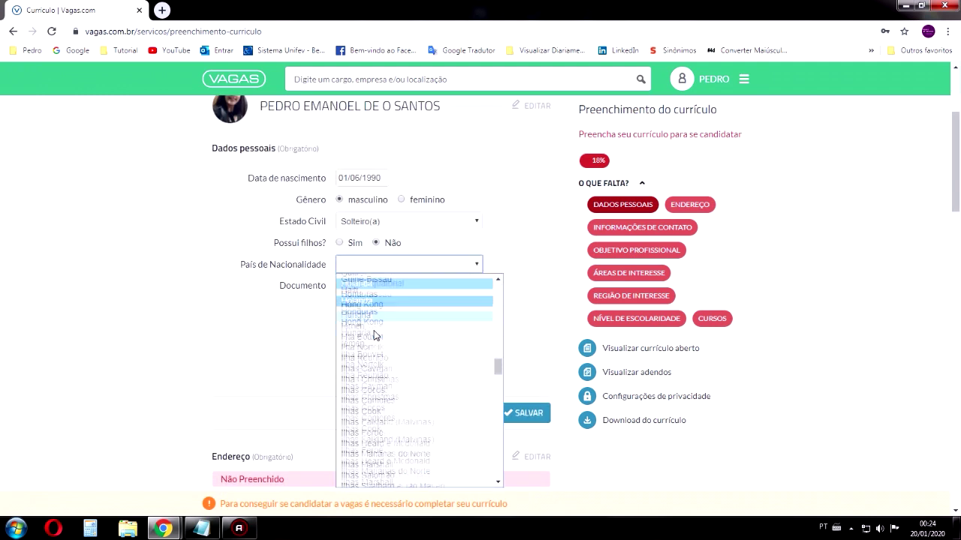
pyautogui.click(352, 266)
pyautogui.press('b')
pyautogui.press('b')
pyautogui.press('b')
pyautogui.press('b')
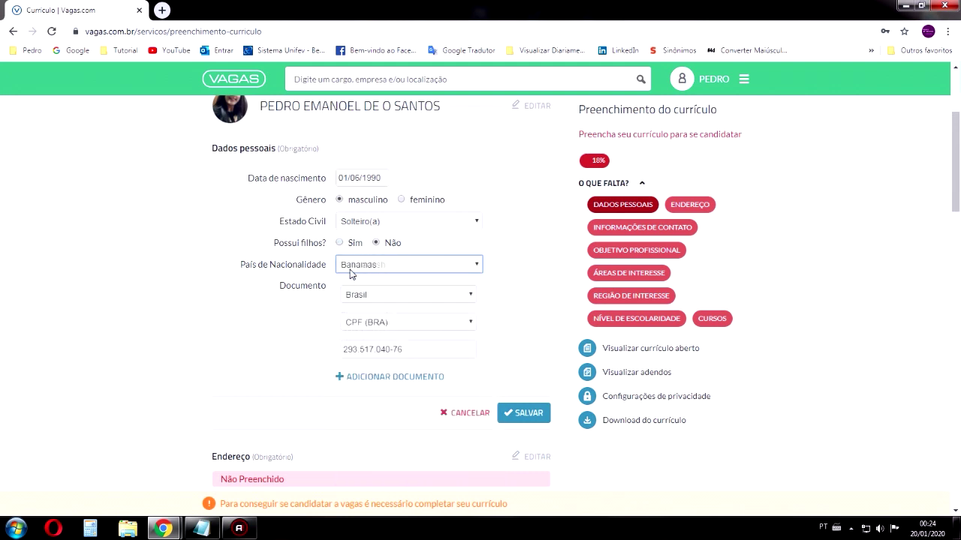
pyautogui.press('b')
pyautogui.press('b')
pyautogui.scroll(-1, 351, 275)
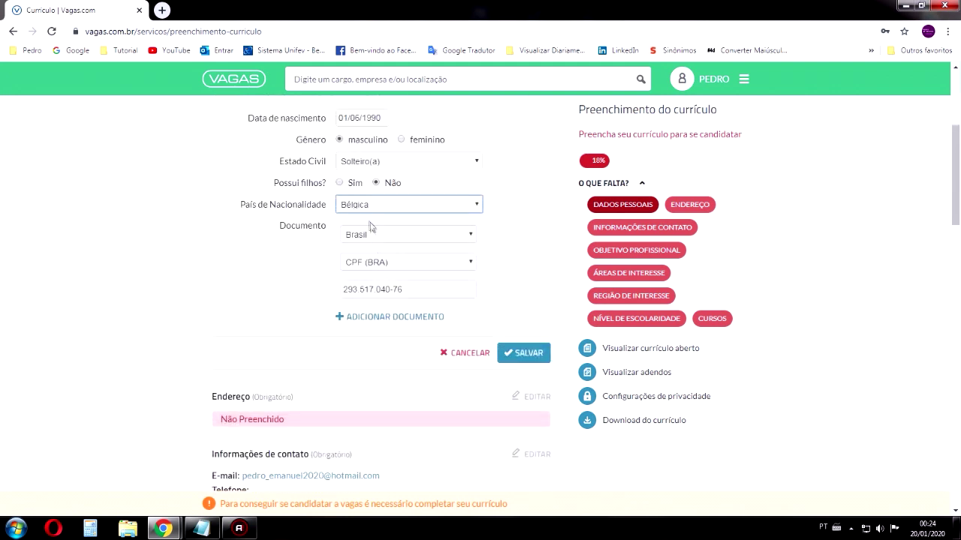
pyautogui.click(361, 205)
pyautogui.scroll(-3, 374, 307)
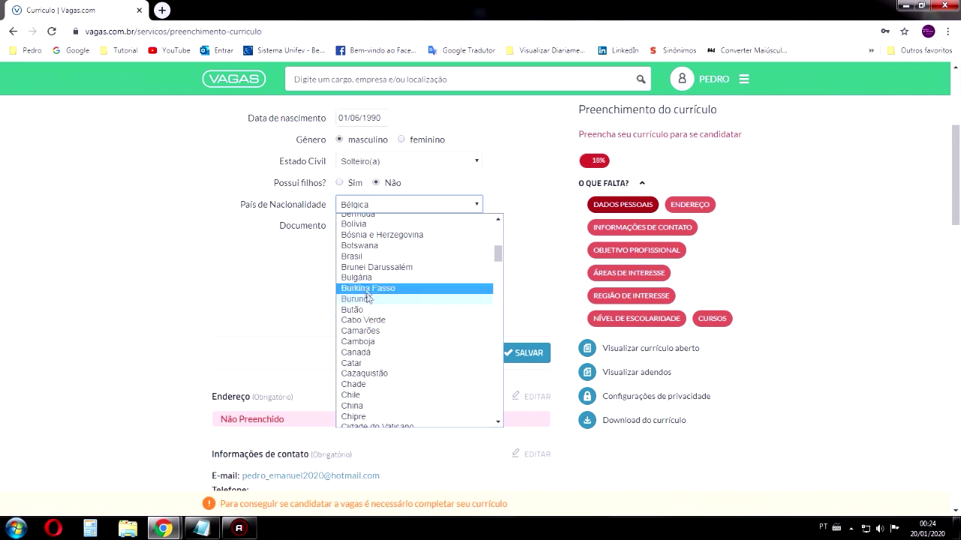
pyautogui.click(364, 255)
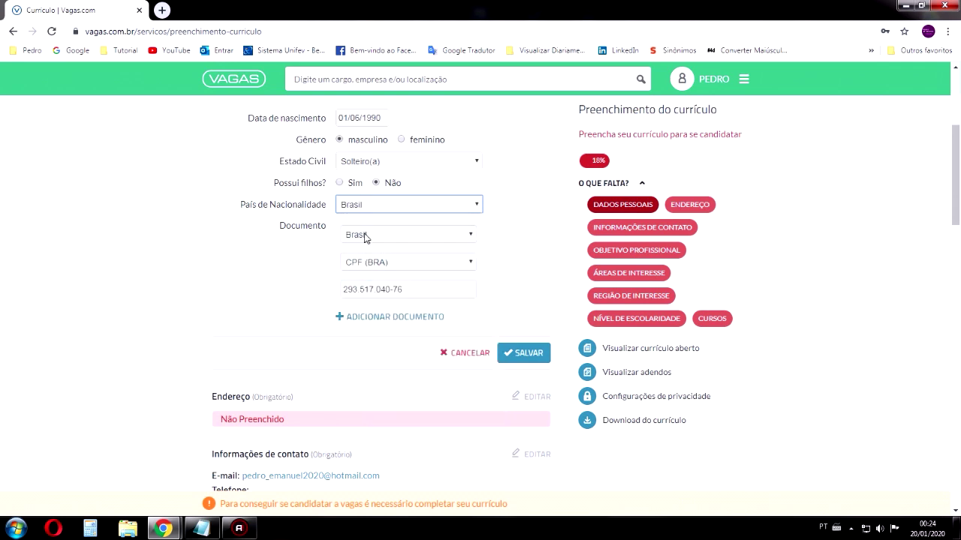
# Keep CPF (BRA) as document type with Brasil as country, and save personal data
pyautogui.click(376, 262)
pyautogui.click(376, 263)
pyautogui.click(377, 234)
pyautogui.click(379, 237)
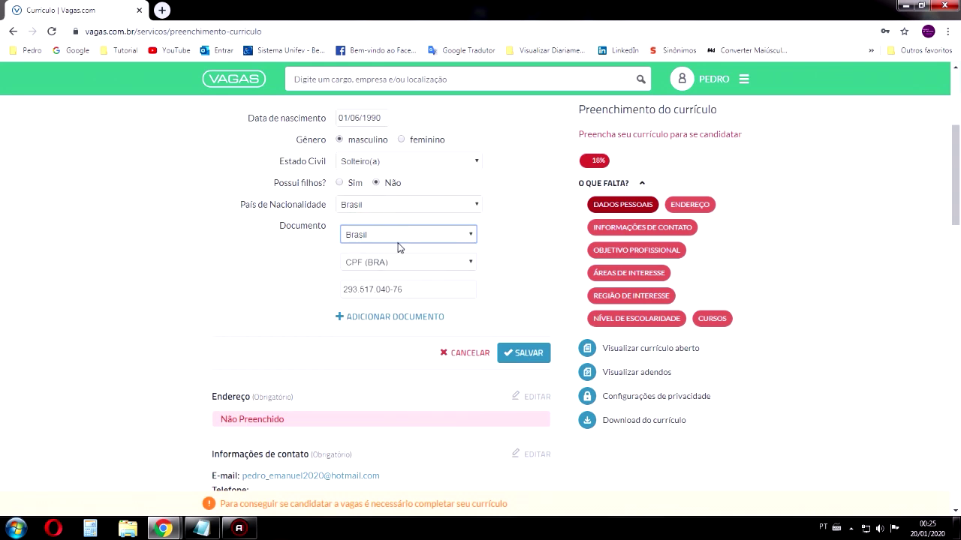
pyautogui.click(523, 357)
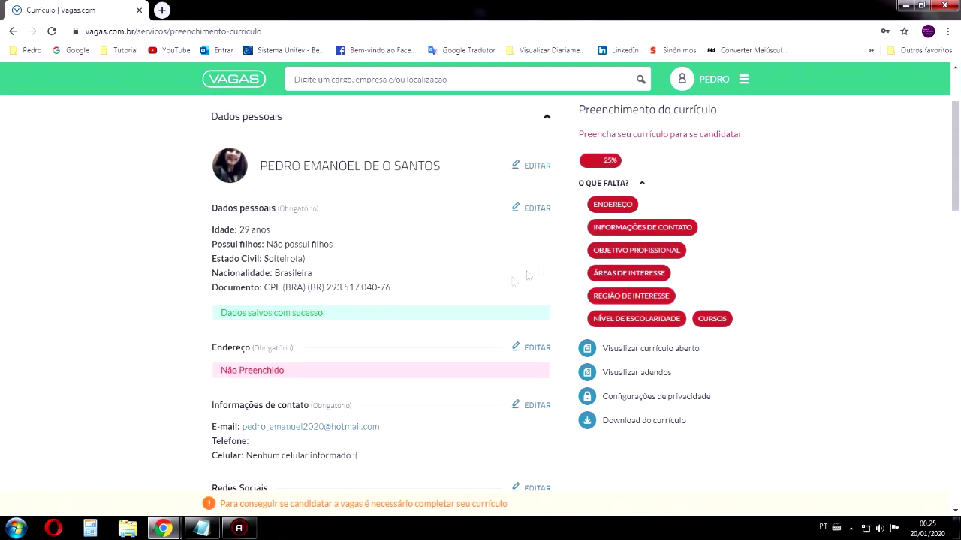
# Edit the address section and pick Brasil as the country
pyautogui.scroll(-2, 300, 330)
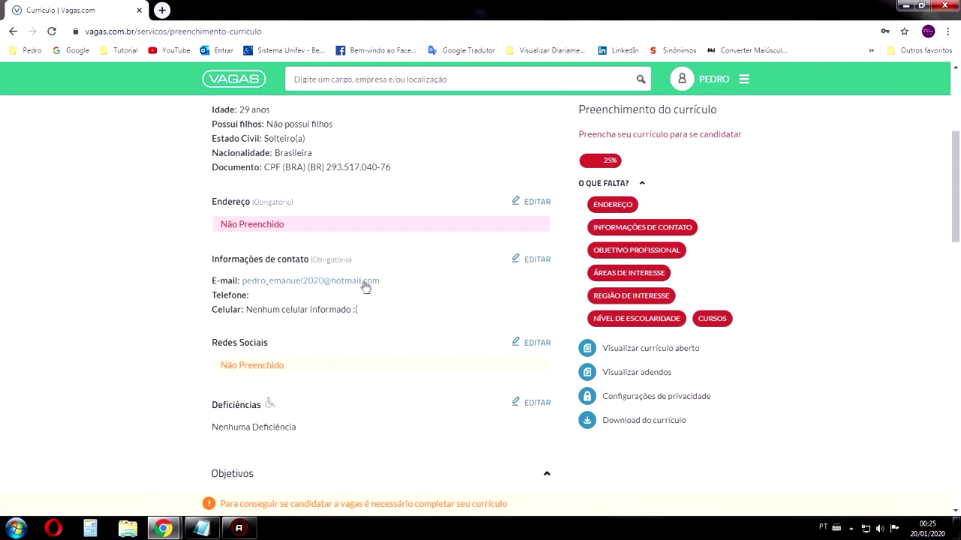
pyautogui.click(542, 207)
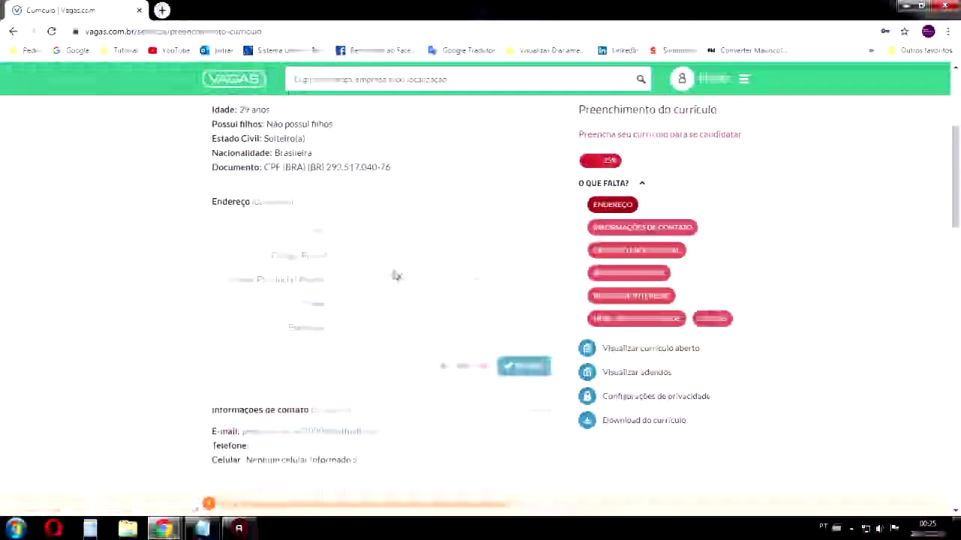
pyautogui.click(361, 235)
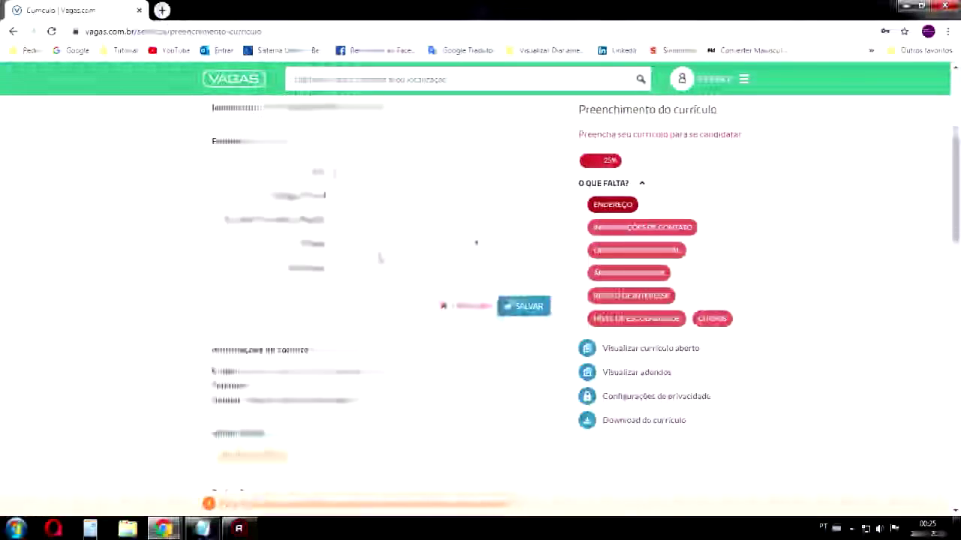
pyautogui.scroll(-3, 375, 300)
pyautogui.scroll(-3, 368, 376)
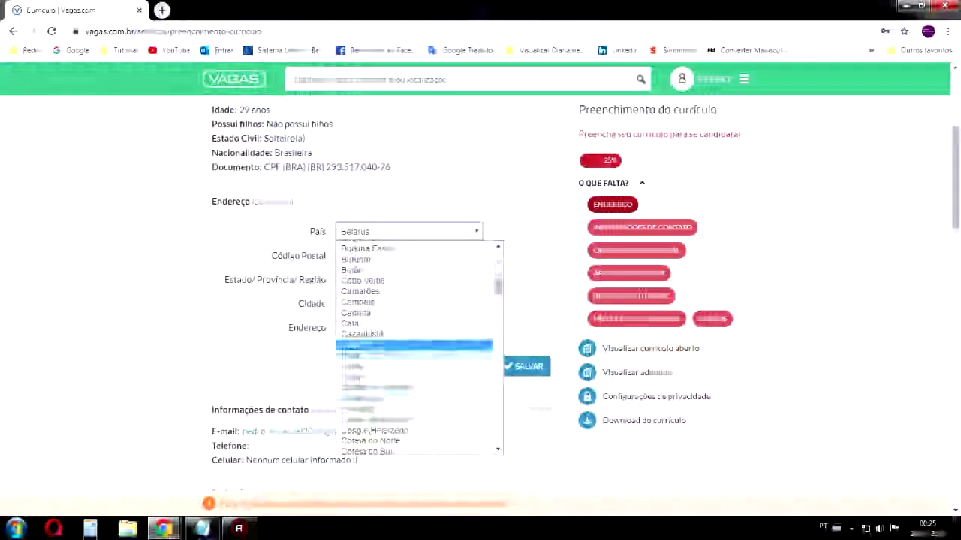
pyautogui.scroll(-5, 366, 279)
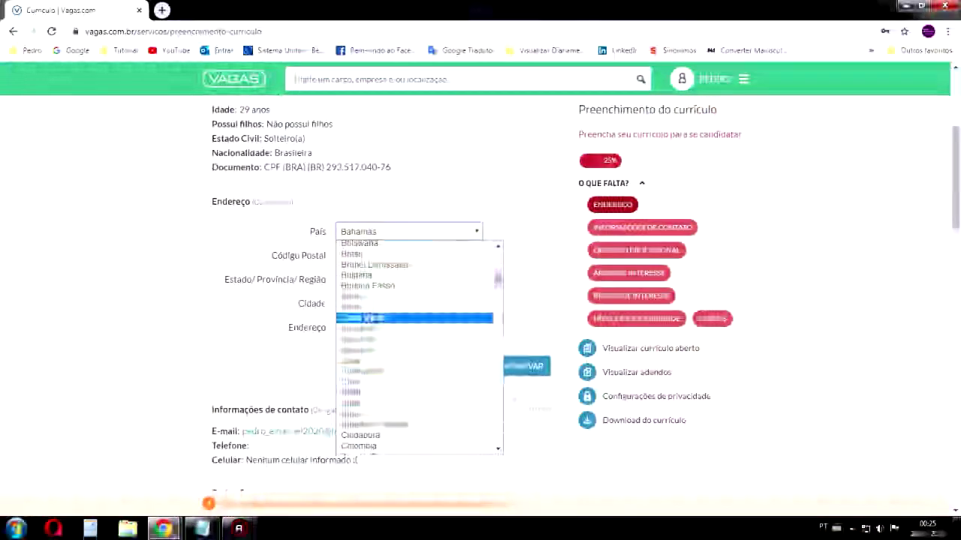
pyautogui.click(364, 256)
# Enter the CEP postal code so state, city, neighbourhood and street auto-fill
pyautogui.click(360, 256)
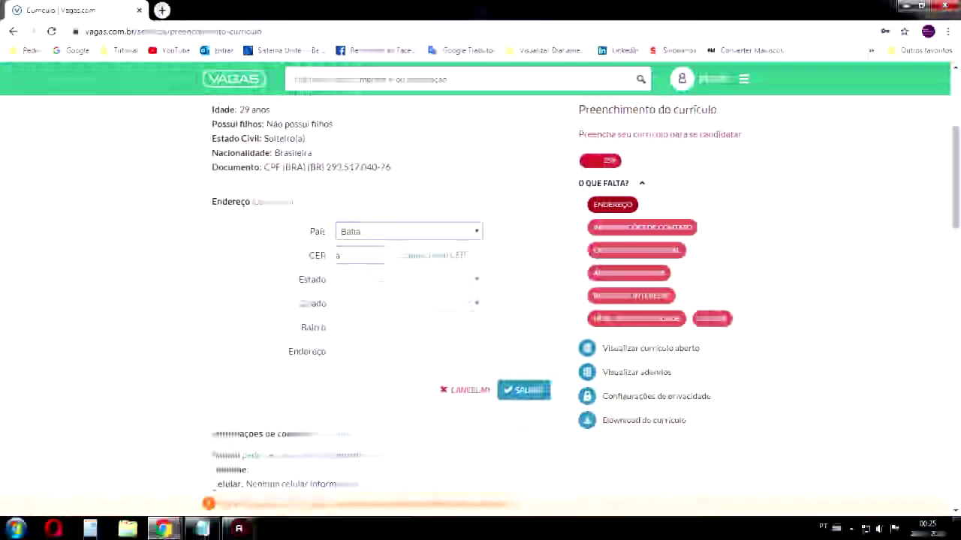
pyautogui.write('15')
pyautogui.write('5')
pyautogui.write('9')
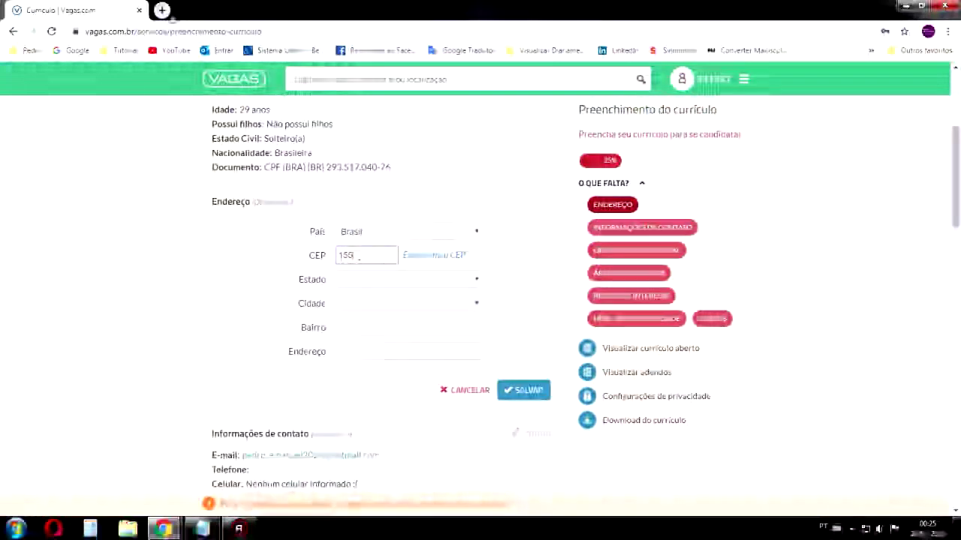
pyautogui.click(162, 10)
pyautogui.click(144, 9)
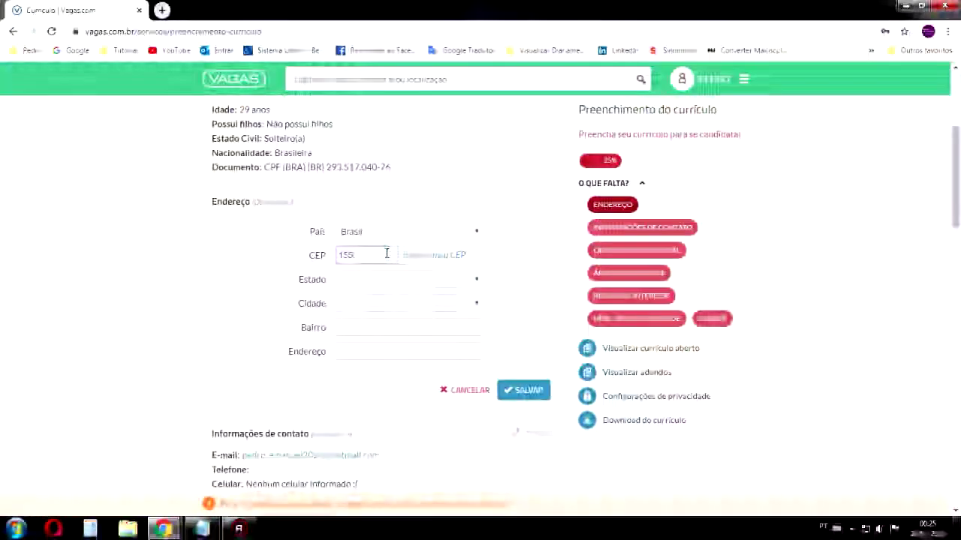
pyautogui.write('05-2')
pyautogui.press('BackSpace')
pyautogui.press('BackSpace')
pyautogui.write('-970')
pyautogui.click(413, 278)
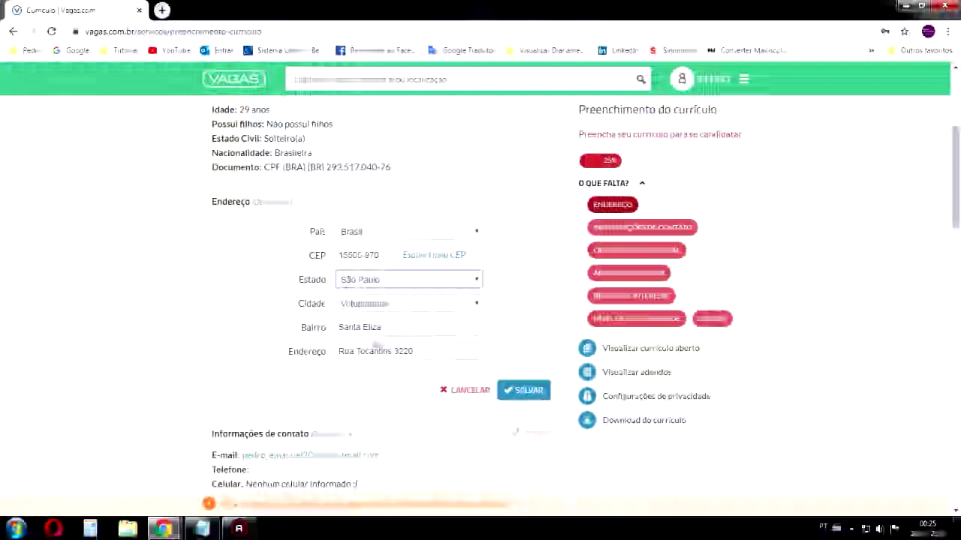
# Correct the house number in Endereço and save the address
pyautogui.click(429, 353)
pyautogui.press('BackSpace')
pyautogui.press('BackSpace')
pyautogui.press('BackSpace')
pyautogui.press('BackSpace')
pyautogui.press('BackSpace')
pyautogui.write('ns')
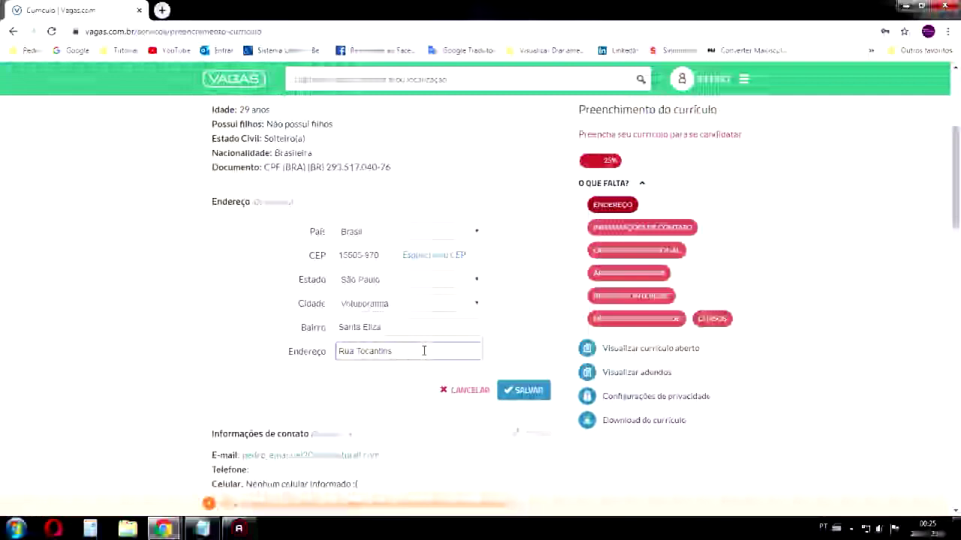
pyautogui.write(' 45')
pyautogui.write('78')
pyautogui.click(526, 391)
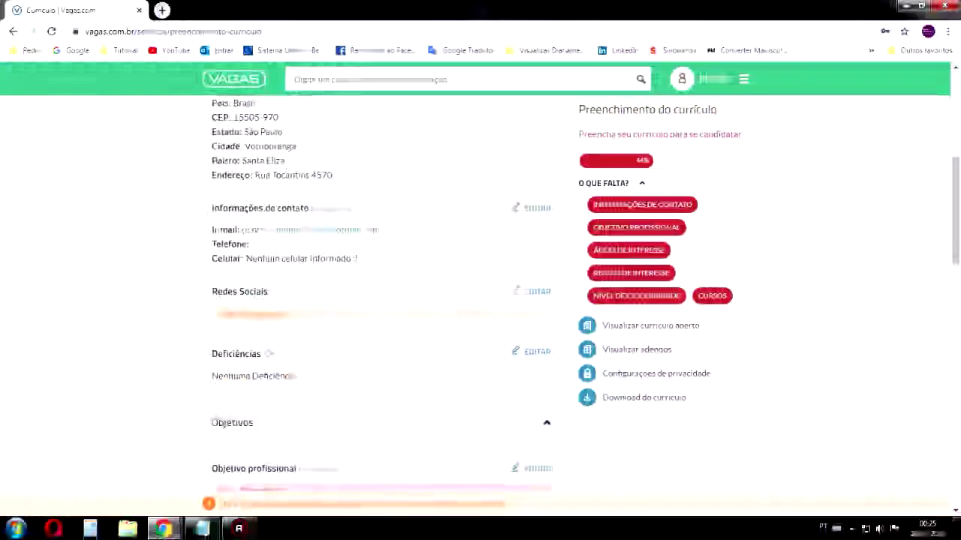
# Enter the landline number and a Brasil mobile number with area code in contact info
pyautogui.click(540, 211)
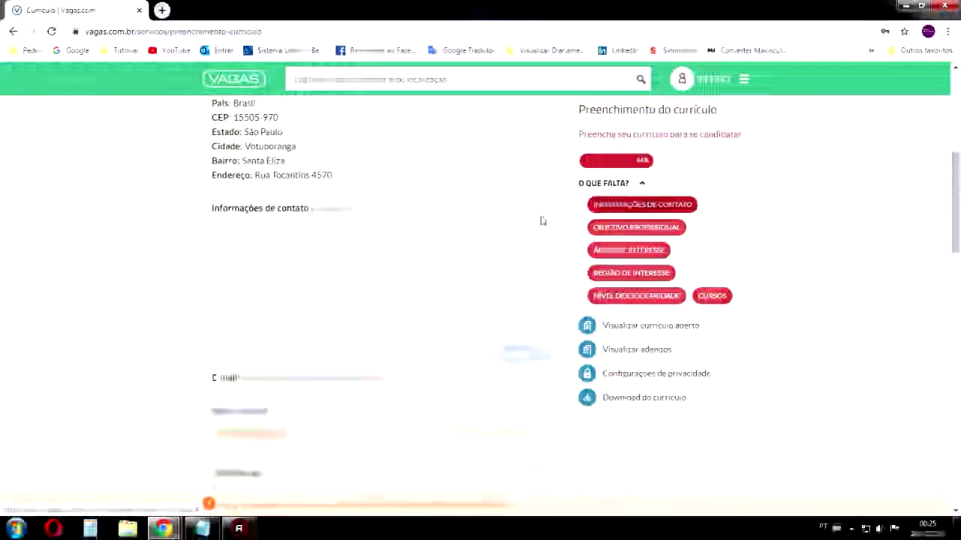
pyautogui.click(373, 287)
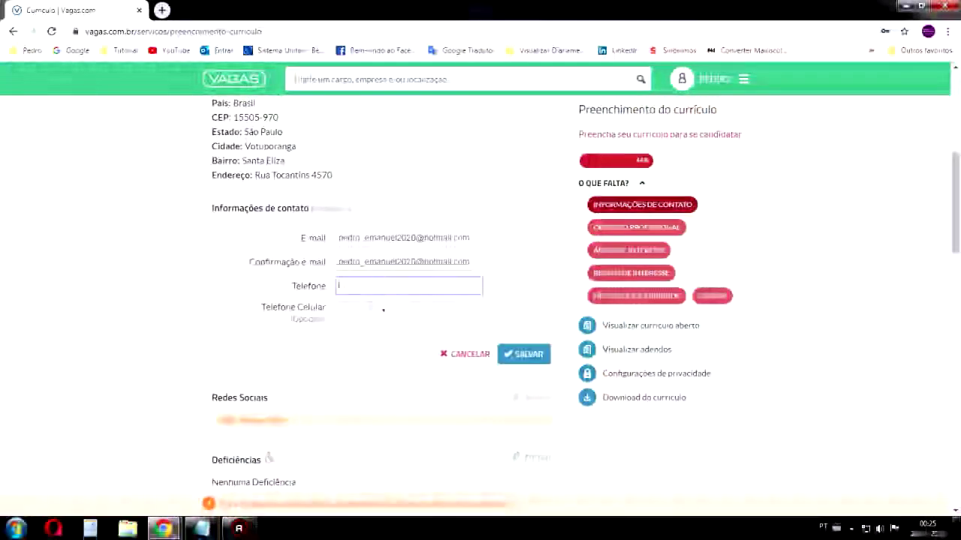
pyautogui.click(369, 308)
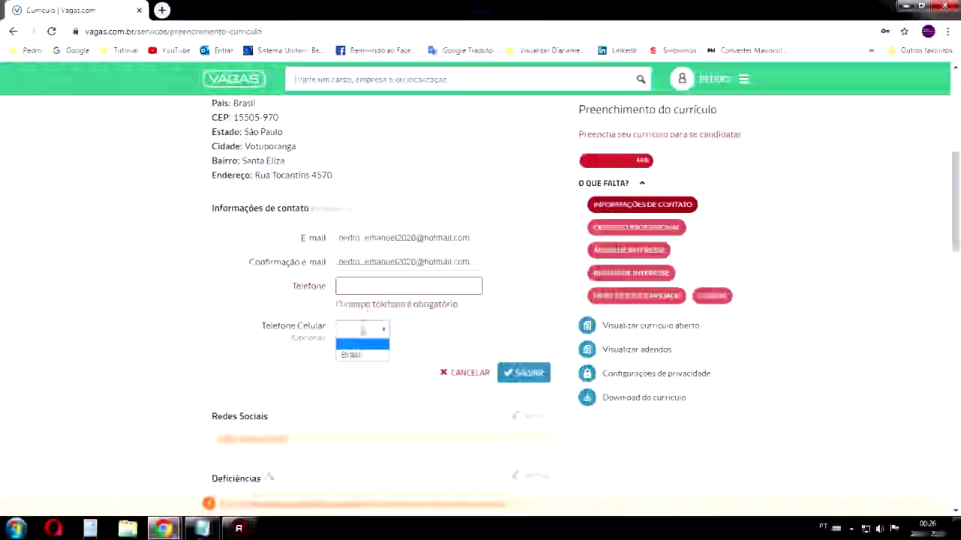
pyautogui.click(358, 357)
pyautogui.click(403, 331)
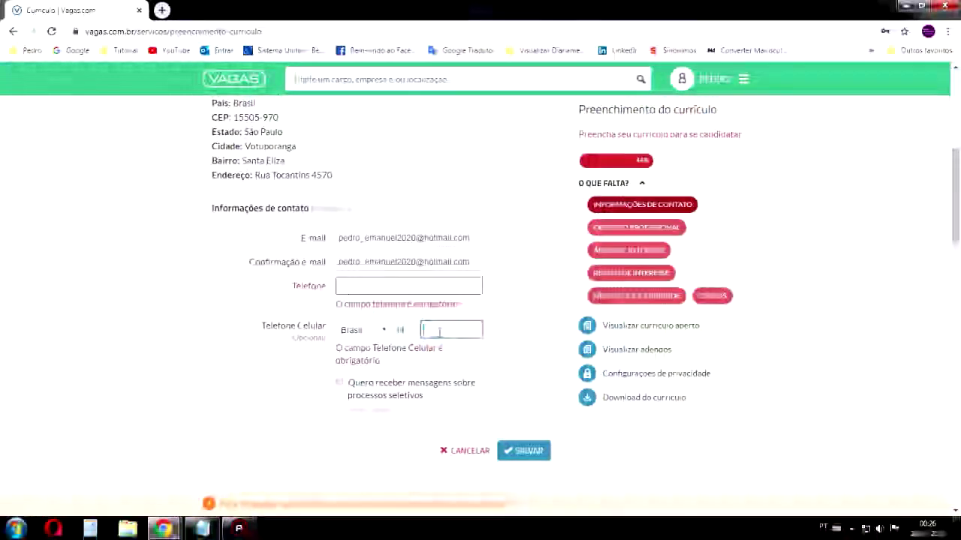
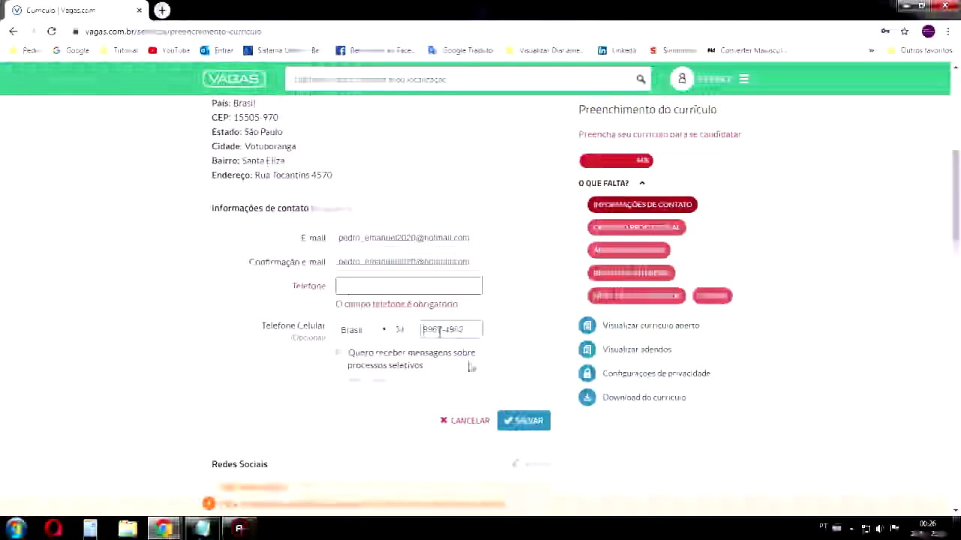
pyautogui.click(368, 288)
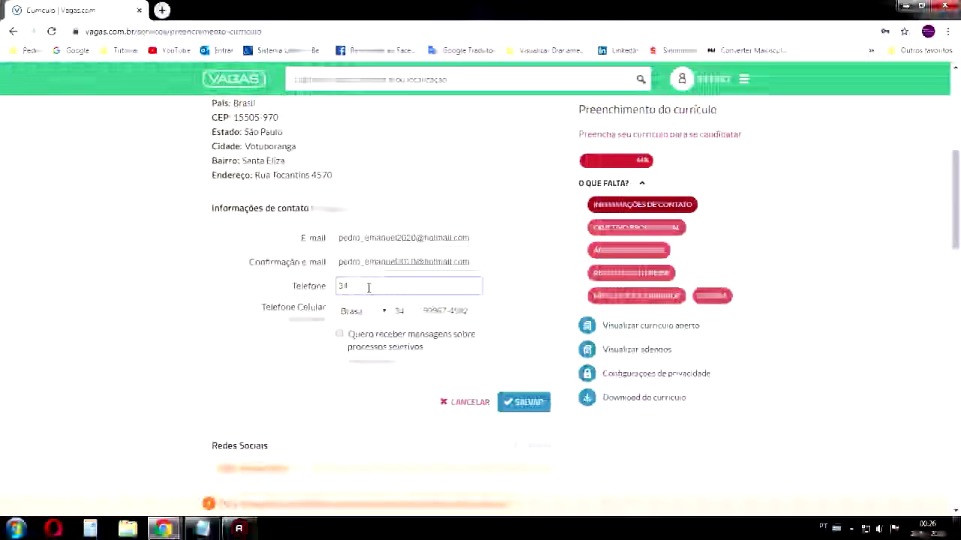
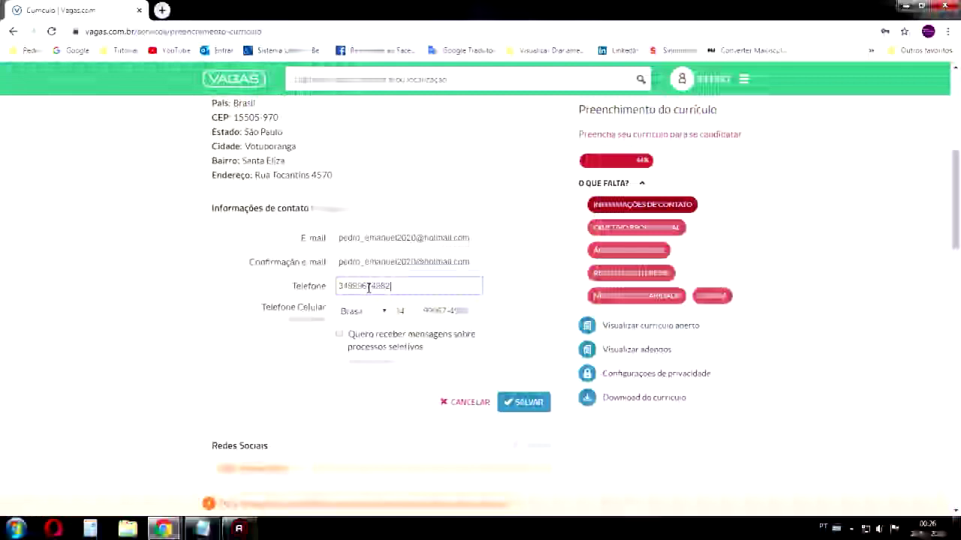
# Accept messages about selection processes and save the contact information
pyautogui.click(525, 406)
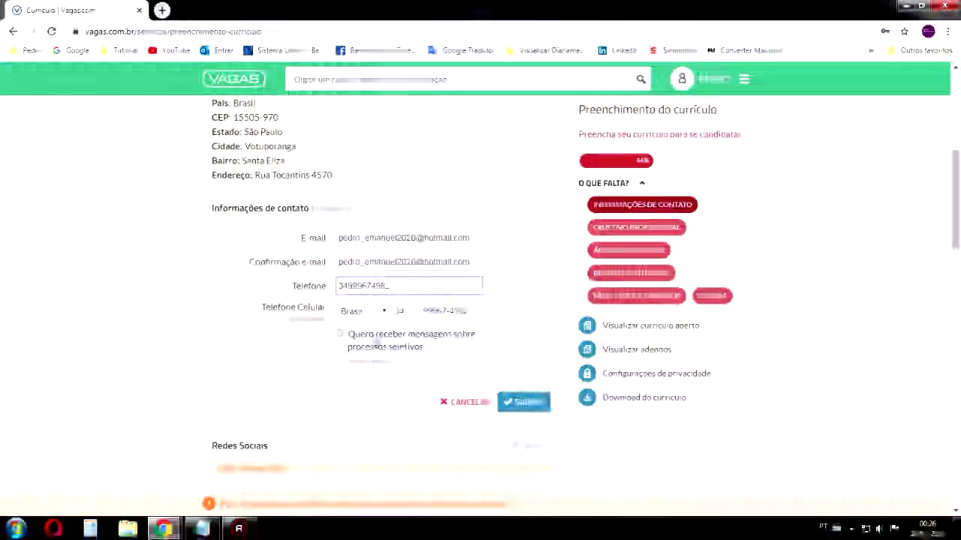
pyautogui.click(386, 336)
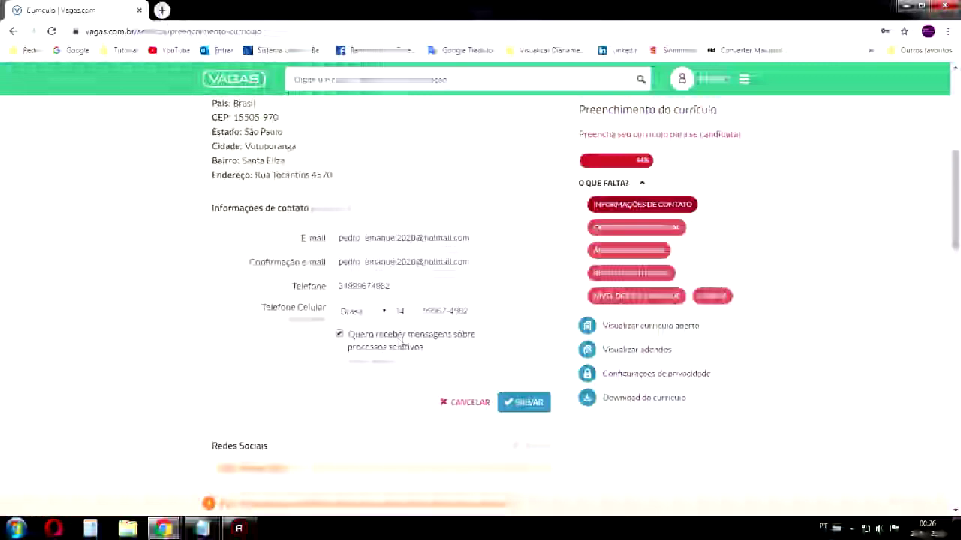
pyautogui.click(543, 405)
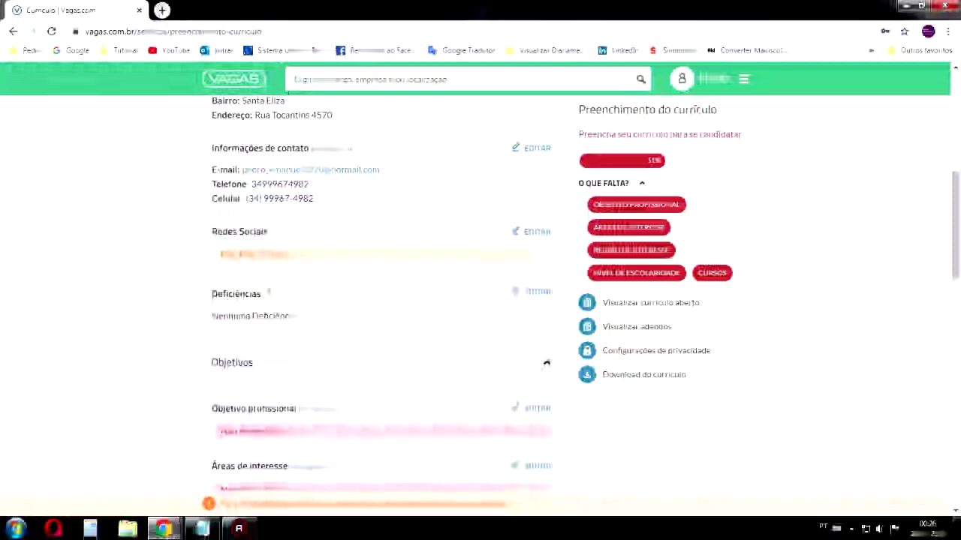
# Edit Redes Sociais, focus Outro Site de Relacionamento, and load Facebook in a new tab
pyautogui.click(537, 232)
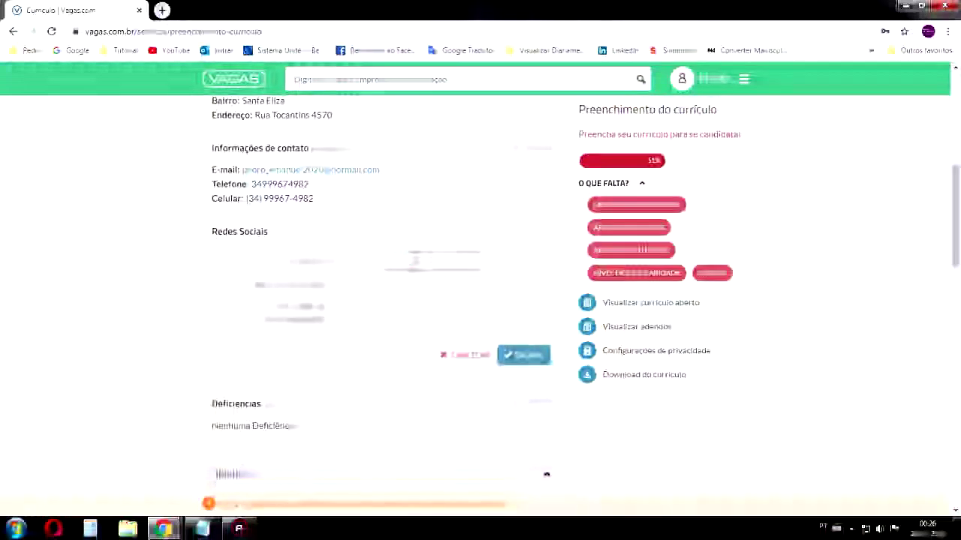
pyautogui.moveTo(351, 261); pyautogui.dragTo(332, 272)
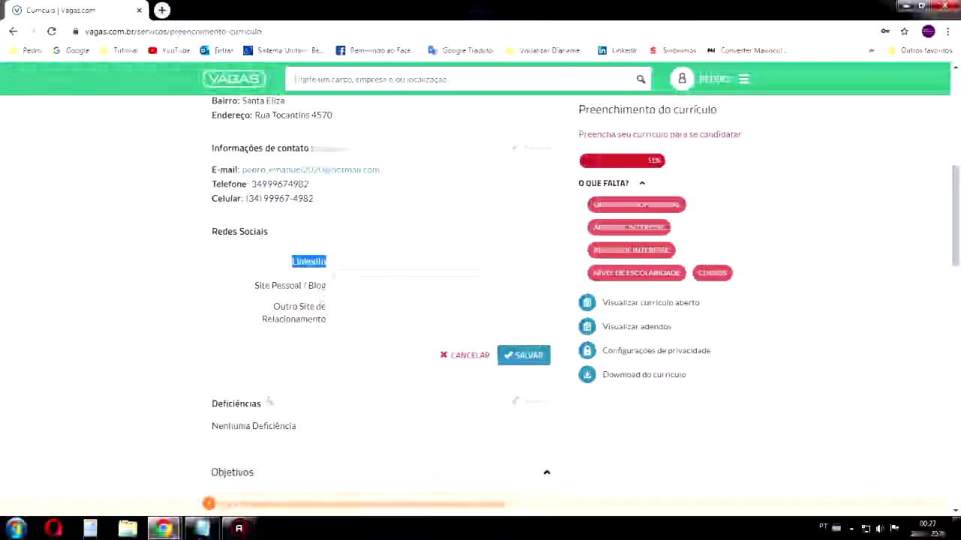
pyautogui.click(374, 263)
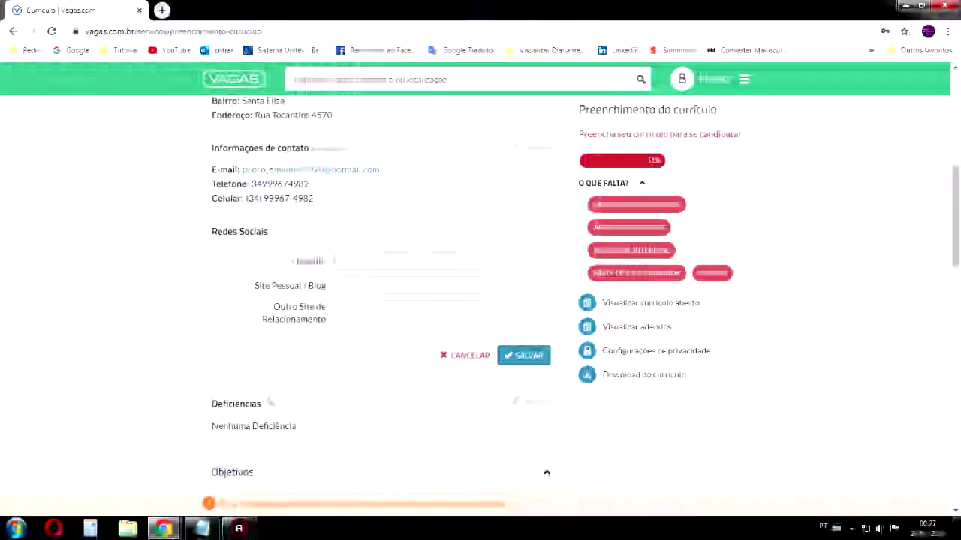
pyautogui.moveTo(331, 316); pyautogui.dragTo(270, 312)
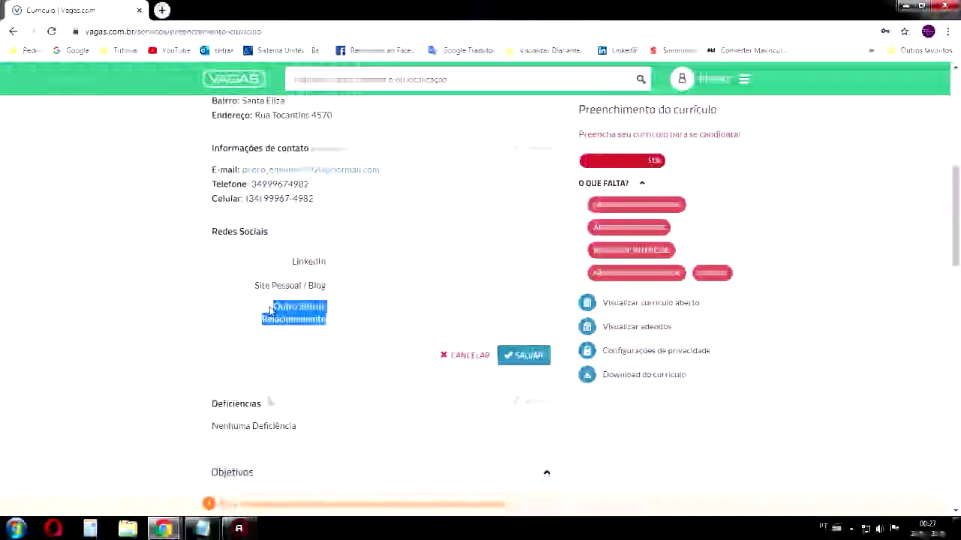
pyautogui.click(370, 306)
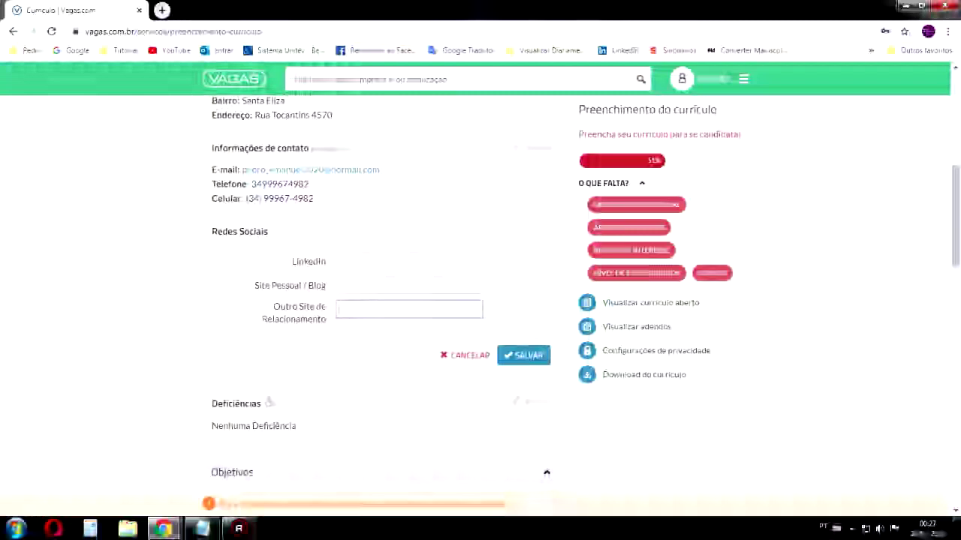
pyautogui.click(161, 10)
pyautogui.click(379, 52)
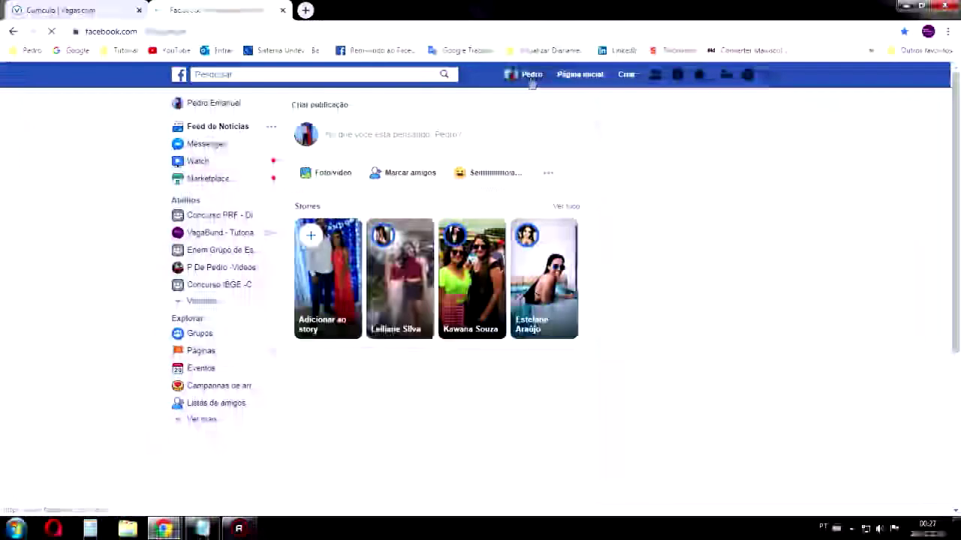
# Copy the Facebook profile URL into Outro Site de Relacionamento and save Redes Sociais
pyautogui.click(355, 30)
pyautogui.hotkey('ctrl', 'c')
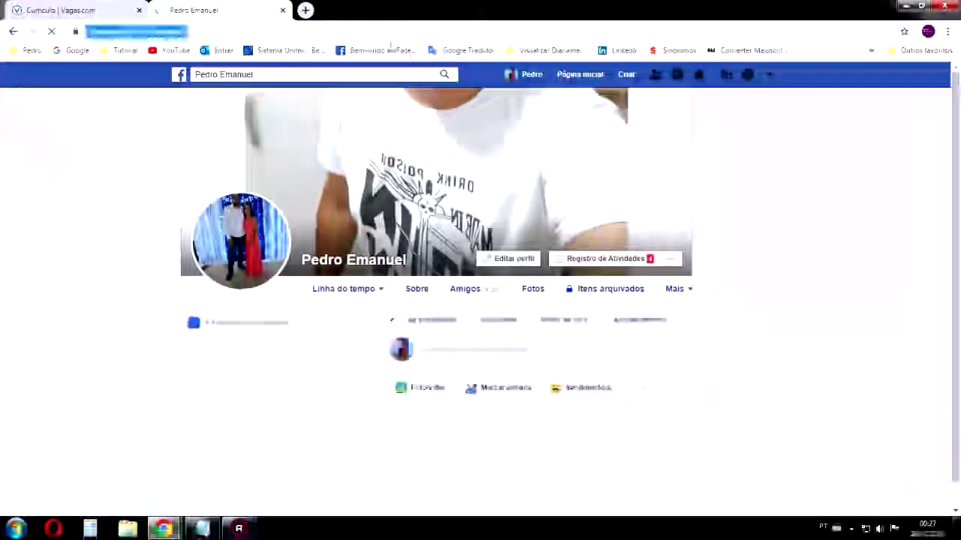
pyautogui.click(283, 11)
pyautogui.hotkey('ctrl', 'v')
pyautogui.click(537, 359)
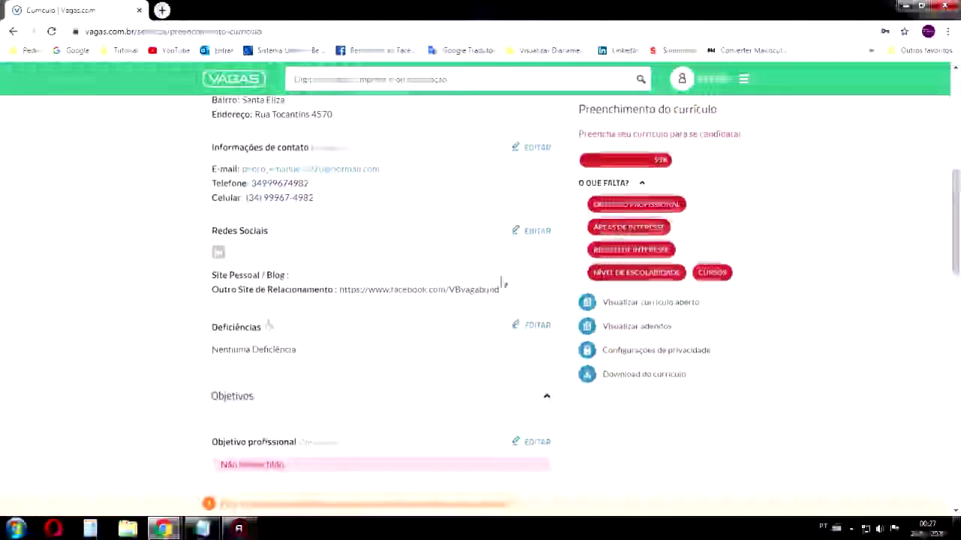
# Scroll down through the Objetivos sections and back up to check the saved social networks
pyautogui.scroll(-2, 496, 279)
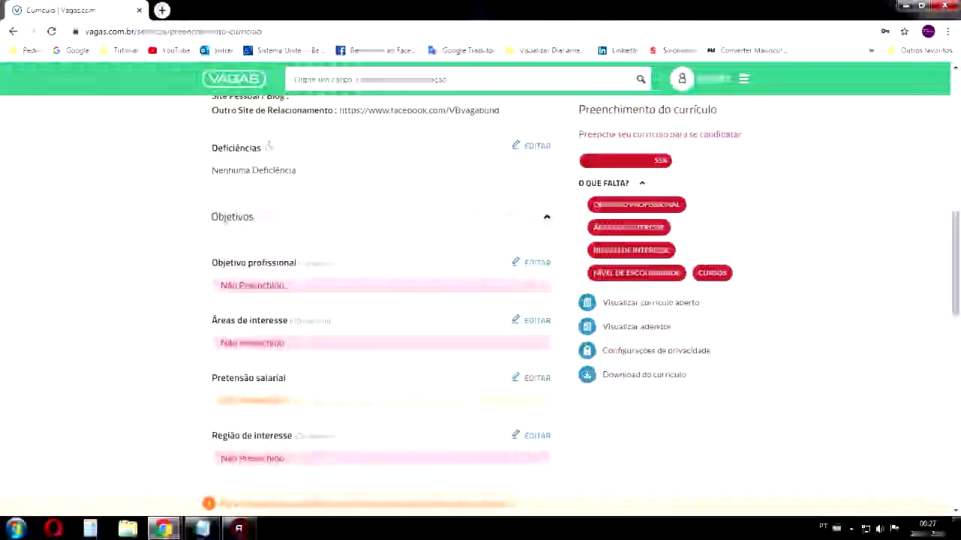
pyautogui.scroll(1, 381, 301)
pyautogui.click(535, 205)
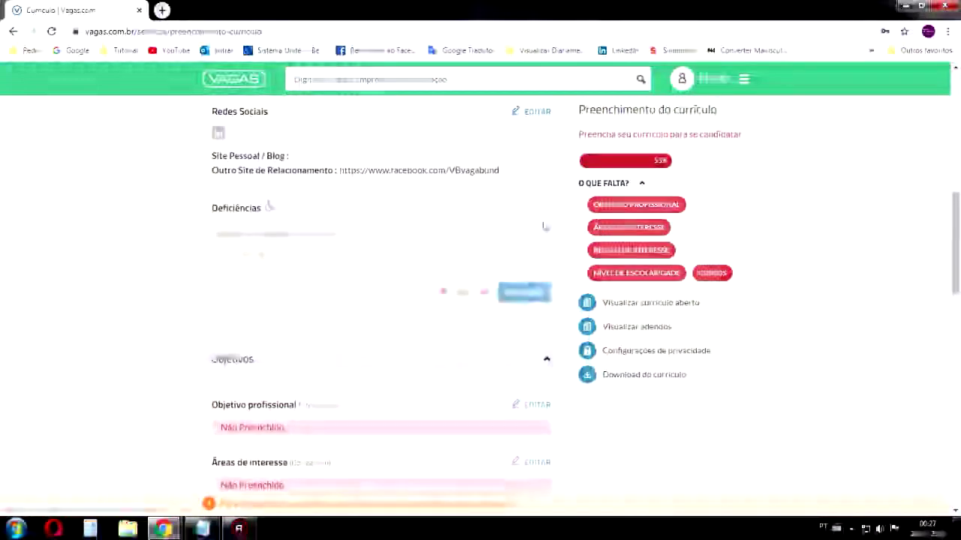
pyautogui.click(459, 292)
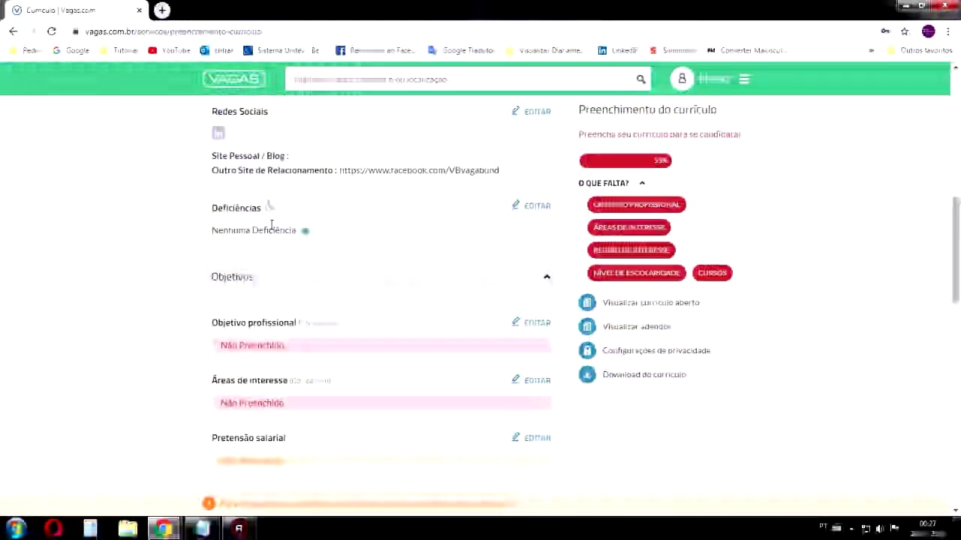
pyautogui.moveTo(305, 230); pyautogui.dragTo(206, 236)
pyautogui.click(319, 269)
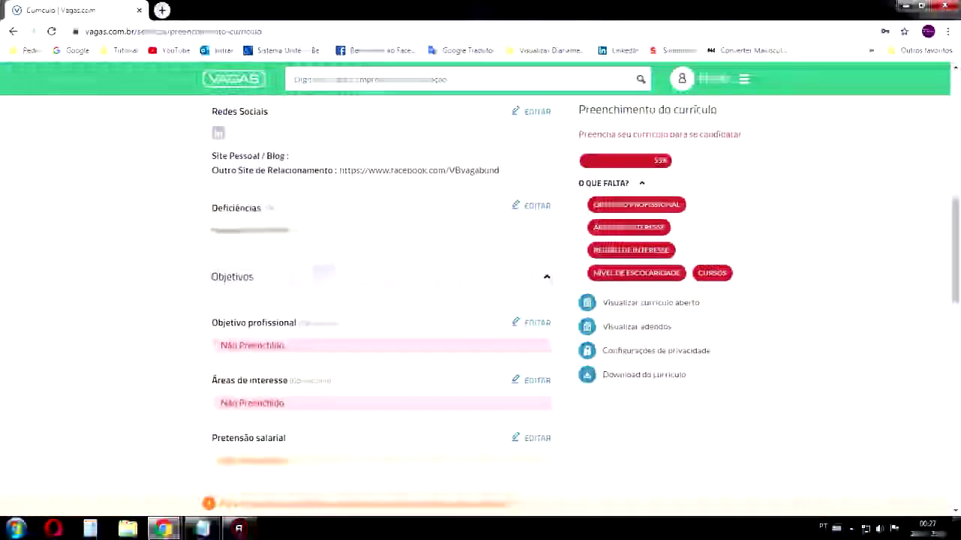
pyautogui.scroll(-2, 375, 233)
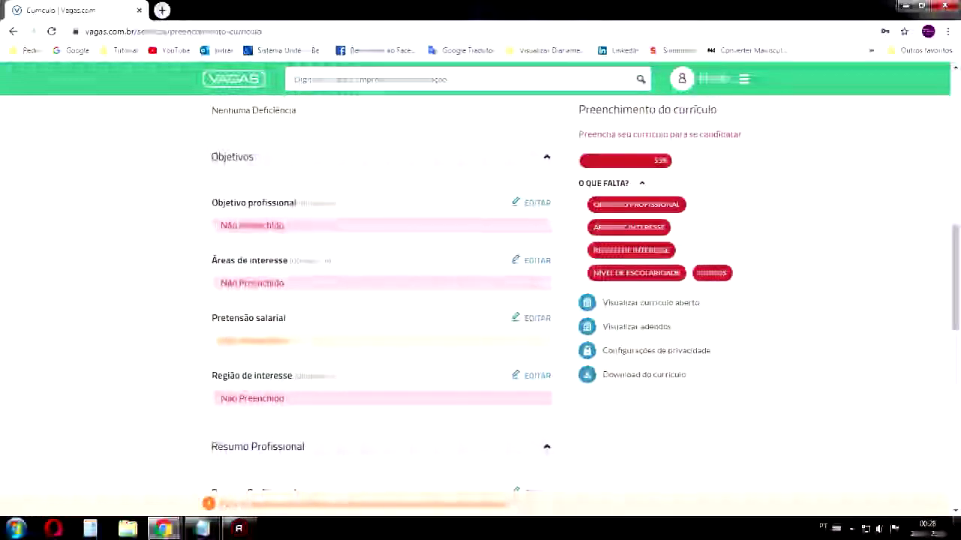
pyautogui.click(525, 203)
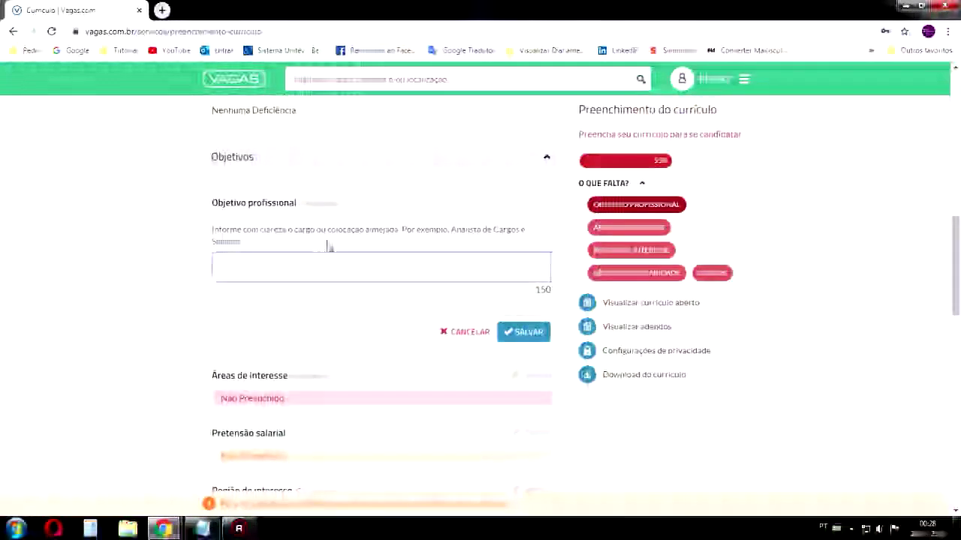
# Enter 'Auxiliar de produção' as the professional objective, fixing the spelling, and save it
pyautogui.click(373, 255)
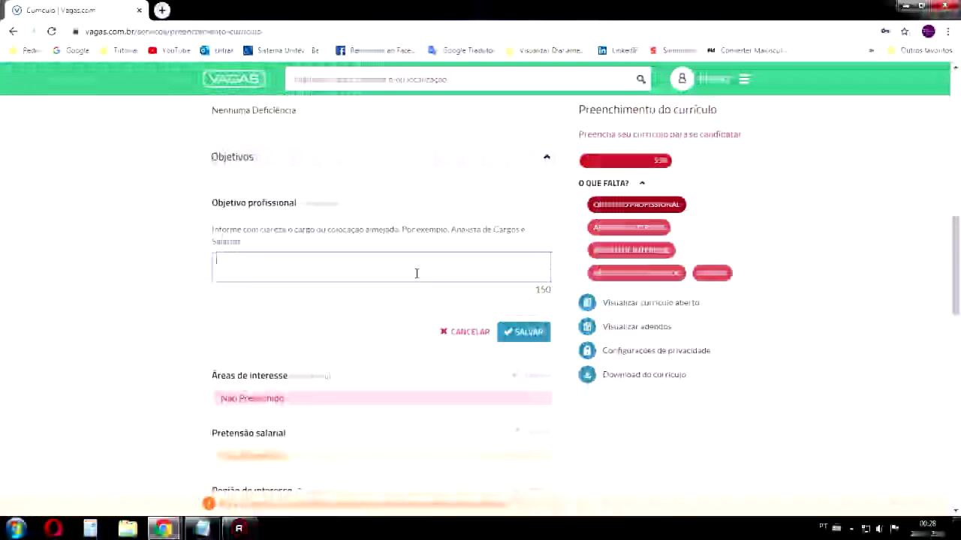
pyautogui.write('auxiliar de d')
pyautogui.write('roducao')
pyautogui.rightClick(270, 262)
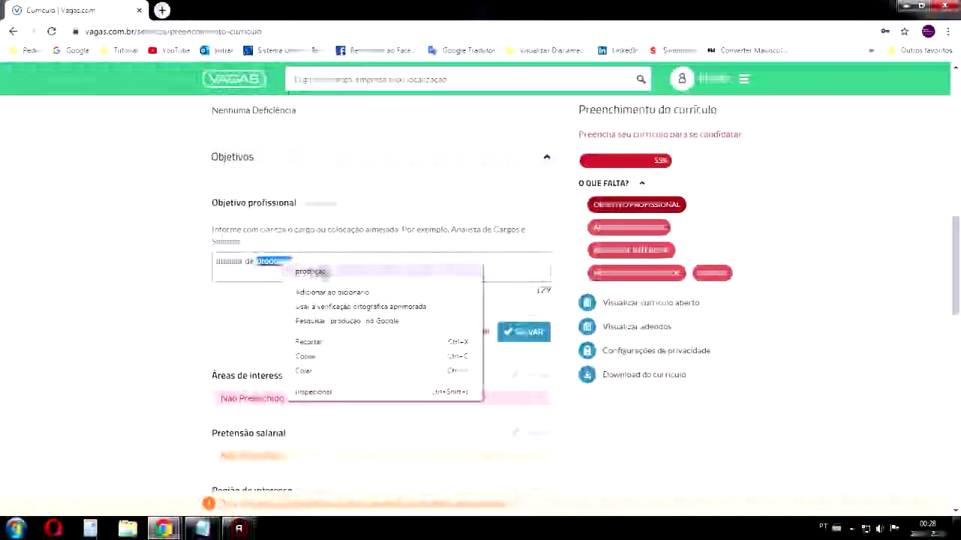
pyautogui.click(311, 273)
pyautogui.click(532, 338)
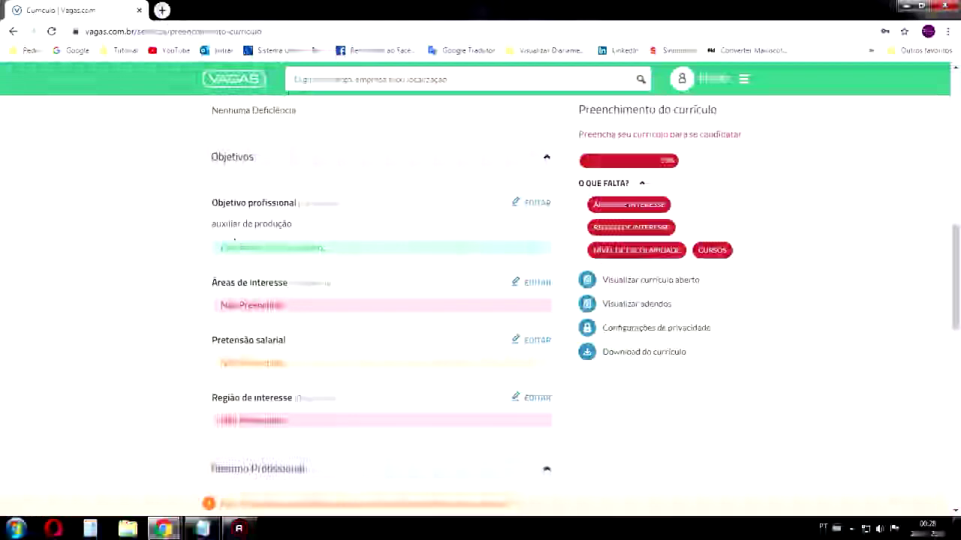
# Add 'Financeiro' with a capital F to the objective and save again
pyautogui.click(534, 202)
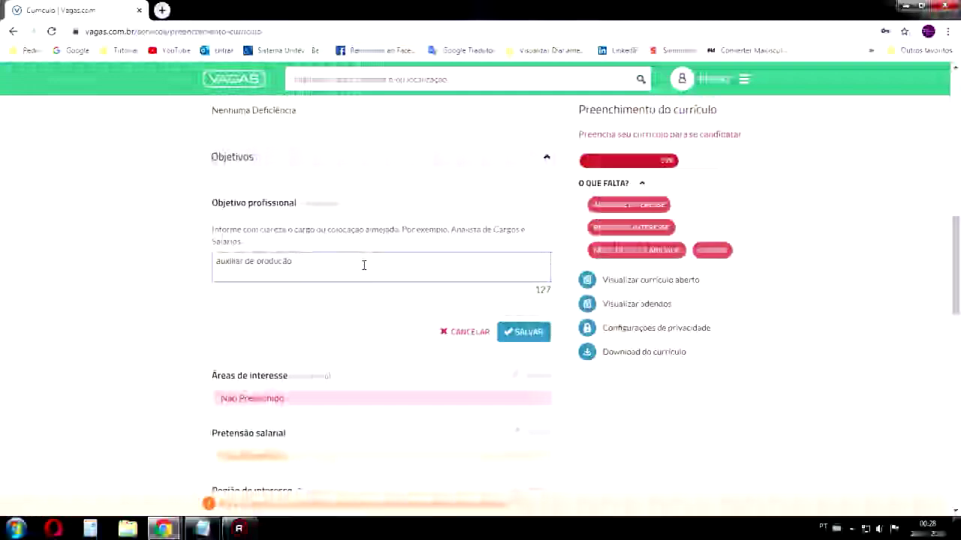
pyautogui.write('final')
pyautogui.write('ceiro')
pyautogui.click(310, 261)
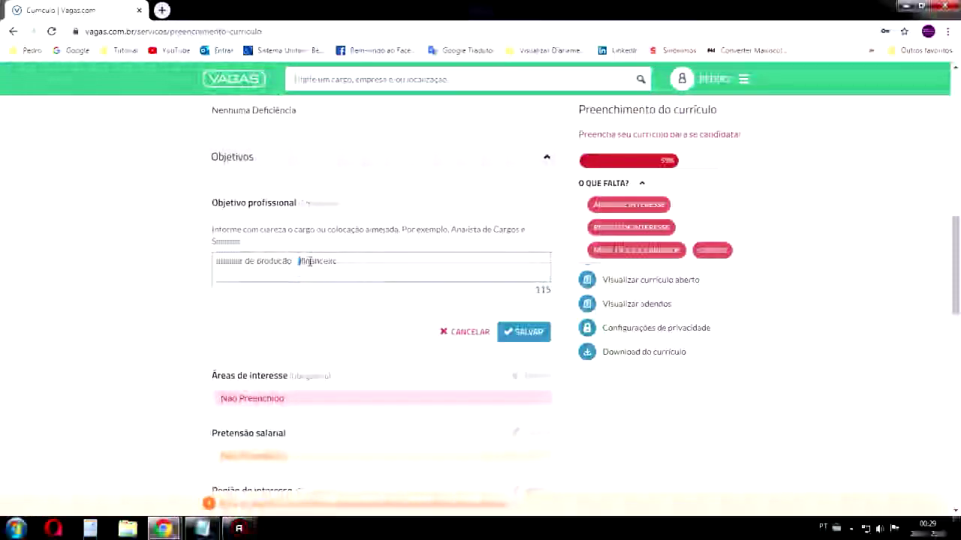
pyautogui.write('F')
pyautogui.press('Delete')
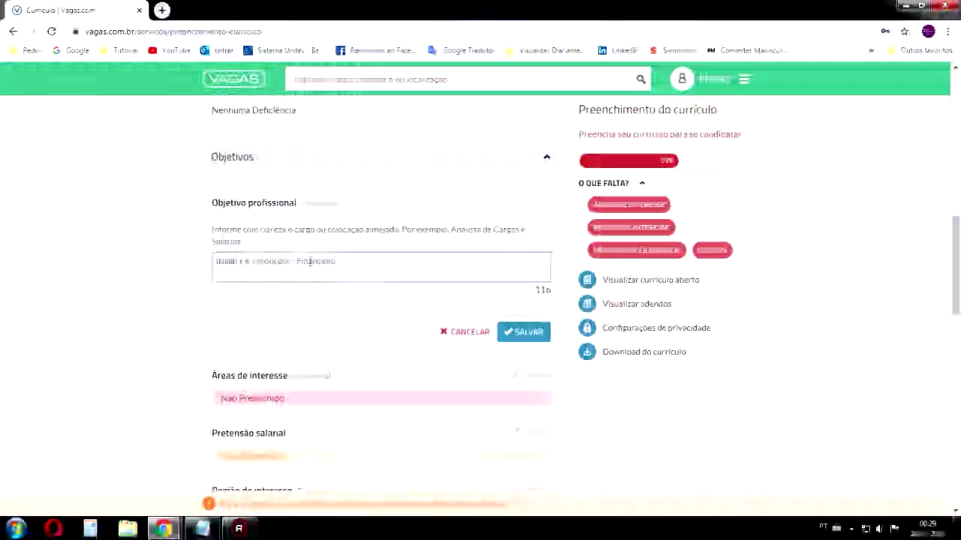
pyautogui.click(523, 331)
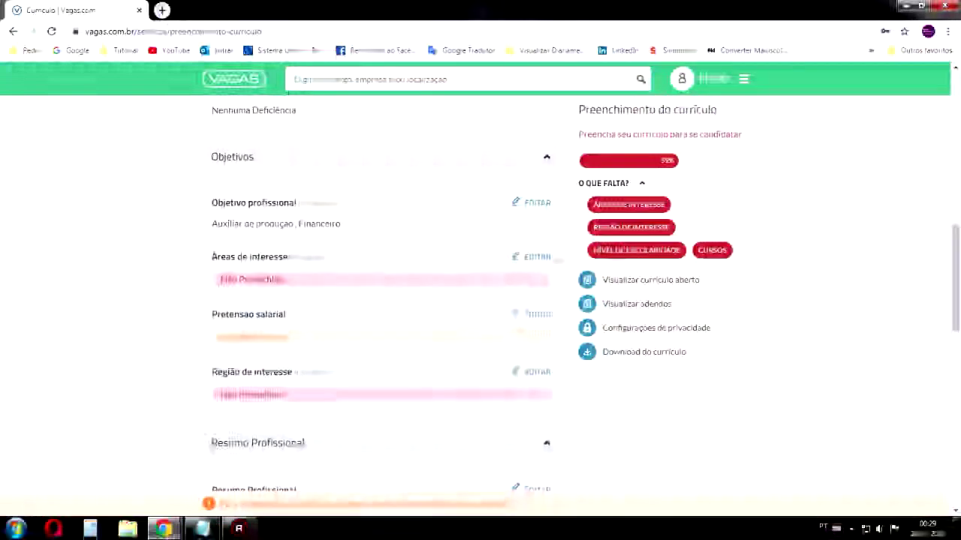
pyautogui.click(536, 257)
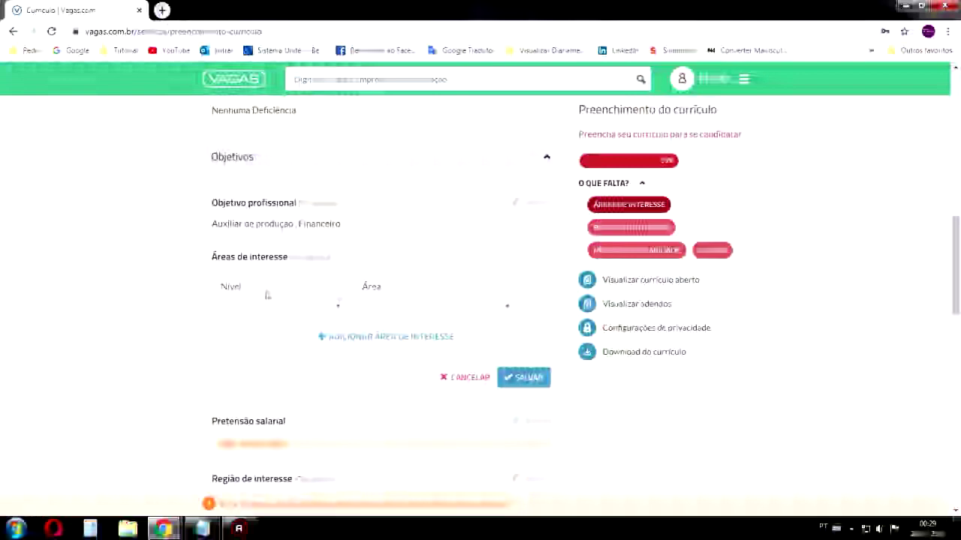
# Set the first area of interest to Auxiliar/Operacional, Vendas - Varejo
pyautogui.click(251, 307)
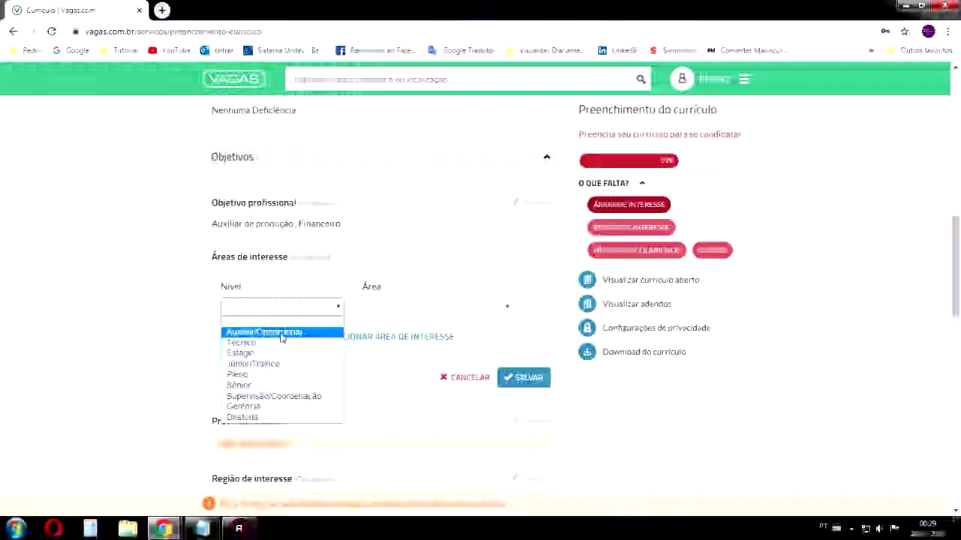
pyautogui.click(283, 333)
pyautogui.click(285, 307)
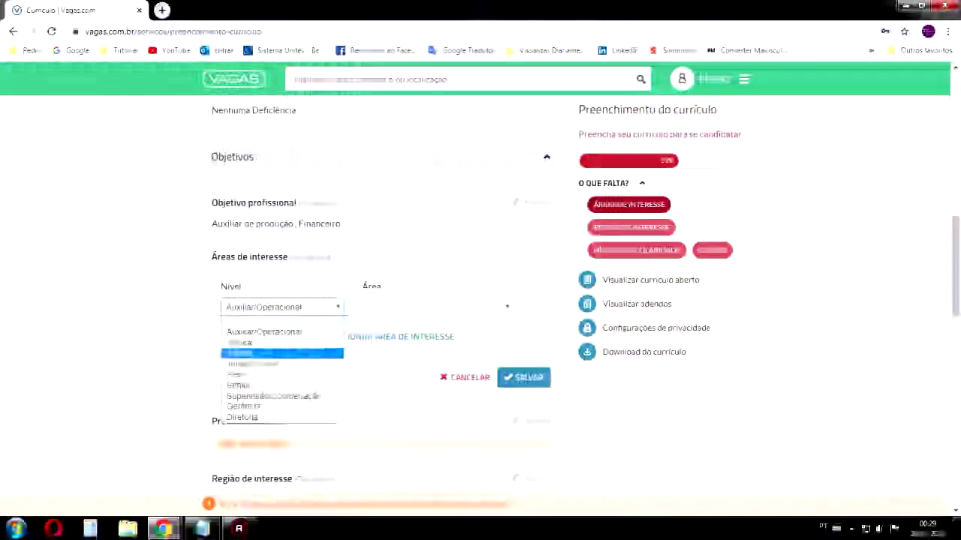
pyautogui.click(265, 334)
pyautogui.click(397, 306)
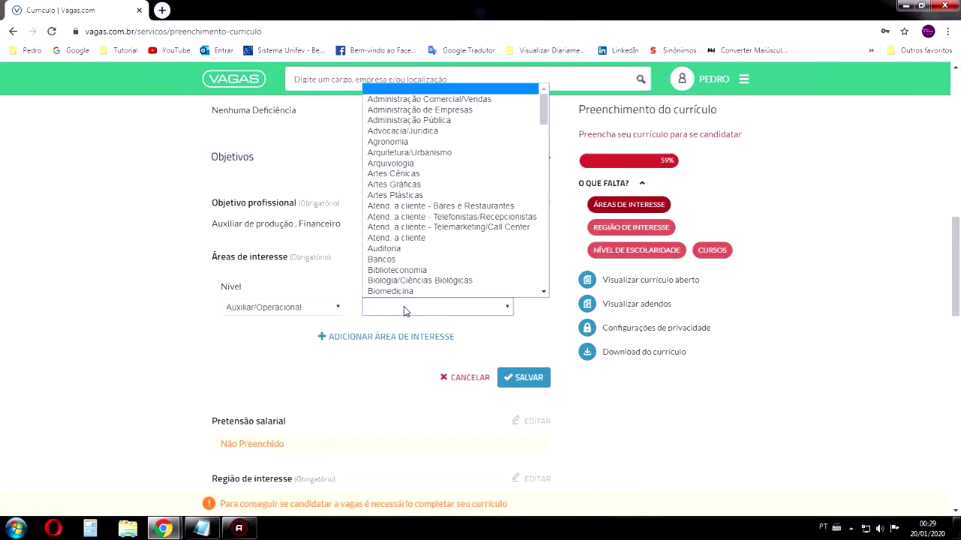
pyautogui.scroll(-1, 466, 253)
pyautogui.scroll(-15, 465, 253)
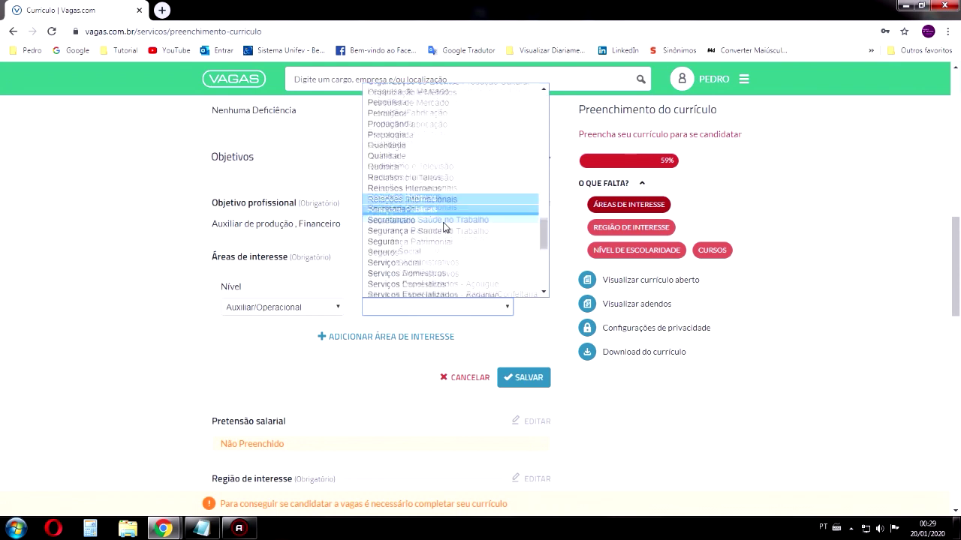
pyautogui.scroll(-3, 443, 225)
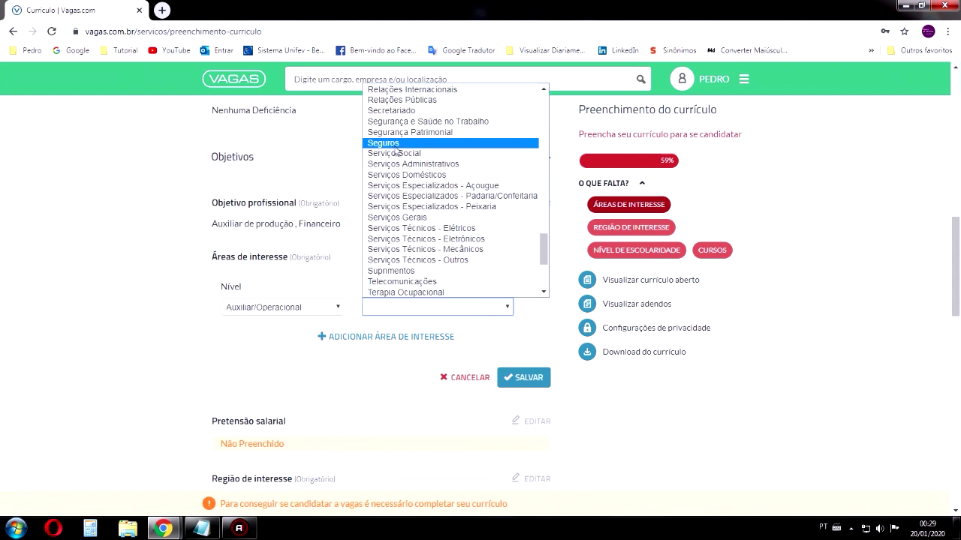
pyautogui.scroll(-5, 454, 221)
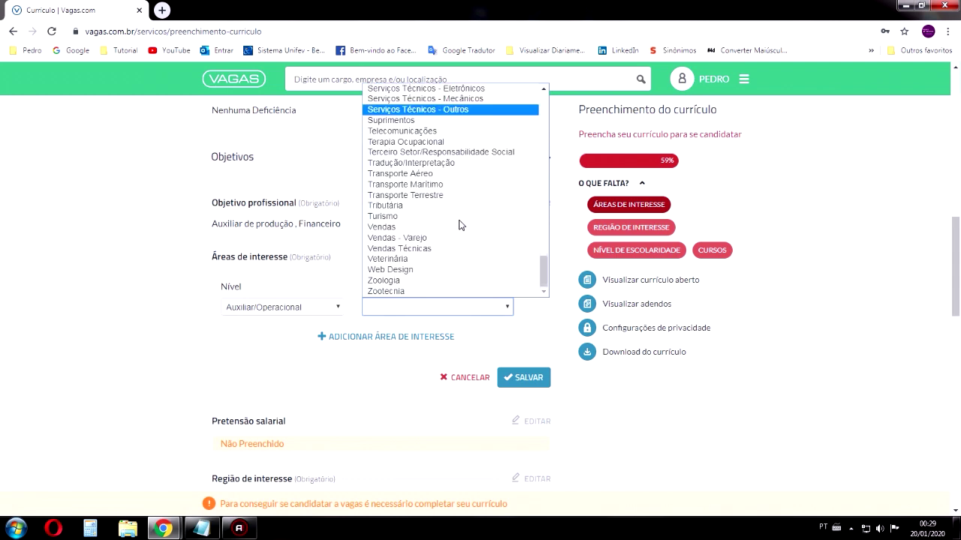
pyautogui.click(428, 228)
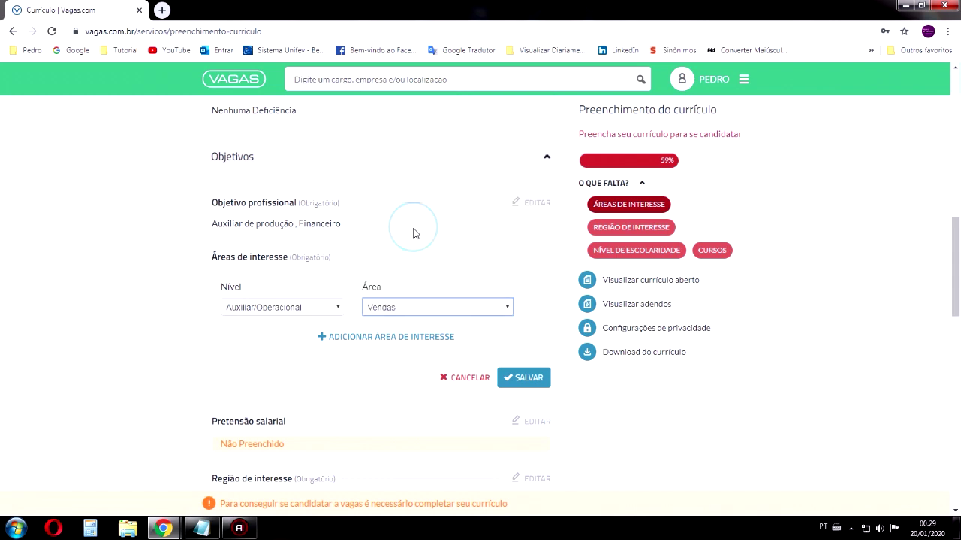
pyautogui.click(398, 308)
pyautogui.click(420, 282)
# Add a second area of interest: Auxiliar/Operacional, Vendas Técnicas
pyautogui.click(397, 337)
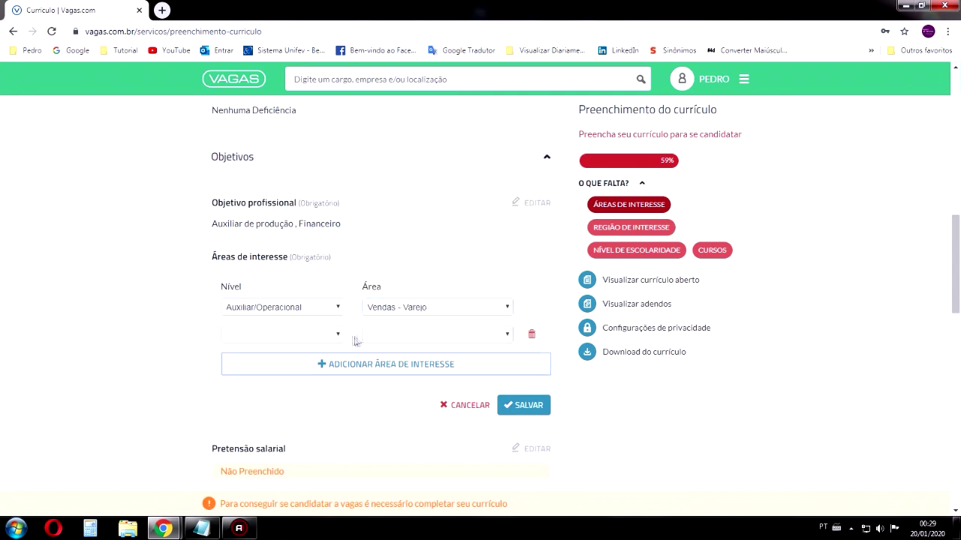
pyautogui.click(334, 335)
pyautogui.click(257, 360)
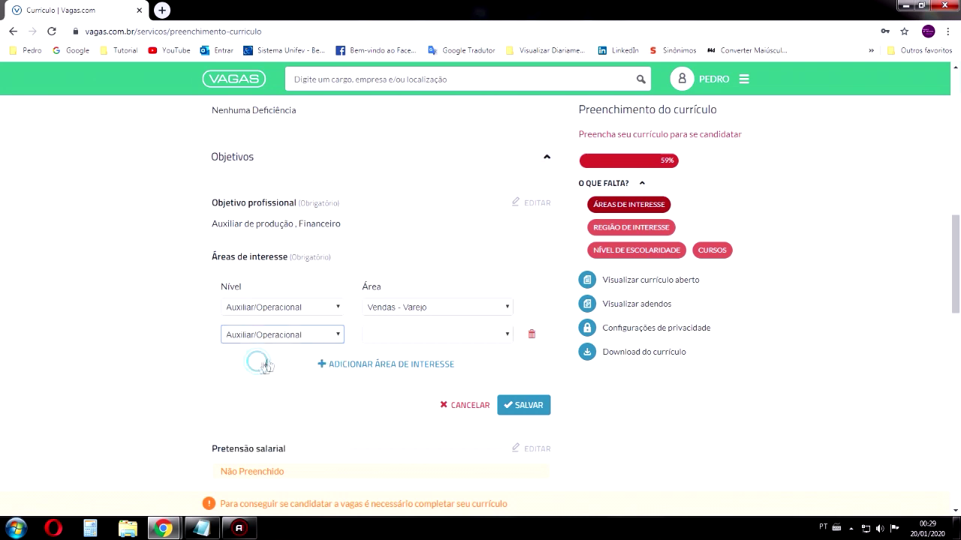
pyautogui.scroll(-5, 458, 217)
pyautogui.scroll(5, 436, 241)
pyautogui.click(393, 334)
pyautogui.scroll(-10, 409, 278)
pyautogui.scroll(-10, 421, 251)
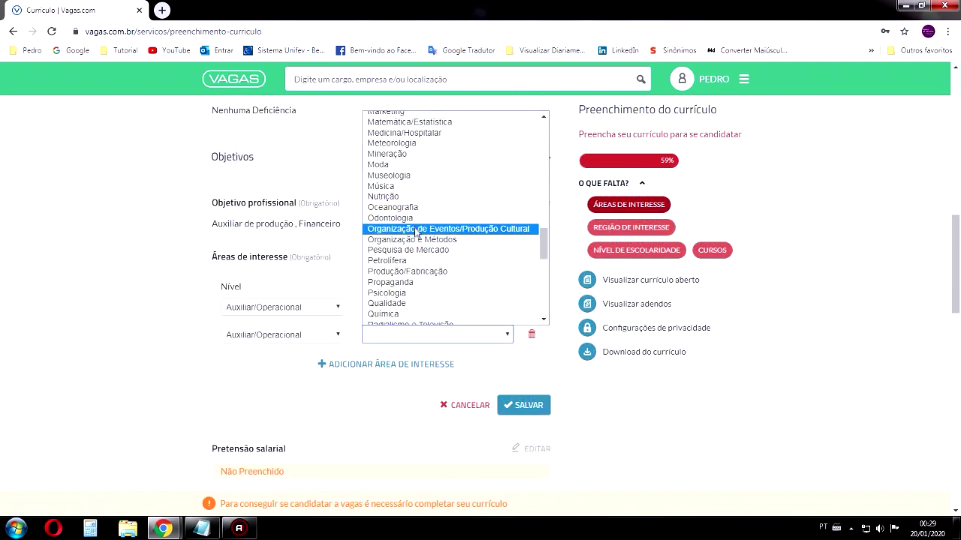
pyautogui.scroll(-5, 436, 234)
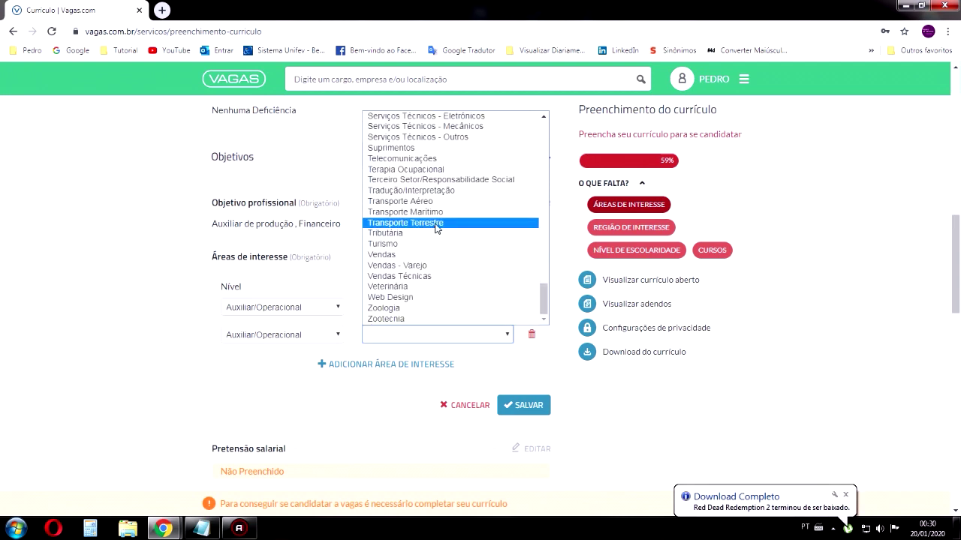
pyautogui.click(431, 267)
pyautogui.click(442, 334)
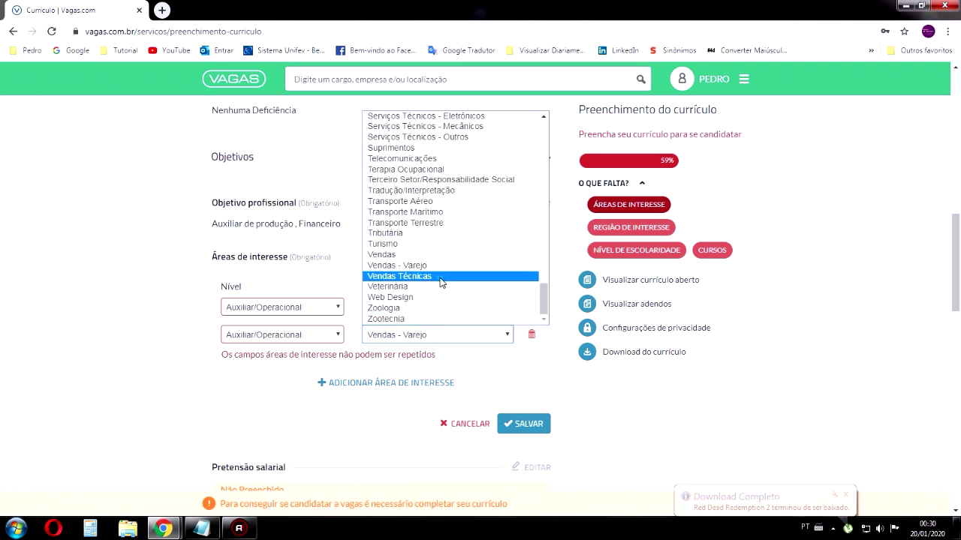
pyautogui.click(443, 277)
# Add a third area, Técnico with Informática/T.I., and save all three
pyautogui.click(348, 362)
pyautogui.click(330, 363)
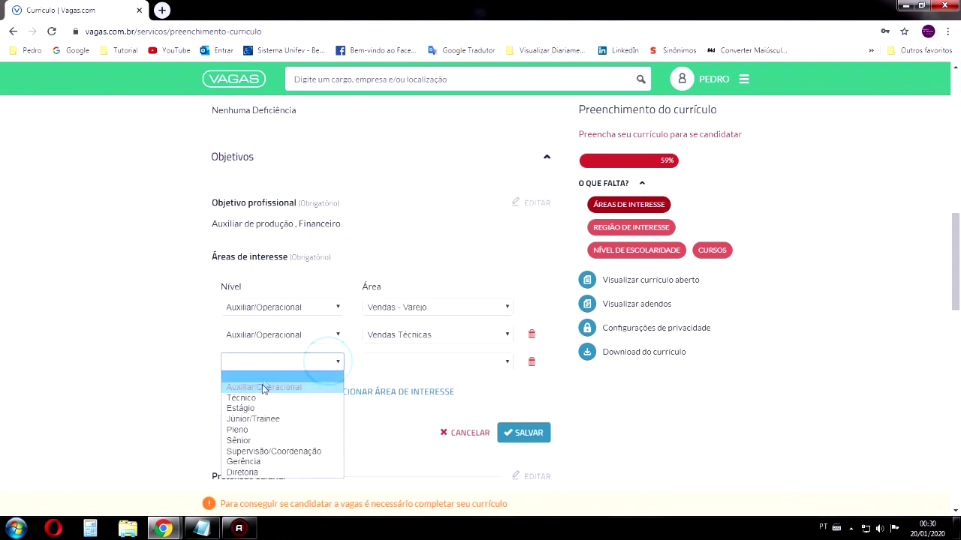
pyautogui.click(266, 398)
pyautogui.click(390, 363)
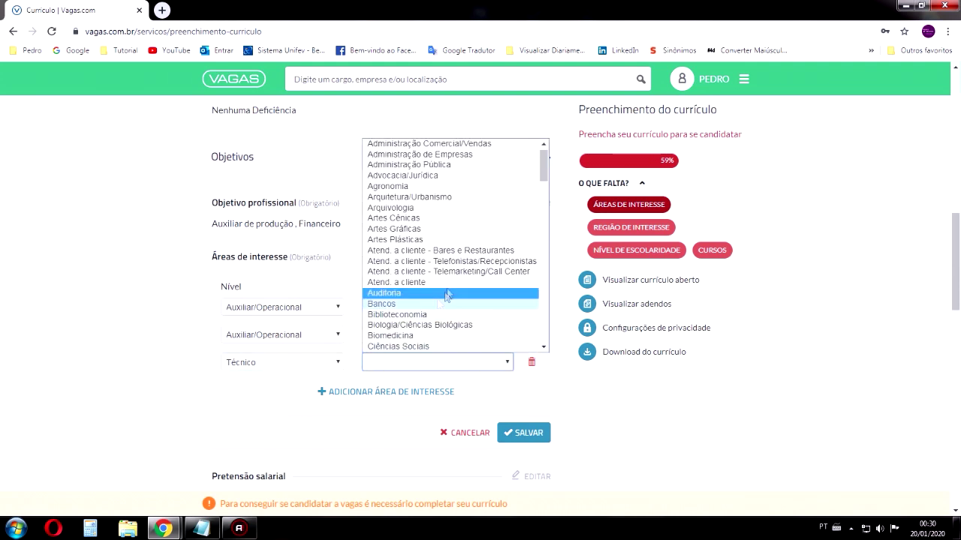
pyautogui.scroll(-8, 440, 218)
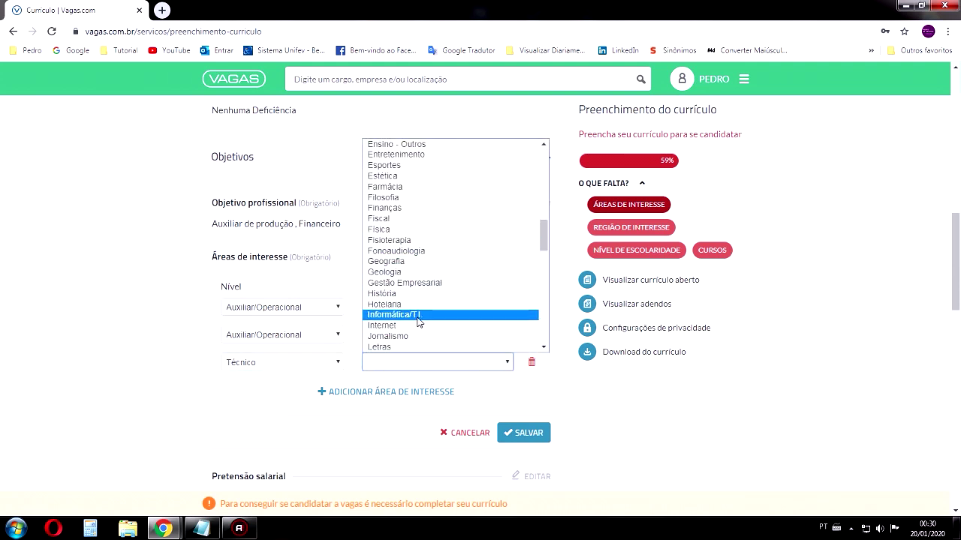
pyautogui.click(420, 314)
pyautogui.scroll(-2, 434, 283)
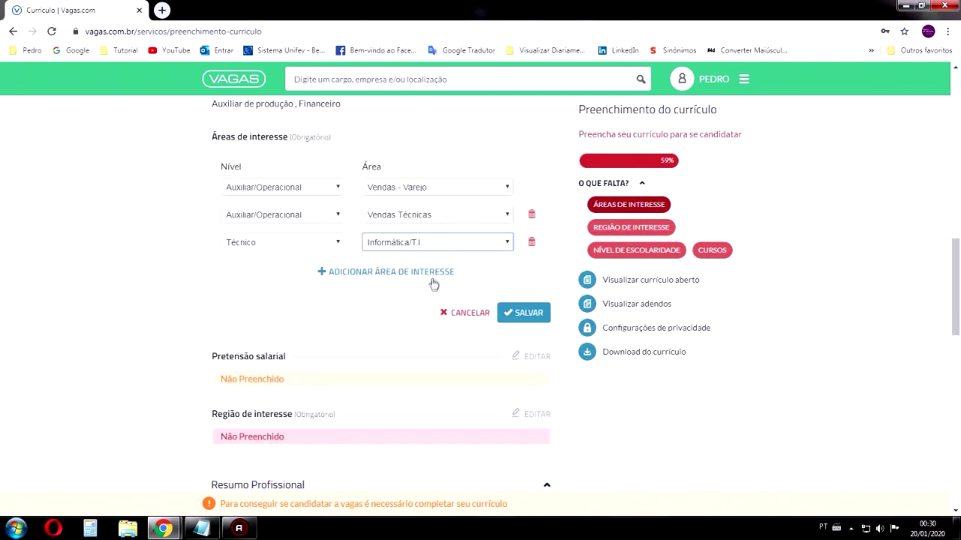
pyautogui.click(533, 315)
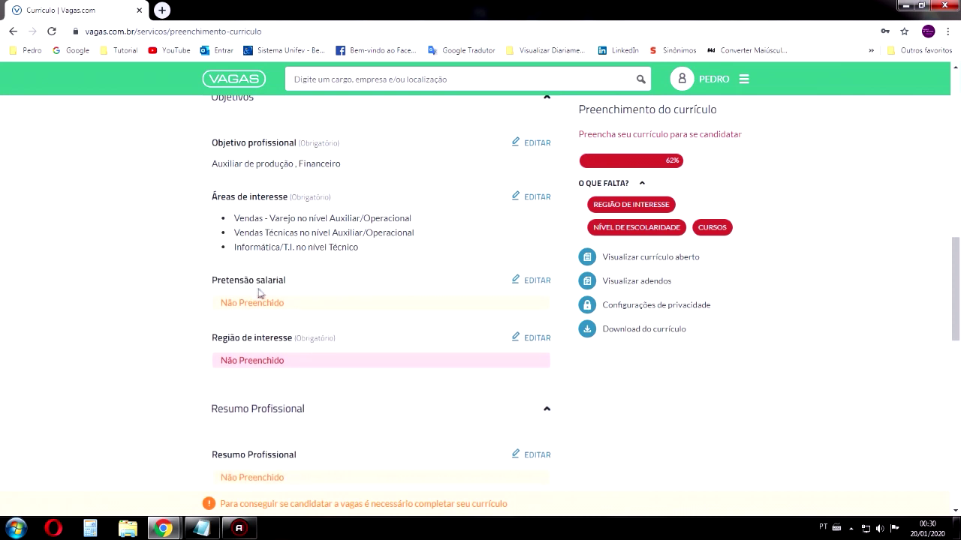
# Set the monthly salary expectation to R$ 1200 and save it
pyautogui.click(536, 283)
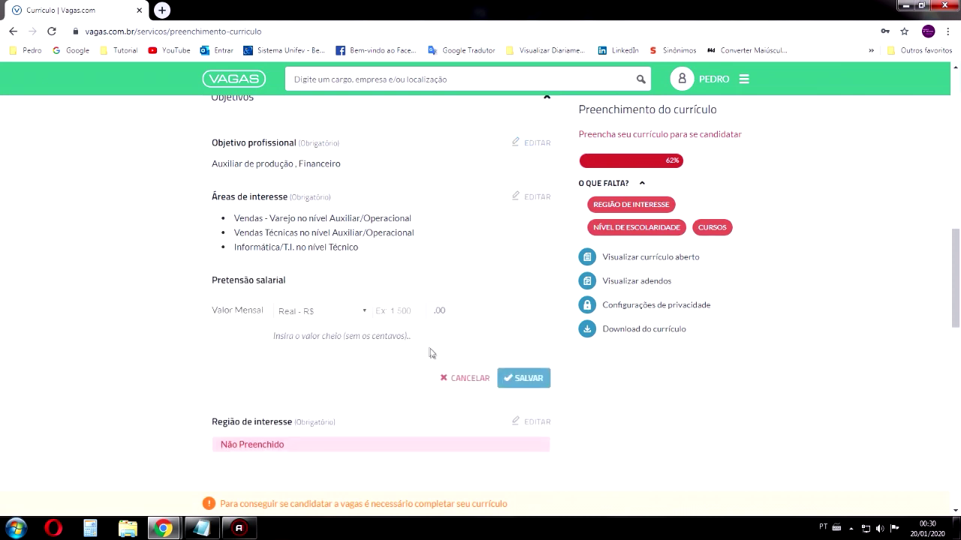
pyautogui.moveTo(397, 312); pyautogui.dragTo(346, 307)
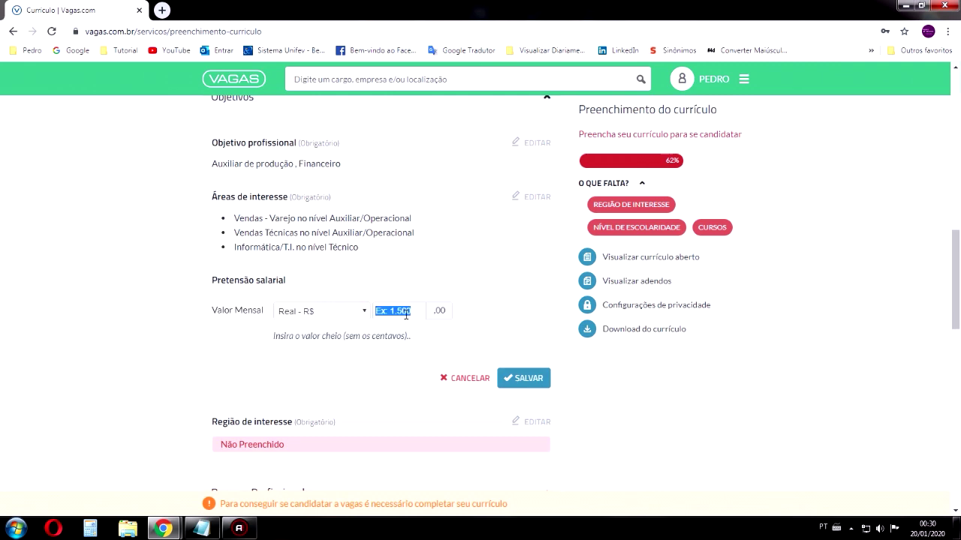
pyautogui.click(386, 315)
pyautogui.write('1')
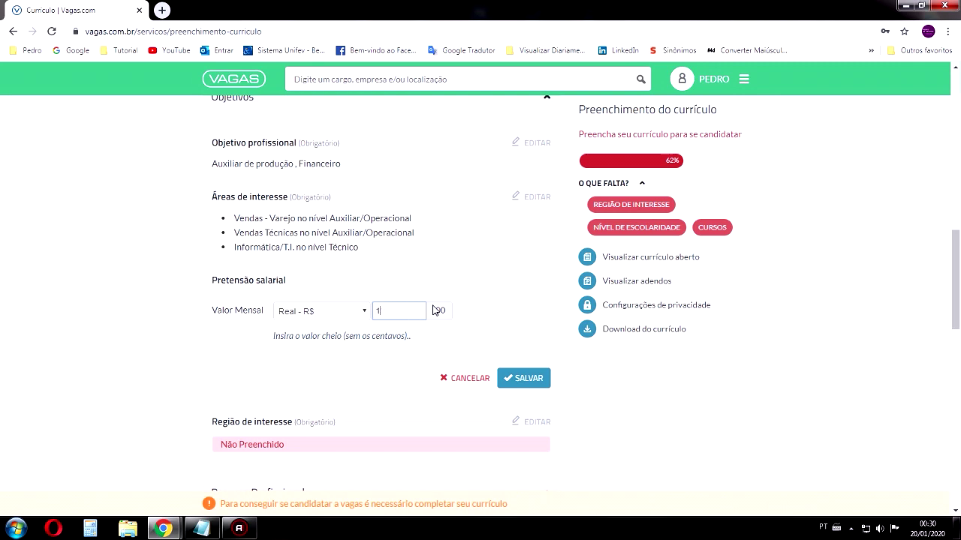
pyautogui.write('200')
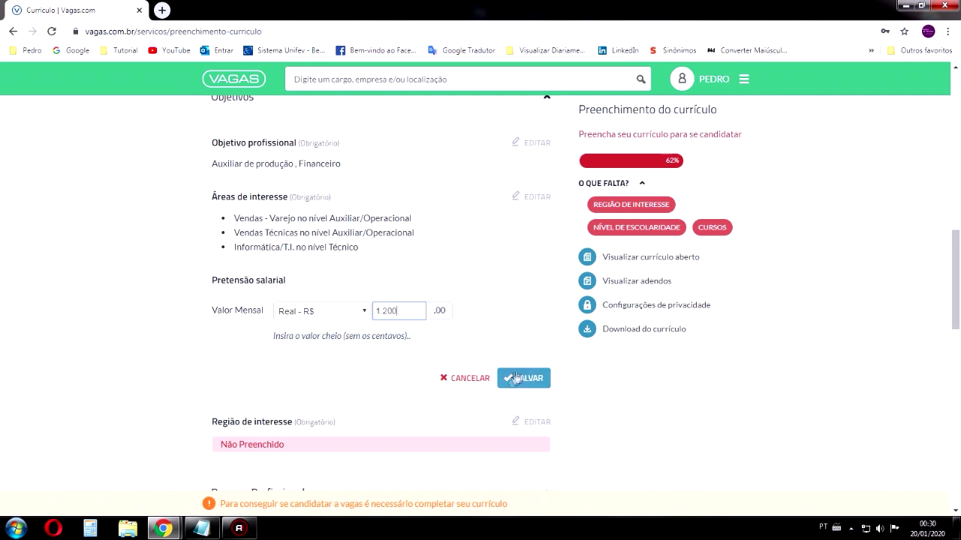
pyautogui.click(518, 379)
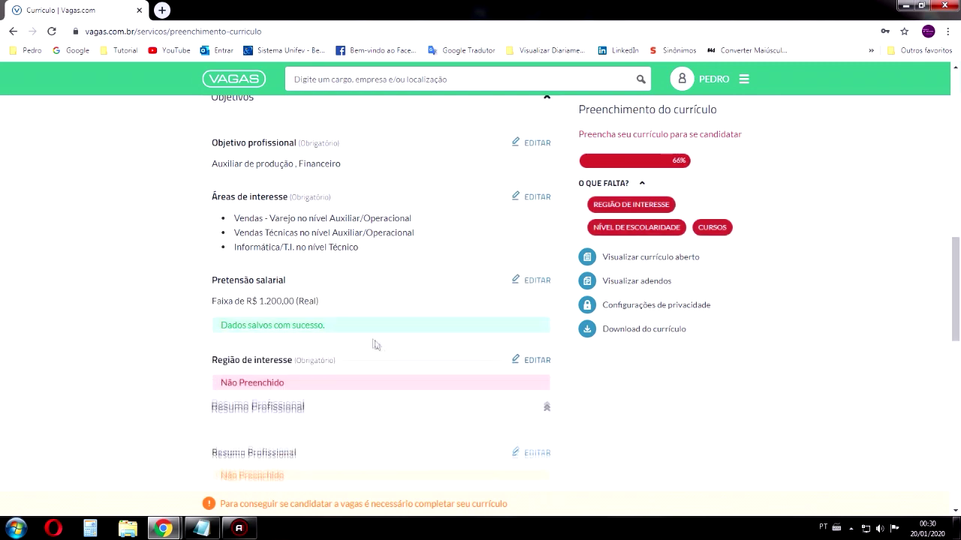
pyautogui.scroll(-2, 317, 326)
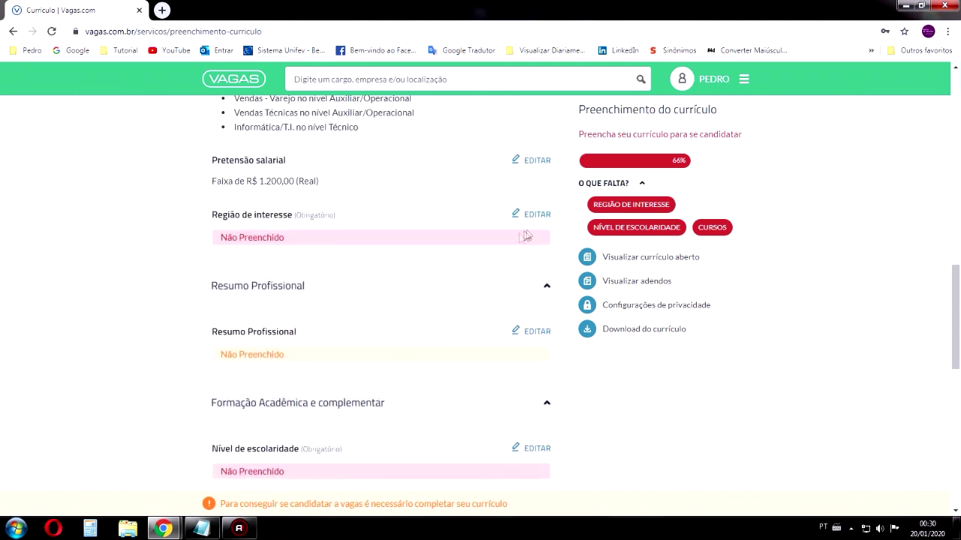
pyautogui.click(535, 216)
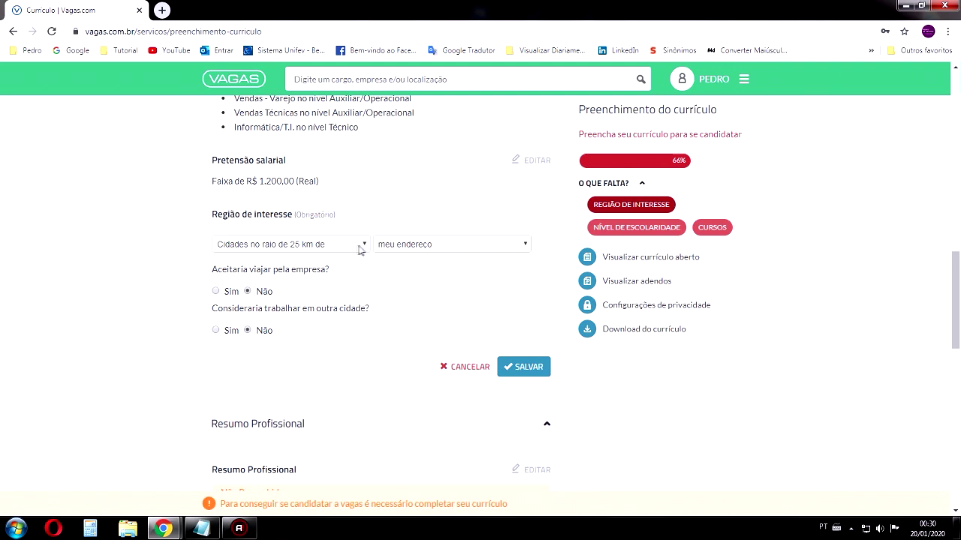
# Keep the region of interest at 25 km from own address as the reference
pyautogui.click(362, 247)
pyautogui.click(377, 246)
pyautogui.click(366, 244)
pyautogui.click(365, 244)
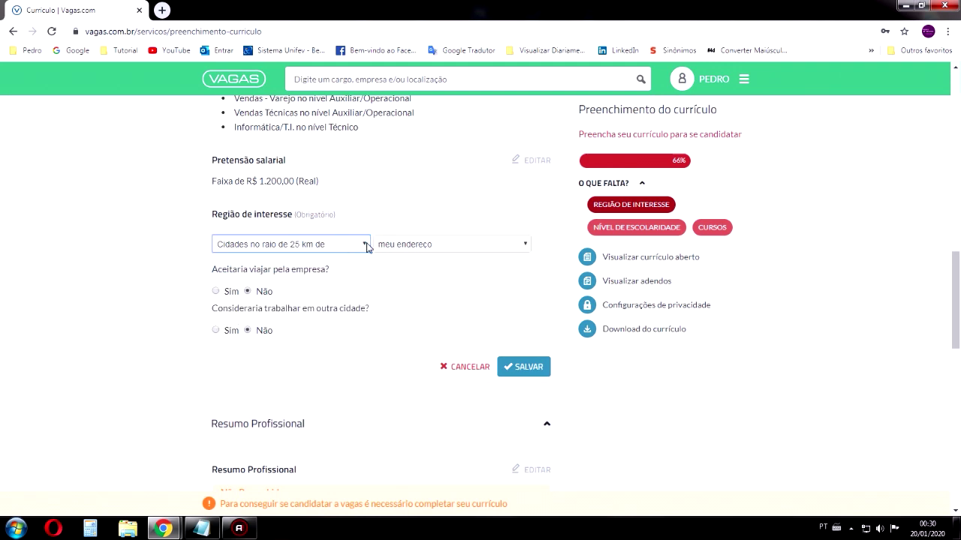
pyautogui.click(366, 246)
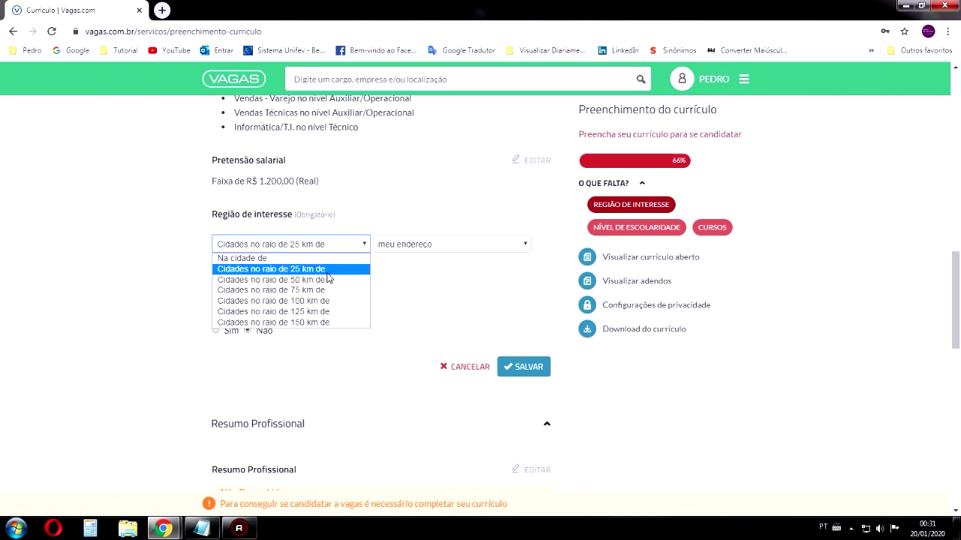
pyautogui.click(304, 275)
pyautogui.click(418, 245)
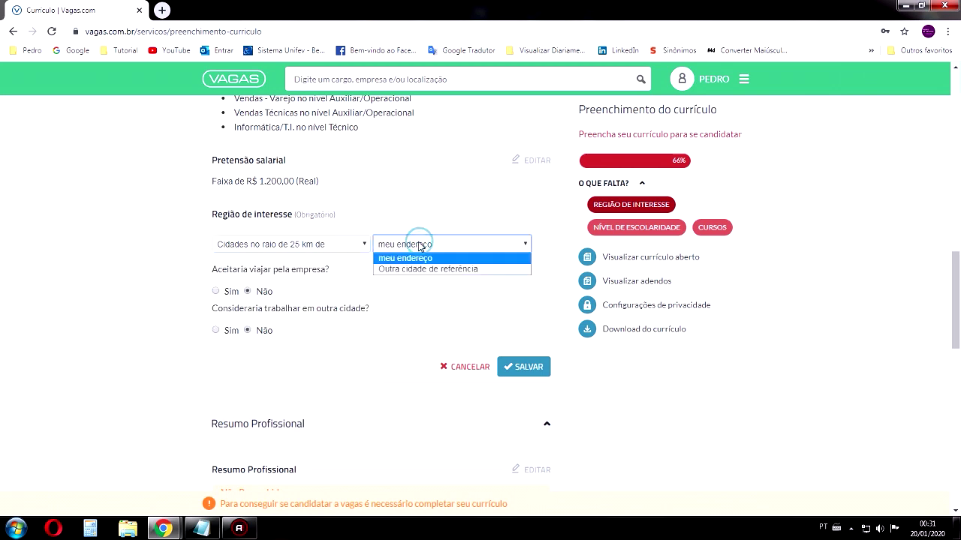
pyautogui.click(418, 246)
pyautogui.click(419, 245)
pyautogui.click(404, 268)
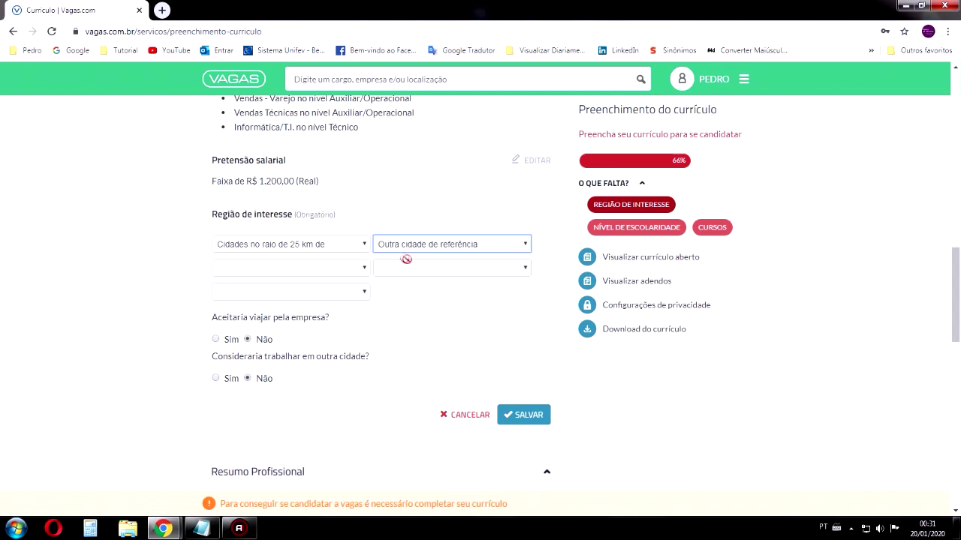
pyautogui.click(409, 249)
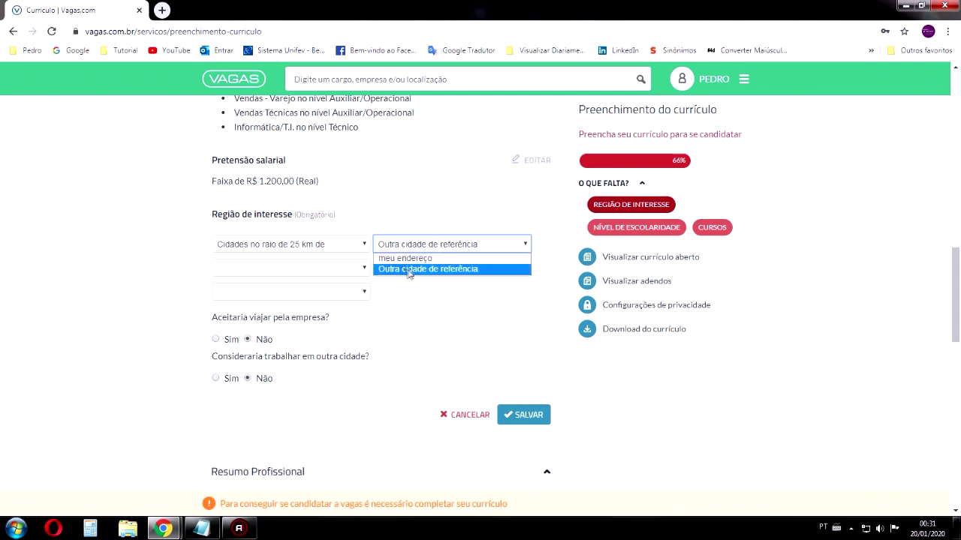
pyautogui.click(418, 259)
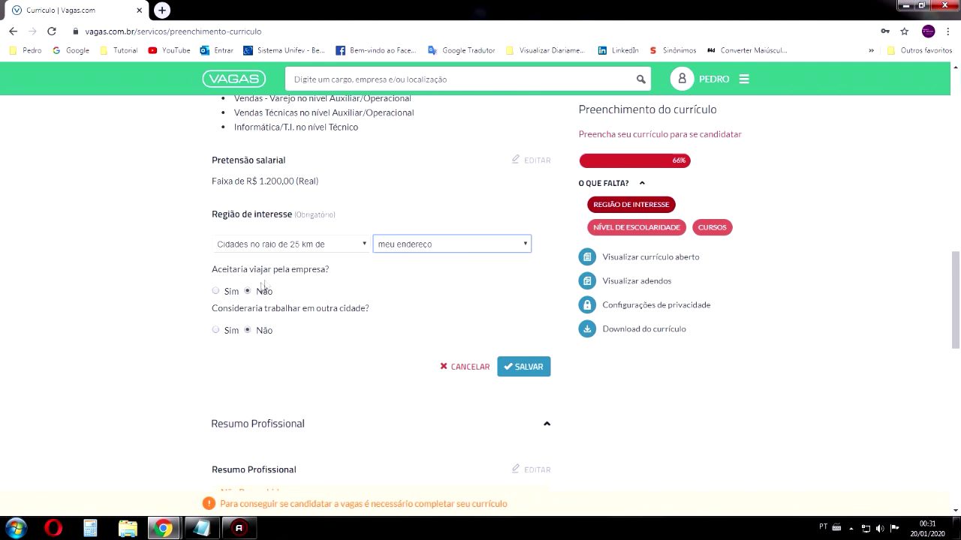
# Answer Sim to company travel and Não to another city, then save the region
pyautogui.click(230, 291)
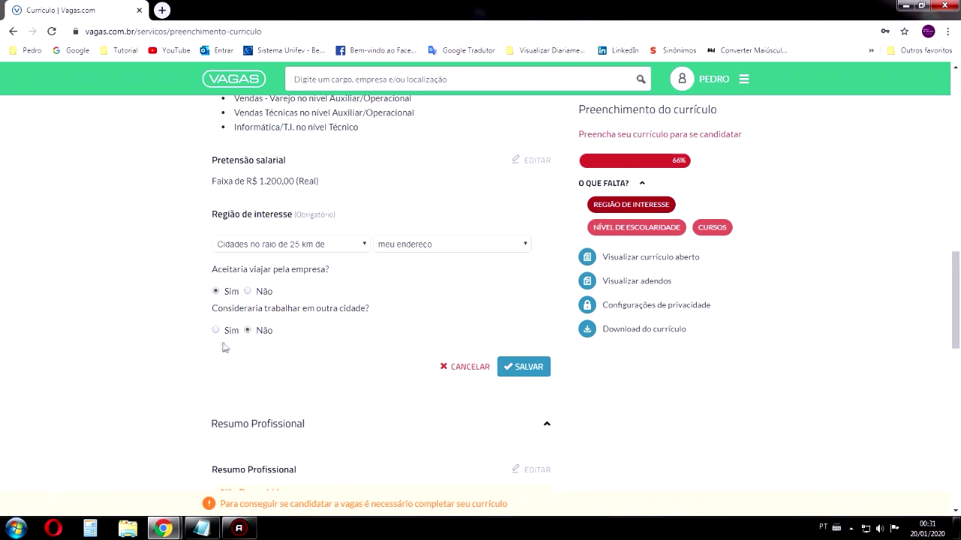
pyautogui.click(230, 335)
pyautogui.click(253, 331)
pyautogui.click(523, 369)
pyautogui.scroll(-1, 375, 289)
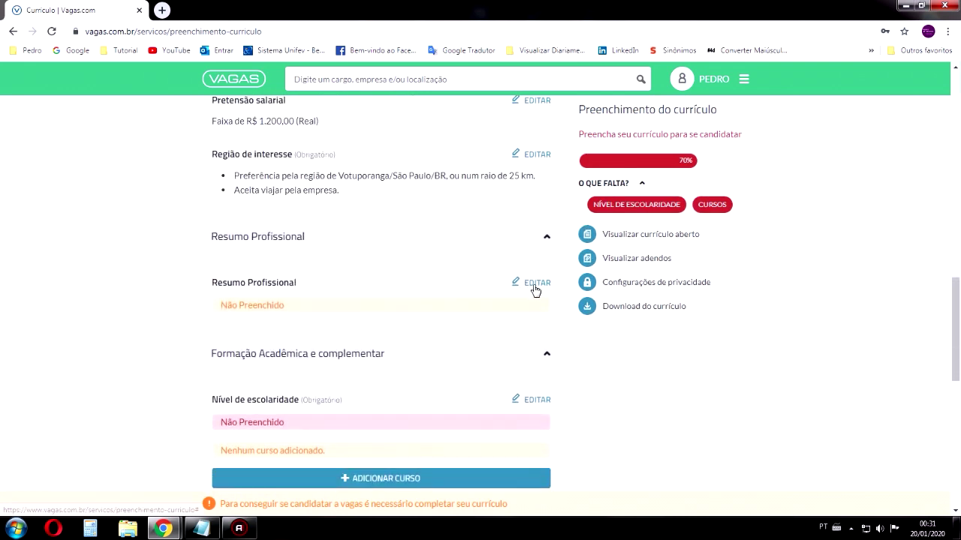
# Open the Resumo Profissional editor and select its heading text
pyautogui.click(536, 284)
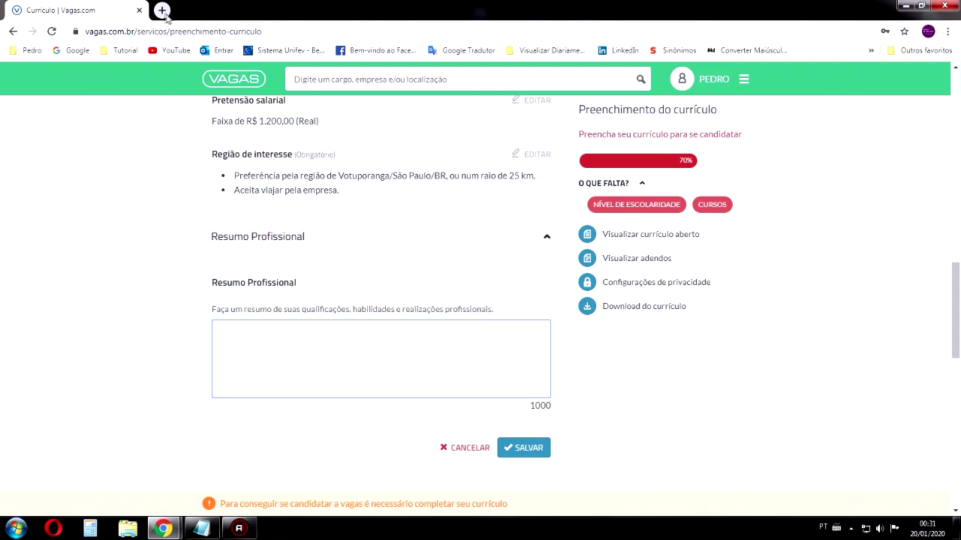
pyautogui.moveTo(304, 282); pyautogui.dragTo(211, 282)
# Search Google for 'Resumo Profissional' and open the todacarreira.com guide
pyautogui.rightClick(234, 283)
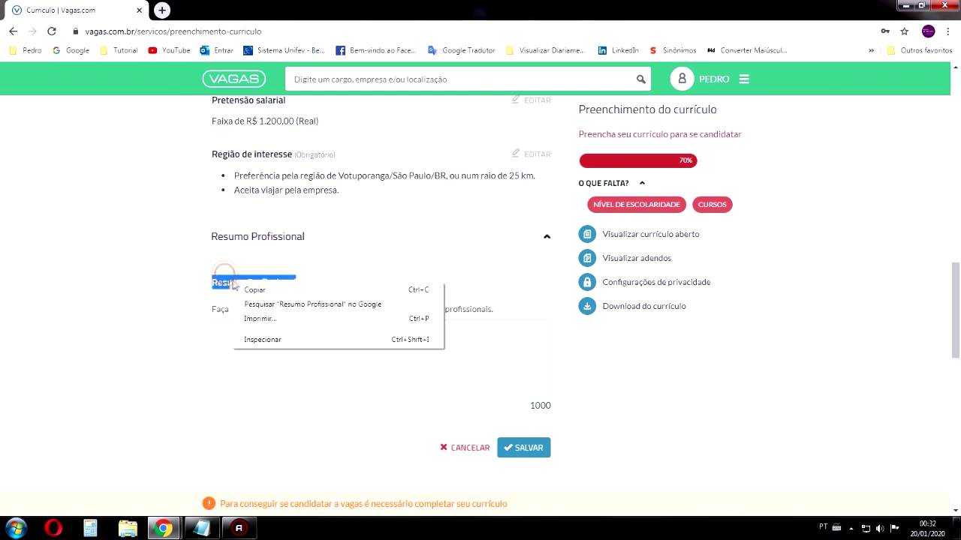
pyautogui.click(264, 306)
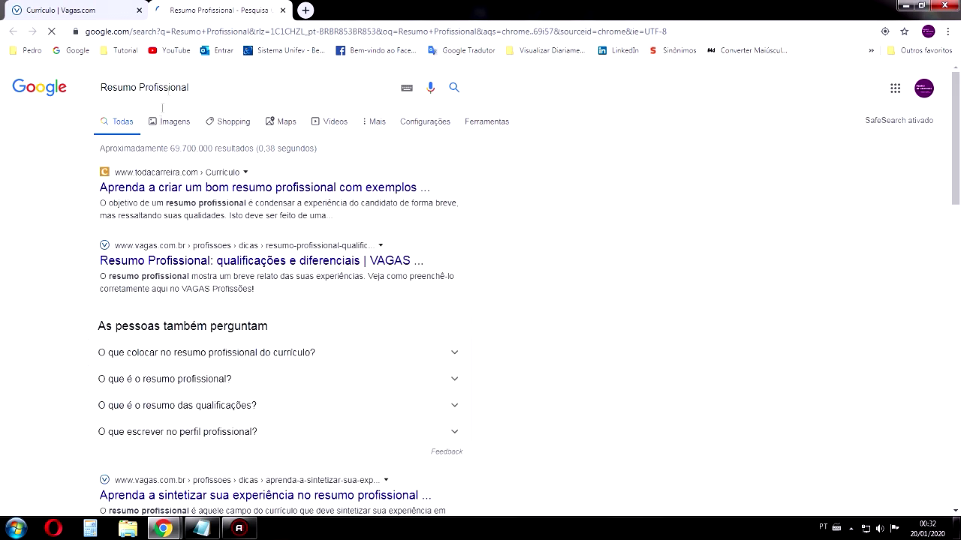
pyautogui.moveTo(197, 86); pyautogui.dragTo(103, 88)
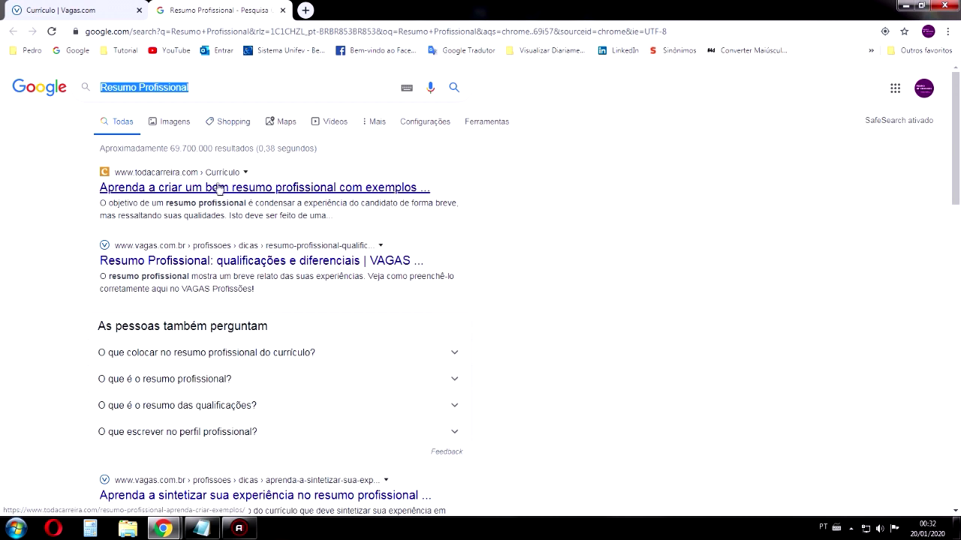
pyautogui.click(203, 192)
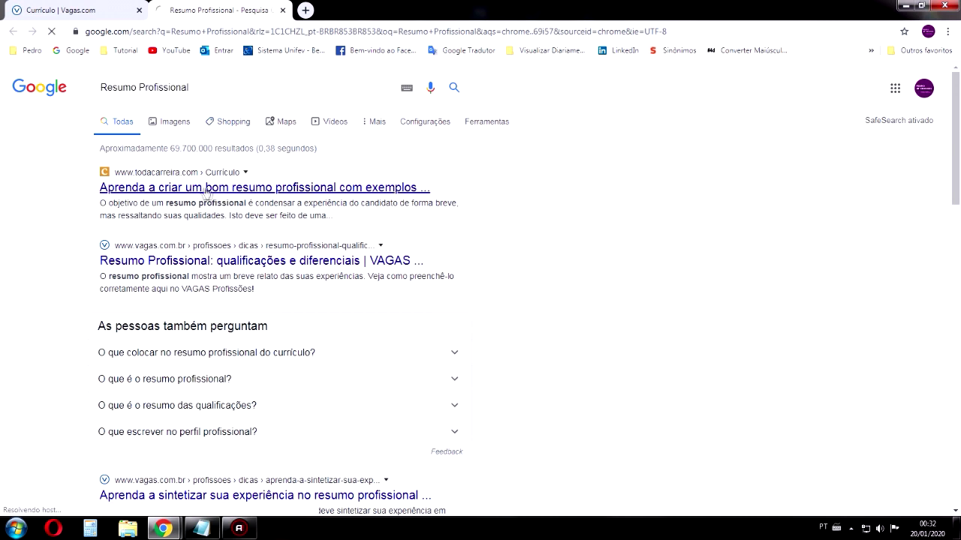
# Read through the guide, then return to the empty Vagas.com summary box
pyautogui.scroll(-4, 217, 240)
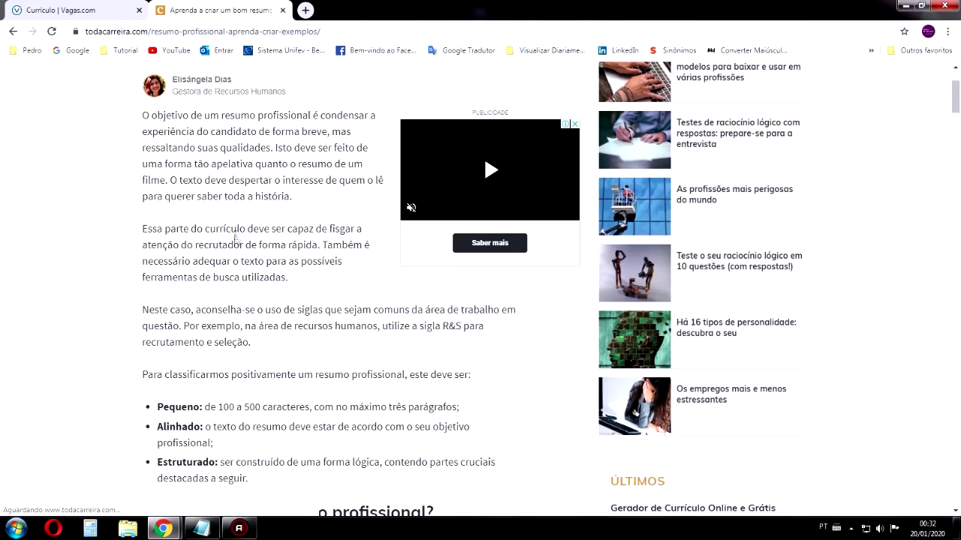
pyautogui.scroll(-1, 234, 234)
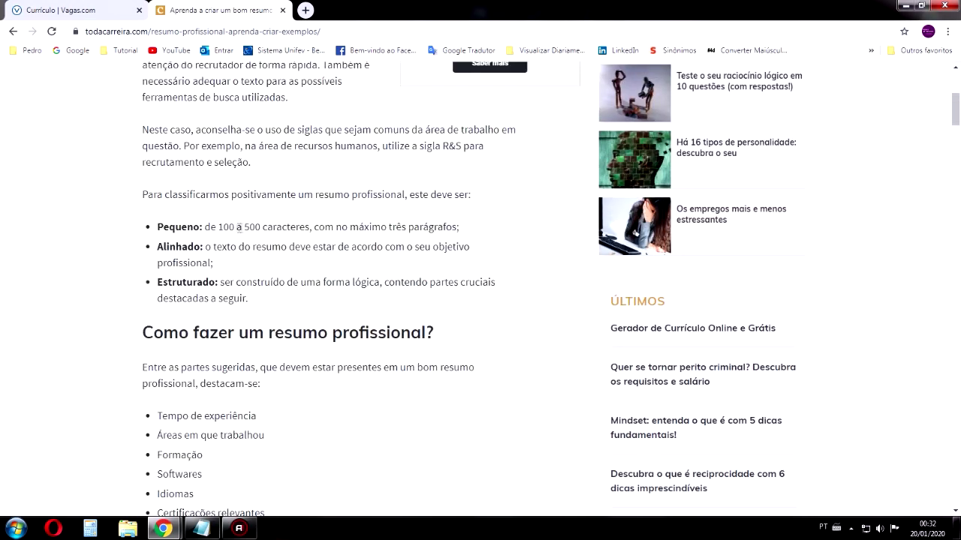
pyautogui.scroll(-5, 328, 271)
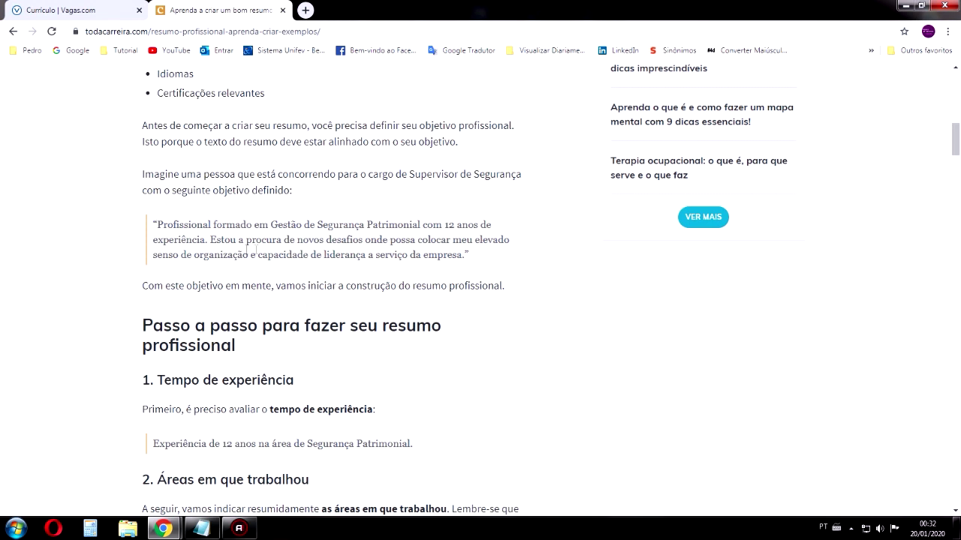
pyautogui.scroll(-2, 445, 260)
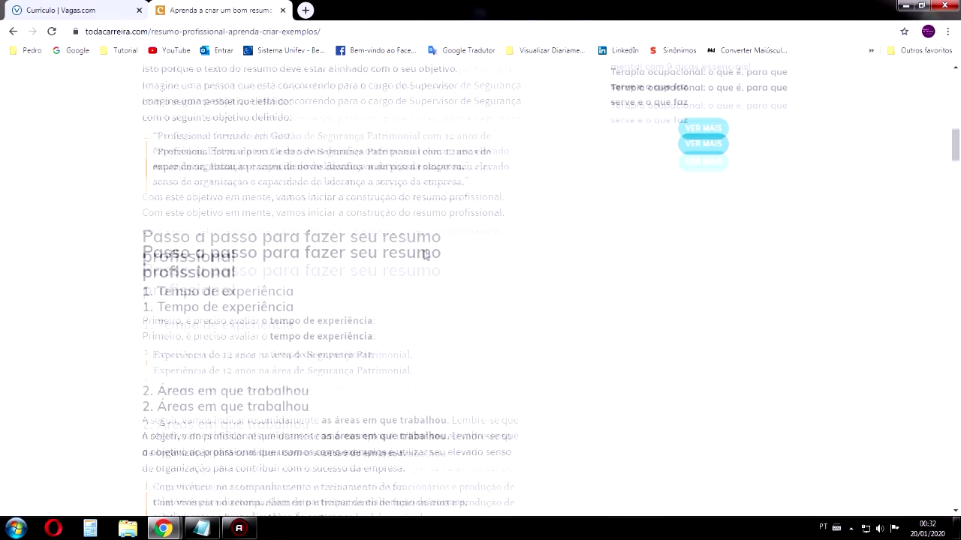
pyautogui.scroll(1, 345, 234)
pyautogui.moveTo(469, 197); pyautogui.dragTo(155, 151)
pyautogui.scroll(-3, 232, 187)
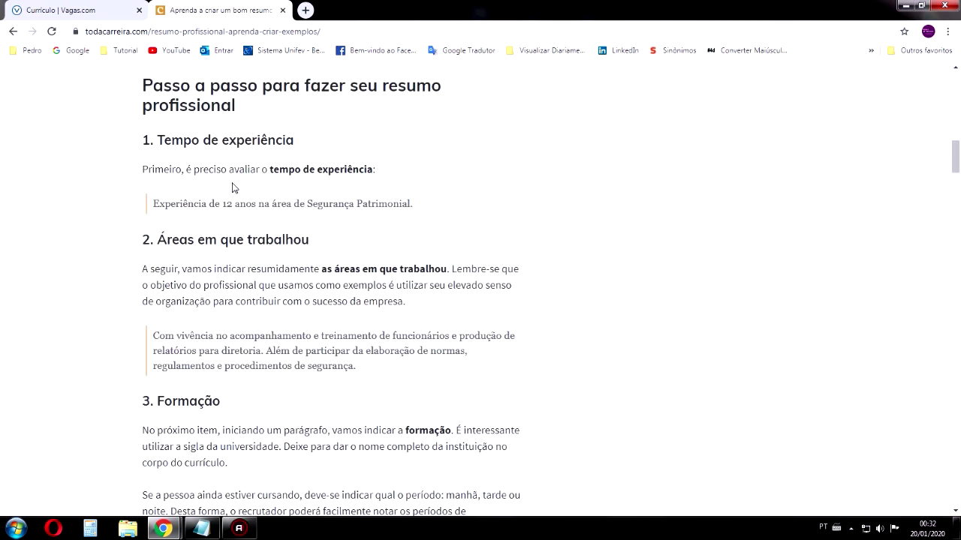
pyautogui.click(66, 6)
pyautogui.click(336, 333)
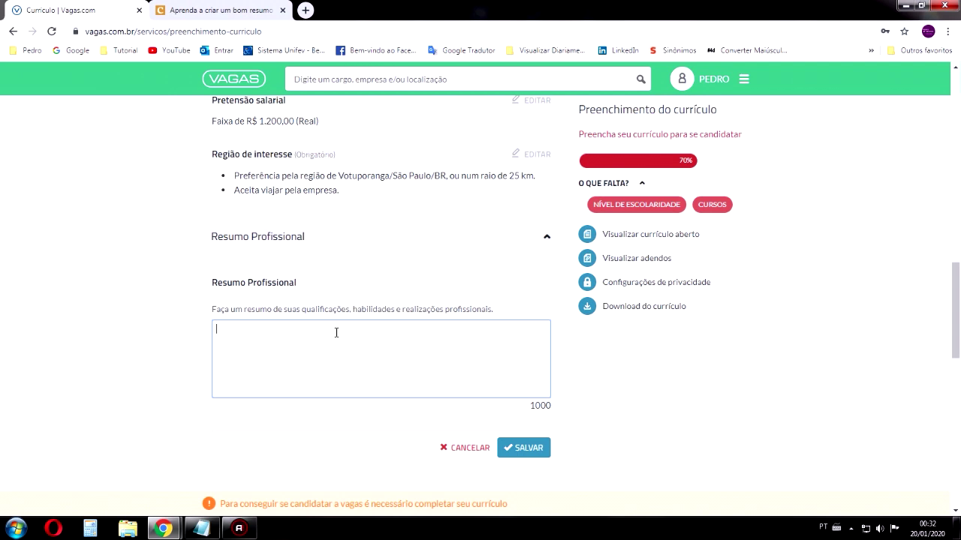
pyautogui.write('es')
pyautogui.press('BackSpace')
pyautogui.press('BackSpace')
pyautogui.write('es')
pyautogui.press('BackSpace')
pyautogui.press('BackSpace')
pyautogui.write('Estou em busca de')
pyautogui.press('BackSpace')
pyautogui.press('BackSpace')
pyautogui.write('de nov')
pyautogui.press('BackSpace')
pyautogui.press('BackSpace')
pyautogui.press('BackSpace')
pyautogui.press('BackSpace')
pyautogui.press('BackSpace')
pyautogui.press('BackSpace')
pyautogui.hotkey('ctrl', 'a')
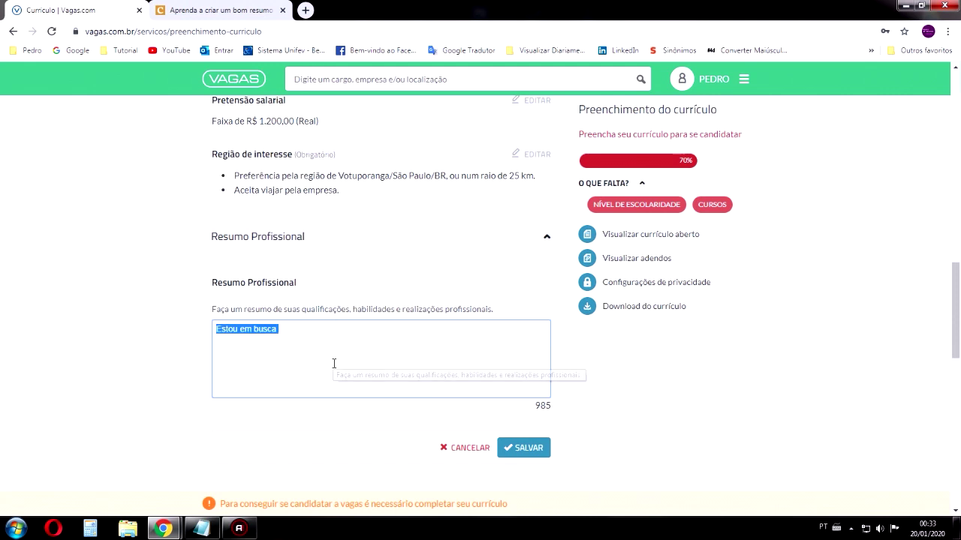
pyautogui.press('BackSpace')
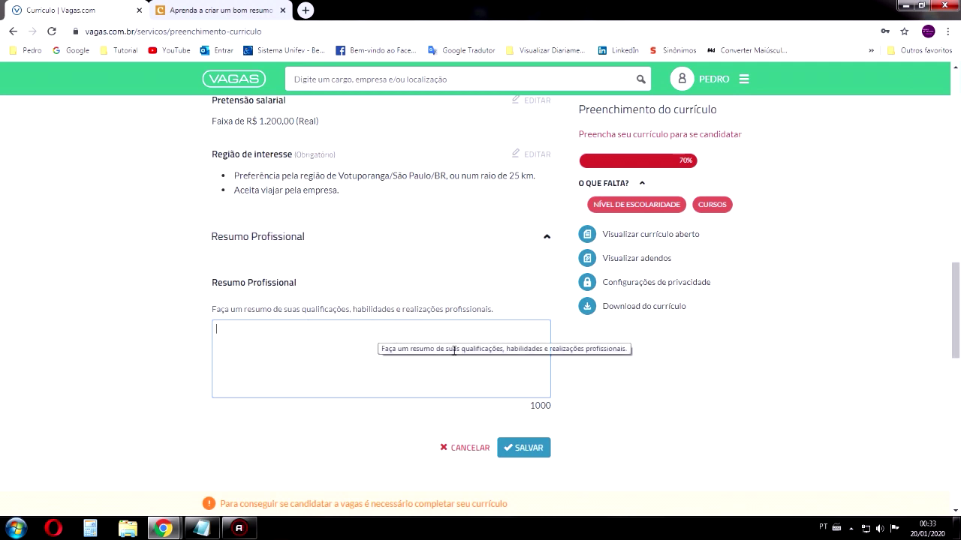
# Focus the empty summary box, then switch back to the todacarreira.com guide
pyautogui.click(277, 339)
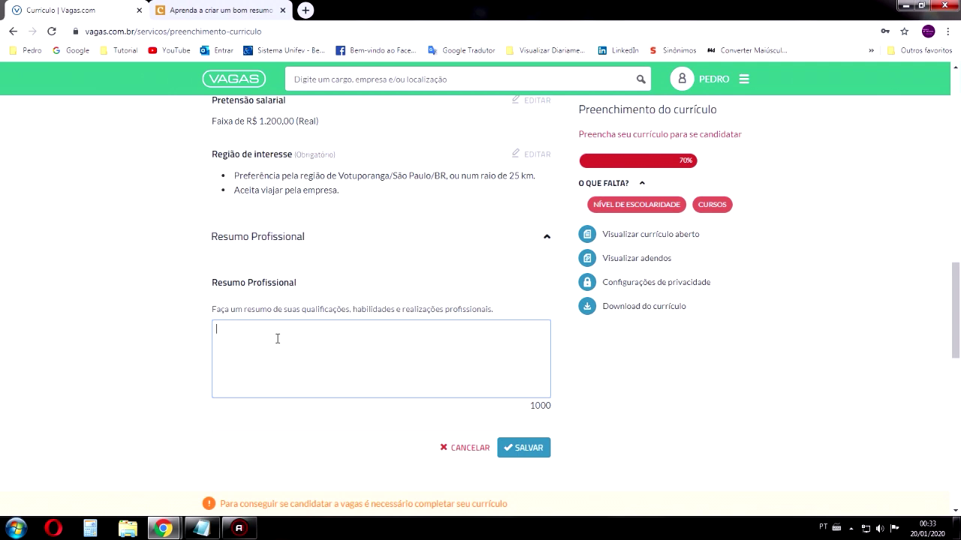
pyautogui.click(277, 339)
pyautogui.click(218, 10)
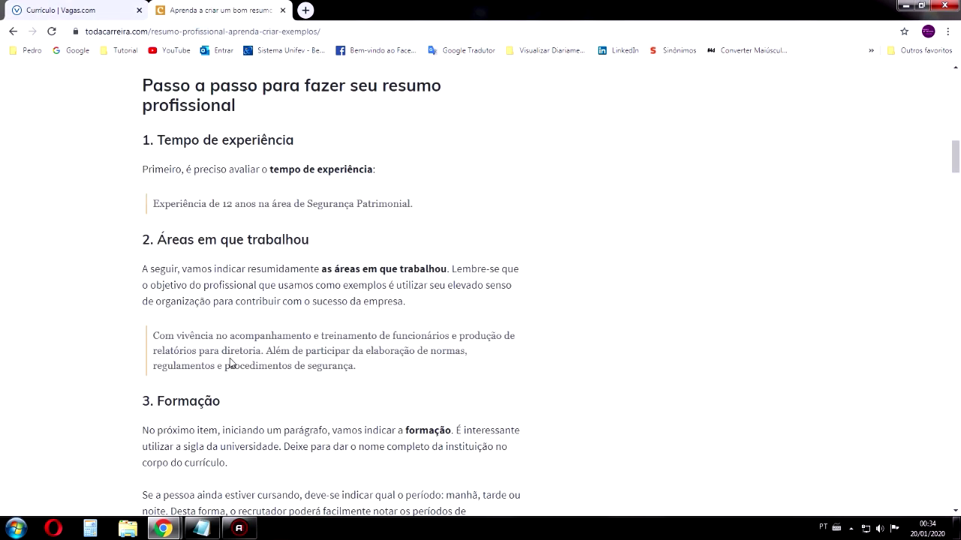
# Search Google again for 'Resumo Profissional' summaries without experience
pyautogui.scroll(-2, 236, 348)
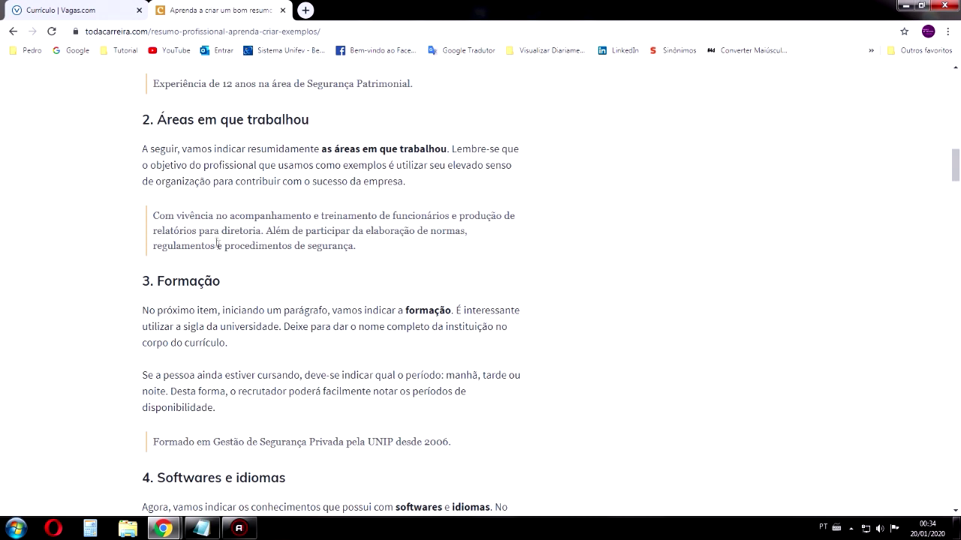
pyautogui.scroll(-2, 218, 242)
pyautogui.scroll(-2, 222, 223)
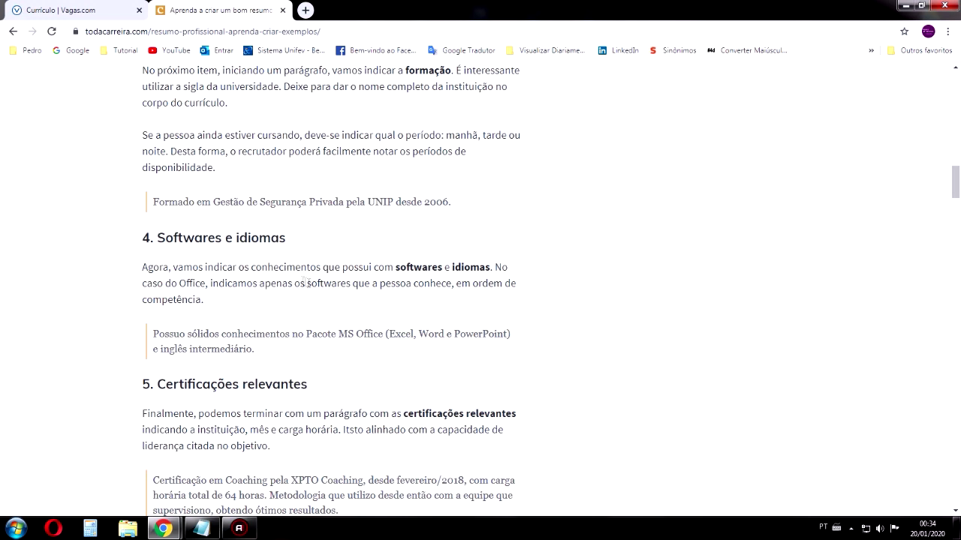
pyautogui.scroll(3, 315, 289)
pyautogui.scroll(1, 319, 294)
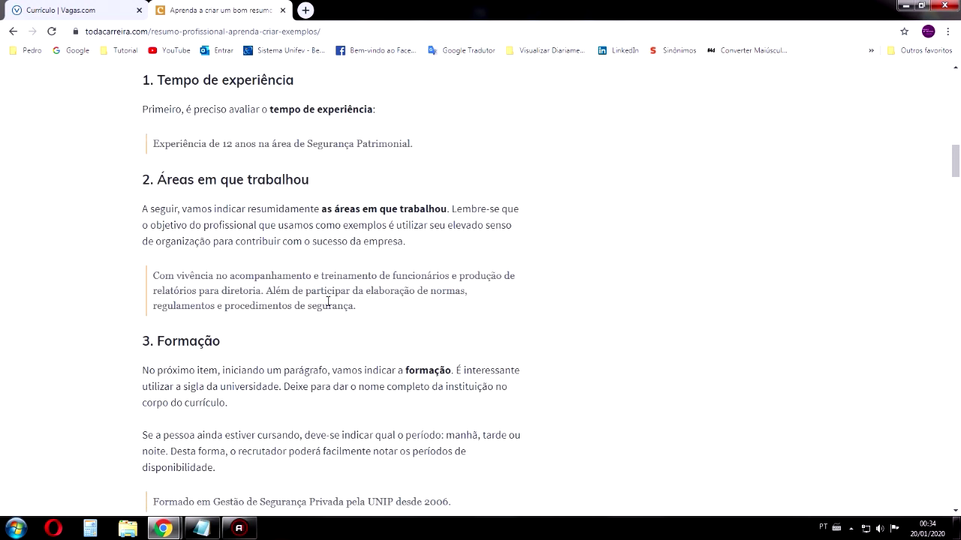
pyautogui.click(13, 32)
pyautogui.click(201, 87)
pyautogui.write('ser exp')
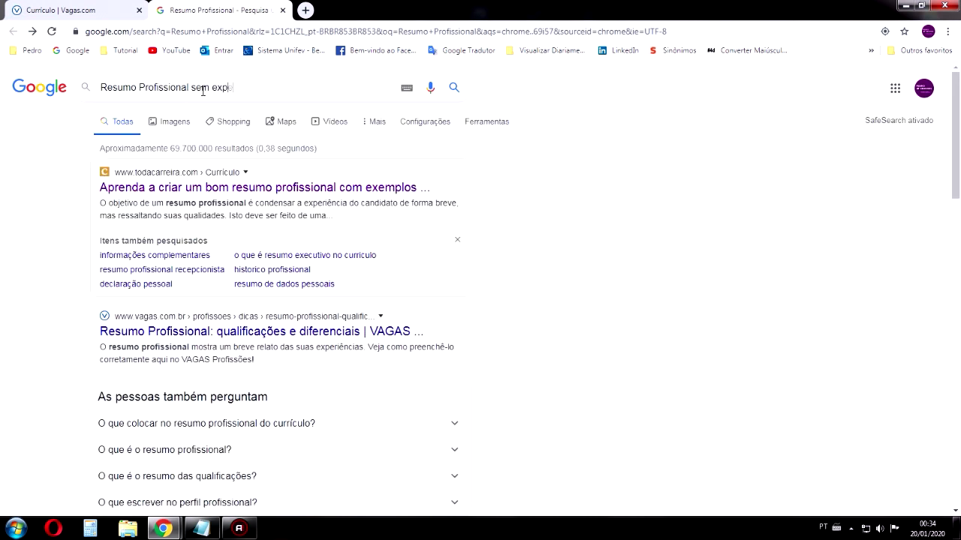
pyautogui.write('eriencia')
pyautogui.press('Return')
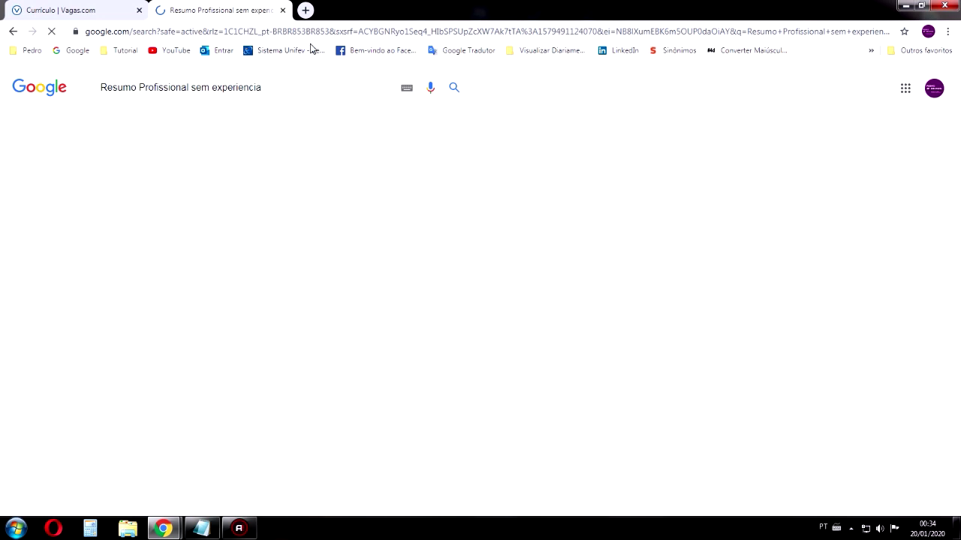
# Copy the Catho article's model summary into the Resumo Profissional box
pyautogui.click(210, 189)
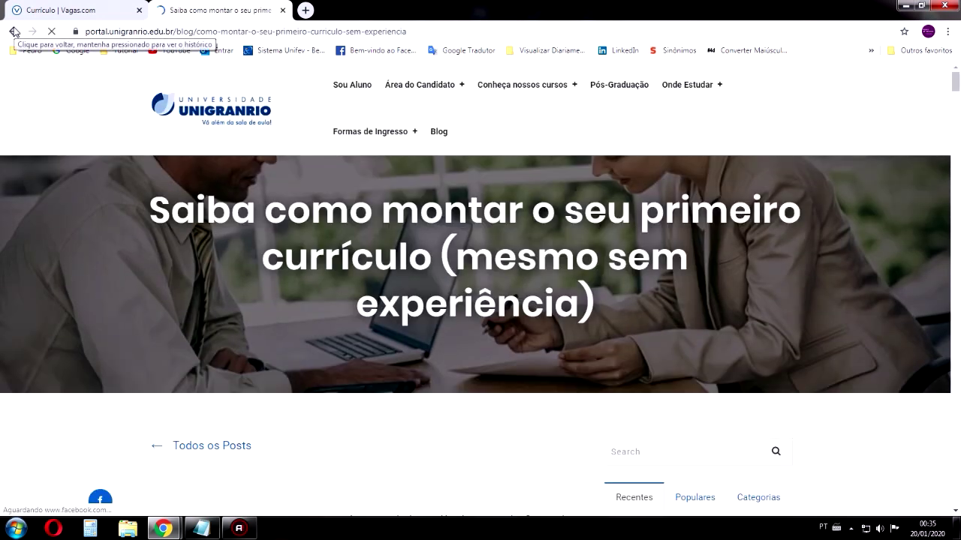
pyautogui.click(13, 32)
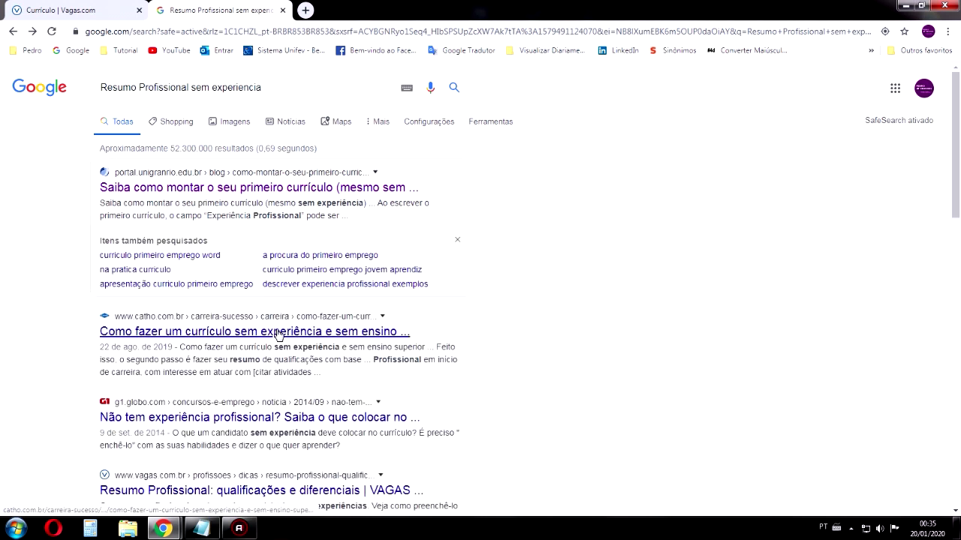
pyautogui.click(278, 332)
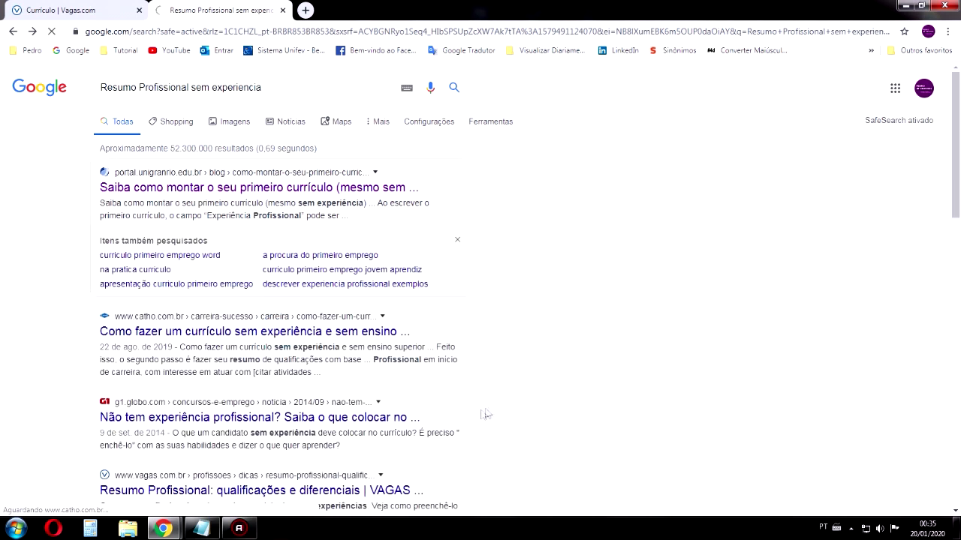
pyautogui.scroll(-6, 415, 324)
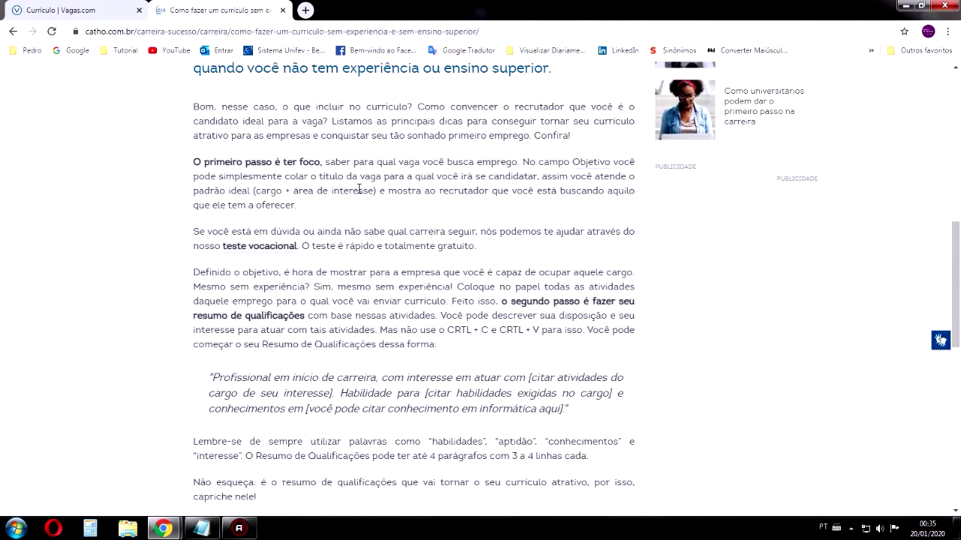
pyautogui.scroll(-4, 372, 196)
pyautogui.scroll(1, 375, 206)
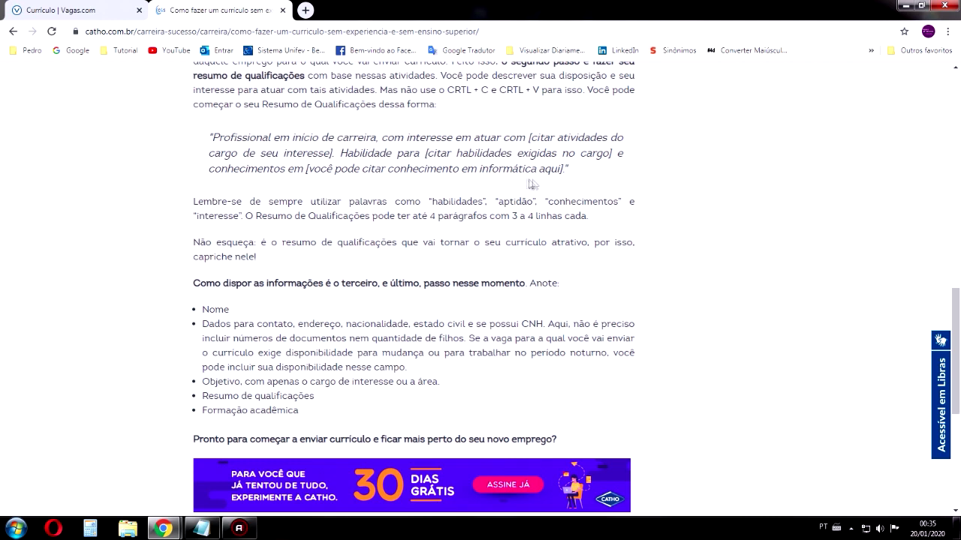
pyautogui.moveTo(566, 169); pyautogui.dragTo(218, 139)
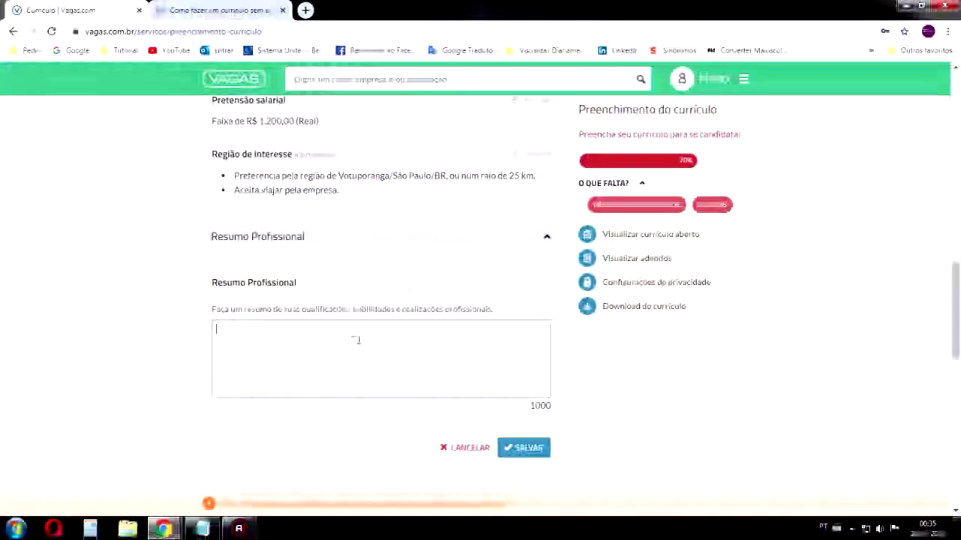
pyautogui.hotkey('ctrl', 'v')
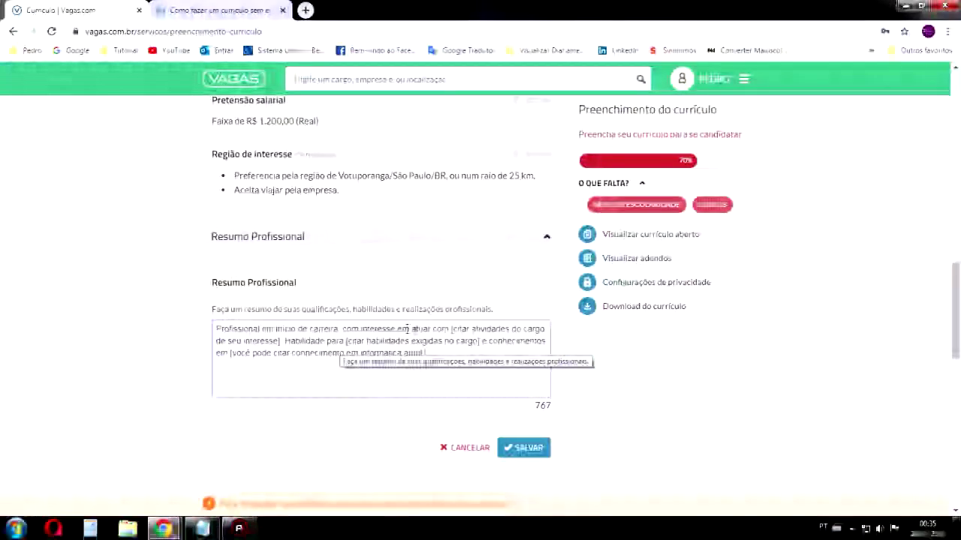
# Select and delete the [citar atividades…] placeholder in the summary draft
pyautogui.scroll(3, 427, 273)
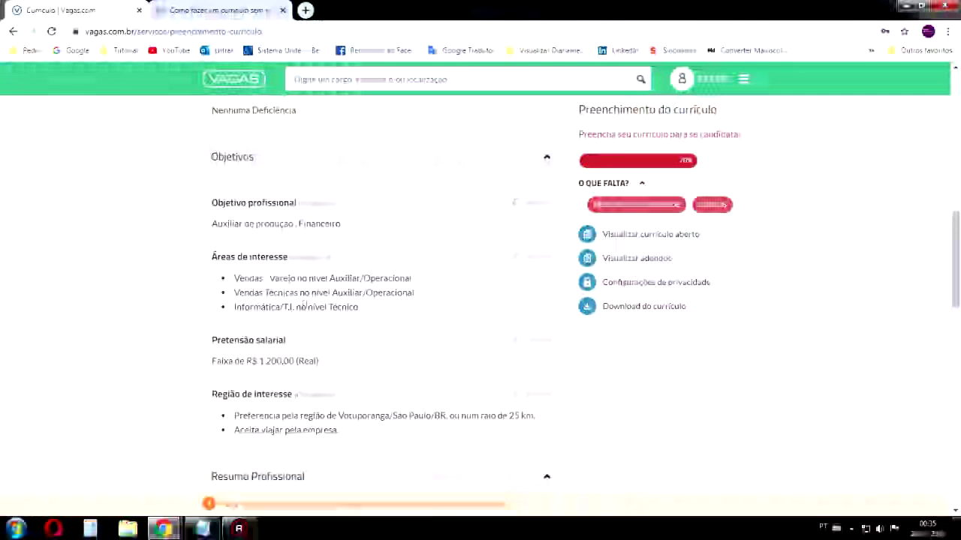
pyautogui.moveTo(359, 307); pyautogui.dragTo(237, 306)
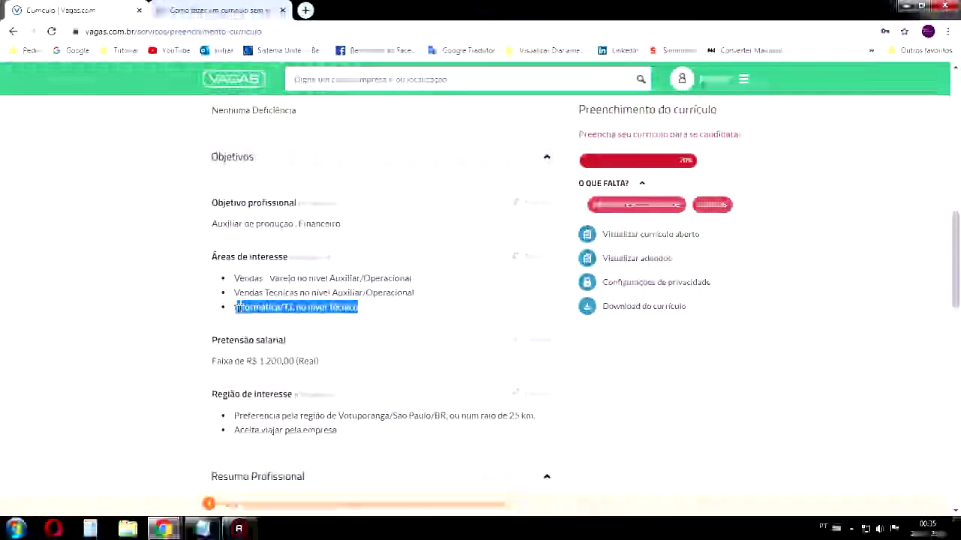
pyautogui.scroll(-4, 391, 294)
pyautogui.scroll(-2, 394, 260)
pyautogui.scroll(1, 483, 257)
pyautogui.moveTo(452, 208); pyautogui.dragTo(278, 223)
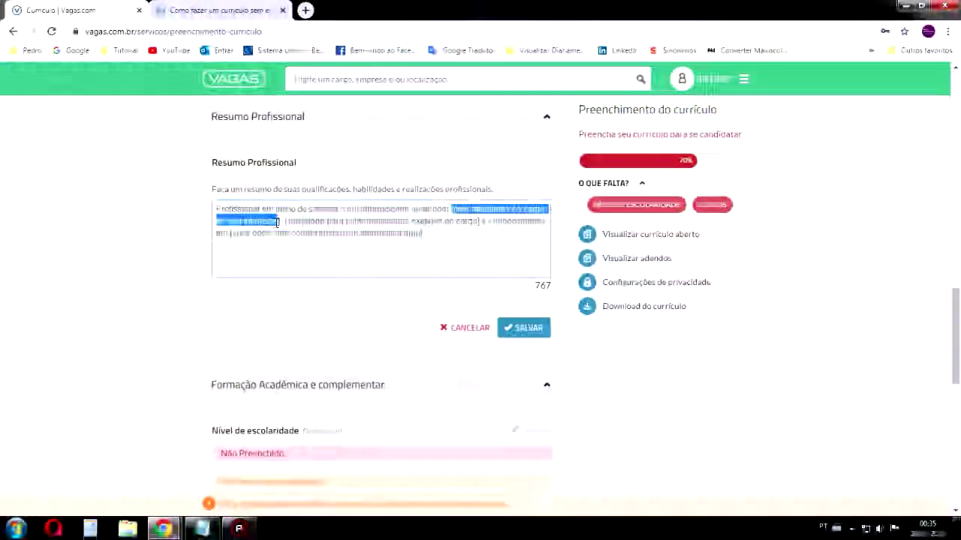
pyautogui.press('BackSpace')
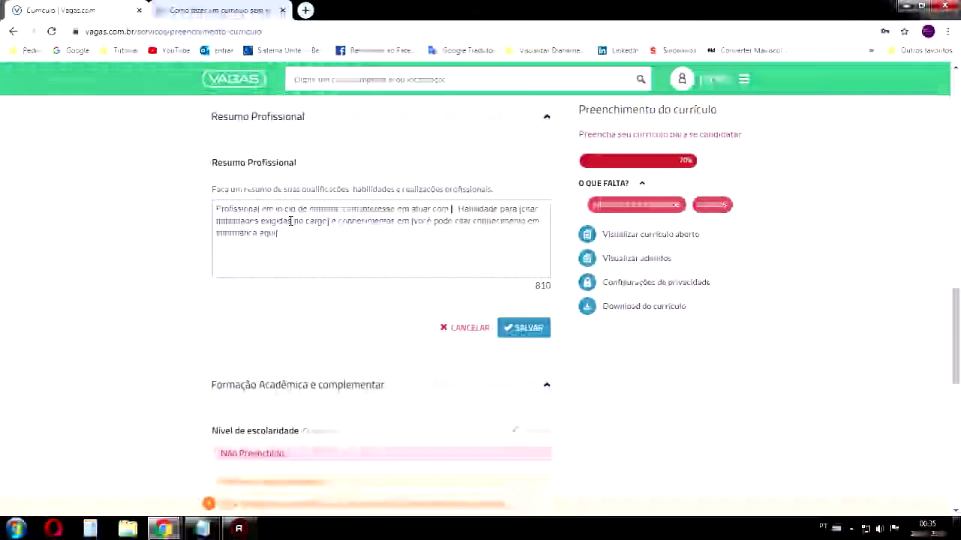
pyautogui.press('BackSpace')
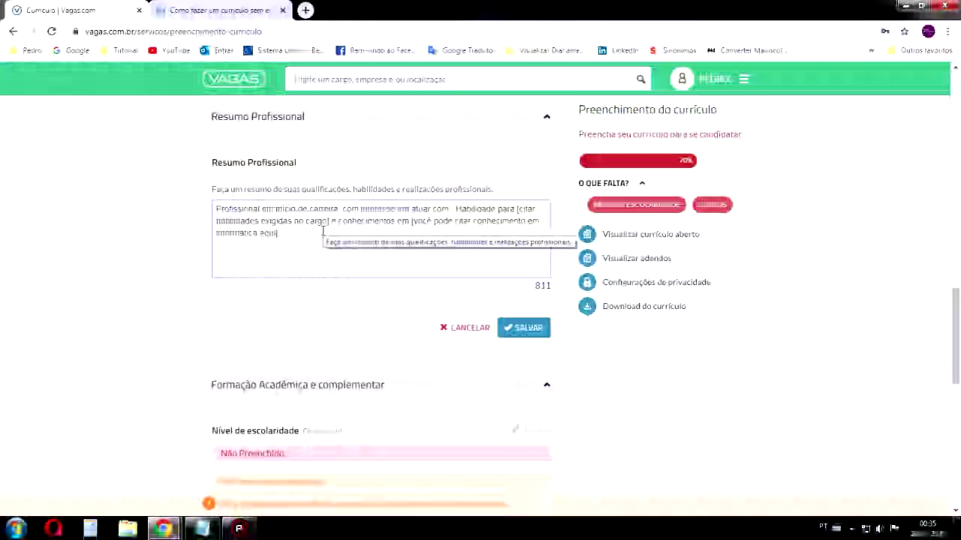
# Rewrite the first line so the summary reads 'atuar com atendimento ao cliente'
pyautogui.write('Com')
pyautogui.press('BackSpace')
pyautogui.press('BackSpace')
pyautogui.press('BackSpace')
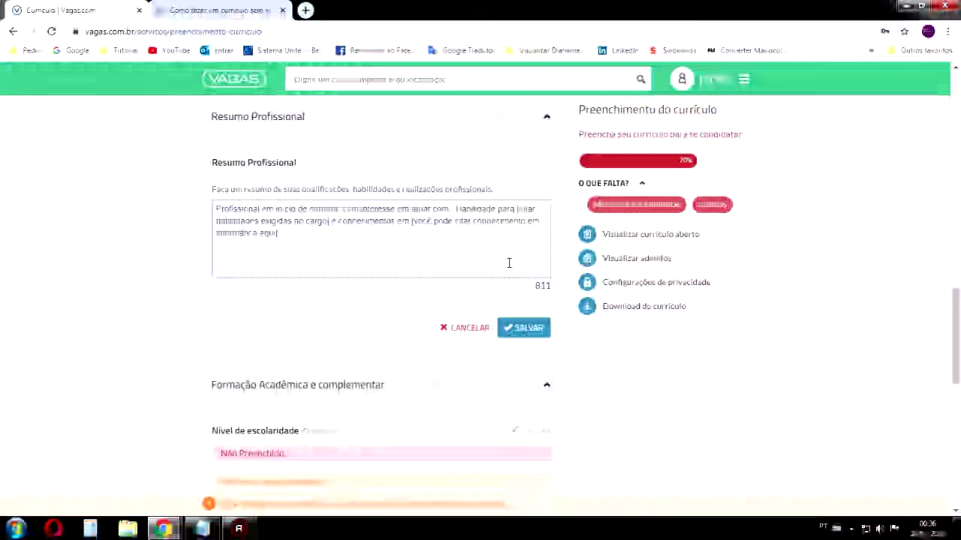
pyautogui.write('a')
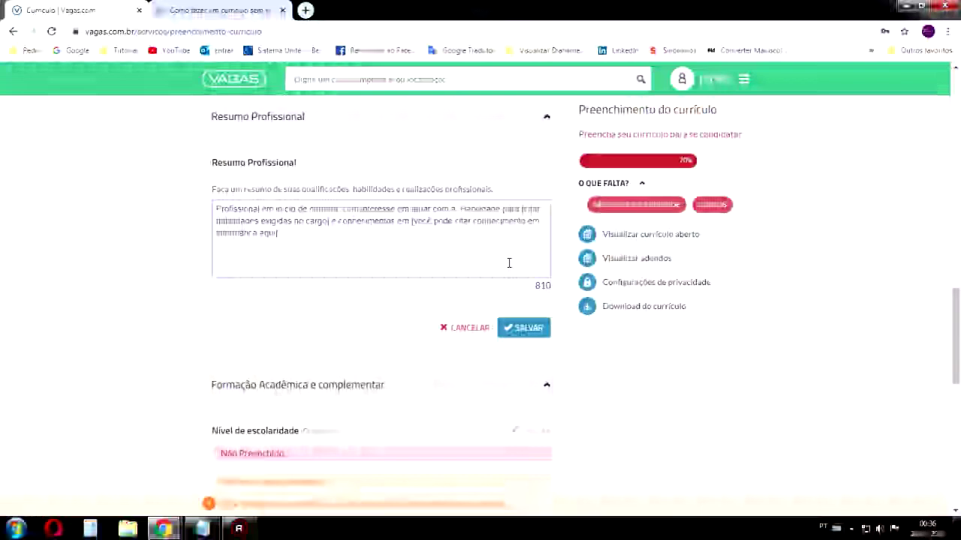
pyautogui.press('BackSpace')
pyautogui.write('a')
pyautogui.press('BackSpace')
pyautogui.press('BackSpace')
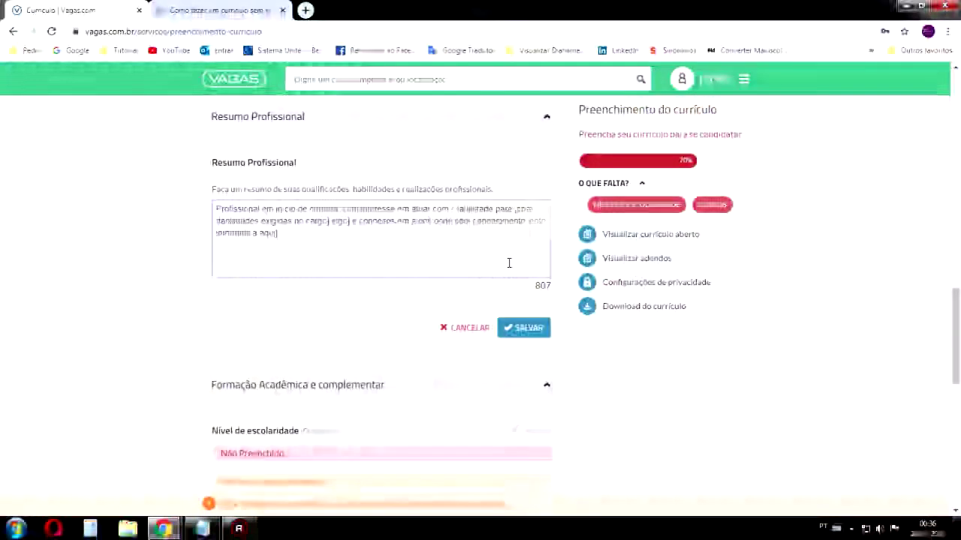
pyautogui.press('BackSpace')
pyautogui.press('BackSpace')
pyautogui.press('BackSpace')
pyautogui.write('em início de carreira')
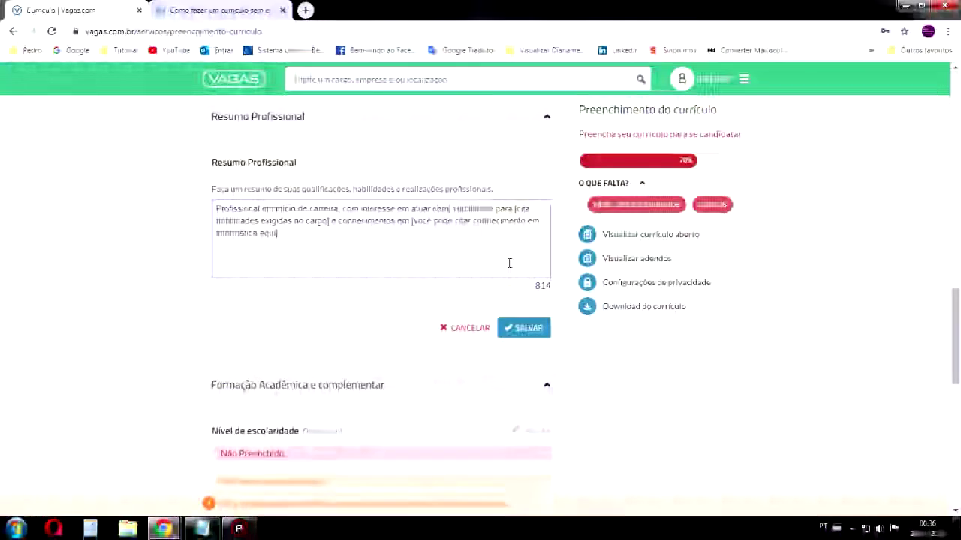
pyautogui.write(', ')
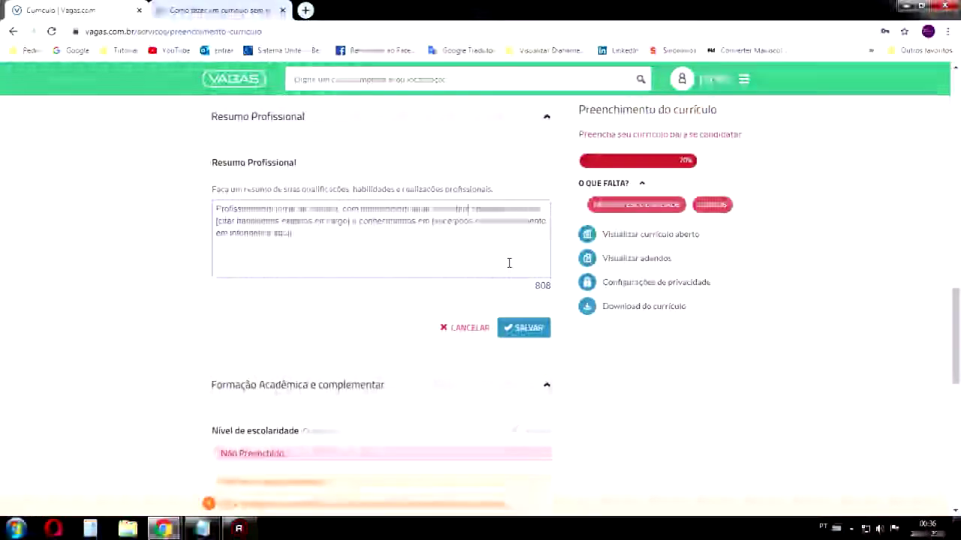
pyautogui.write('com atuar com atendimento ')
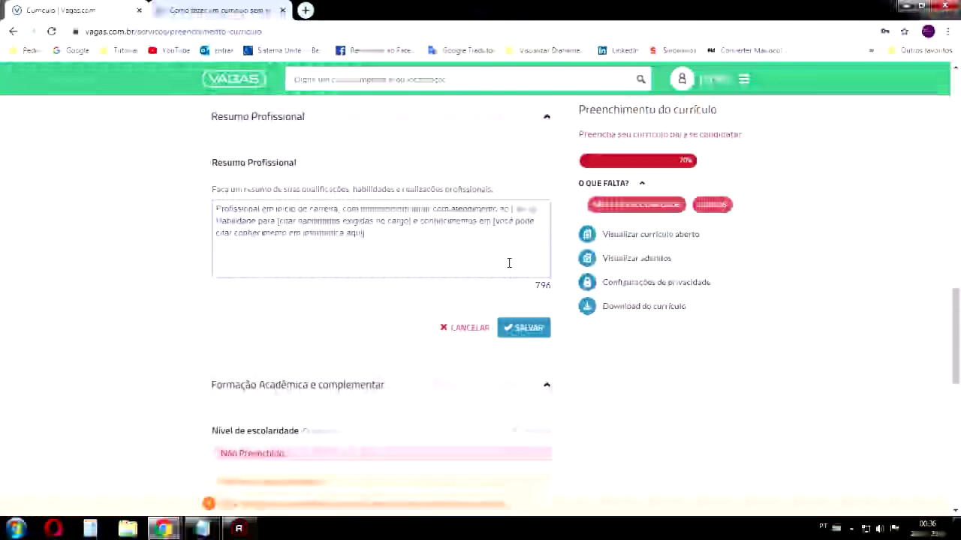
pyautogui.write('ao')
pyautogui.press('BackSpace')
pyautogui.press('BackSpace')
pyautogui.press('BackSpace')
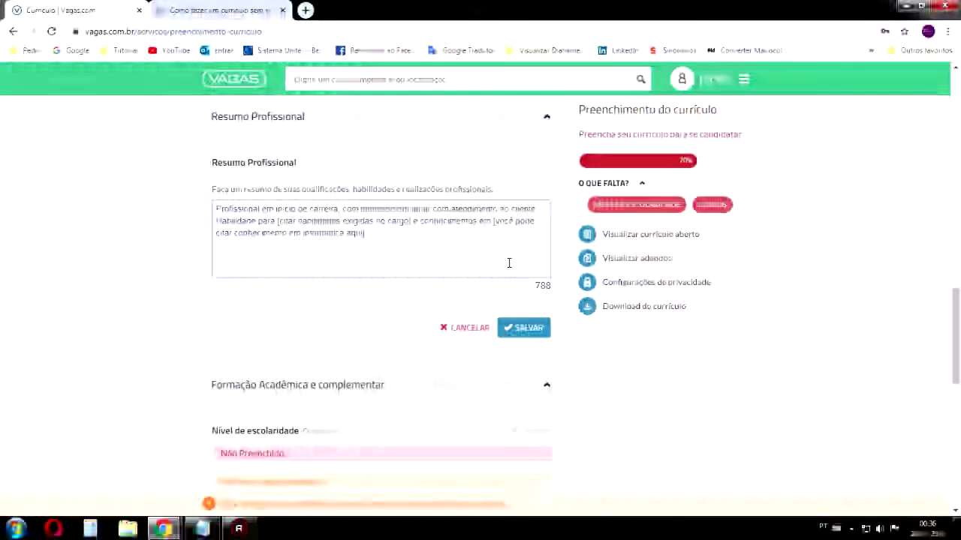
pyautogui.write('para.')
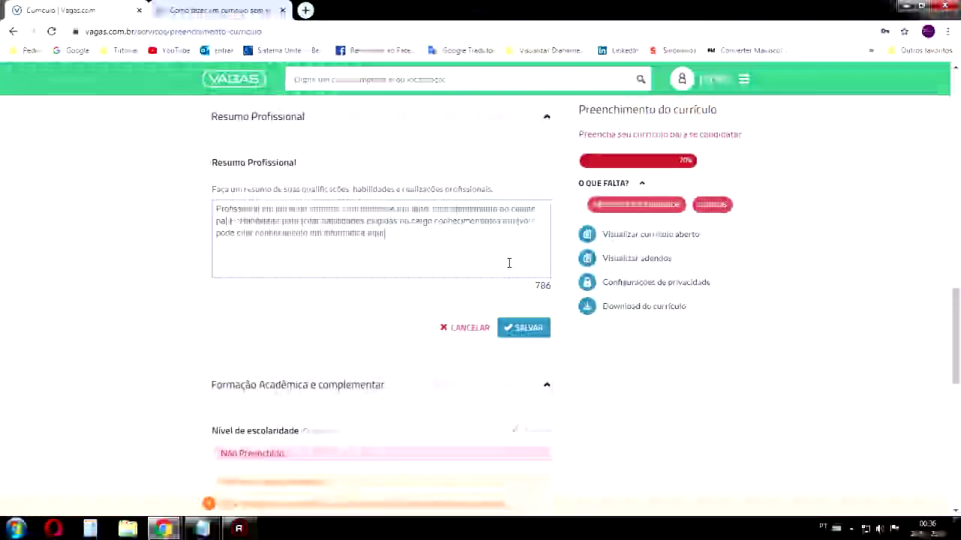
pyautogui.press('BackSpace')
pyautogui.press('BackSpace')
pyautogui.press('BackSpace')
pyautogui.press('BackSpace')
pyautogui.press('BackSpace')
pyautogui.press('BackSpace')
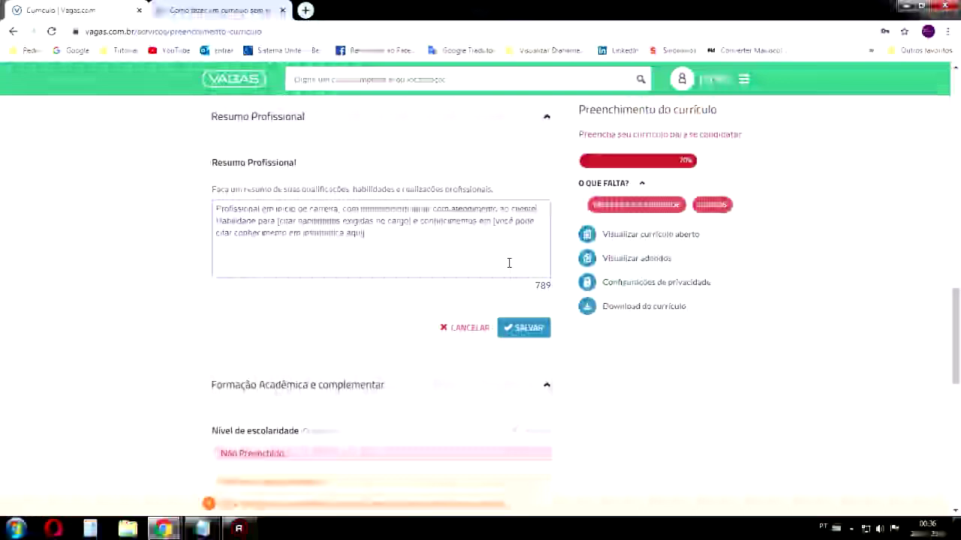
# Replace the skills placeholder in the summary with 'como carisma e empatia,'
pyautogui.moveTo(409, 221); pyautogui.dragTo(278, 221)
pyautogui.press('BackSpace')
pyautogui.press('BackSpace')
pyautogui.press('BackSpace')
pyautogui.press('BackSpace')
pyautogui.press('BackSpace')
pyautogui.write('como carisma')
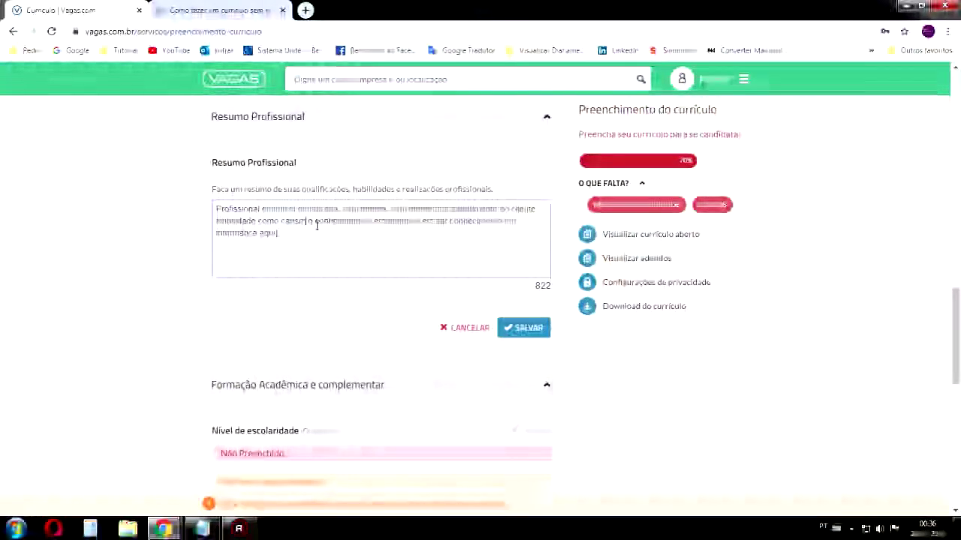
pyautogui.write(' e')
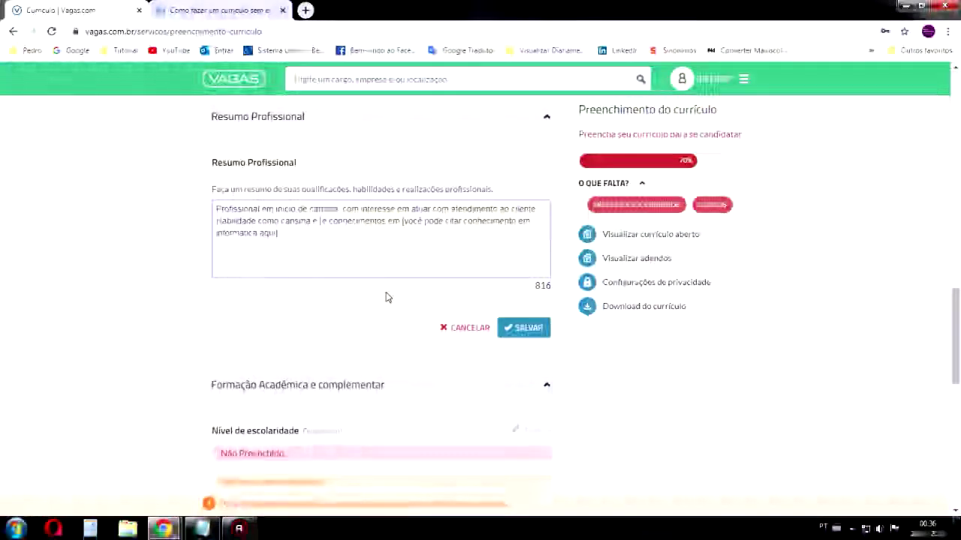
pyautogui.write('e')
pyautogui.write('mpatia')
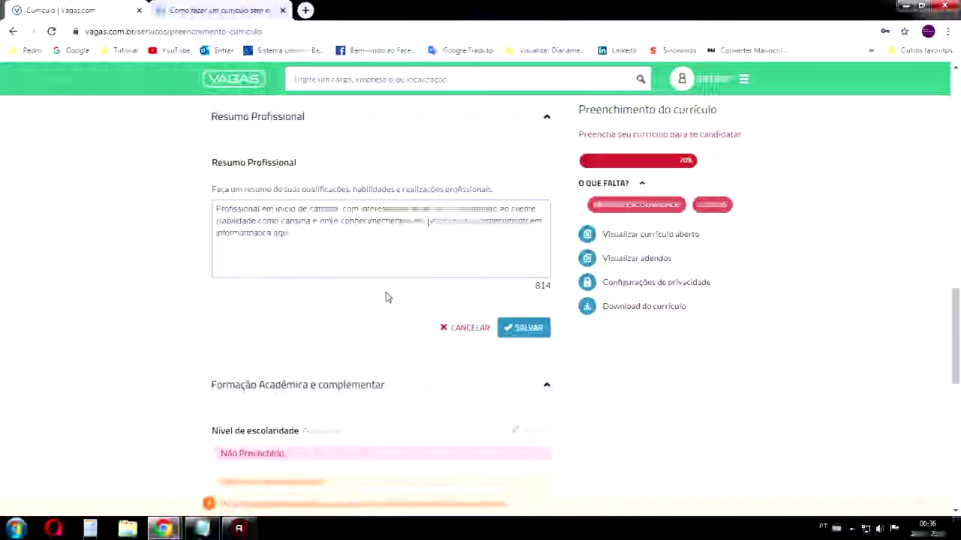
pyautogui.write(',')
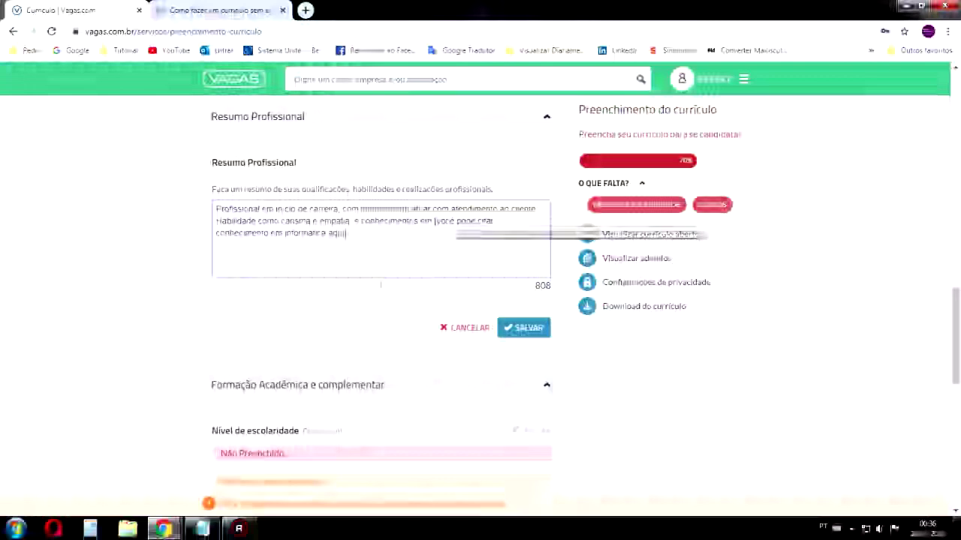
# Replace the informatics placeholder with knowledge in related areas, correcting the spelling of 'areas'
pyautogui.moveTo(435, 221); pyautogui.dragTo(349, 248)
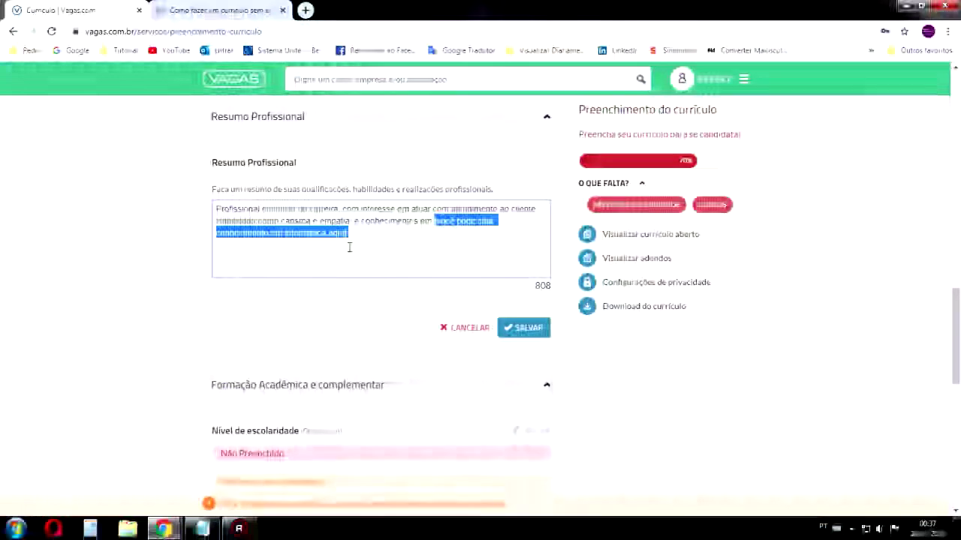
pyautogui.press('BackSpace')
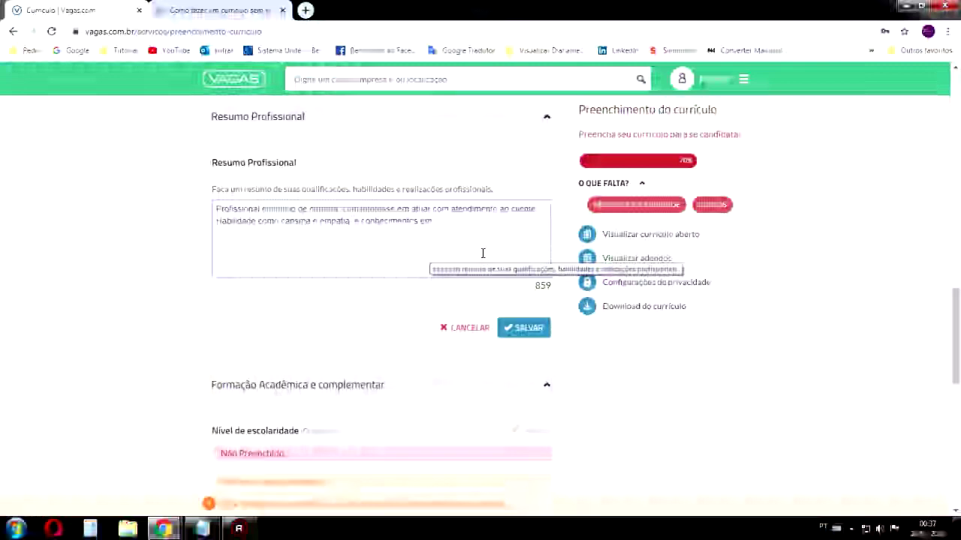
pyautogui.write('arr arr')
pyautogui.write('as')
pyautogui.press('BackSpace')
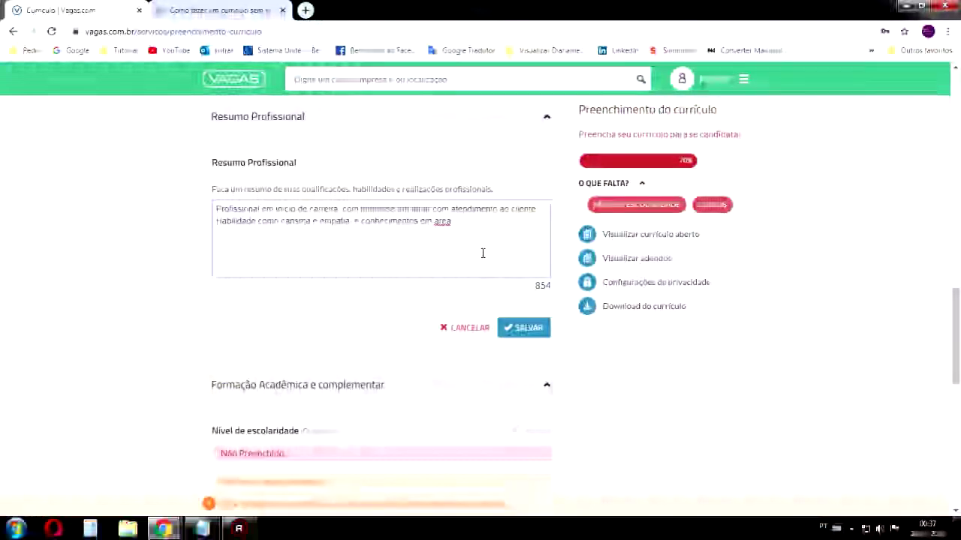
pyautogui.write('s admin')
pyautogui.write('a  atendi')
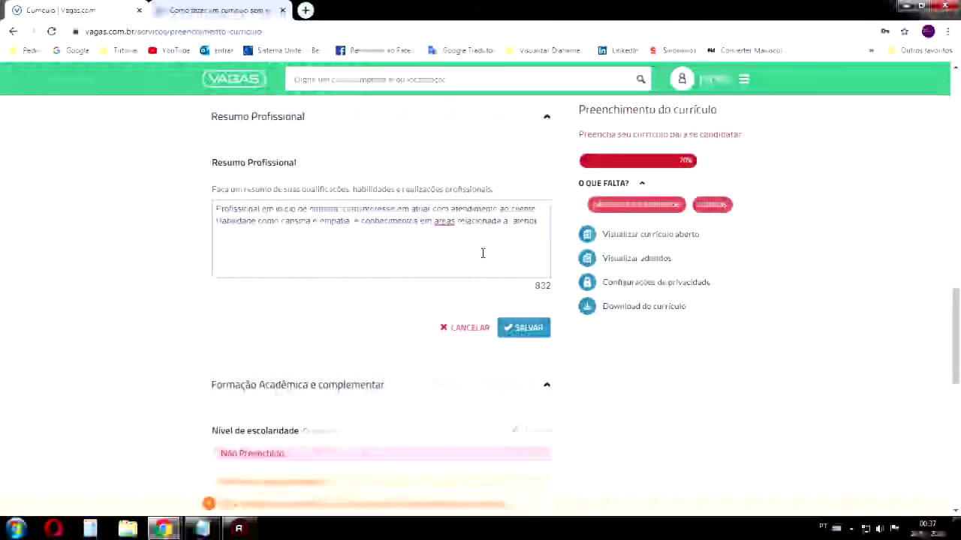
pyautogui.press('BackSpace')
pyautogui.press('BackSpace')
pyautogui.press('BackSpace')
pyautogui.press('BackSpace')
pyautogui.press('BackSpace')
pyautogui.press('BackSpace')
pyautogui.press('BackSpace')
pyautogui.press('BackSpace')
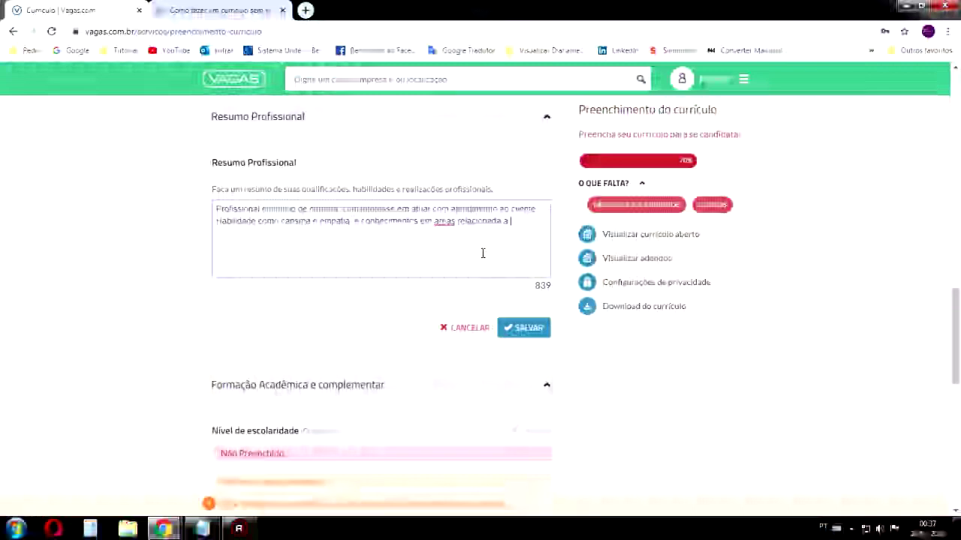
pyautogui.rightClick(453, 223)
pyautogui.click(467, 229)
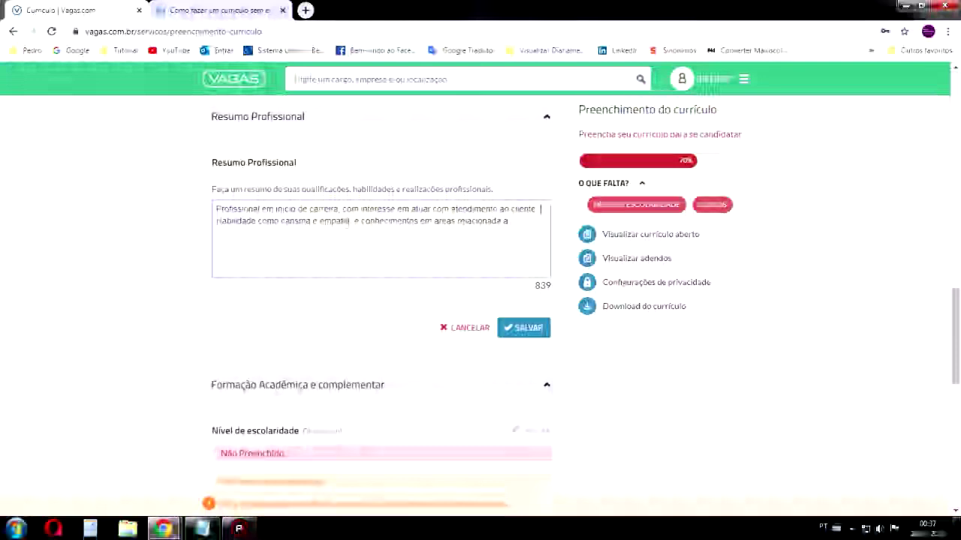
pyautogui.click(515, 222)
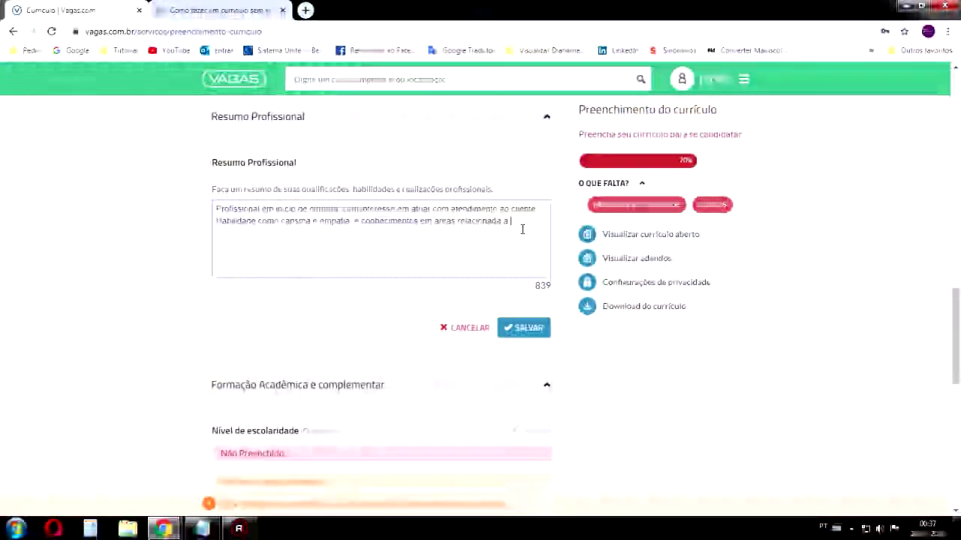
pyautogui.click(305, 10)
# Search Google for 'atendimento ao cliente' and skim the results
pyautogui.write('atendimejnt')
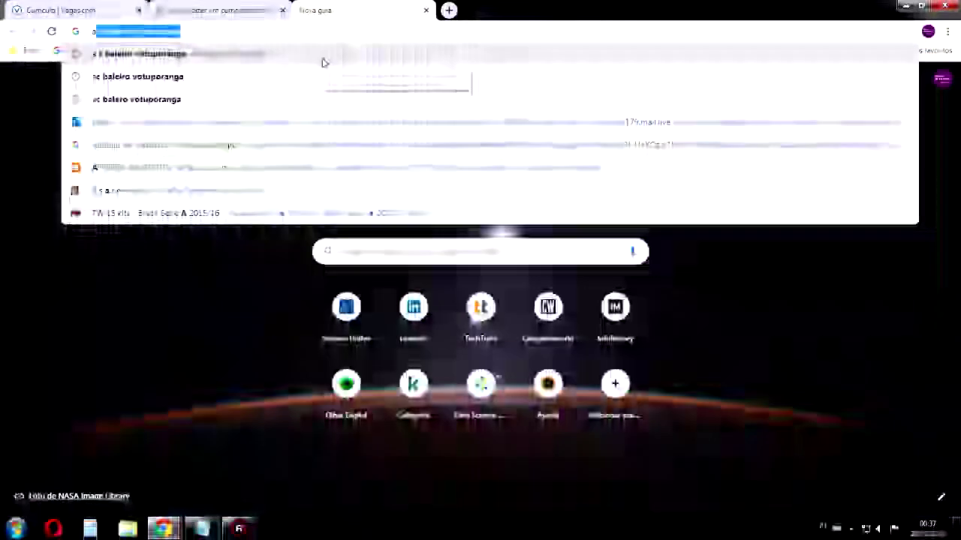
pyautogui.write(' viv')
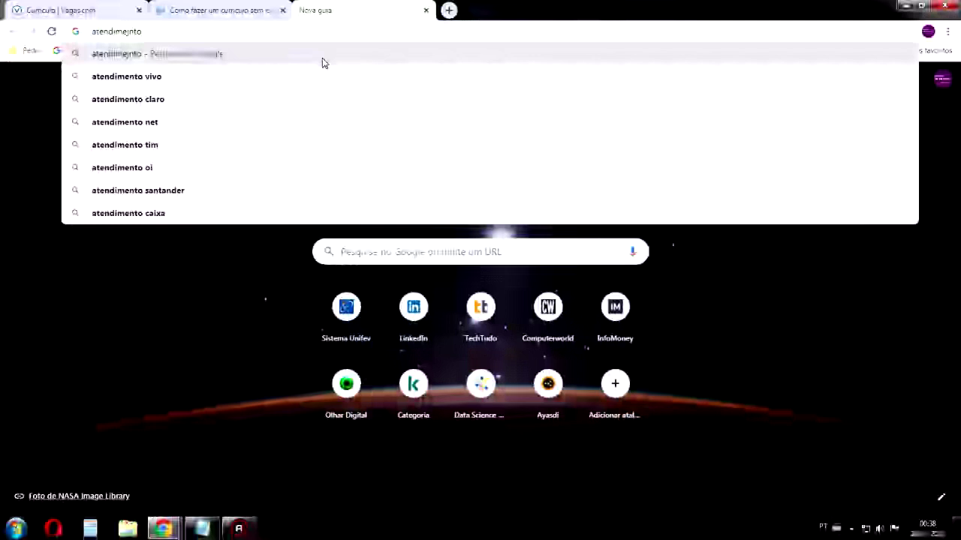
pyautogui.press('BackSpace')
pyautogui.press('BackSpace')
pyautogui.press('BackSpace')
pyautogui.write('ao clien')
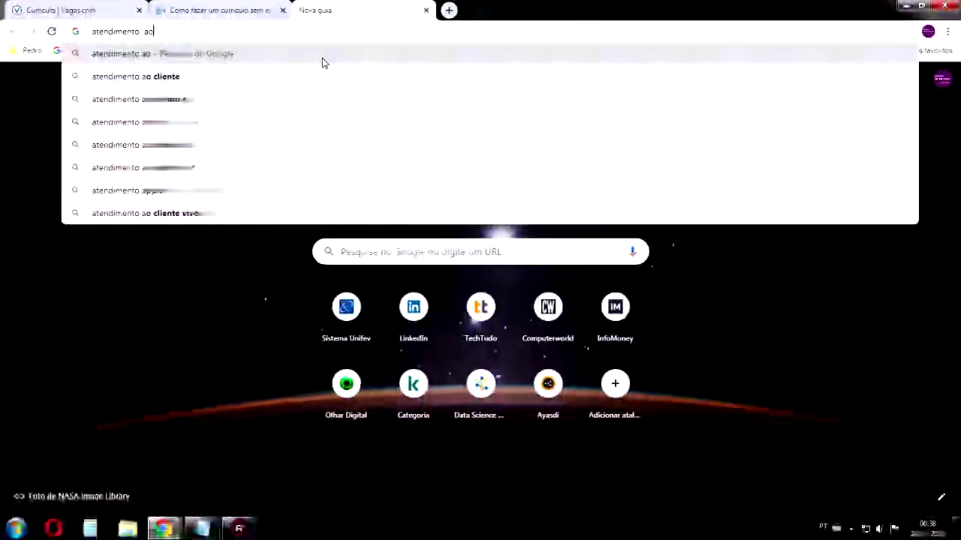
pyautogui.press('Down')
pyautogui.press('Return')
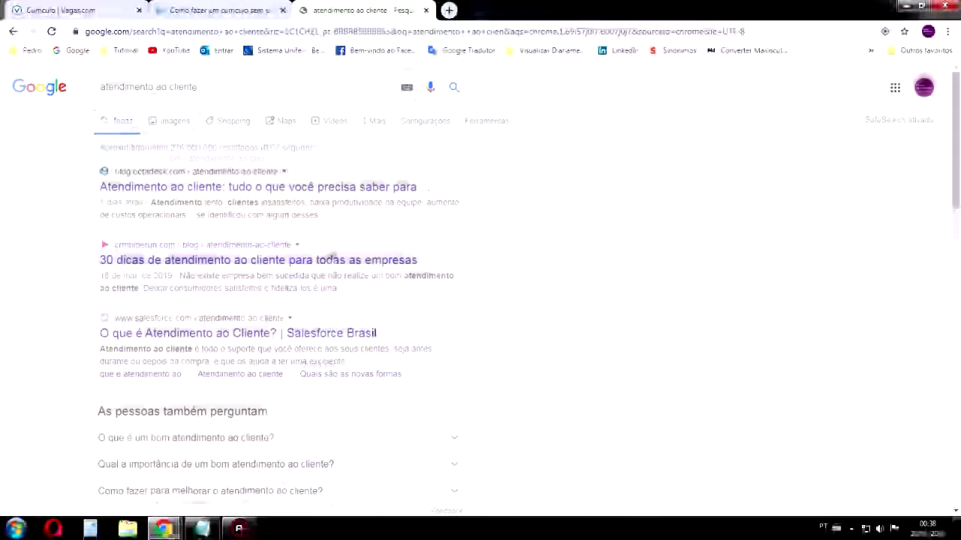
pyautogui.scroll(-4, 476, 257)
pyautogui.scroll(3, 188, 430)
# Refine the search to 'atendimento ao cliente requisitos', read the results, then close the tab
pyautogui.click(225, 88)
pyautogui.write('requisitos')
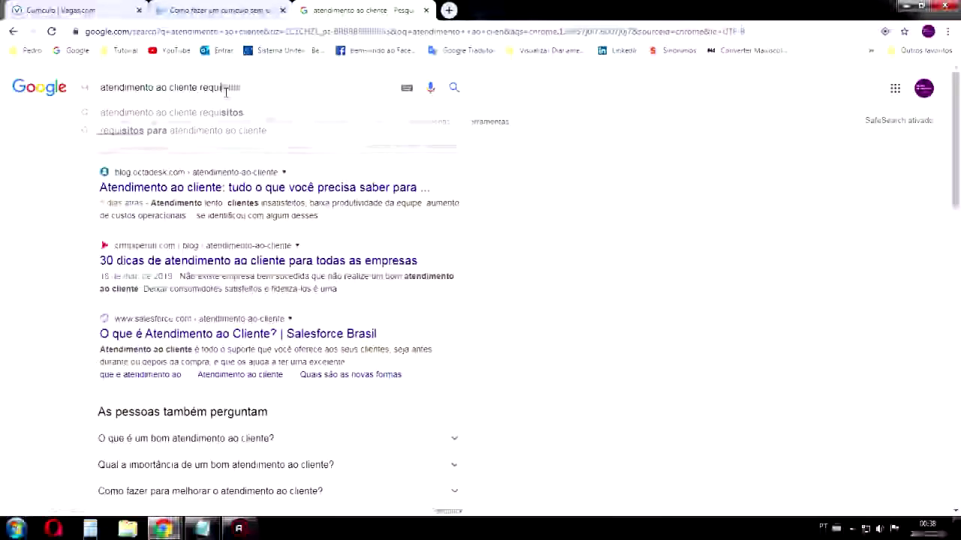
pyautogui.press('Return')
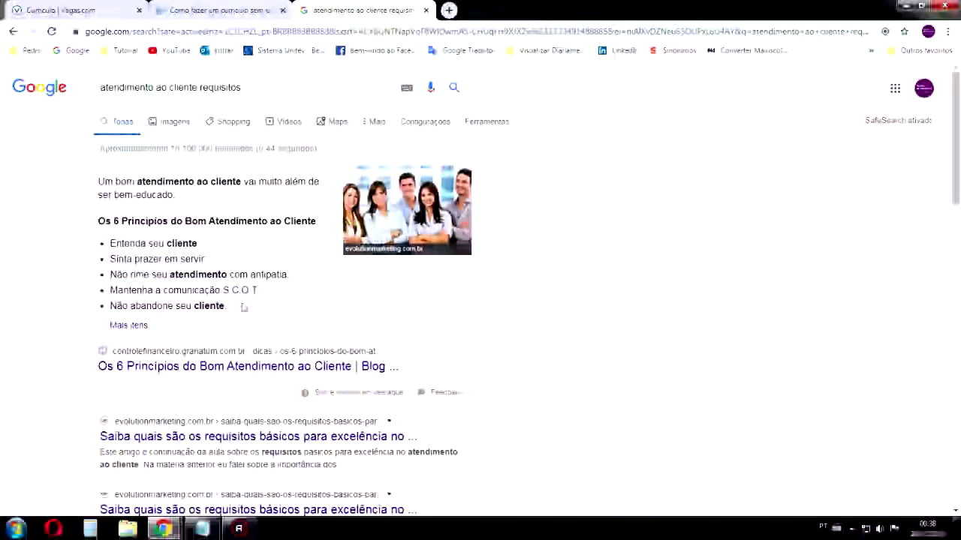
pyautogui.moveTo(290, 274); pyautogui.dragTo(253, 275)
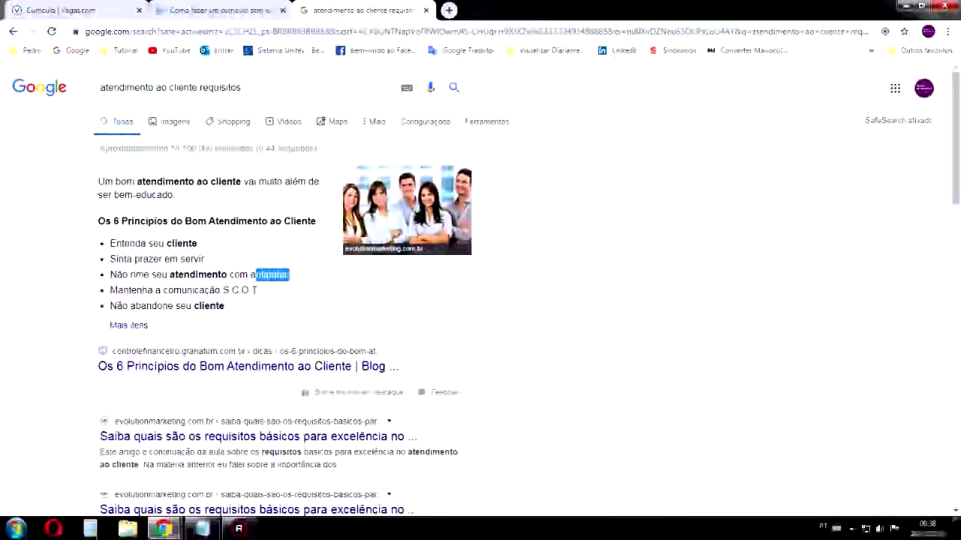
pyautogui.click(426, 9)
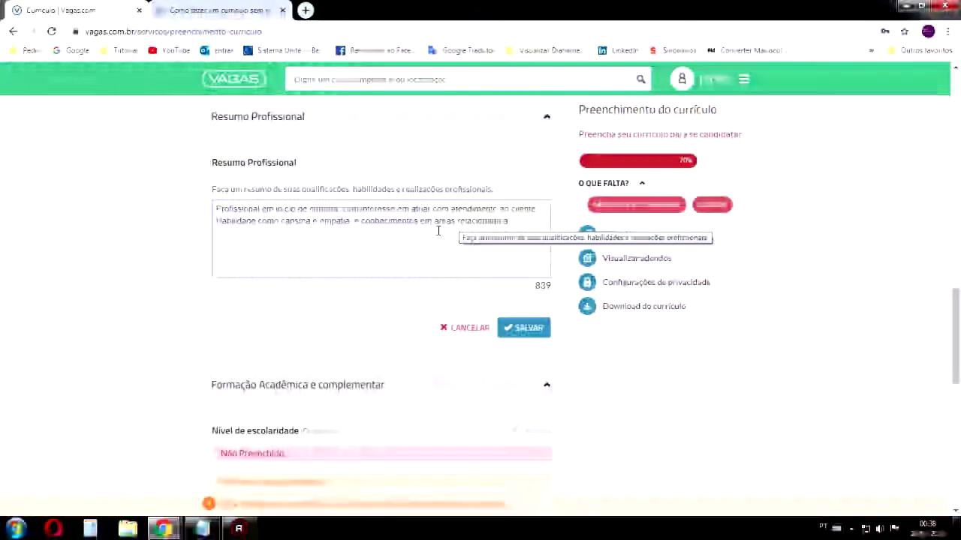
# Finish the summary with 'captação de clientes', fixing the spelling of captação
pyautogui.write('cap')
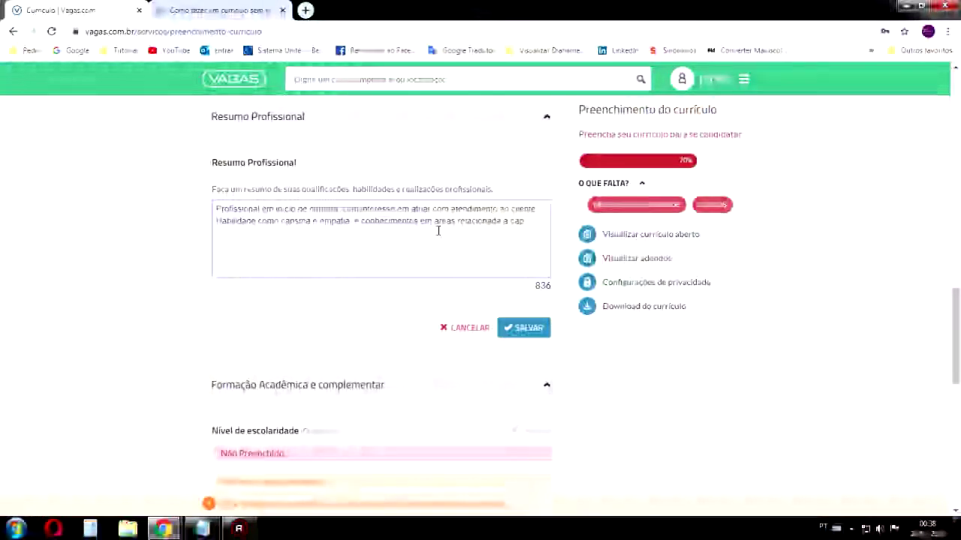
pyautogui.write('taç')
pyautogui.press('BackSpace')
pyautogui.write('aç')
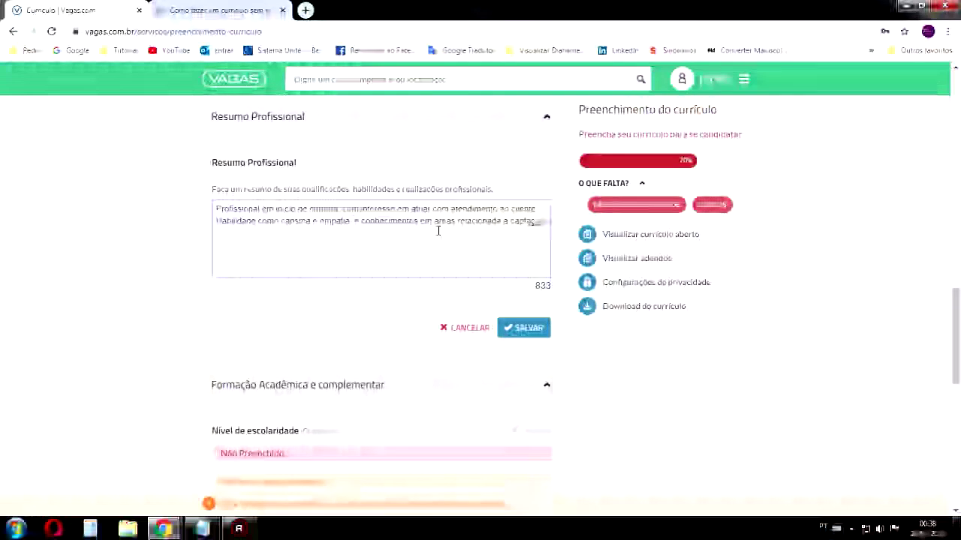
pyautogui.write('ão de clientes')
pyautogui.rightClick(528, 222)
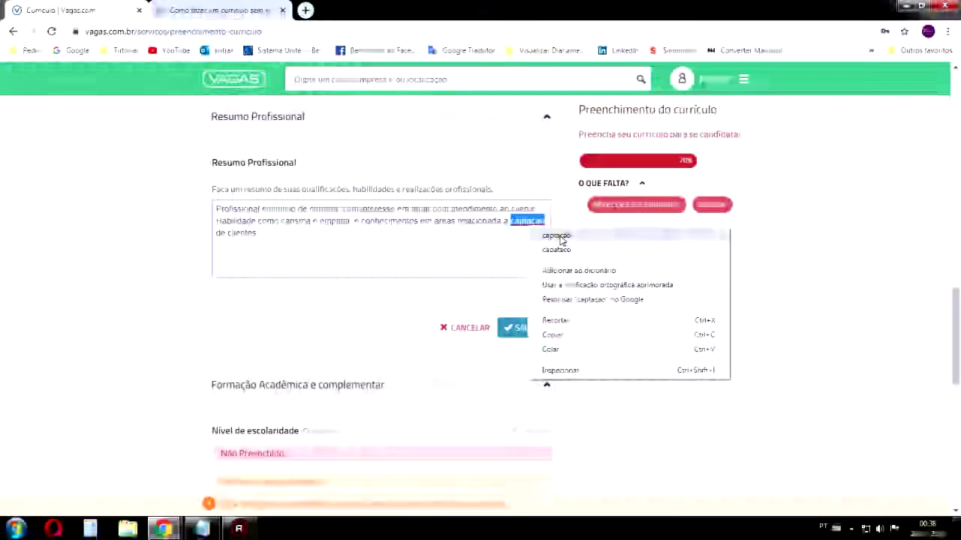
pyautogui.click(557, 235)
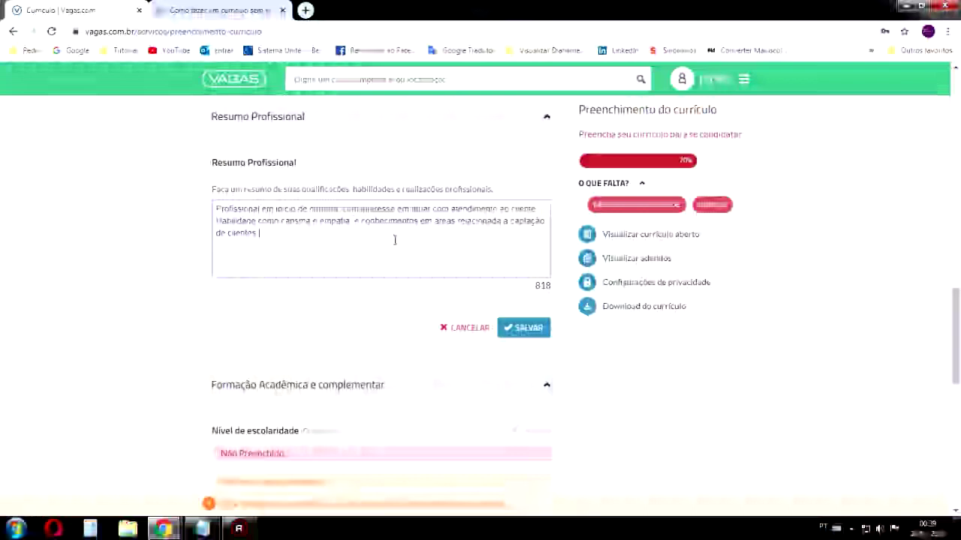
# Close the résumé-tips article tab and save the professional summary
pyautogui.hotkey('ctrl', 'a')
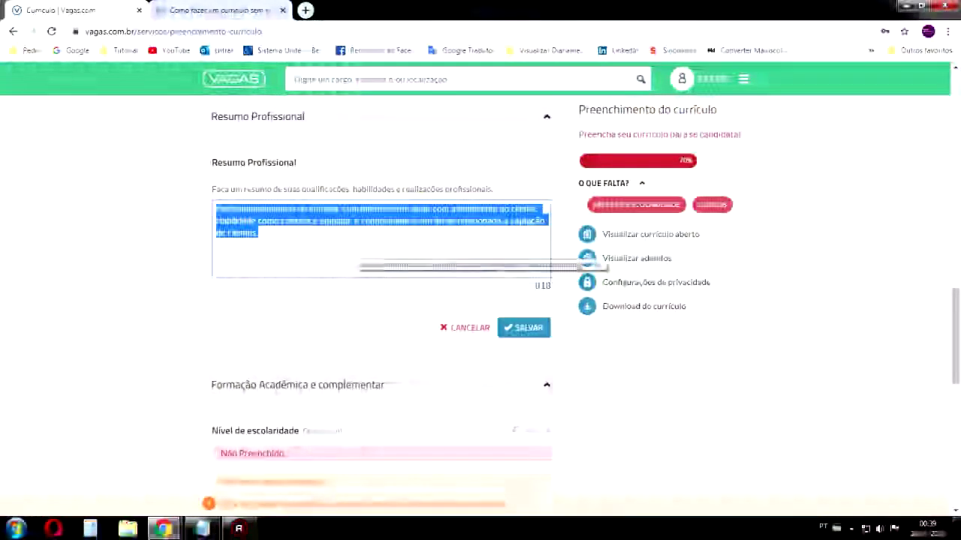
pyautogui.click(323, 253)
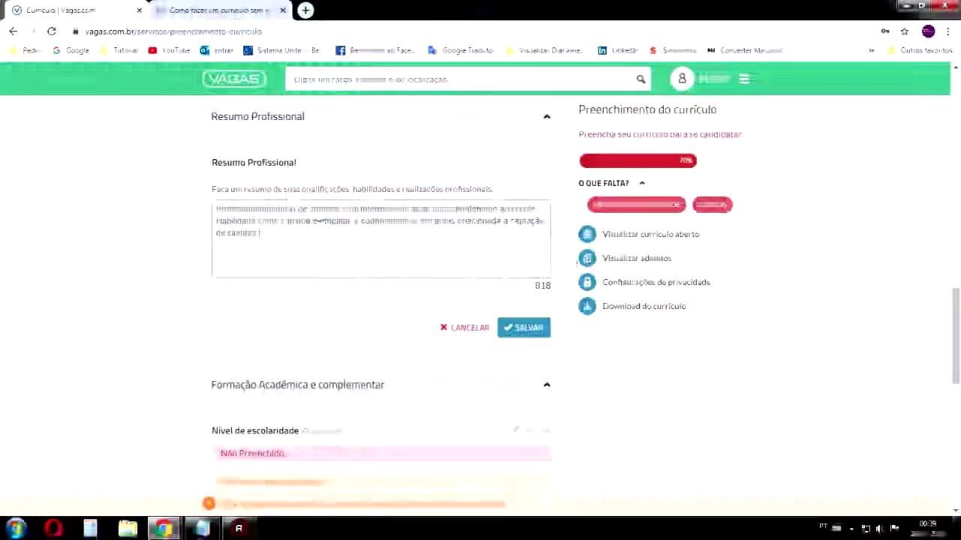
pyautogui.click(218, 10)
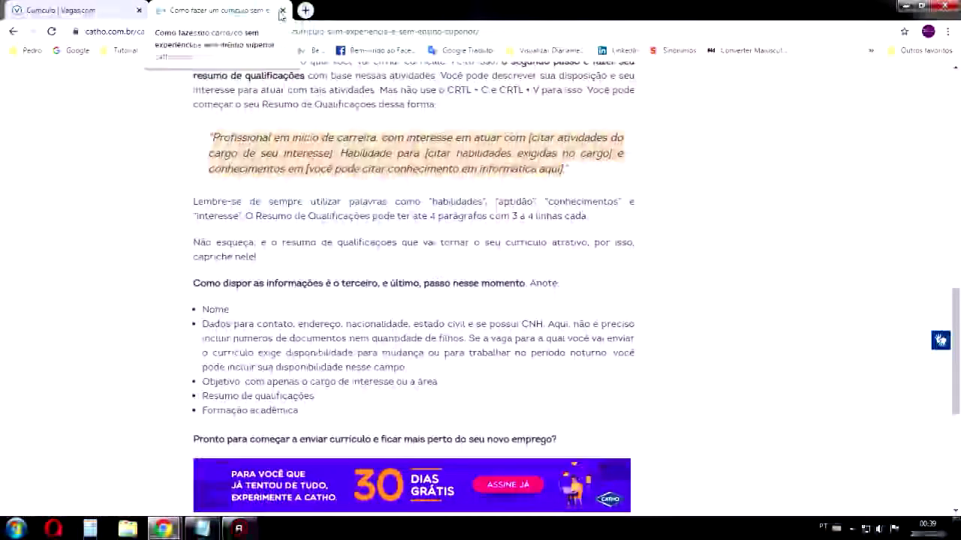
pyautogui.click(283, 10)
pyautogui.hotkey('ctrl', 'a')
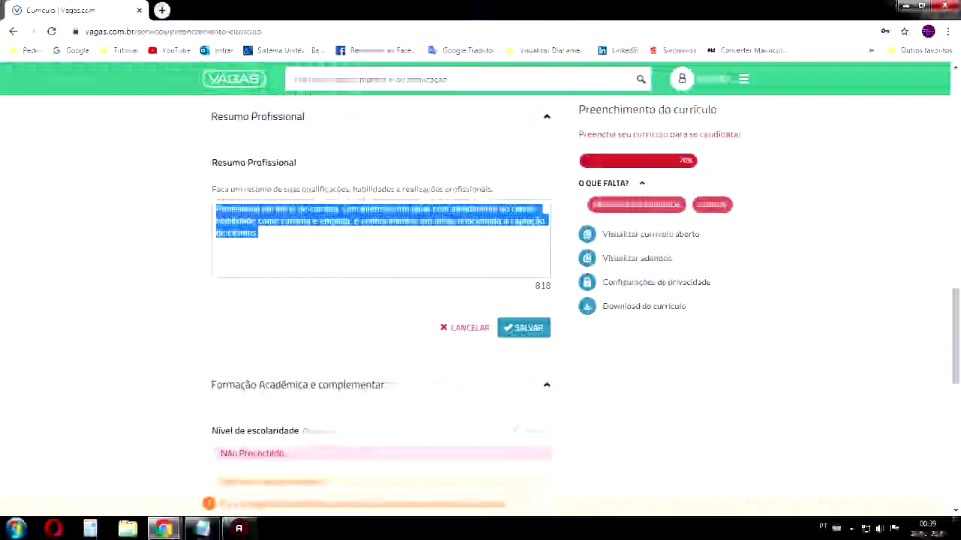
pyautogui.click(300, 237)
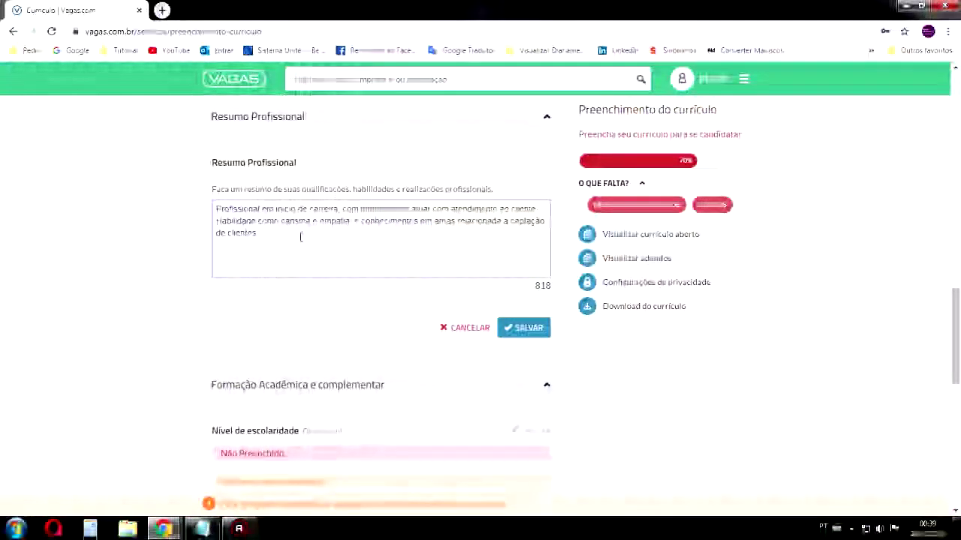
pyautogui.click(528, 330)
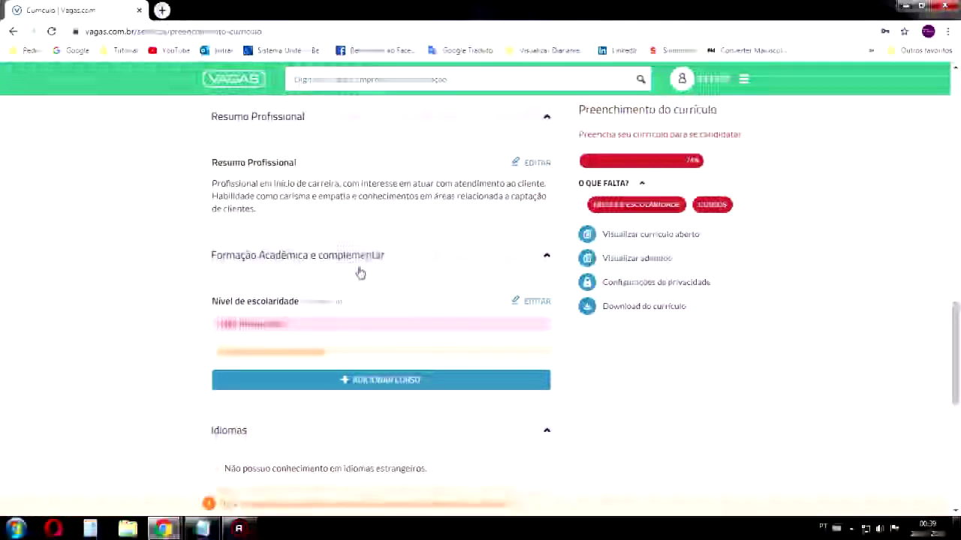
# Set Nível de escolaridade to 'Ensino Médio (2o. Grau) completo' and save it
pyautogui.scroll(-2, 398, 259)
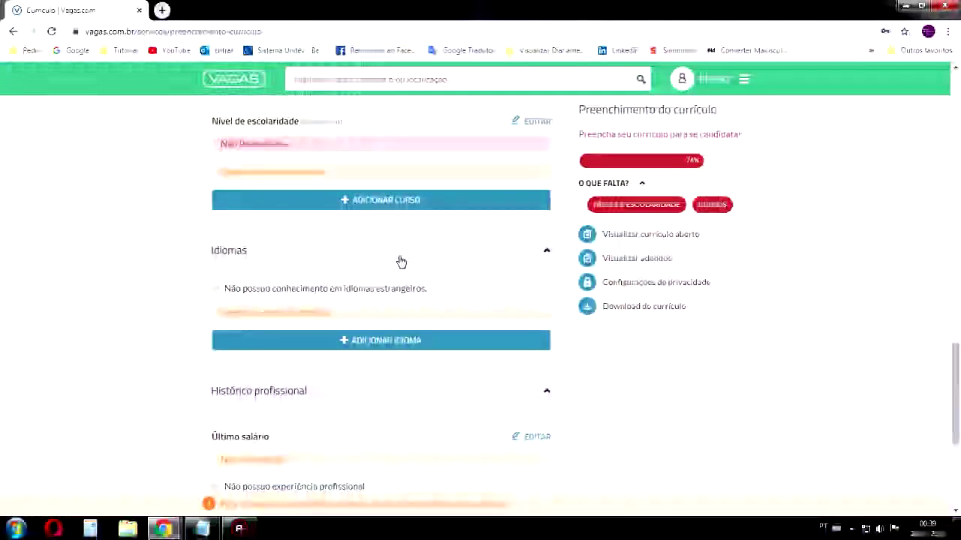
pyautogui.click(534, 121)
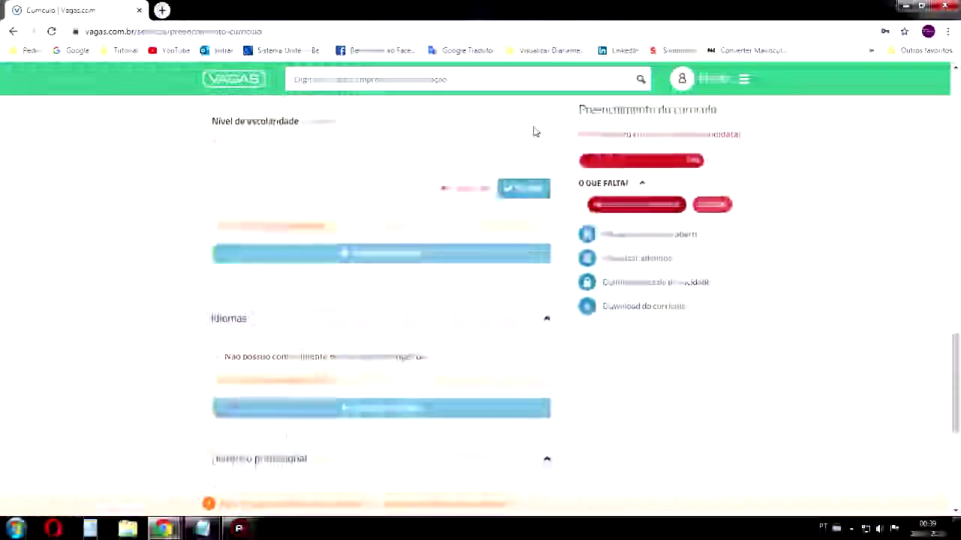
pyautogui.click(320, 210)
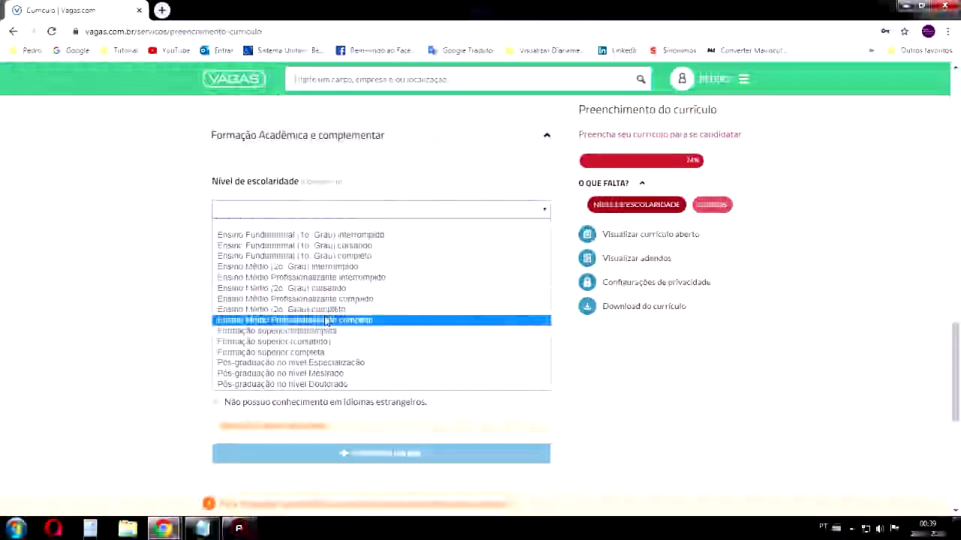
pyautogui.click(345, 310)
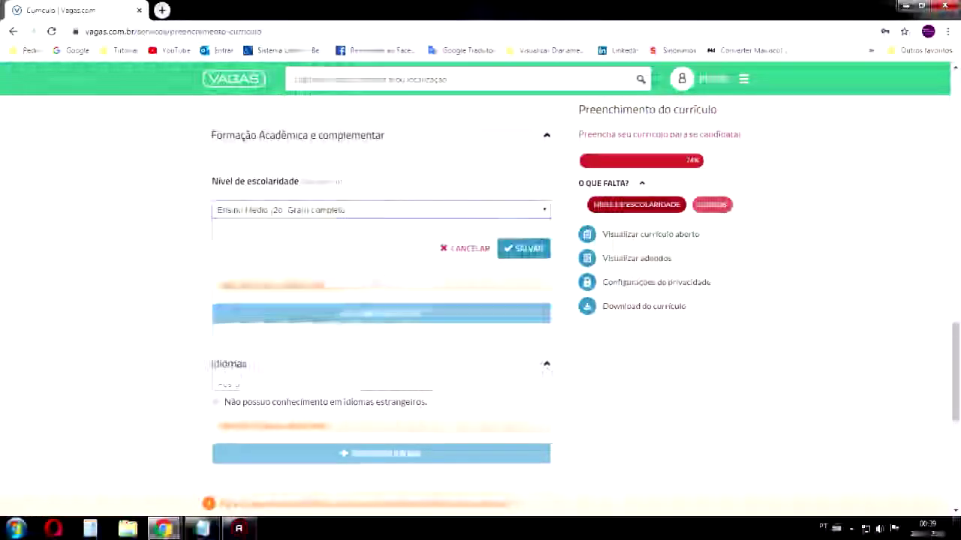
pyautogui.click(540, 254)
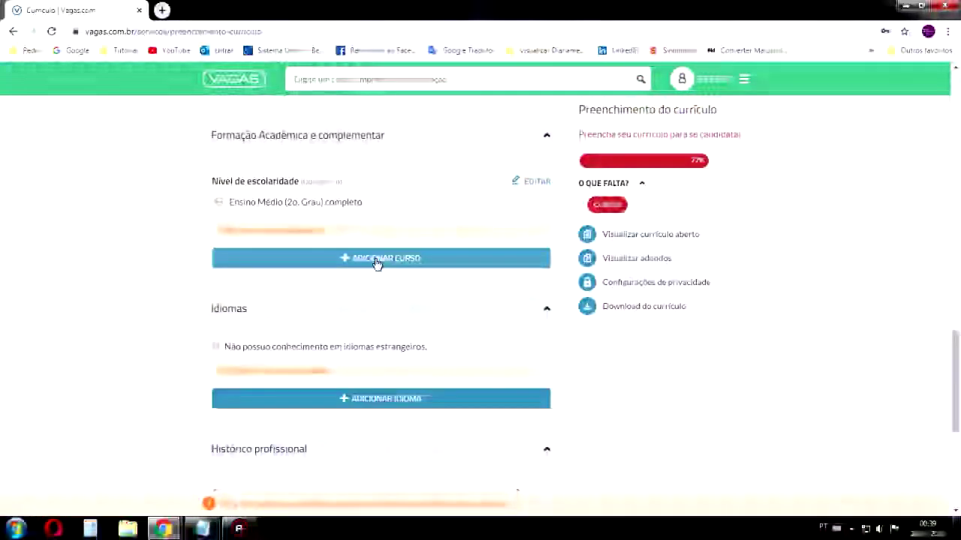
pyautogui.click(376, 259)
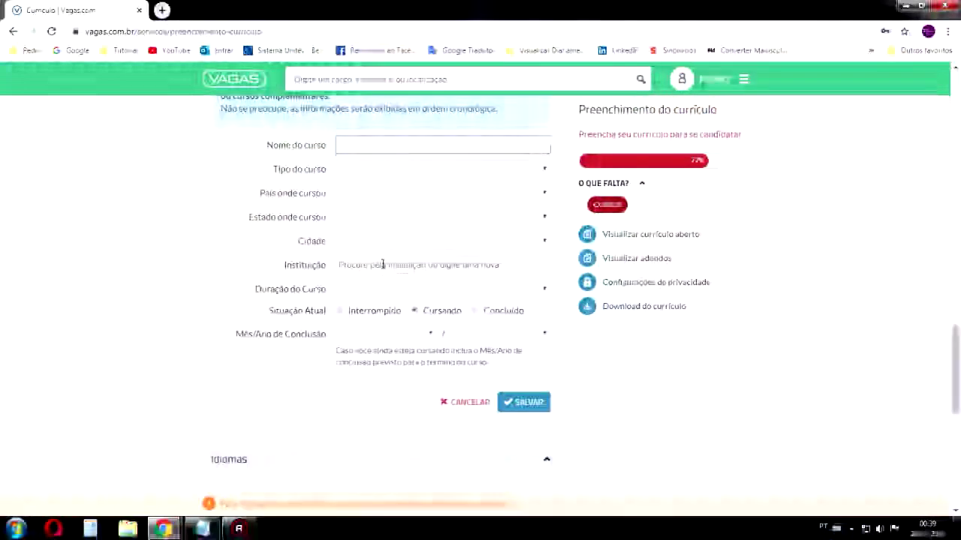
# Name the course 'informatica basica' with type Cursos Complementares
pyautogui.write('informatica ')
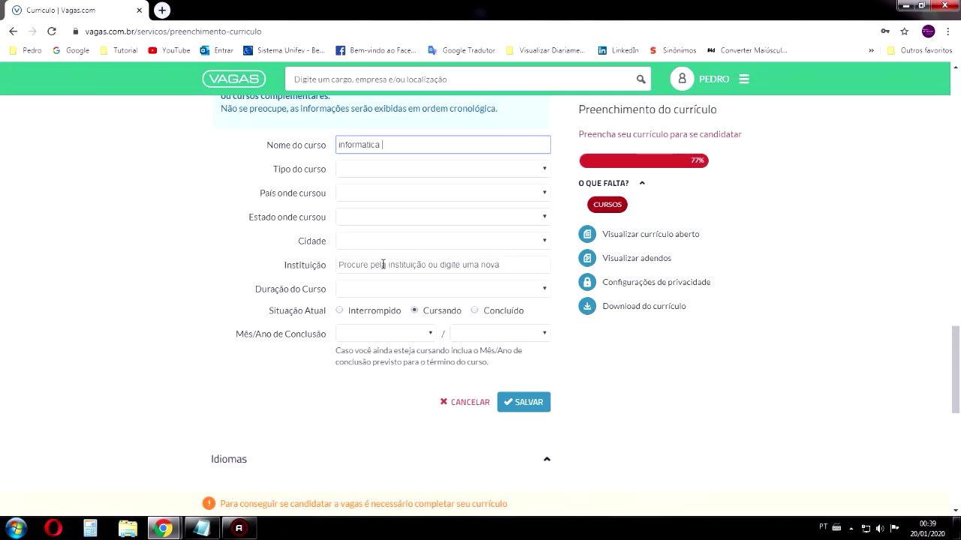
pyautogui.write('basica')
pyautogui.press('Tab')
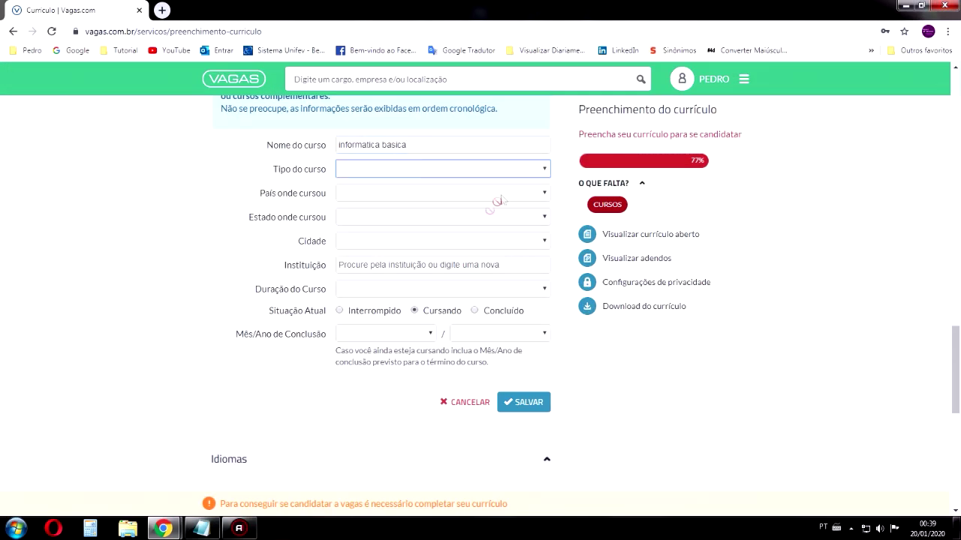
pyautogui.click(405, 169)
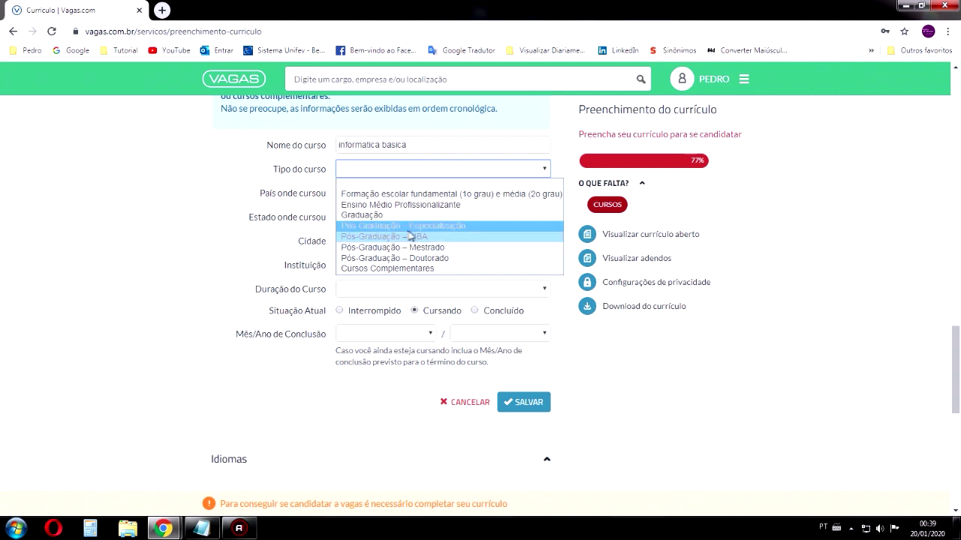
pyautogui.click(377, 268)
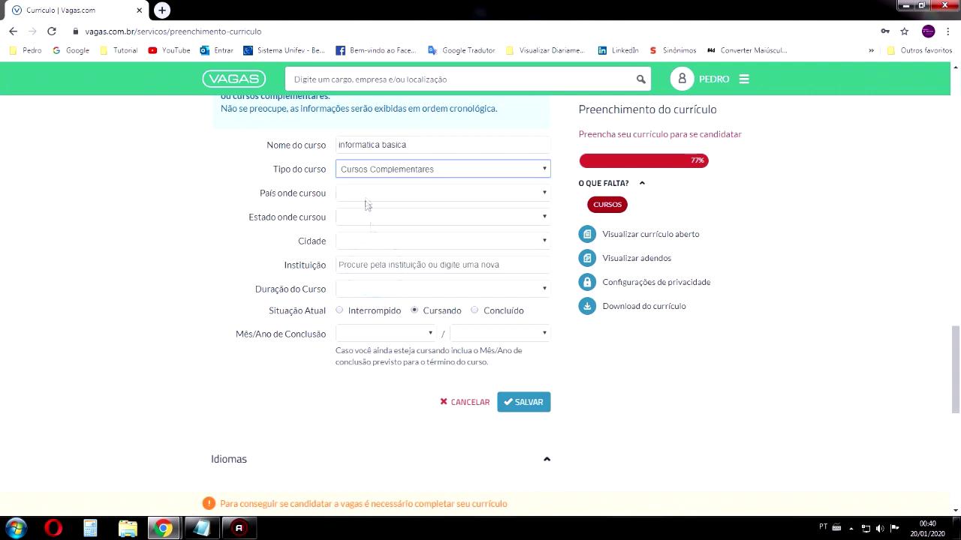
# Set the course location to Brasil, São Paulo, Votuporanga
pyautogui.click(358, 194)
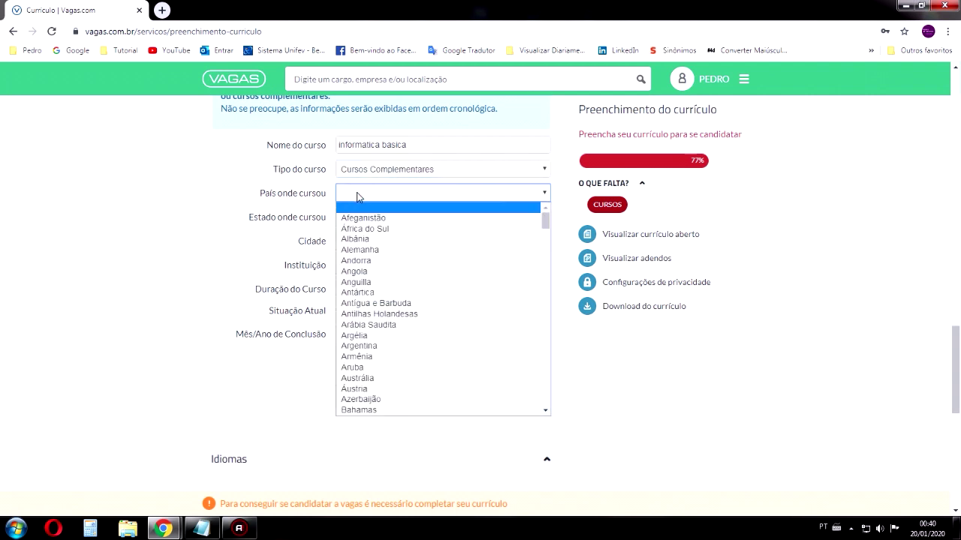
pyautogui.scroll(-6, 368, 298)
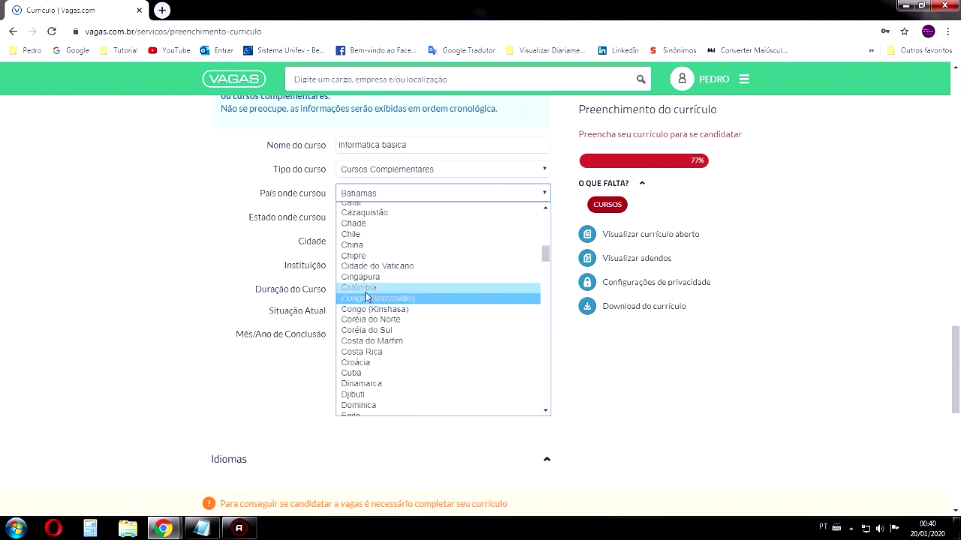
pyautogui.scroll(3, 367, 298)
pyautogui.click(363, 335)
pyautogui.click(365, 217)
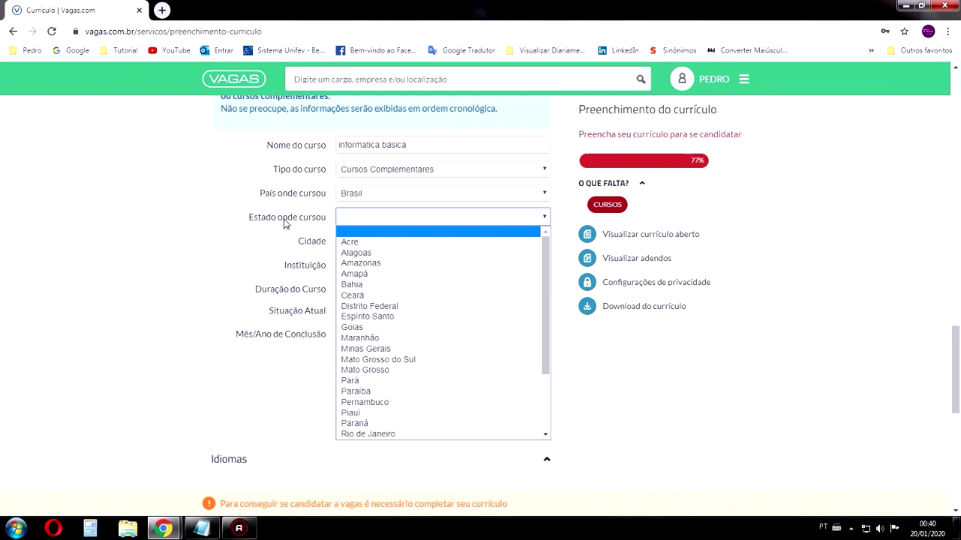
pyautogui.scroll(-3, 365, 286)
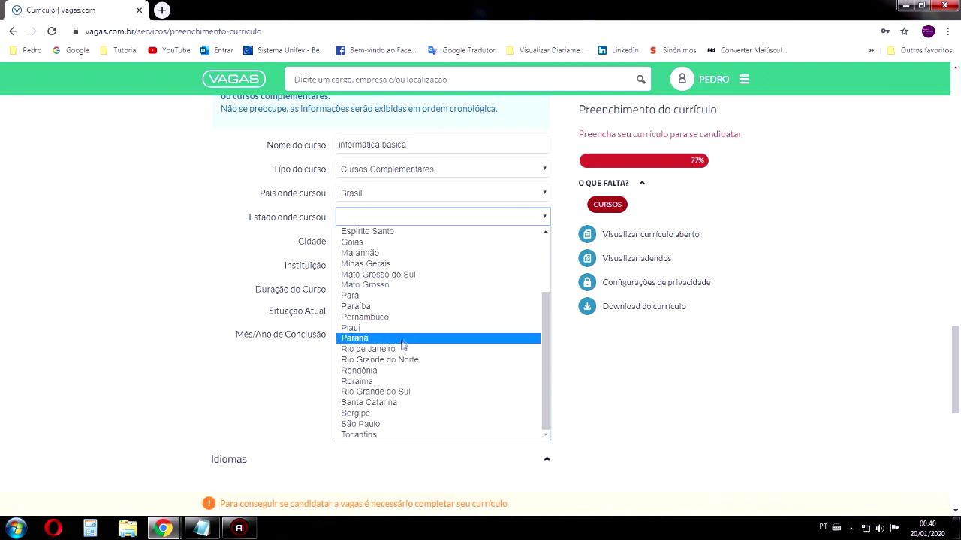
pyautogui.click(379, 424)
pyautogui.click(354, 244)
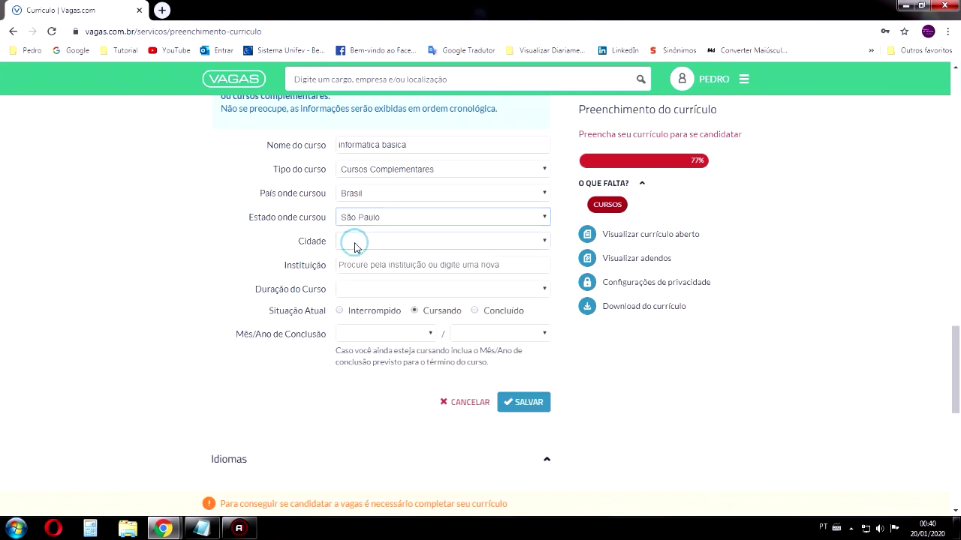
pyautogui.write('vali')
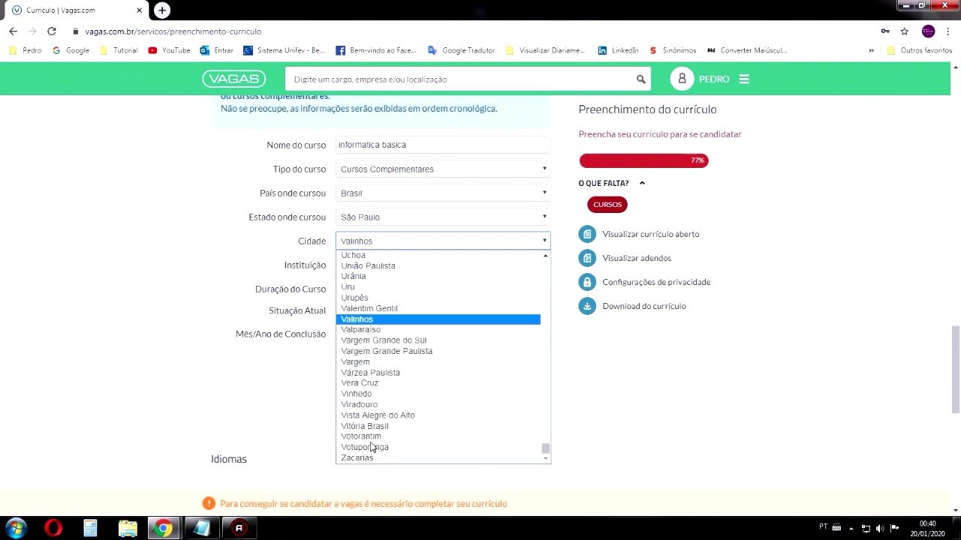
pyautogui.click(367, 449)
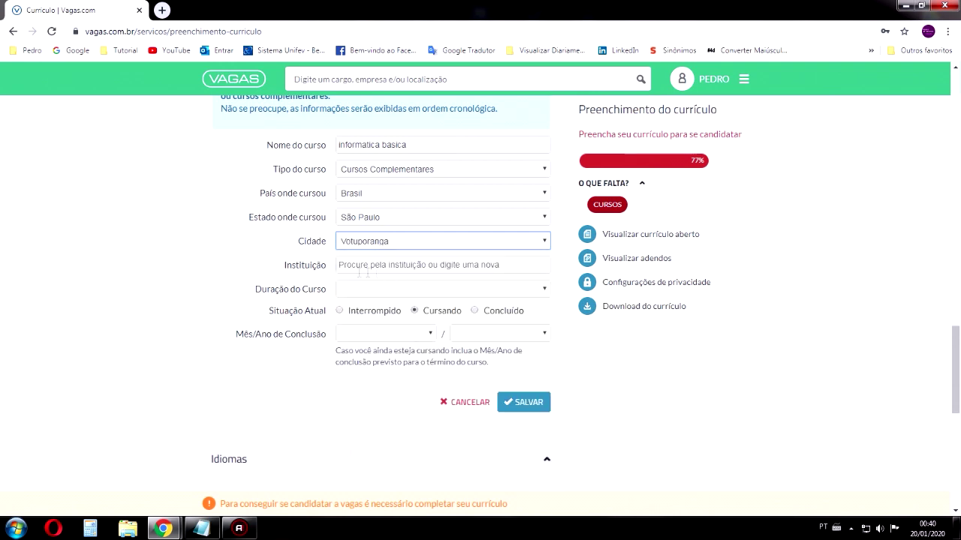
# Enter SESI/SENAI as the institution and choose Curta (até 40 horas) duration
pyautogui.click(363, 268)
pyautogui.write('s')
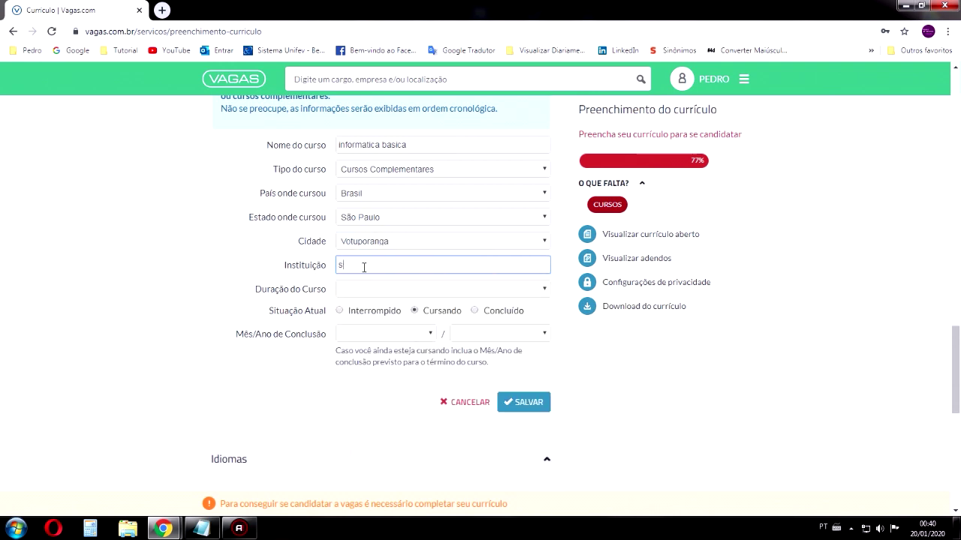
pyautogui.write('e')
pyautogui.press('BackSpace')
pyautogui.press('BackSpace')
pyautogui.write('SESI/SENAI')
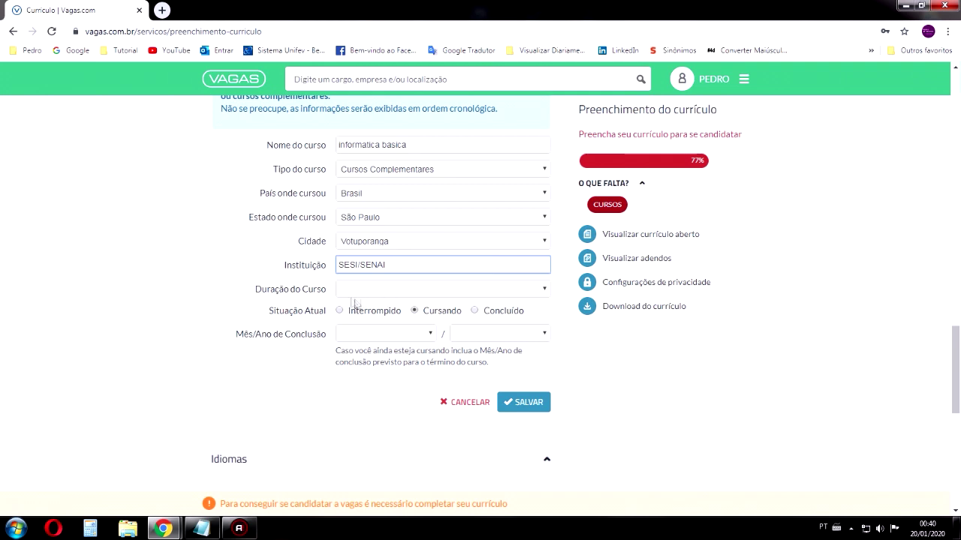
pyautogui.click(358, 299)
pyautogui.click(360, 293)
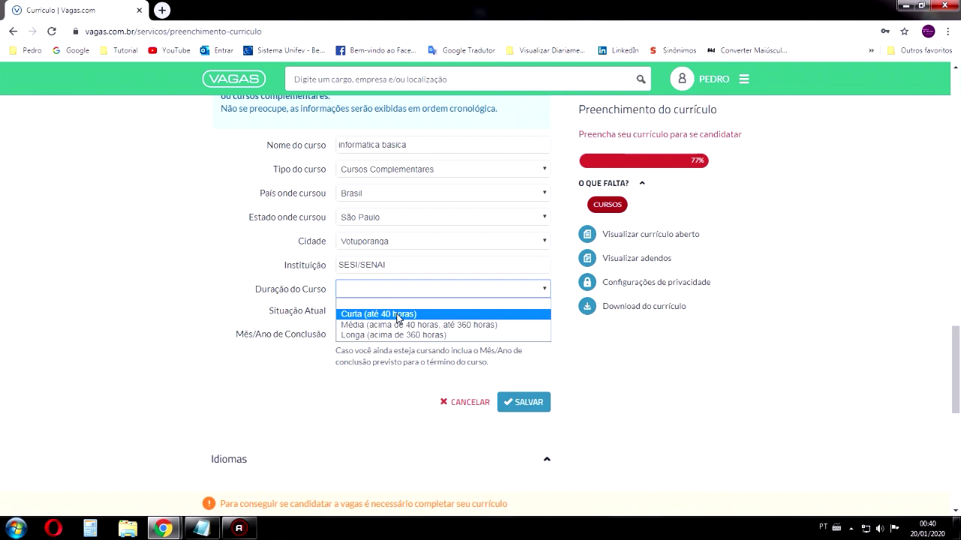
pyautogui.click(398, 315)
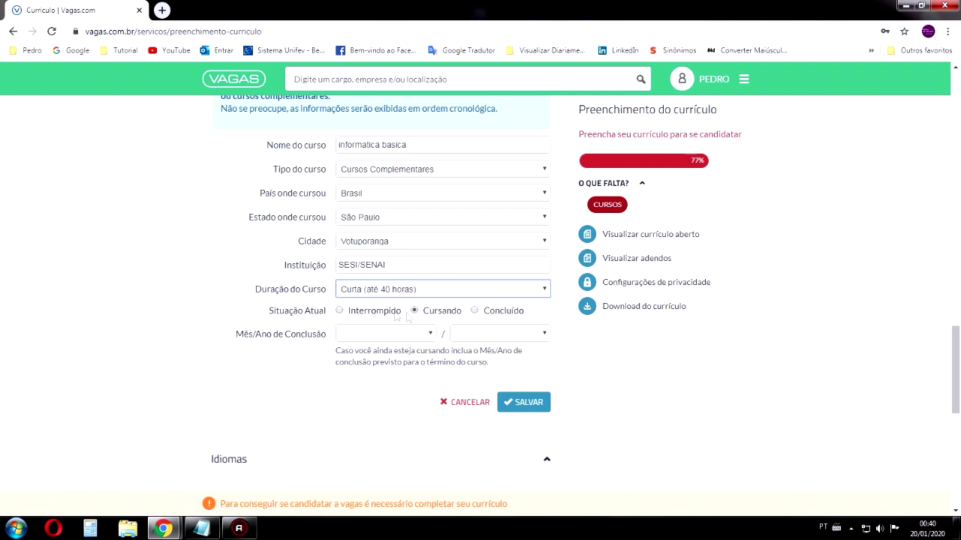
# Mark the course Concluído in Agosto/2019 and save the entry
pyautogui.click(475, 311)
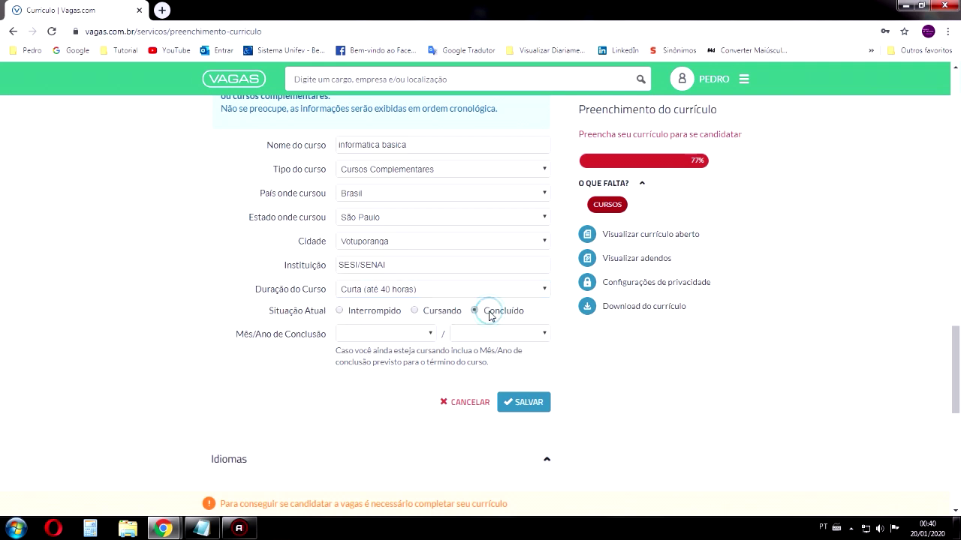
pyautogui.click(390, 334)
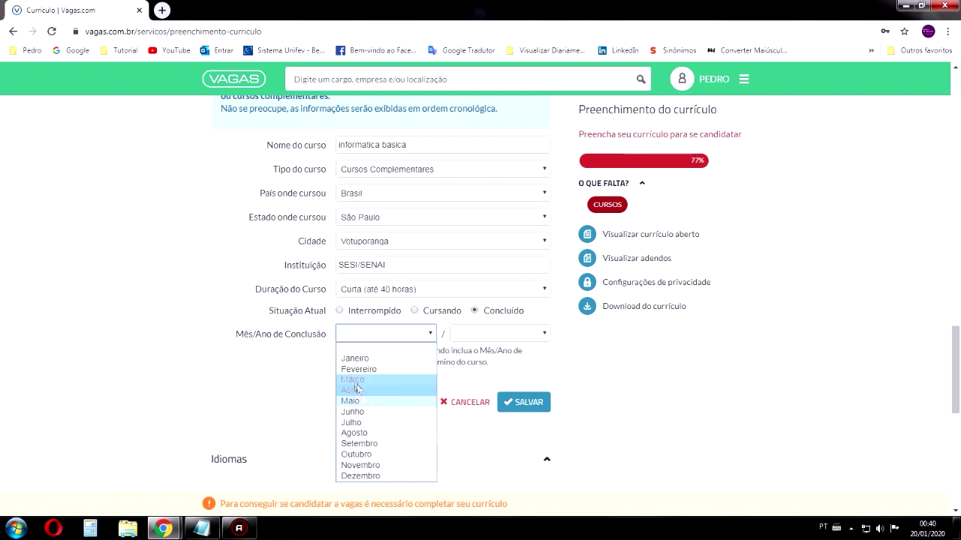
pyautogui.click(364, 433)
pyautogui.click(500, 339)
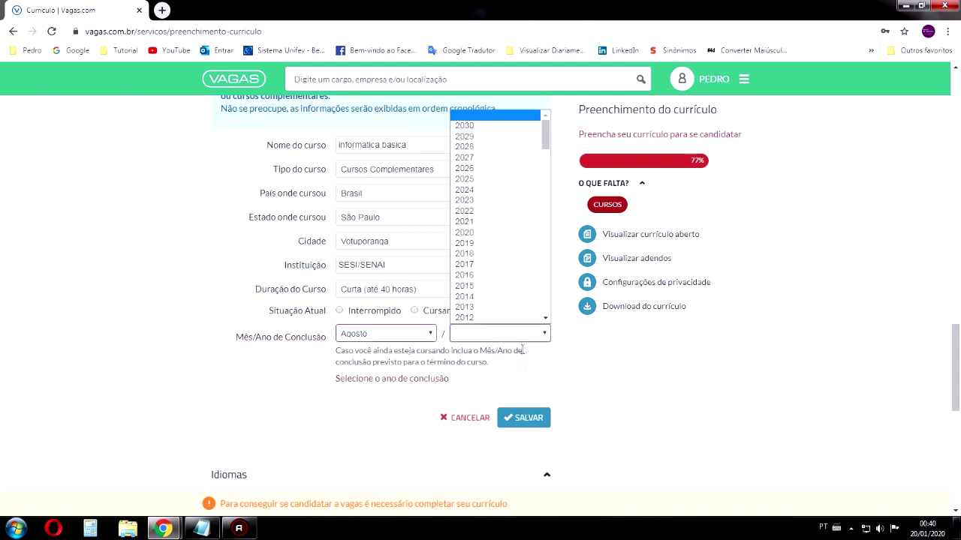
pyautogui.scroll(-3, 471, 276)
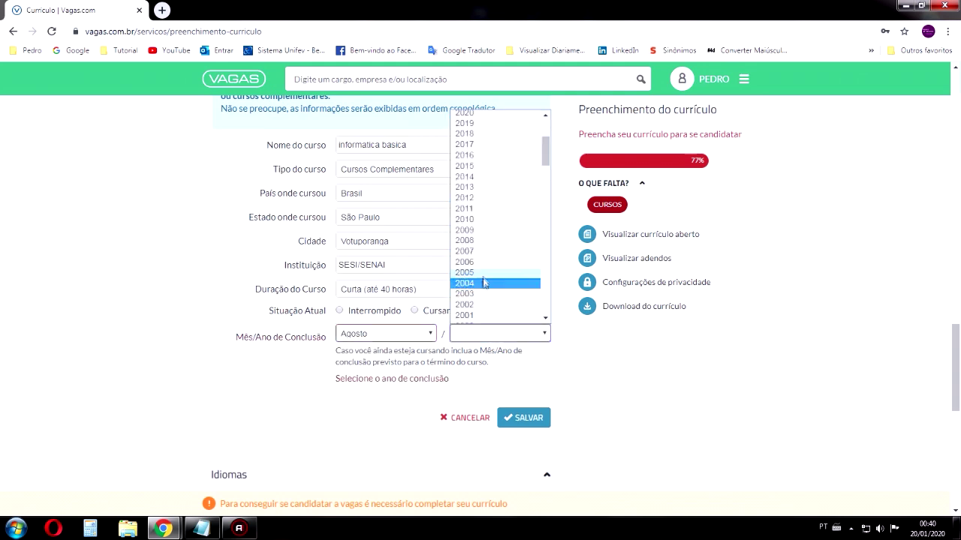
pyautogui.click(476, 133)
pyautogui.click(493, 333)
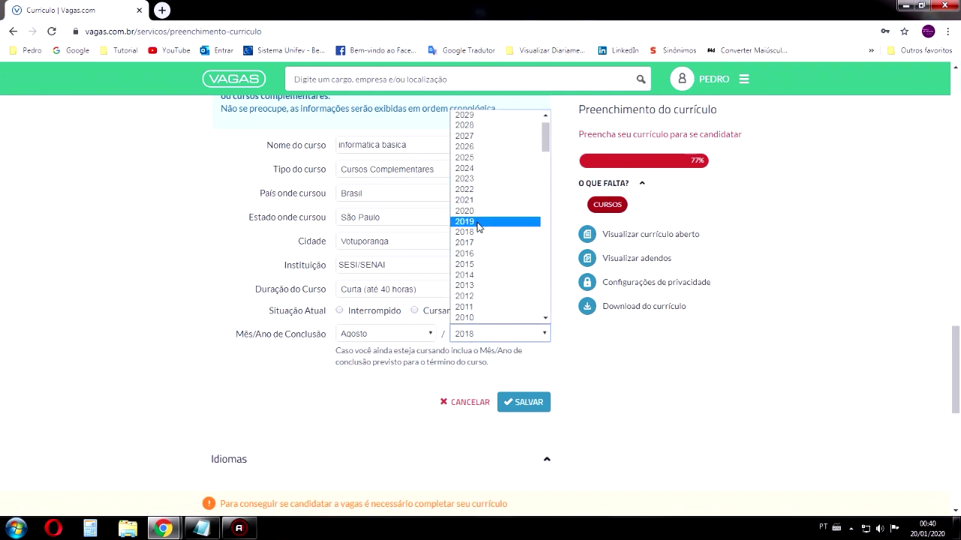
pyautogui.click(473, 223)
pyautogui.click(524, 402)
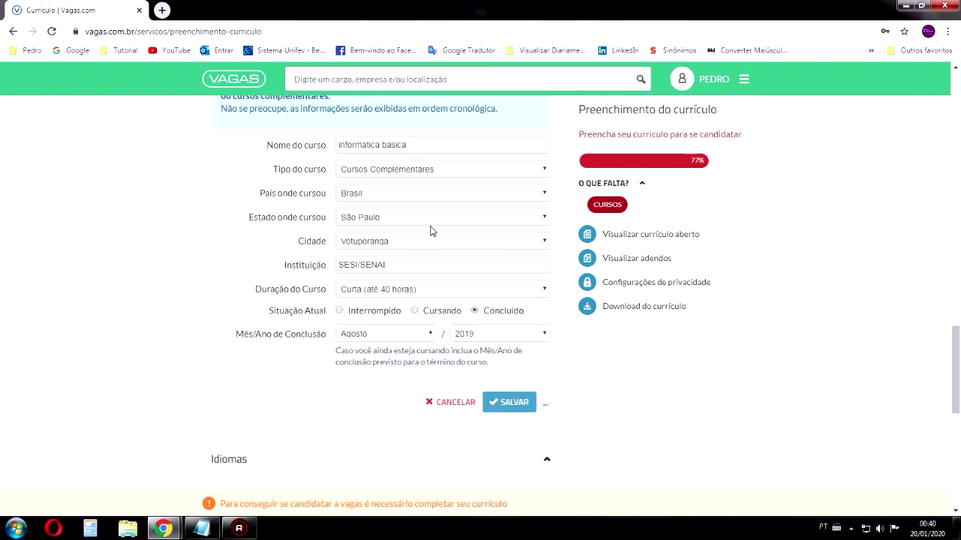
# Tick 'Não possuo conhecimento em idiomas estrangeiros' below the saved informatica basica course
pyautogui.scroll(2, 363, 255)
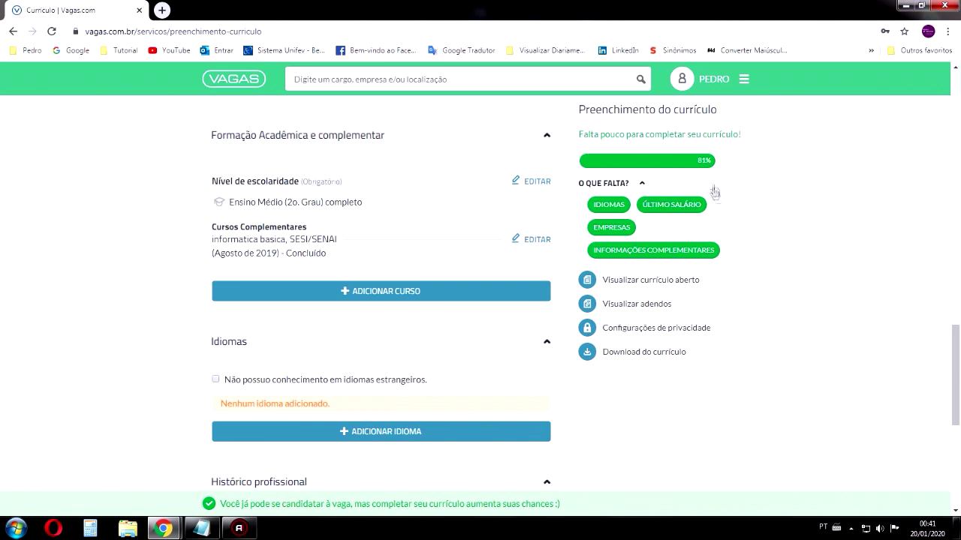
pyautogui.scroll(-1, 321, 261)
pyautogui.scroll(-1, 318, 264)
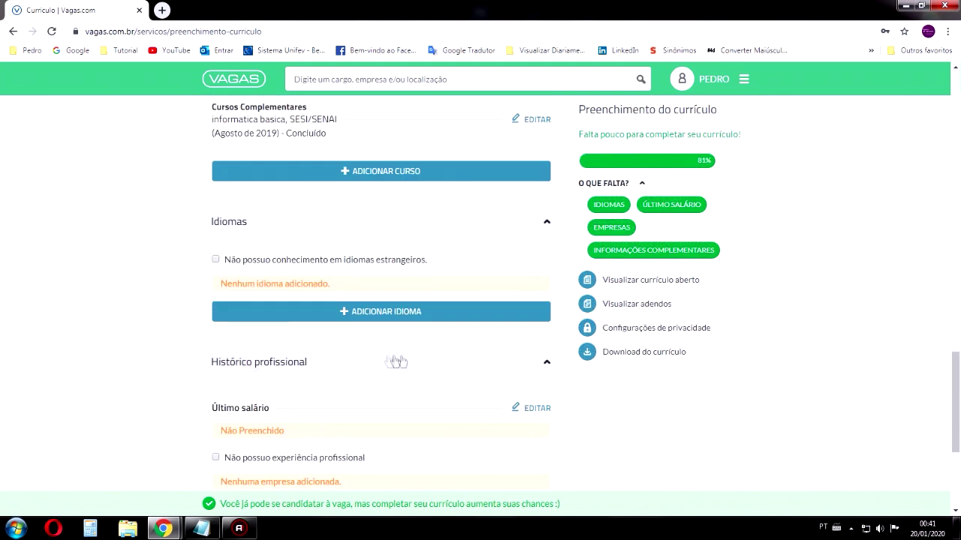
pyautogui.scroll(1, 515, 386)
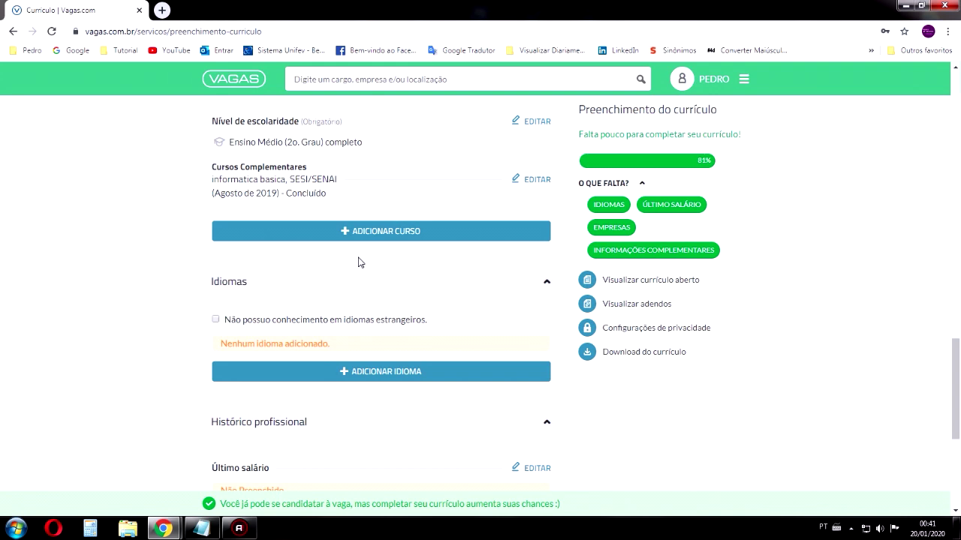
pyautogui.scroll(-1, 350, 277)
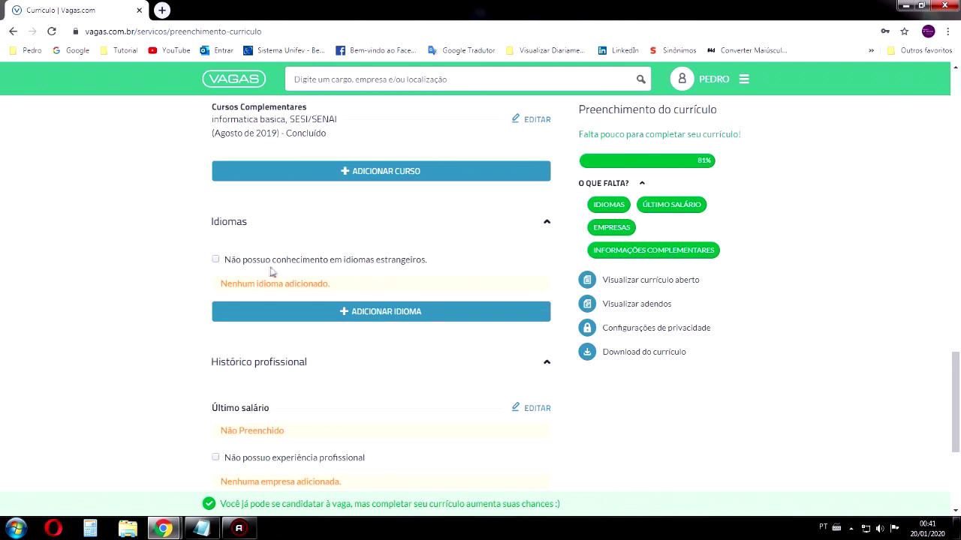
pyautogui.click(216, 259)
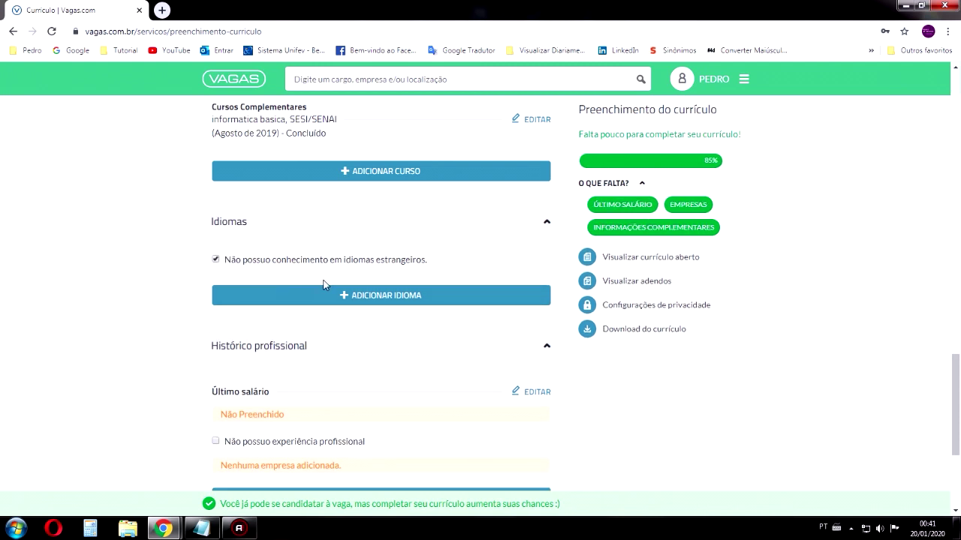
pyautogui.scroll(-1, 379, 264)
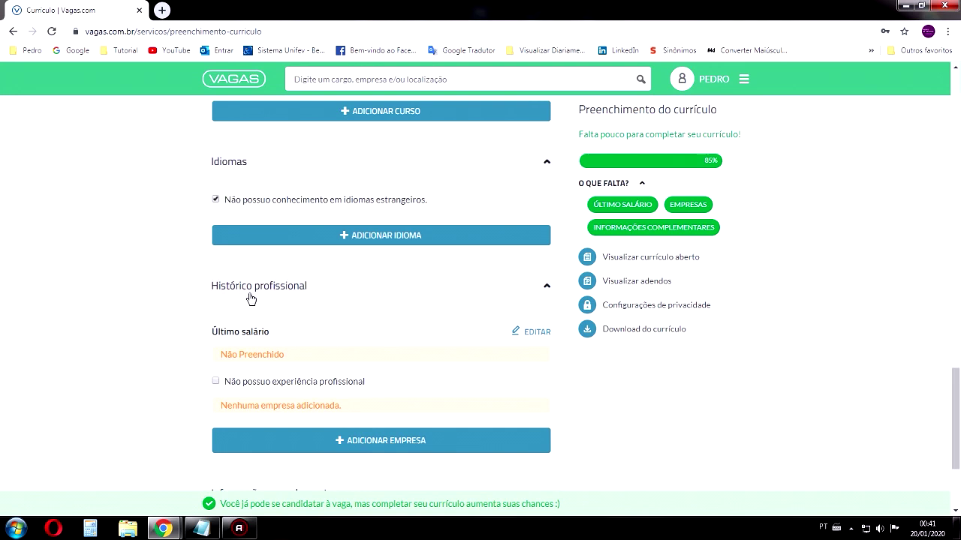
pyautogui.scroll(-3, 350, 298)
pyautogui.scroll(1, 472, 266)
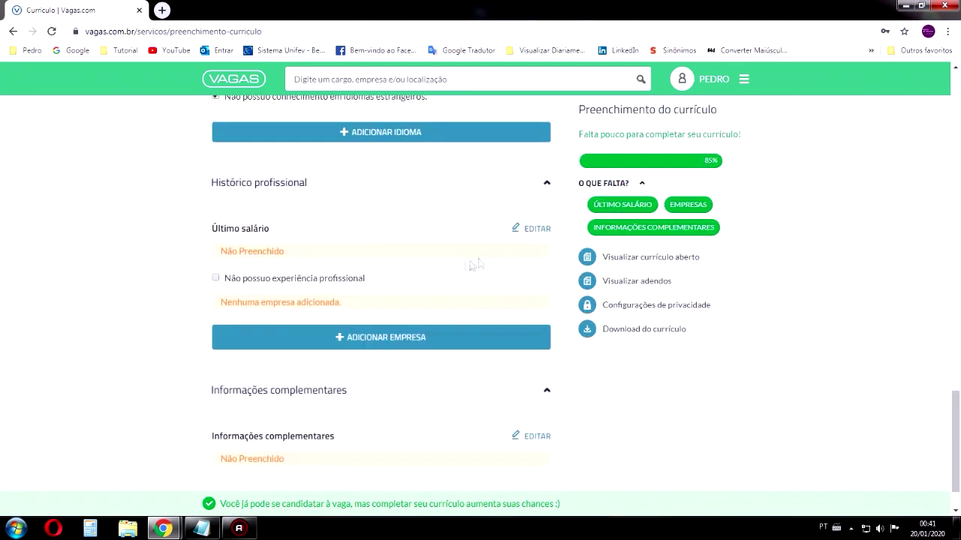
pyautogui.click(532, 230)
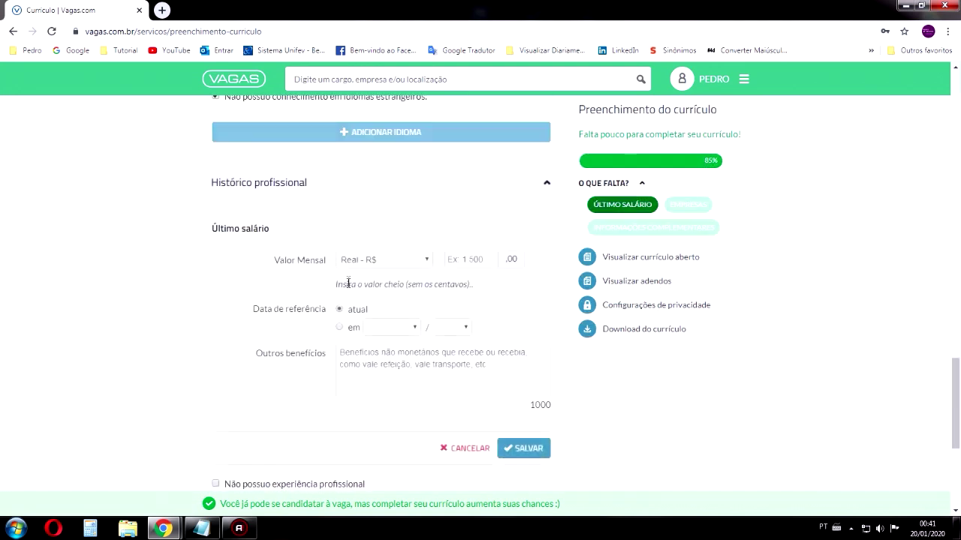
# Keep Real - R$ as the currency and enter the R$ 1.000,00 monthly salary
pyautogui.click(400, 264)
pyautogui.click(386, 259)
pyautogui.click(489, 257)
pyautogui.write('1')
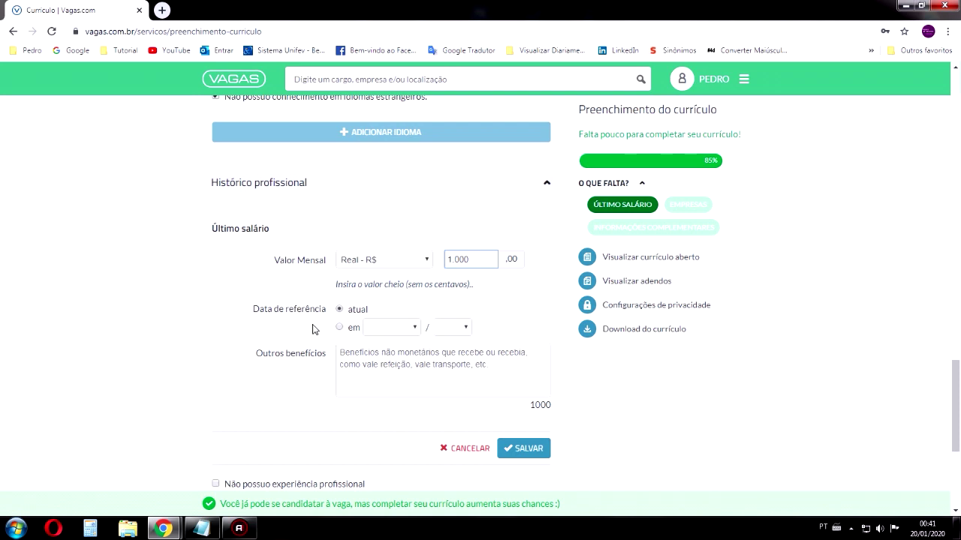
# Set the salary reference date to Janeiro/2018 and save the last salary
pyautogui.click(385, 330)
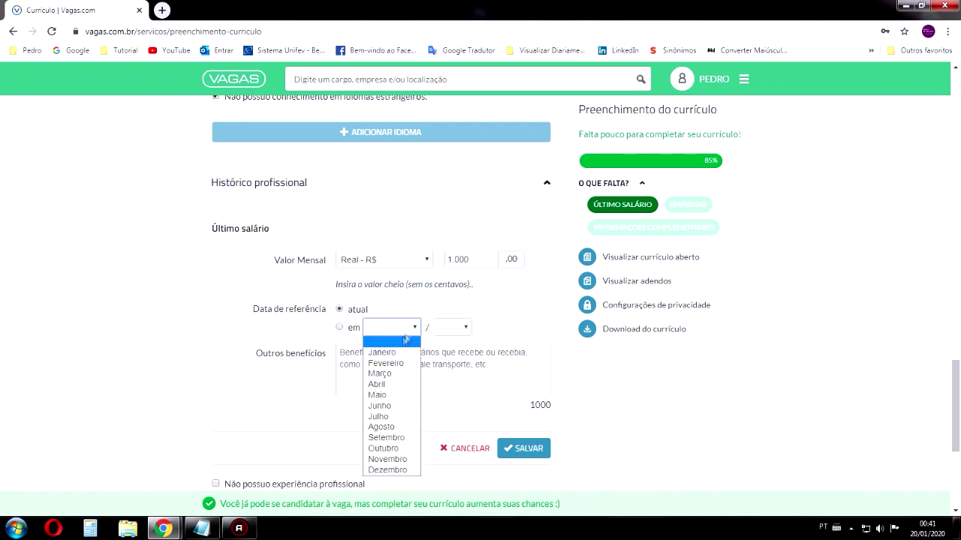
pyautogui.click(380, 352)
pyautogui.click(453, 328)
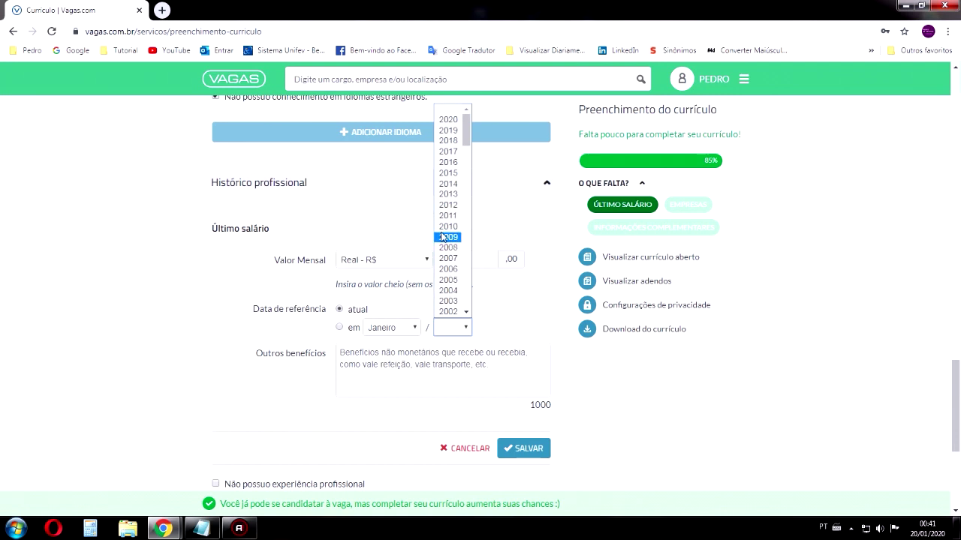
pyautogui.scroll(-3, 455, 263)
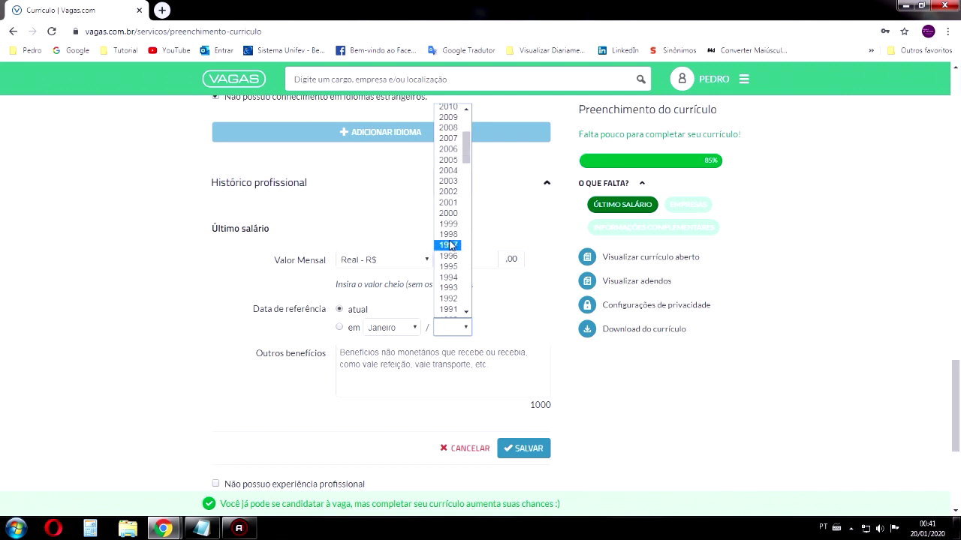
pyautogui.scroll(3, 450, 246)
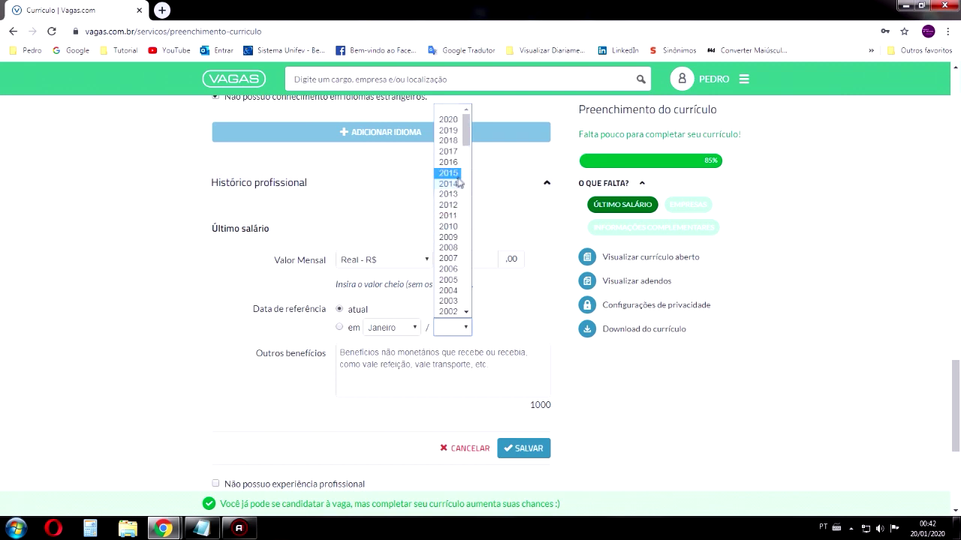
pyautogui.click(454, 140)
pyautogui.click(343, 328)
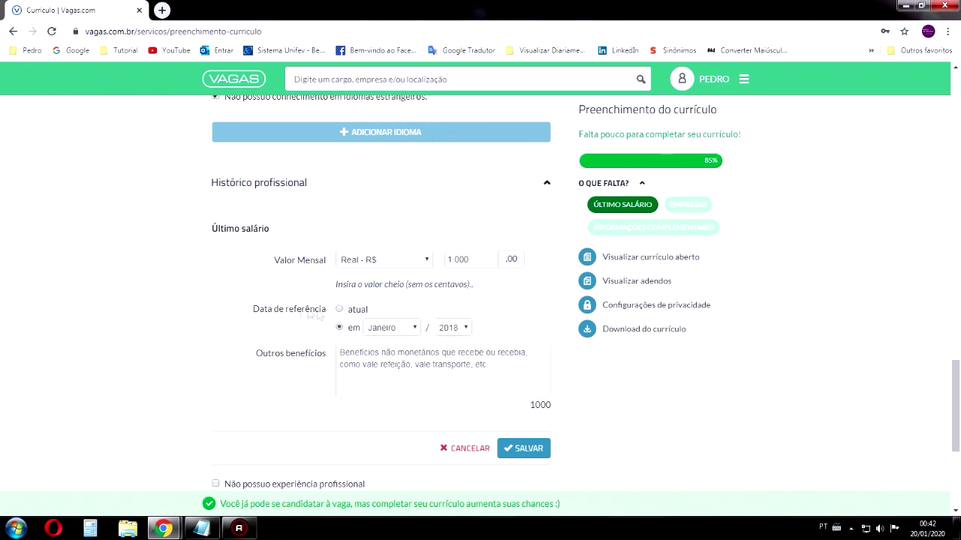
pyautogui.click(353, 368)
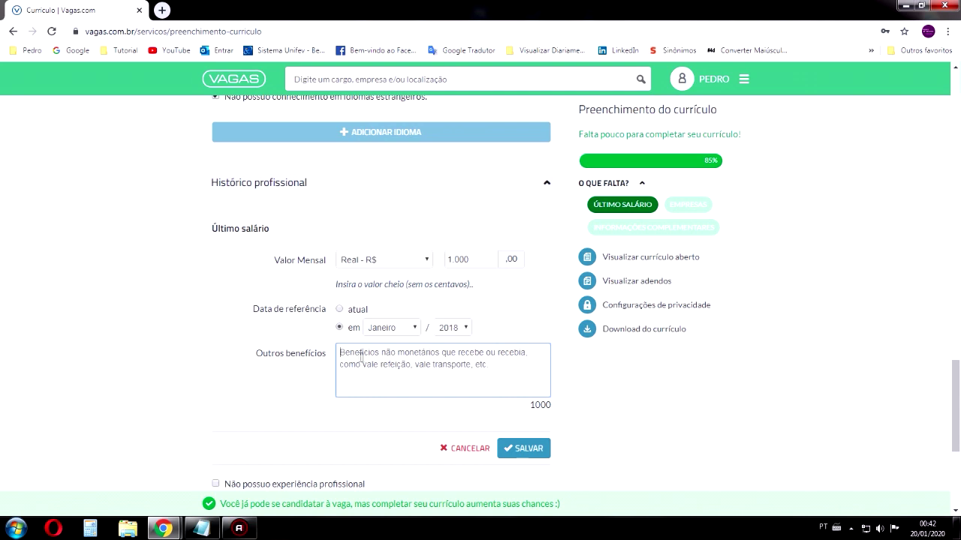
pyautogui.scroll(-2, 376, 267)
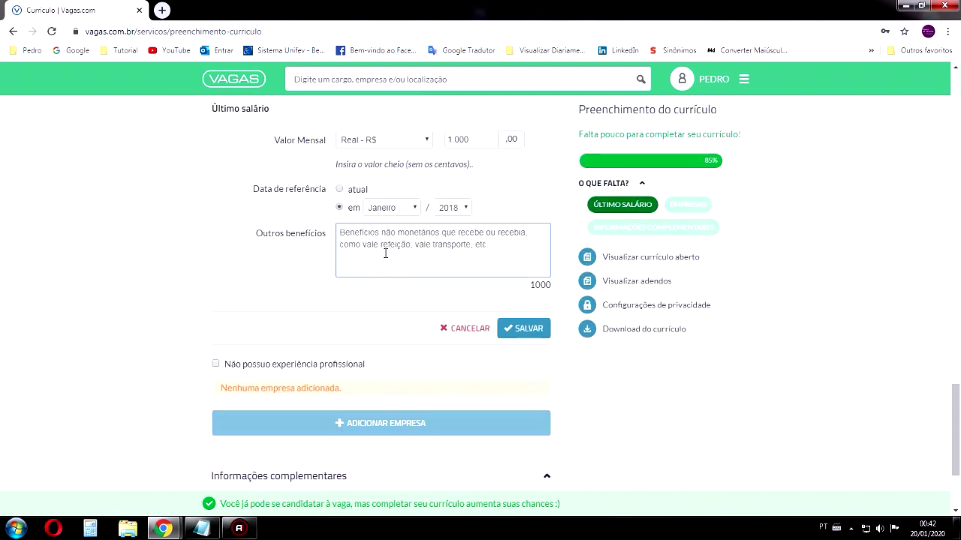
pyautogui.scroll(2, 405, 278)
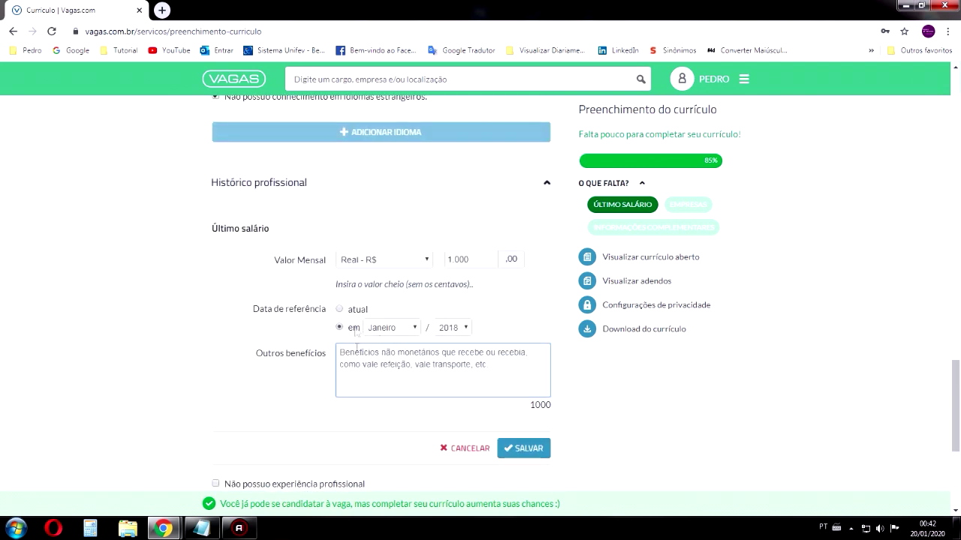
pyautogui.click(517, 448)
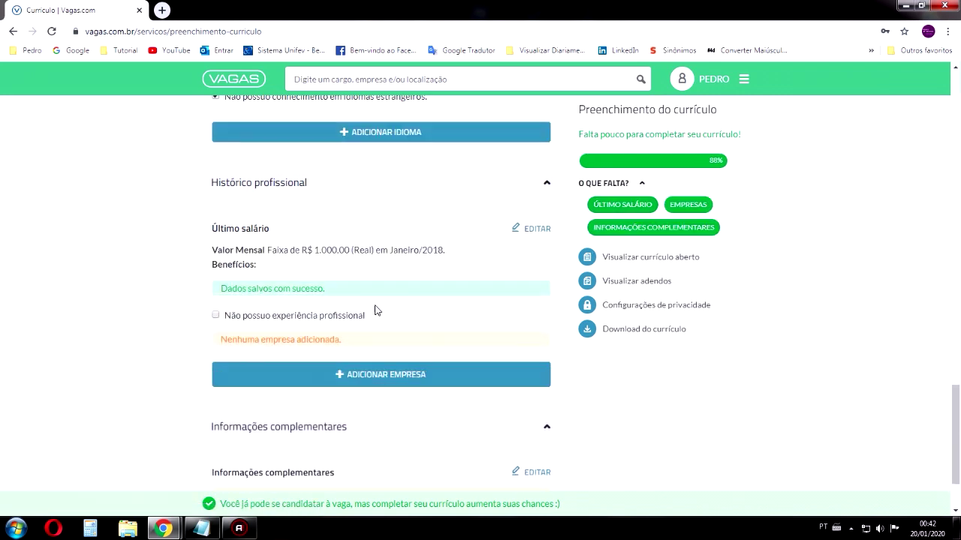
# Tick then untick 'Não possuo experiência profissional' and add a new company entry
pyautogui.moveTo(301, 250); pyautogui.dragTo(464, 256)
pyautogui.scroll(-1, 484, 252)
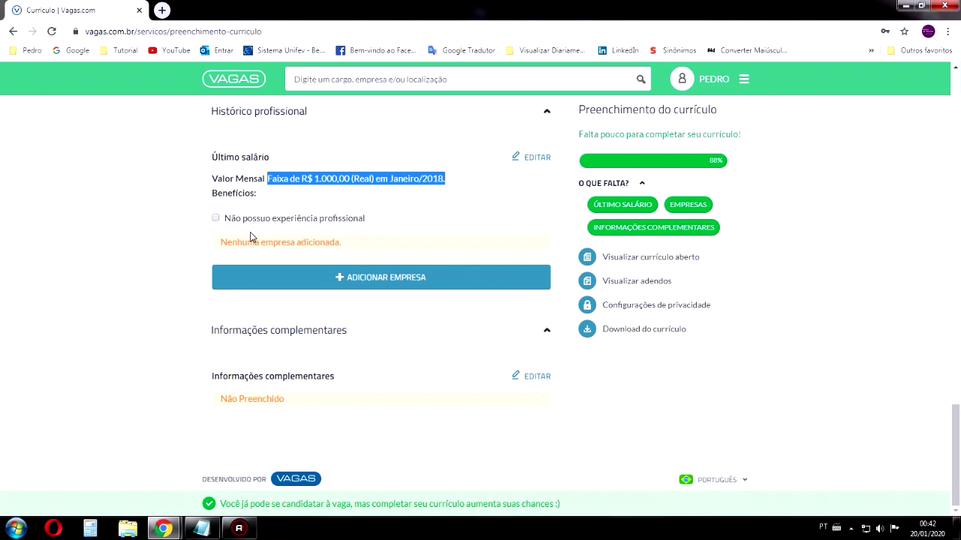
pyautogui.click(215, 218)
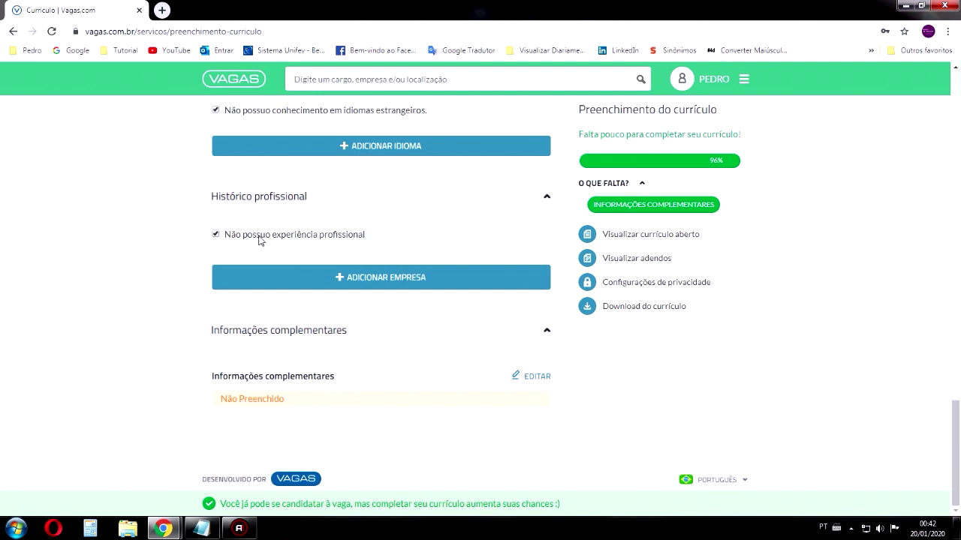
pyautogui.click(217, 234)
pyautogui.scroll(-1, 336, 243)
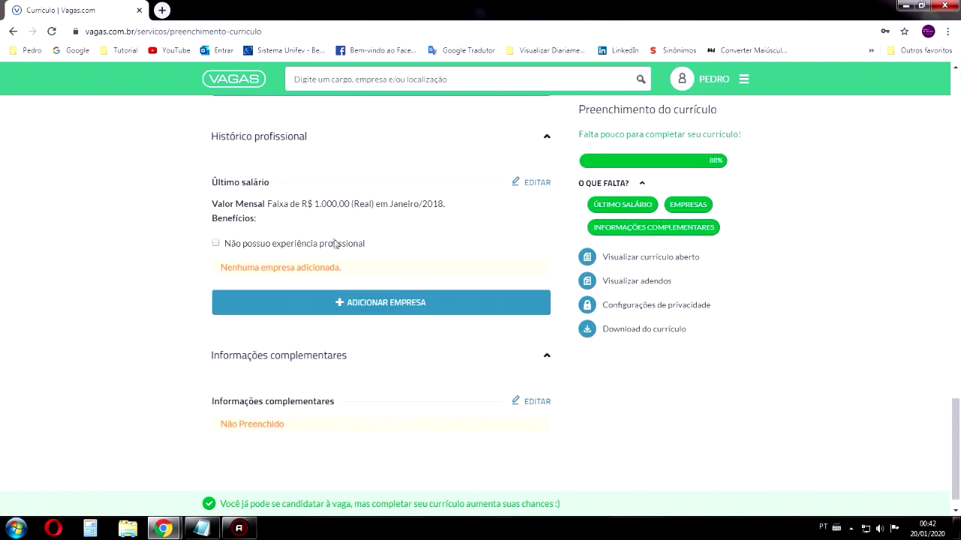
pyautogui.moveTo(271, 215); pyautogui.dragTo(446, 212)
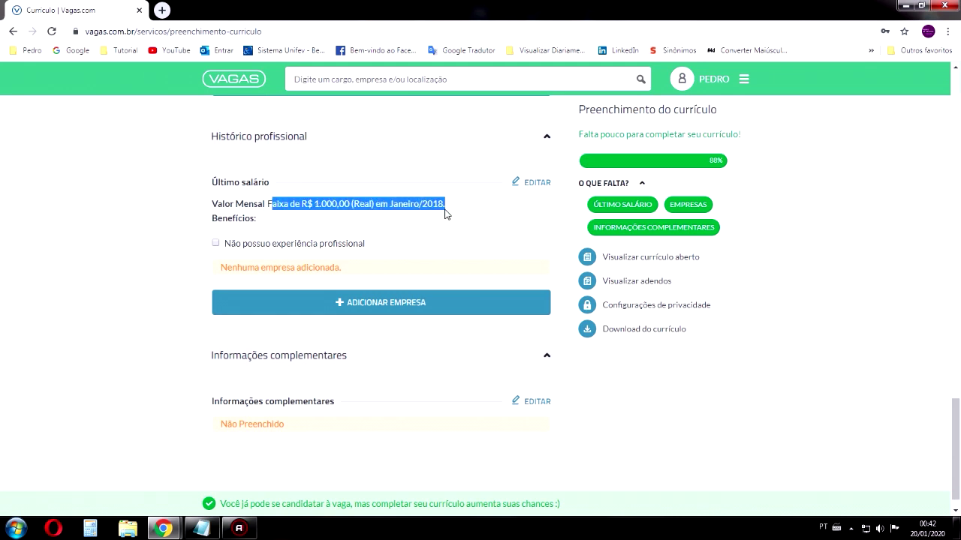
pyautogui.click(345, 304)
# Enter coca cola as the company with Nacional nationality and brasil as country
pyautogui.scroll(-1, 387, 304)
pyautogui.click(391, 298)
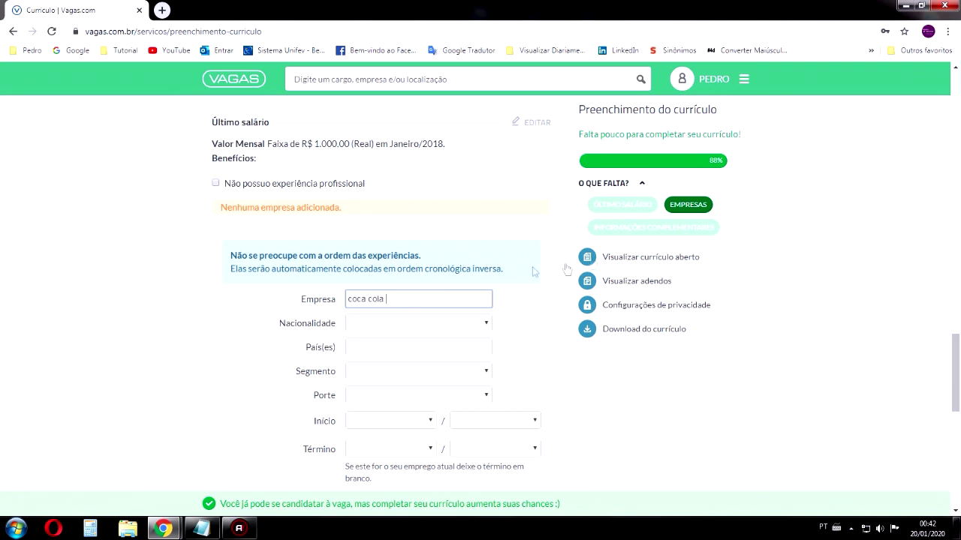
pyautogui.click(384, 326)
pyautogui.scroll(-1, 363, 277)
pyautogui.click(361, 265)
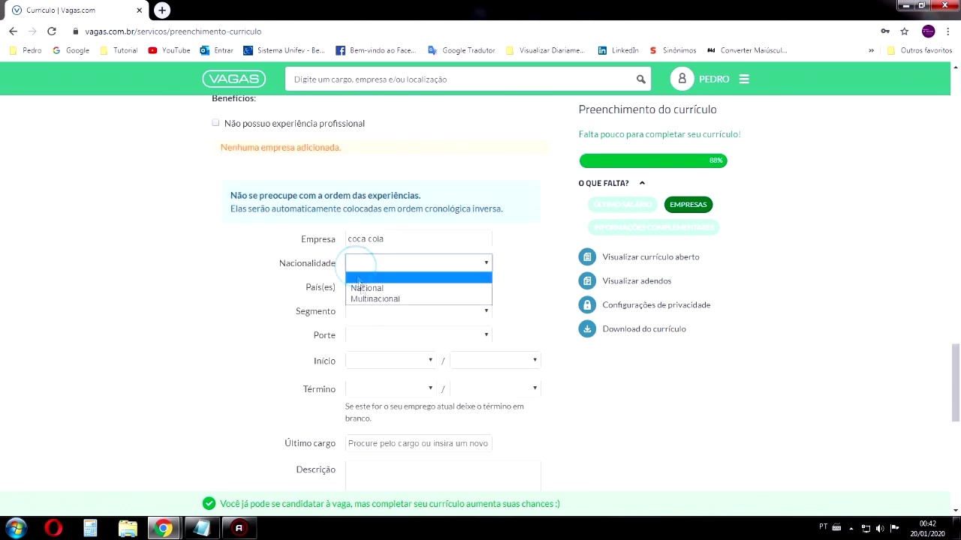
pyautogui.click(378, 291)
pyautogui.click(376, 285)
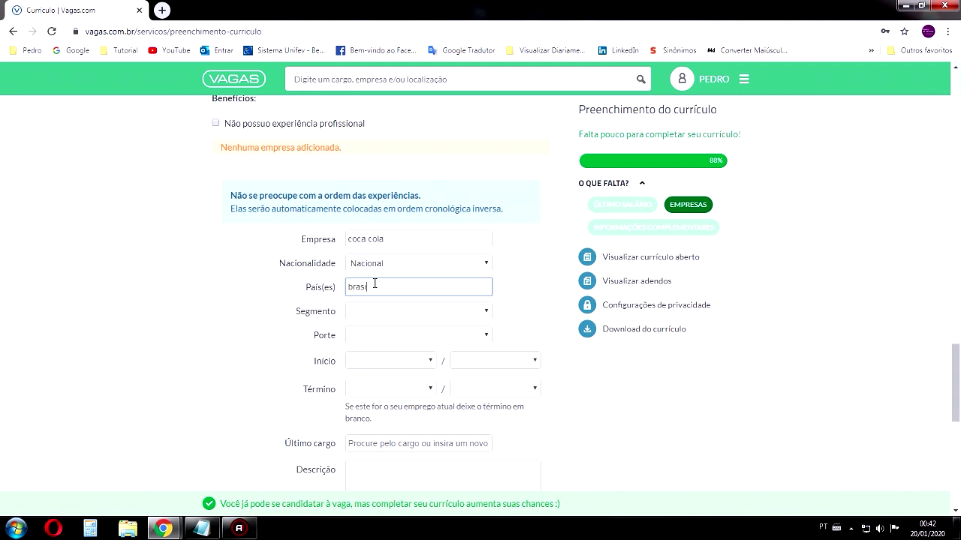
# Set the sector to Bebidas and size to Empresa de grande porte
pyautogui.click(379, 311)
pyautogui.scroll(-1, 418, 248)
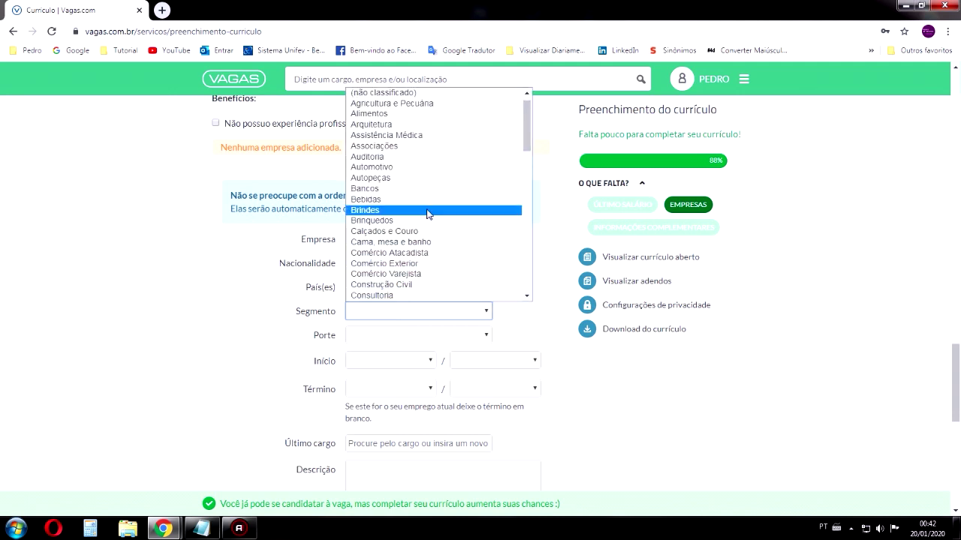
pyautogui.click(373, 199)
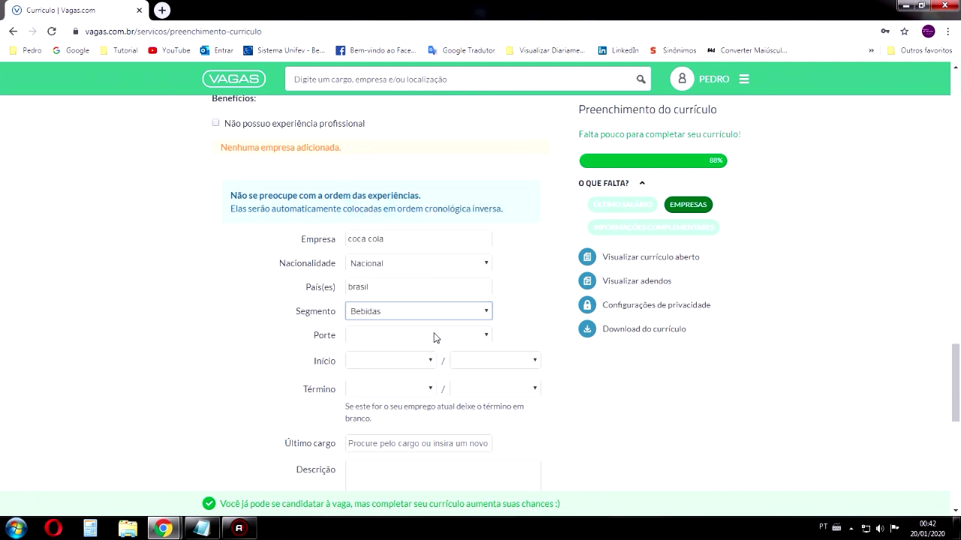
pyautogui.click(378, 337)
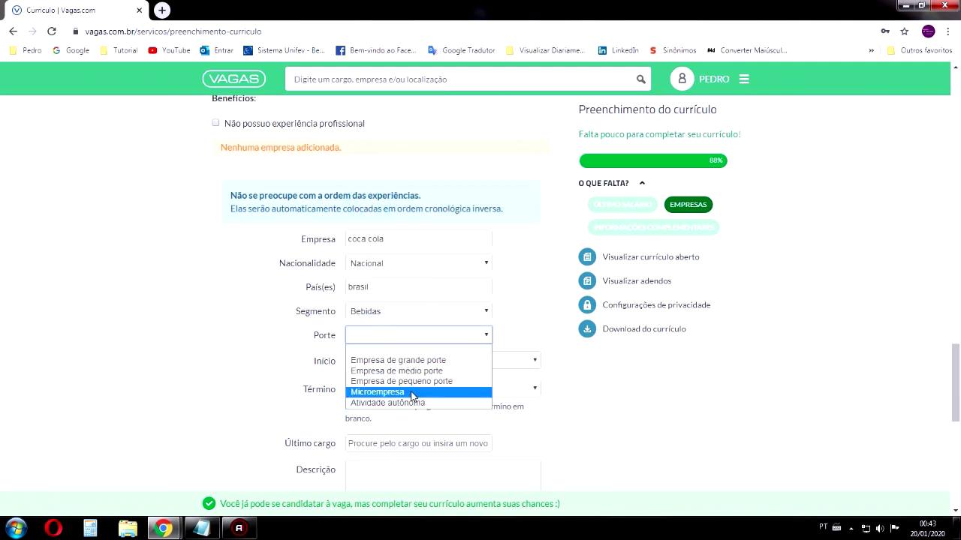
pyautogui.click(424, 361)
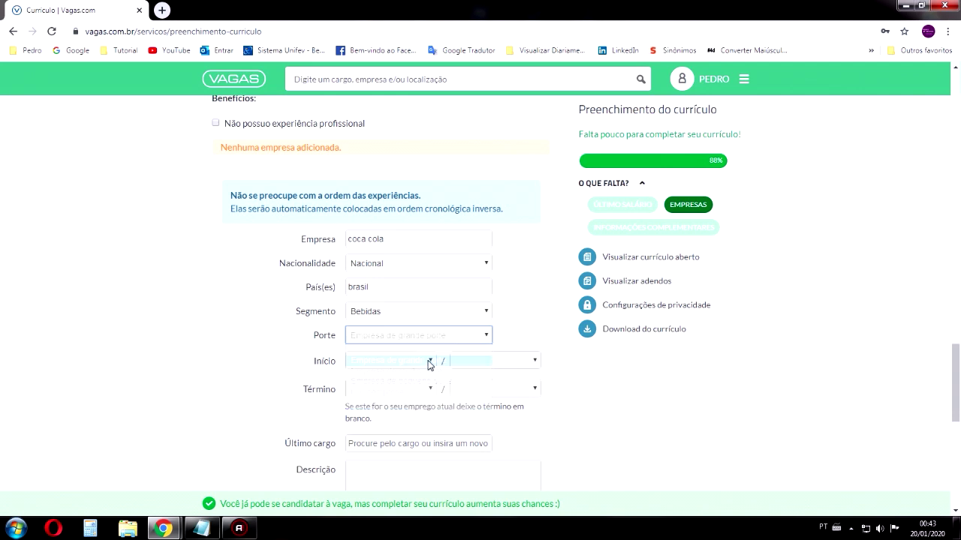
# Set the employment period from Janeiro/2001 to Janeiro/2020
pyautogui.click(433, 362)
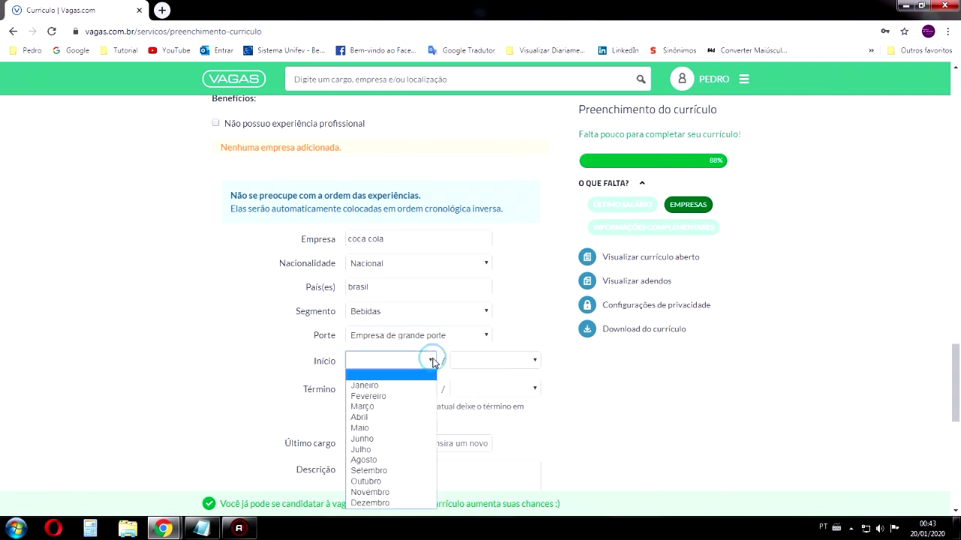
pyautogui.click(391, 386)
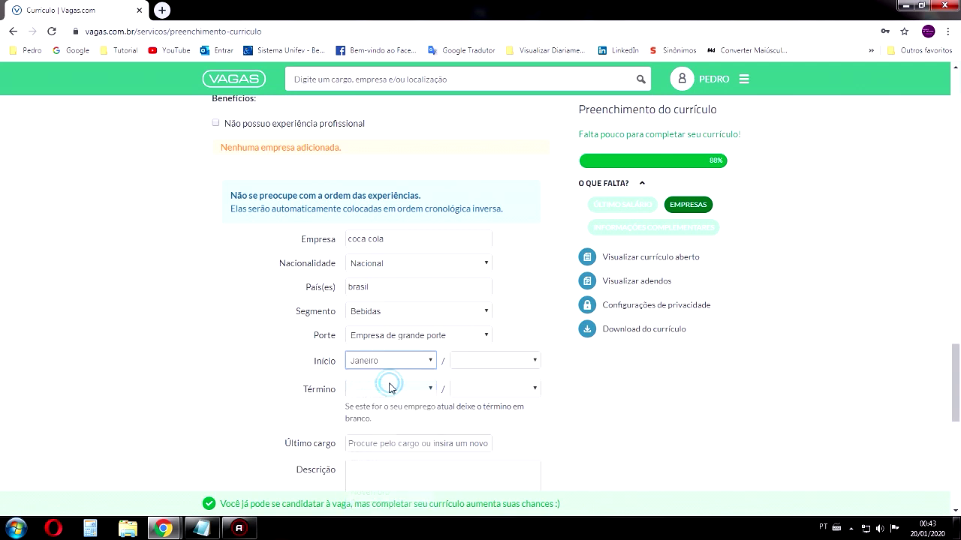
pyautogui.click(500, 362)
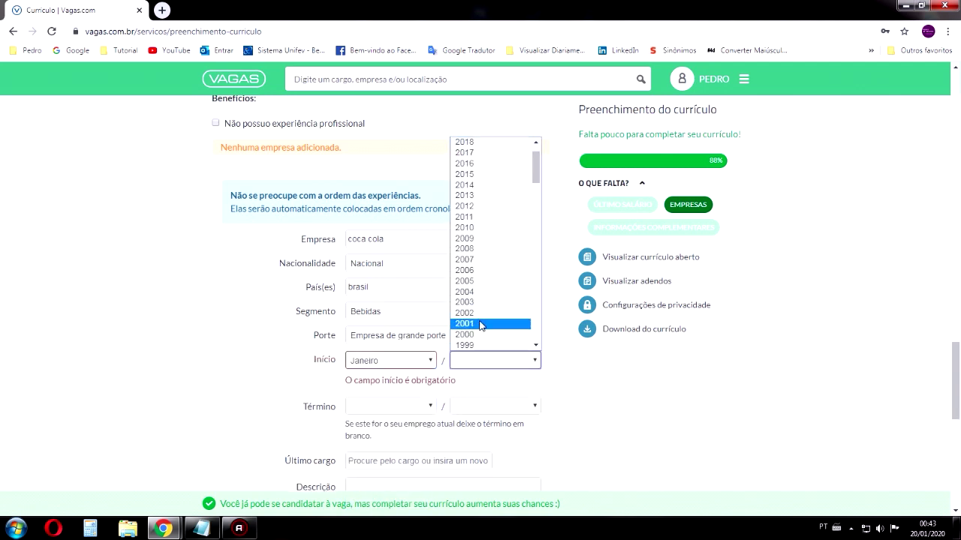
pyautogui.click(479, 323)
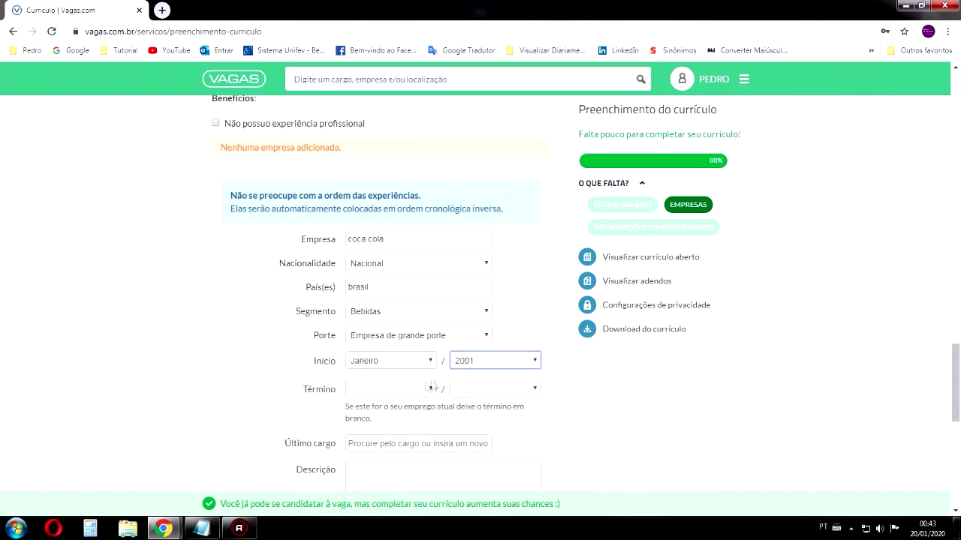
pyautogui.click(391, 389)
pyautogui.click(387, 258)
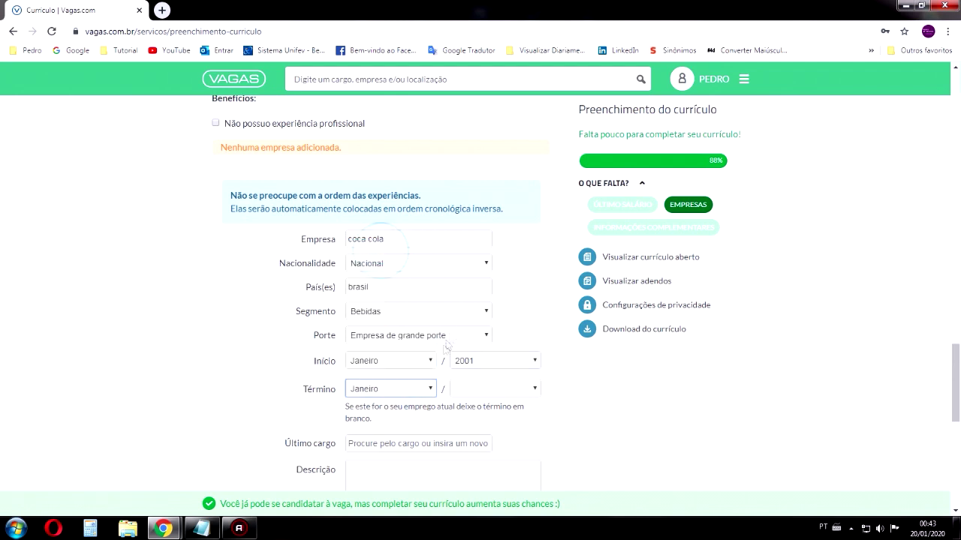
pyautogui.click(475, 391)
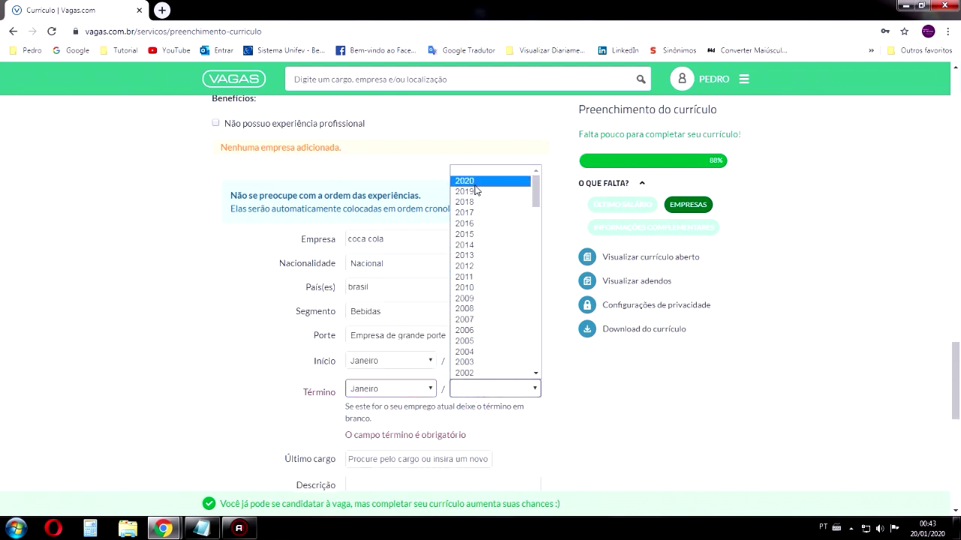
pyautogui.click(471, 181)
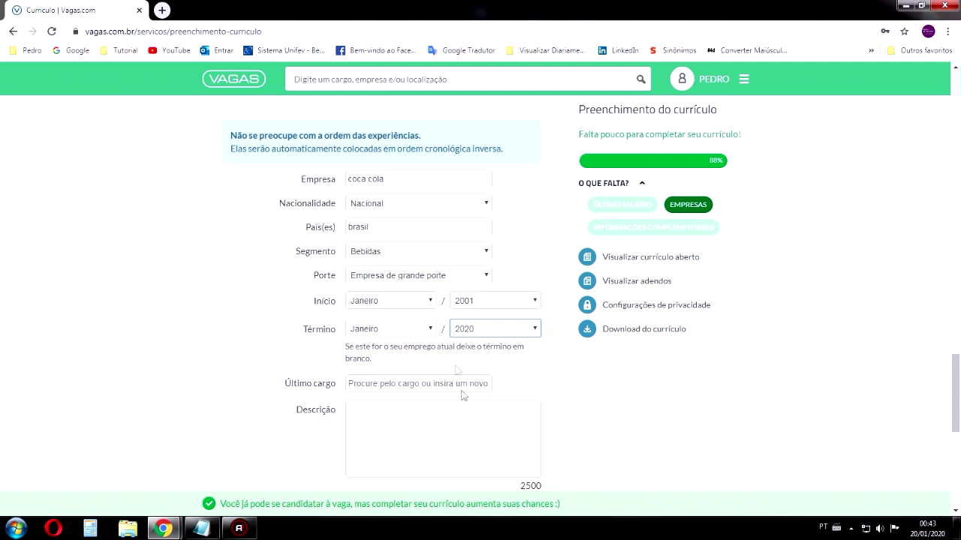
# Enter 'gerente' as the Último cargo
pyautogui.moveTo(335, 344); pyautogui.dragTo(381, 357)
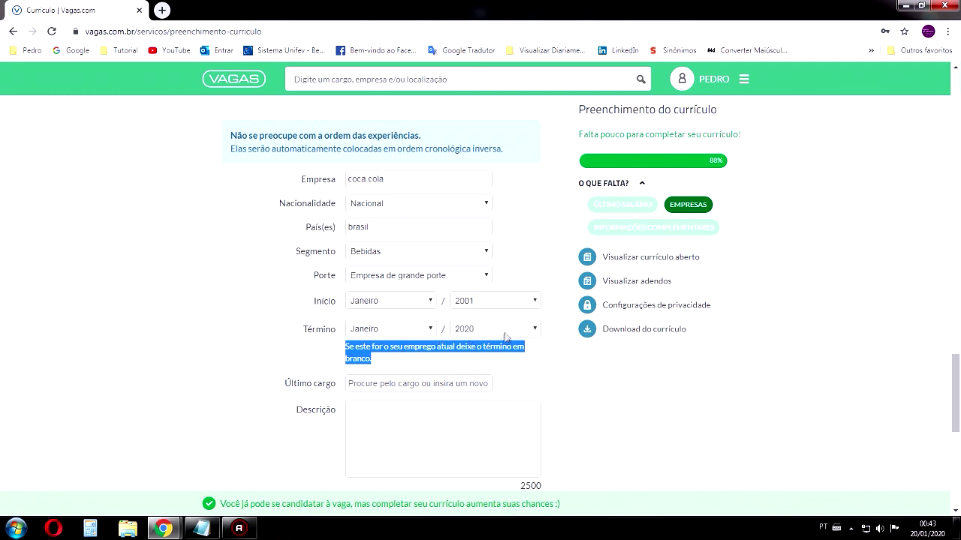
pyautogui.scroll(-6, 452, 332)
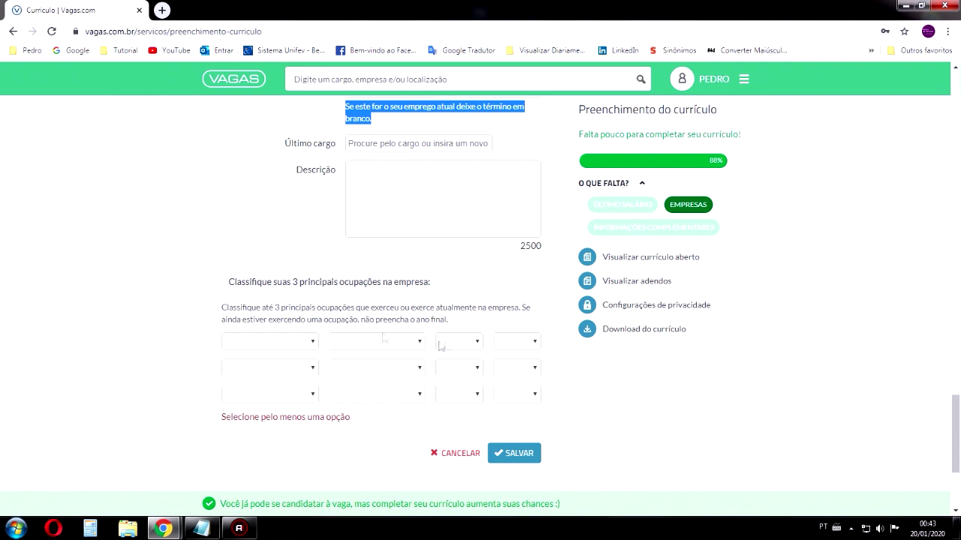
pyautogui.scroll(4, 521, 429)
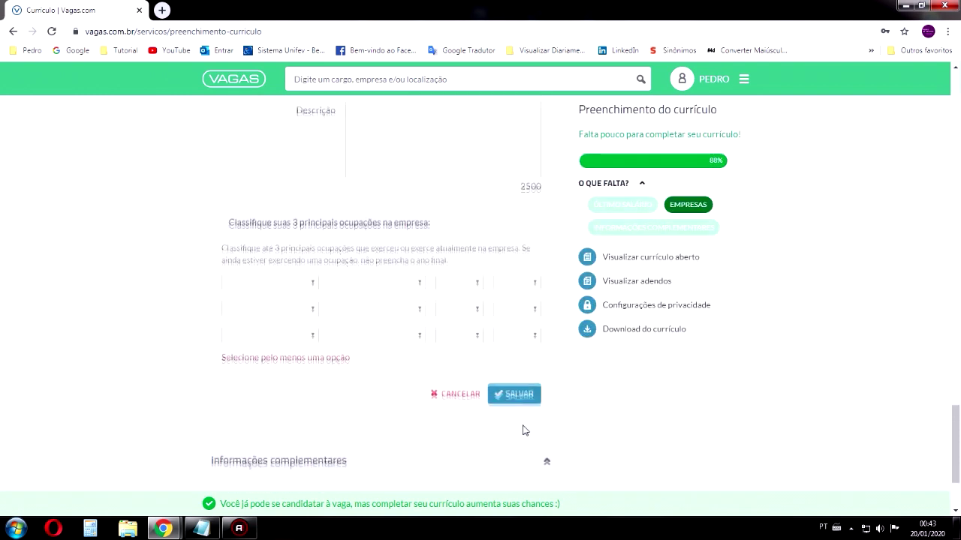
pyautogui.scroll(2, 444, 325)
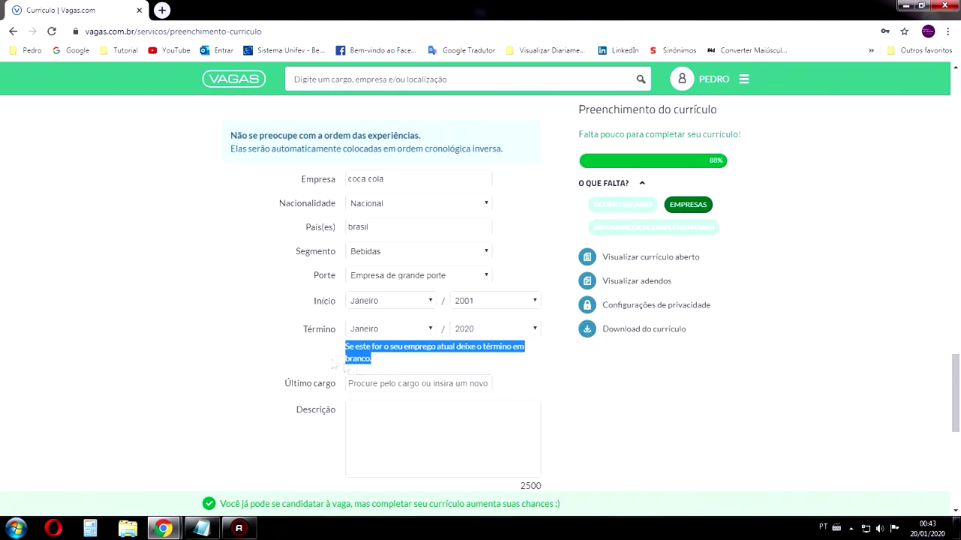
pyautogui.click(398, 358)
pyautogui.tripleClick(385, 351)
pyautogui.click(367, 380)
pyautogui.scroll(-2, 370, 323)
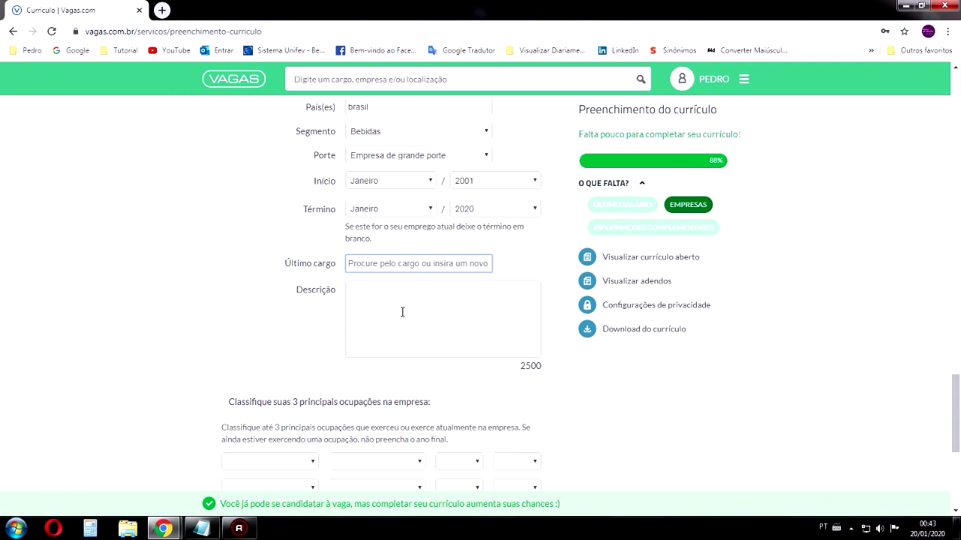
pyautogui.write('gerente')
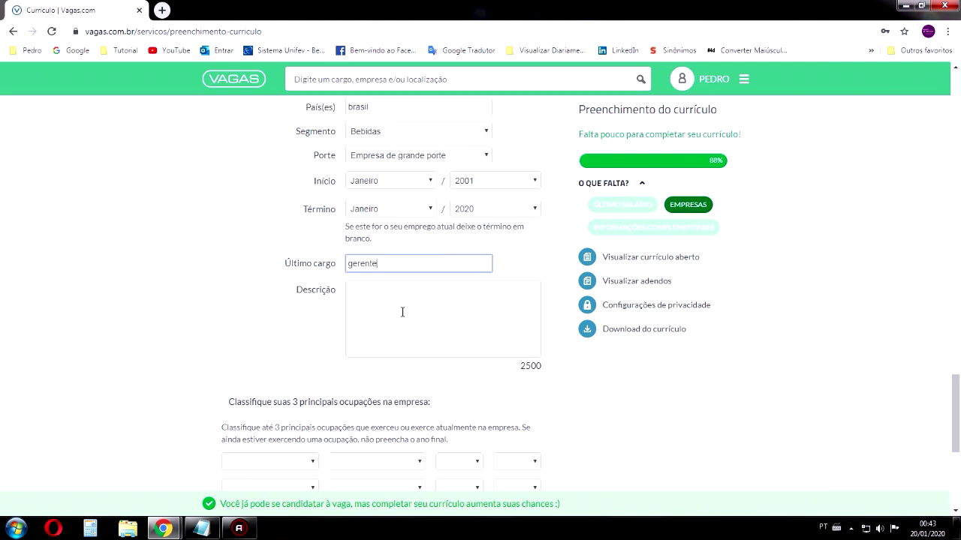
pyautogui.click(402, 312)
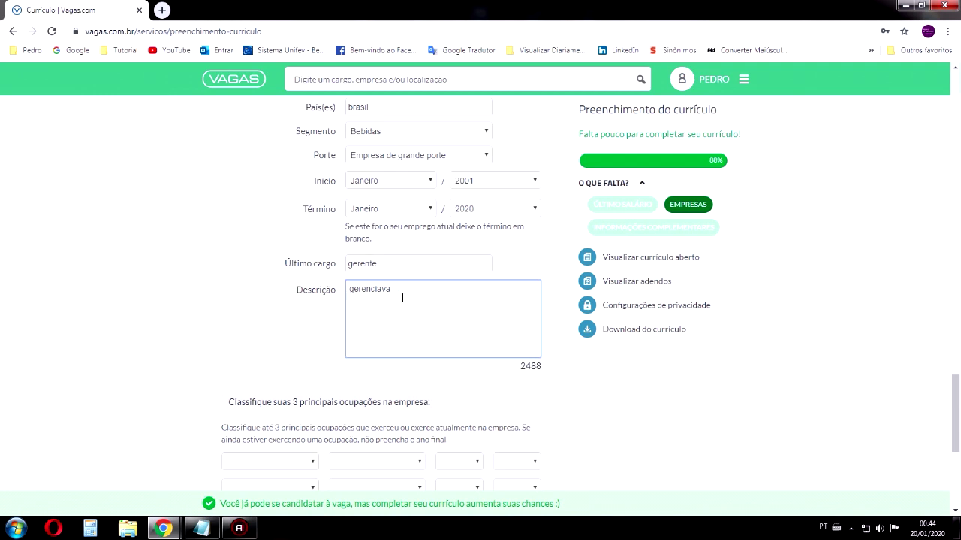
# Write 'distribuição de coca na regão de são paulo' in Descrição, correcting the misspellings
pyautogui.write('distribuiçao de')
pyautogui.rightClick(431, 293)
pyautogui.click(488, 298)
pyautogui.click(457, 289)
pyautogui.write('coca na ar')
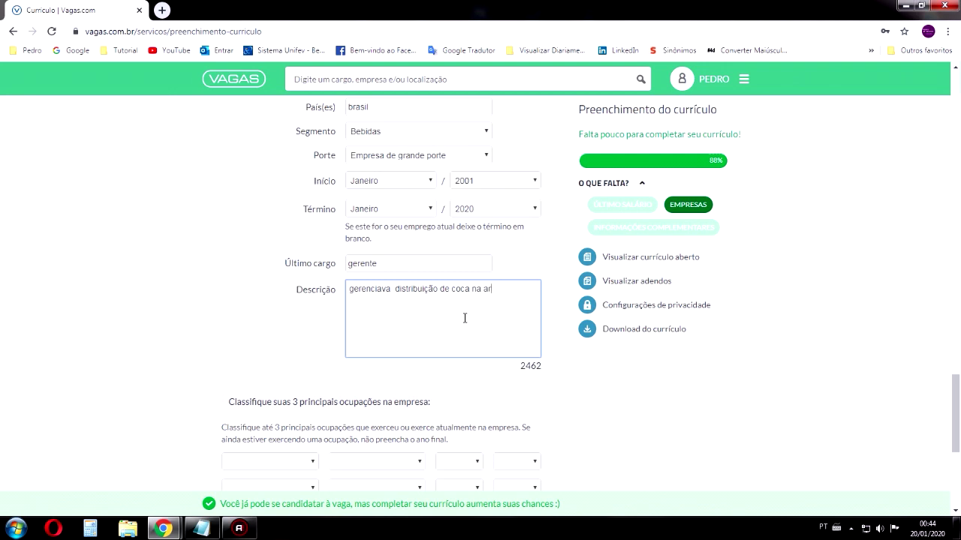
pyautogui.write('gao de sap')
pyautogui.write(' paulo')
pyautogui.click(495, 293)
pyautogui.write('e')
pyautogui.rightClick(527, 292)
pyautogui.click(546, 300)
pyautogui.rightClick(492, 291)
pyautogui.click(510, 299)
# Prefix the line with a dash and add a second line '- acompanhamento de carga'
pyautogui.click(350, 295)
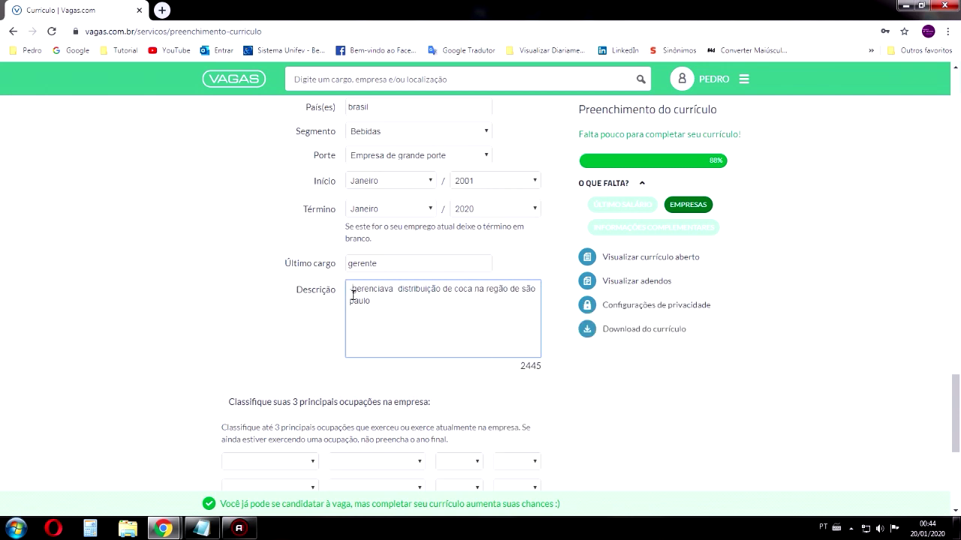
pyautogui.write('-')
pyautogui.click(396, 321)
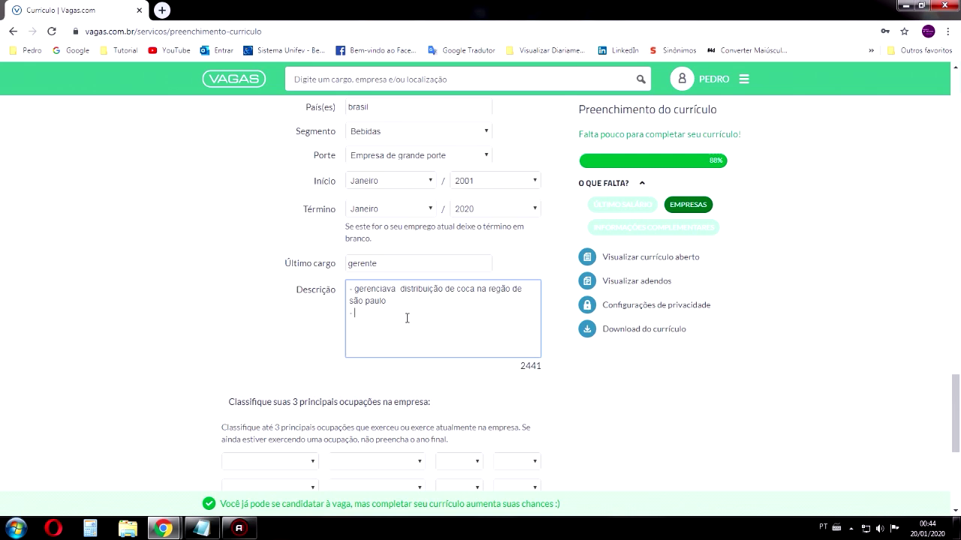
pyautogui.write('ac')
pyautogui.press('BackSpace')
pyautogui.press('BackSpace')
pyautogui.write('acompanhamento de carga')
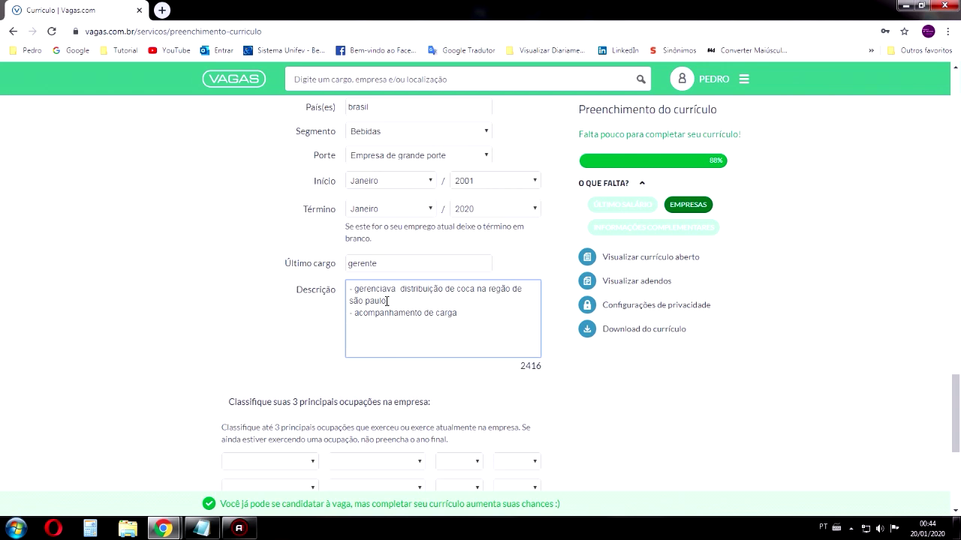
pyautogui.scroll(-2, 386, 301)
# Set the first two occupation levels to Auxiliar/Operacional
pyautogui.click(300, 283)
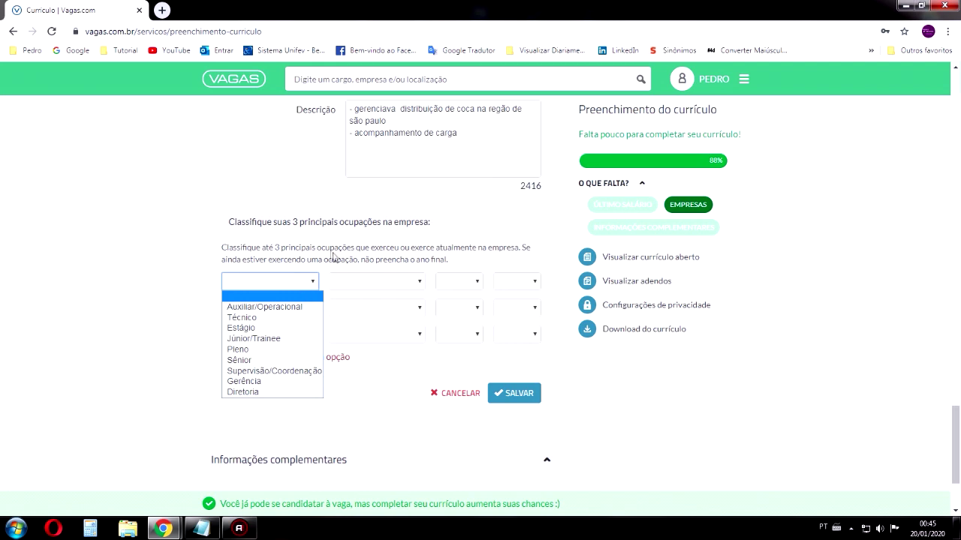
pyautogui.click(329, 251)
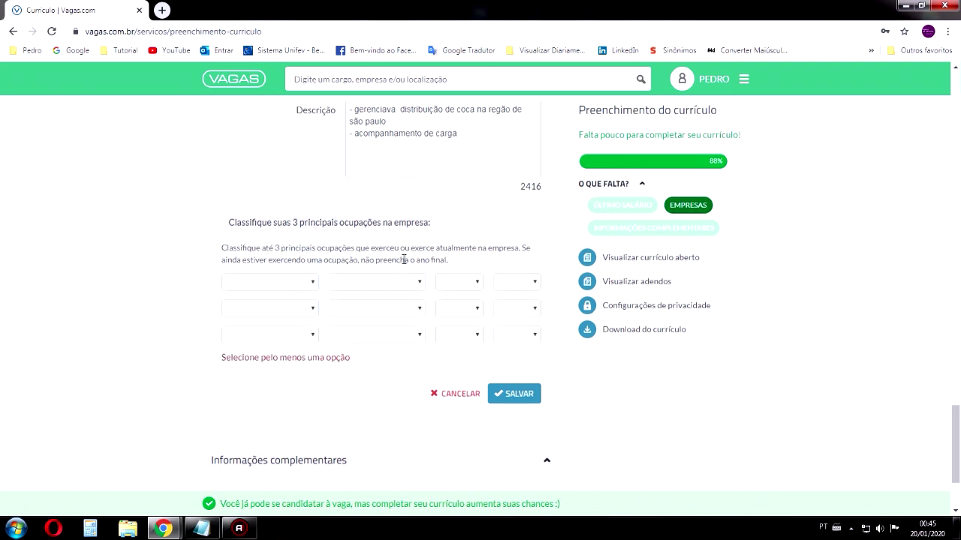
pyautogui.scroll(3, 338, 285)
pyautogui.scroll(-3, 415, 329)
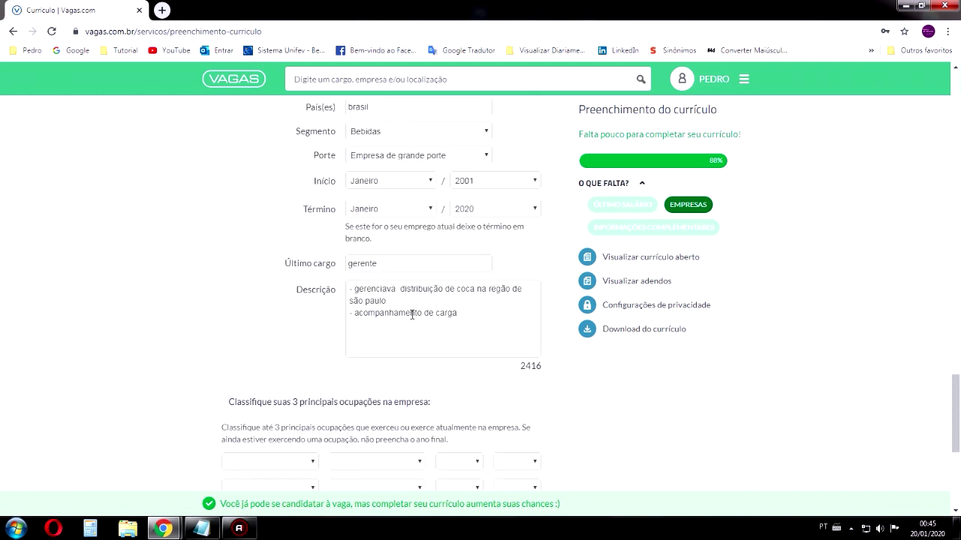
pyautogui.click(268, 340)
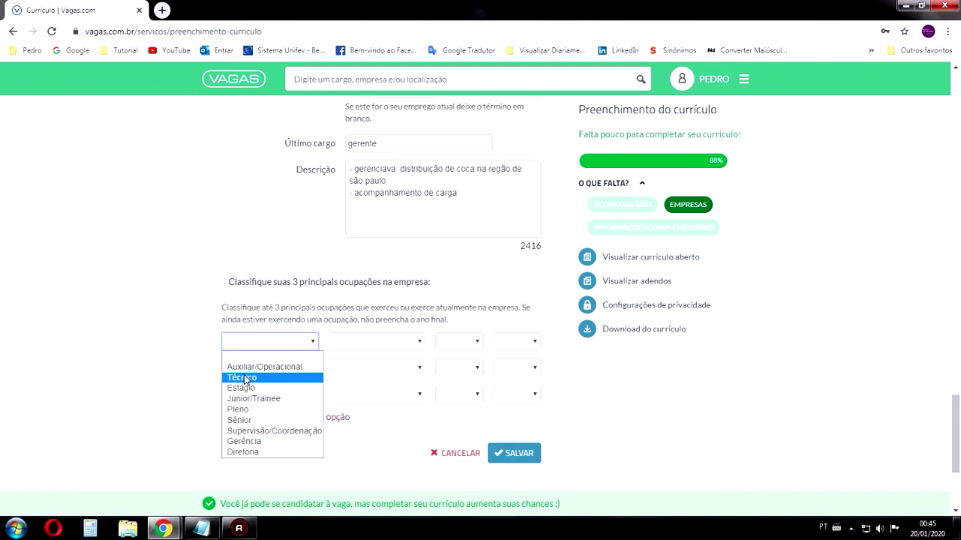
pyautogui.click(254, 367)
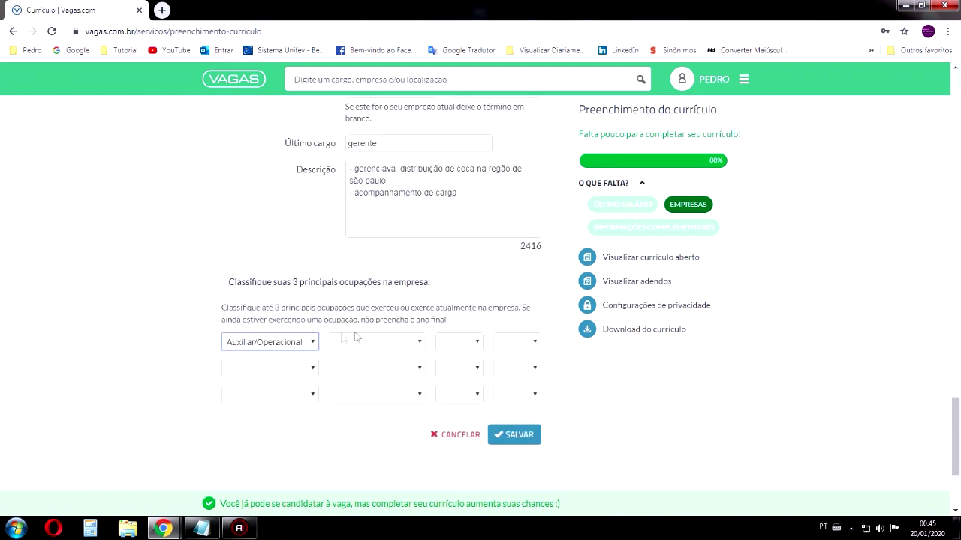
pyautogui.click(256, 368)
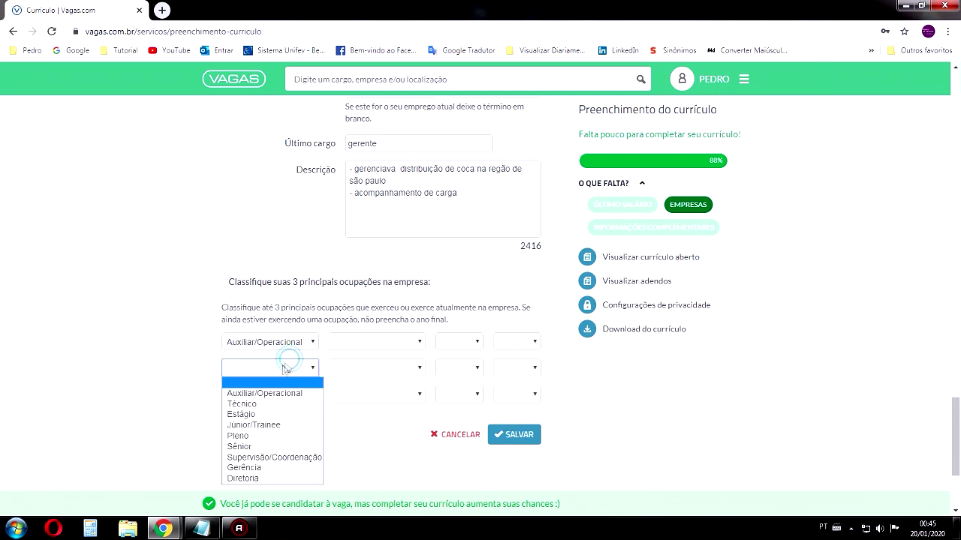
pyautogui.click(255, 392)
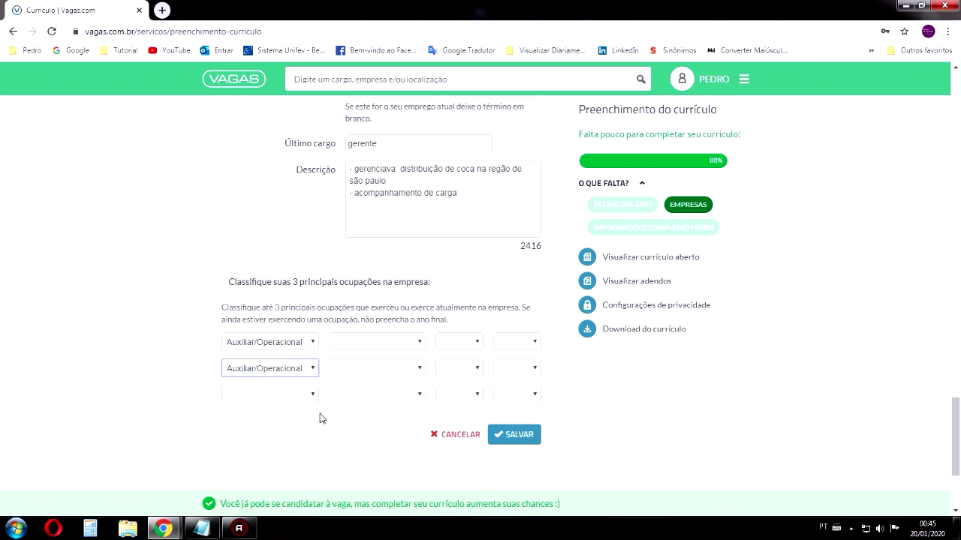
pyautogui.click(291, 394)
pyautogui.scroll(2, 343, 396)
pyautogui.scroll(-3, 433, 345)
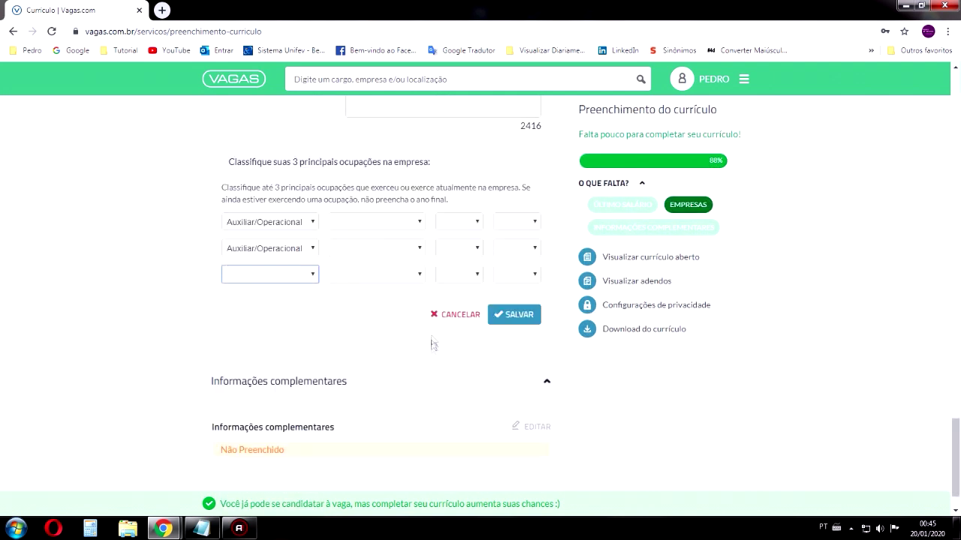
# Attempt to save the job entry, then clear both occupation levels
pyautogui.doubleClick(510, 317)
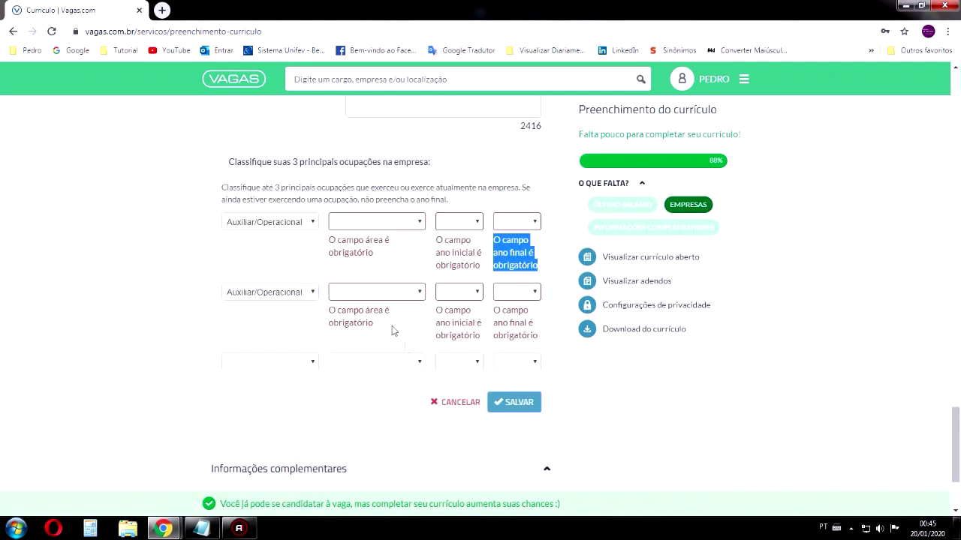
pyautogui.click(310, 294)
pyautogui.click(255, 306)
pyautogui.click(263, 221)
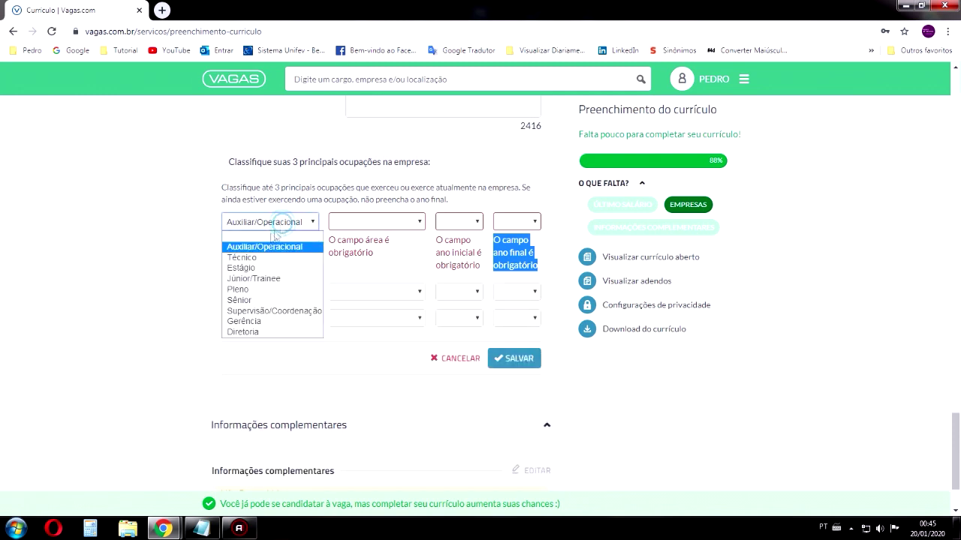
pyautogui.click(263, 233)
pyautogui.click(513, 335)
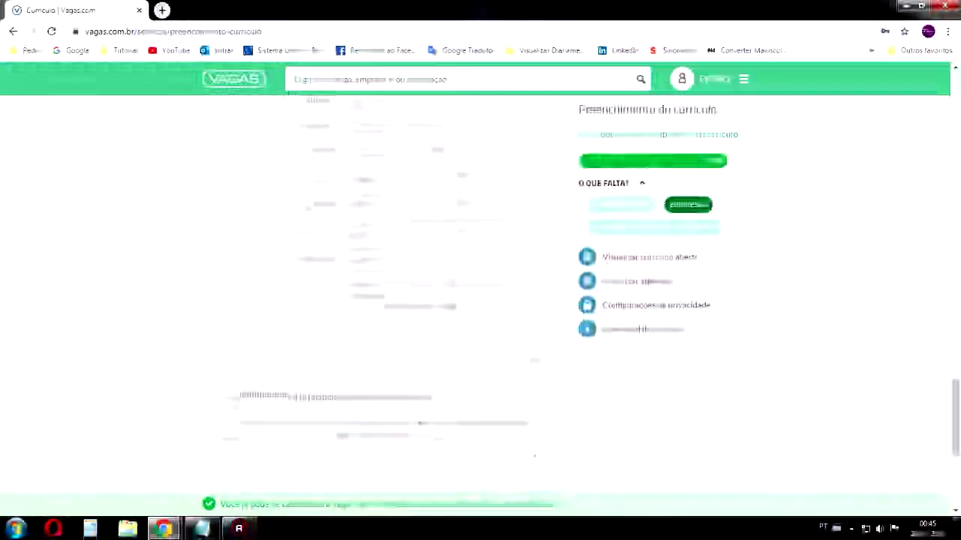
pyautogui.scroll(2, 424, 262)
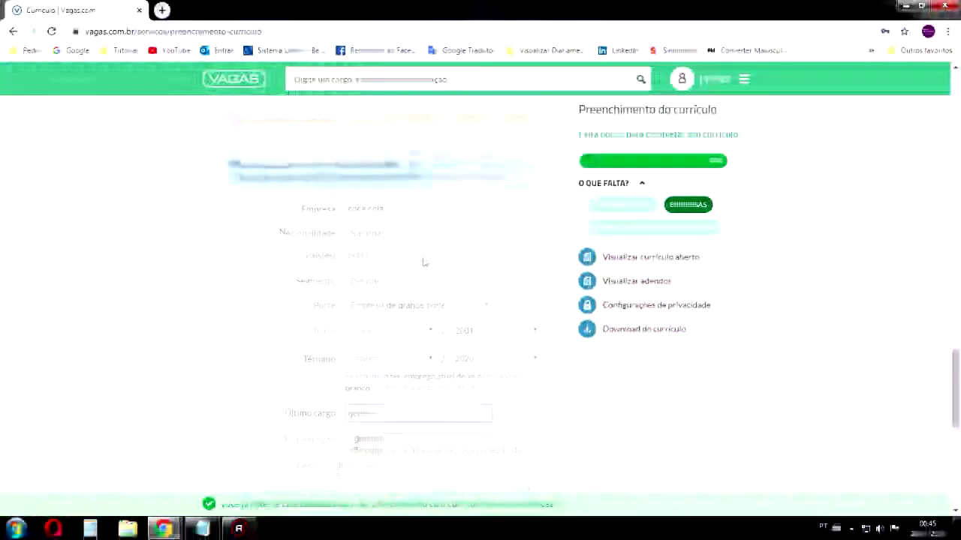
pyautogui.scroll(-4, 424, 262)
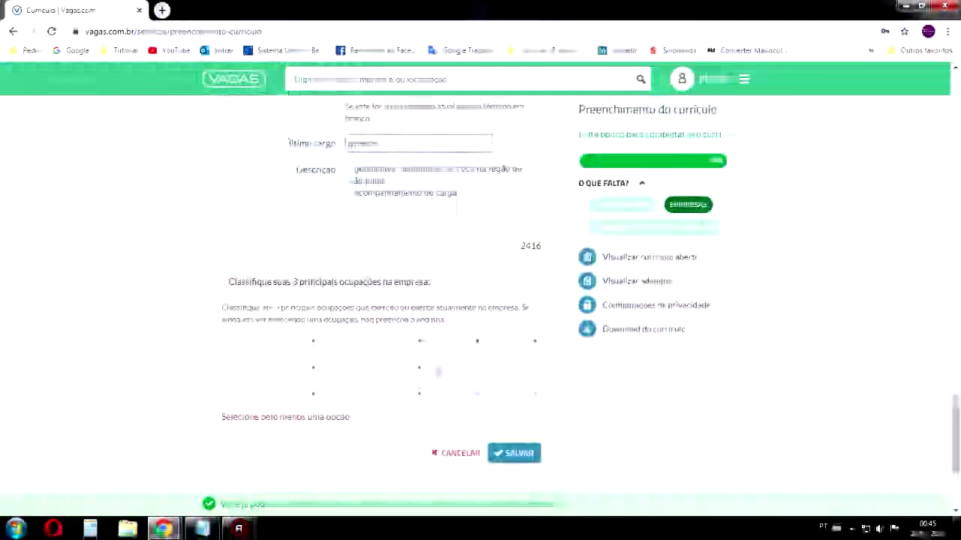
# Choose occupation level Gerência with area Ciências Sociais
pyautogui.click(308, 341)
pyautogui.click(263, 366)
pyautogui.click(397, 341)
pyautogui.scroll(-10, 400, 308)
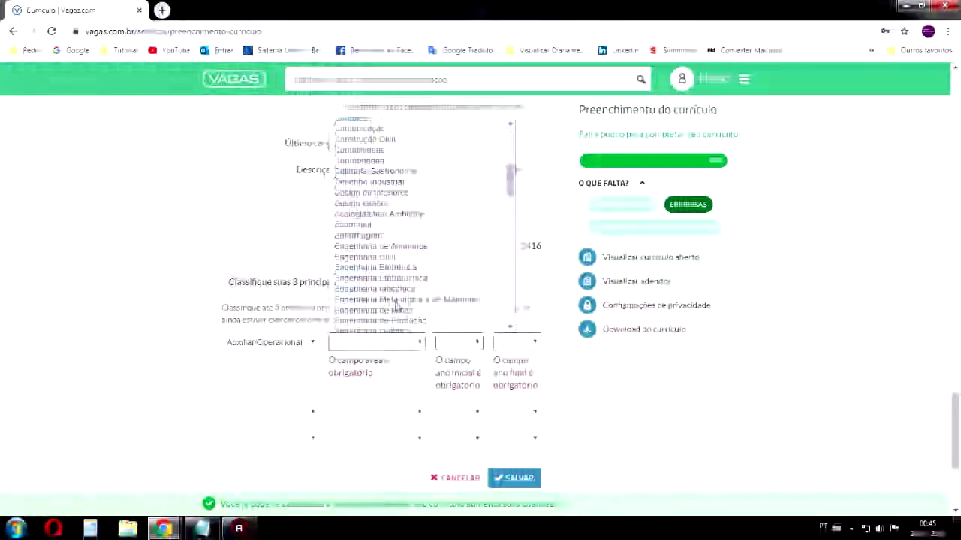
pyautogui.scroll(10, 400, 308)
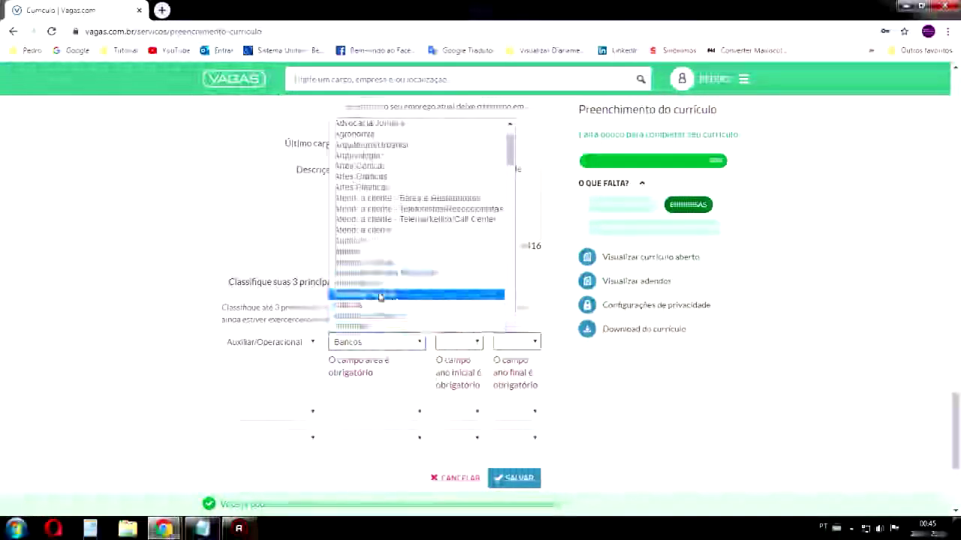
pyautogui.scroll(-1, 370, 270)
pyautogui.click(293, 342)
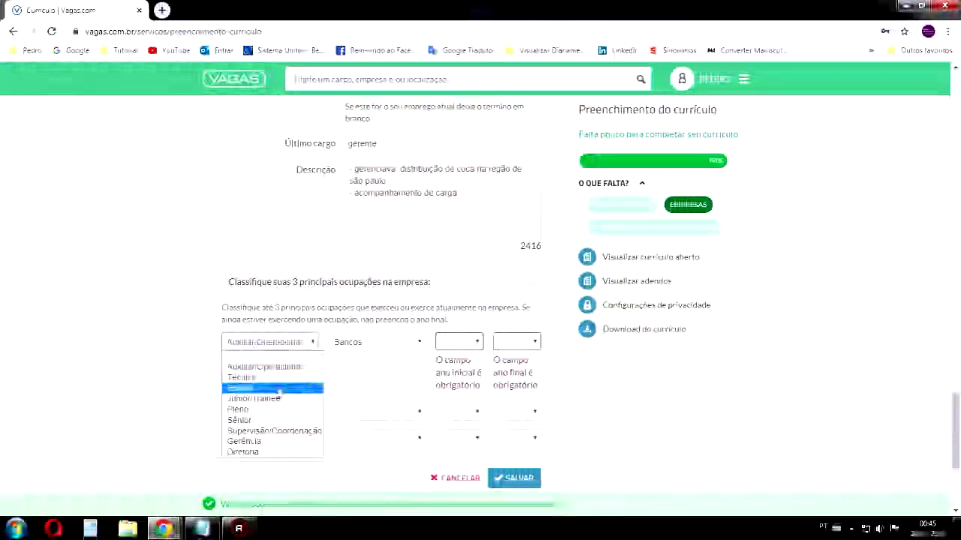
pyautogui.click(261, 445)
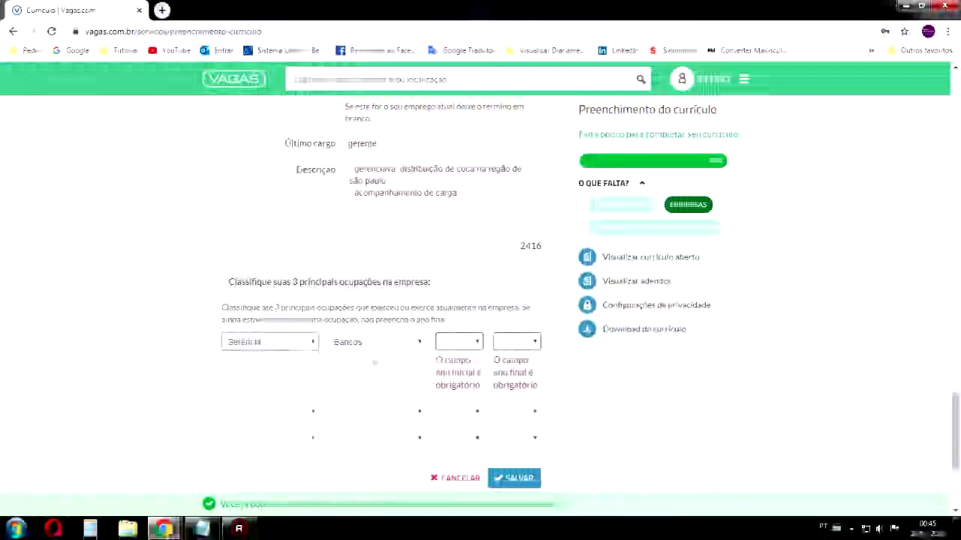
pyautogui.click(375, 342)
pyautogui.press('Down')
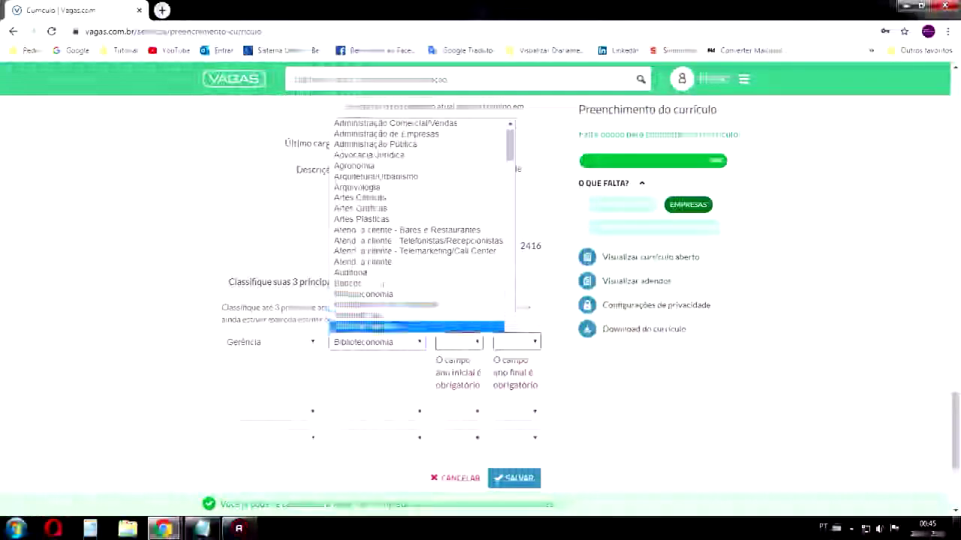
pyautogui.scroll(-4, 392, 224)
pyautogui.scroll(5, 390, 248)
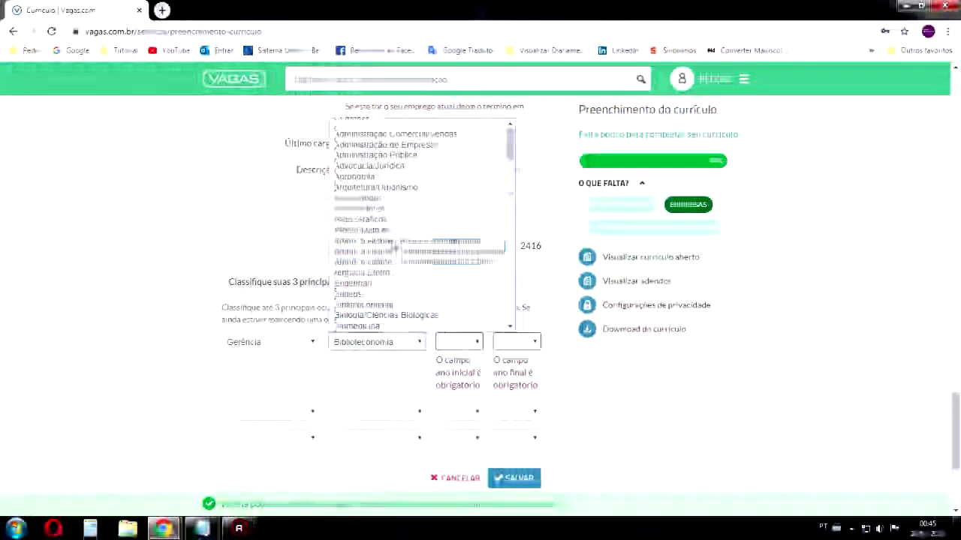
pyautogui.scroll(-4, 390, 252)
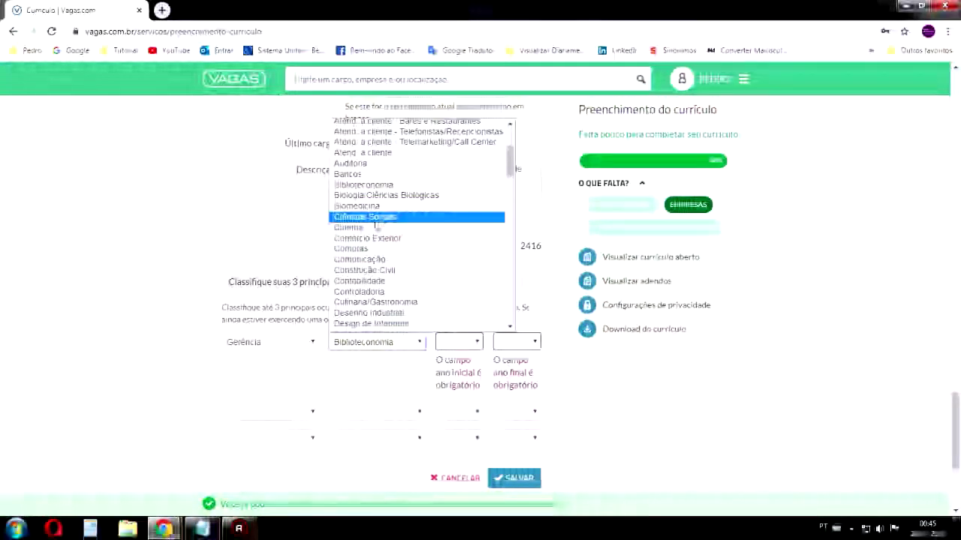
pyautogui.click(379, 216)
# Set the occupation period from 2003 to 2012 and save the coca cola job
pyautogui.click(459, 342)
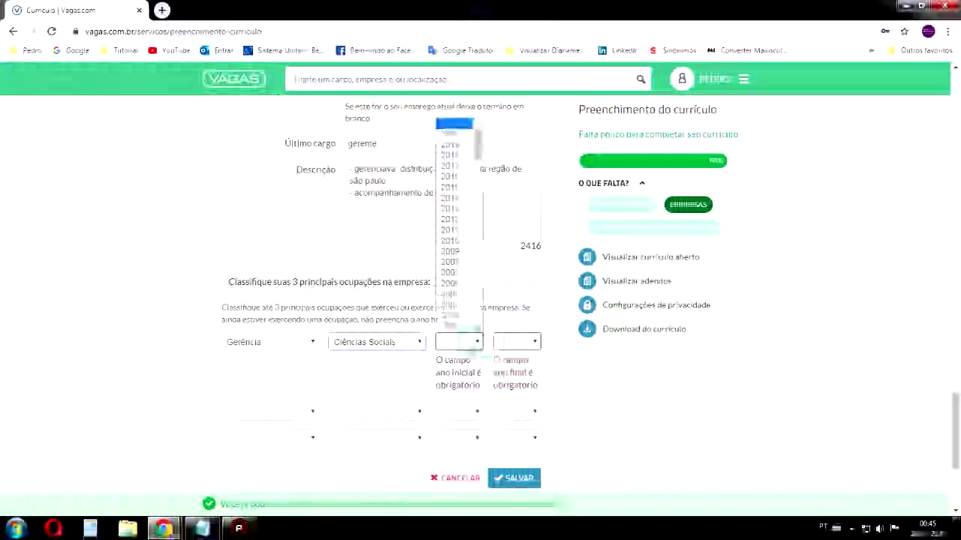
pyautogui.click(454, 312)
pyautogui.click(511, 341)
pyautogui.click(510, 280)
pyautogui.click(511, 342)
pyautogui.click(518, 326)
pyautogui.click(510, 342)
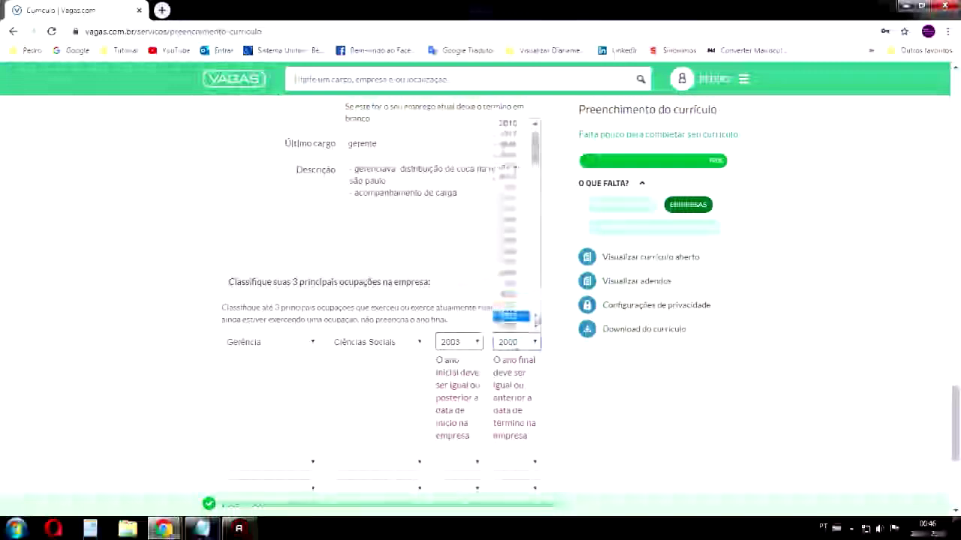
pyautogui.click(507, 216)
pyautogui.scroll(-1, 514, 435)
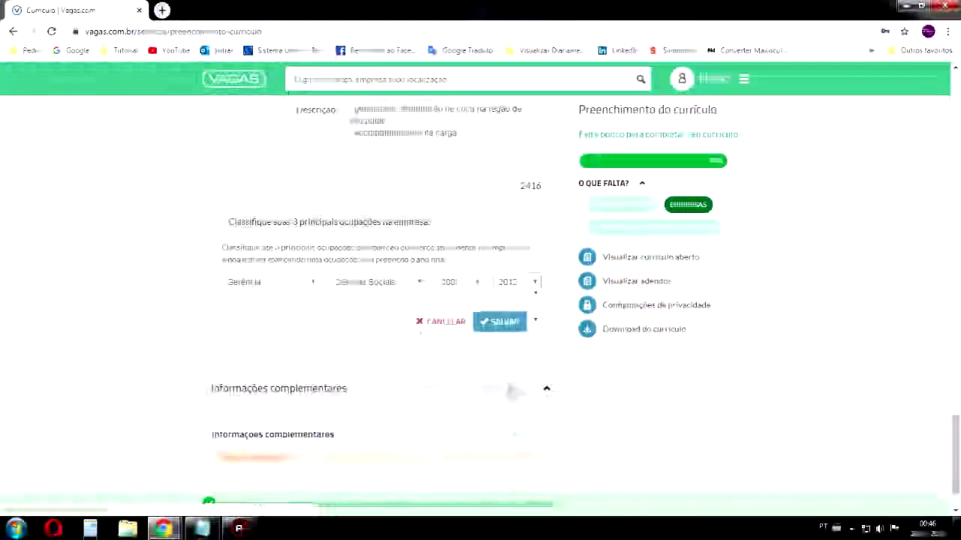
pyautogui.click(497, 322)
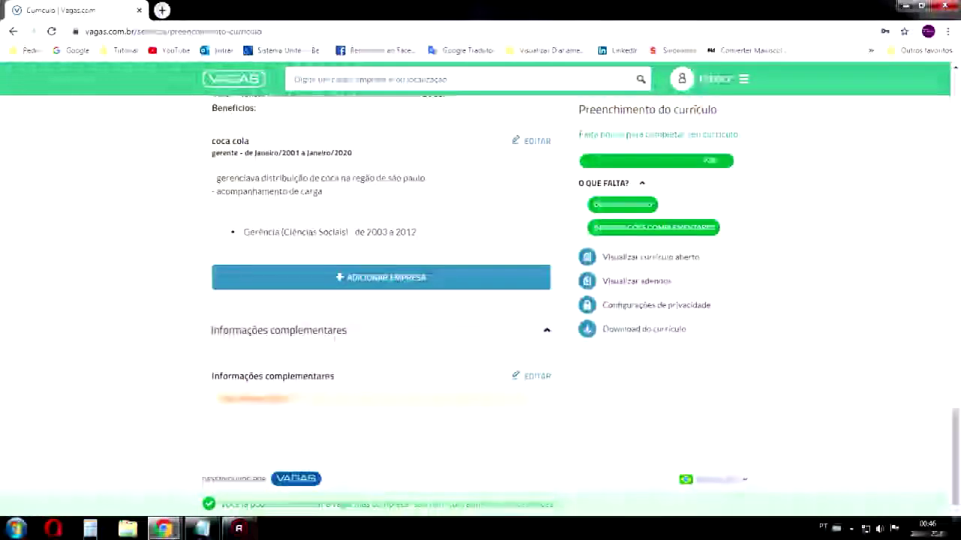
pyautogui.moveTo(418, 233); pyautogui.dragTo(232, 234)
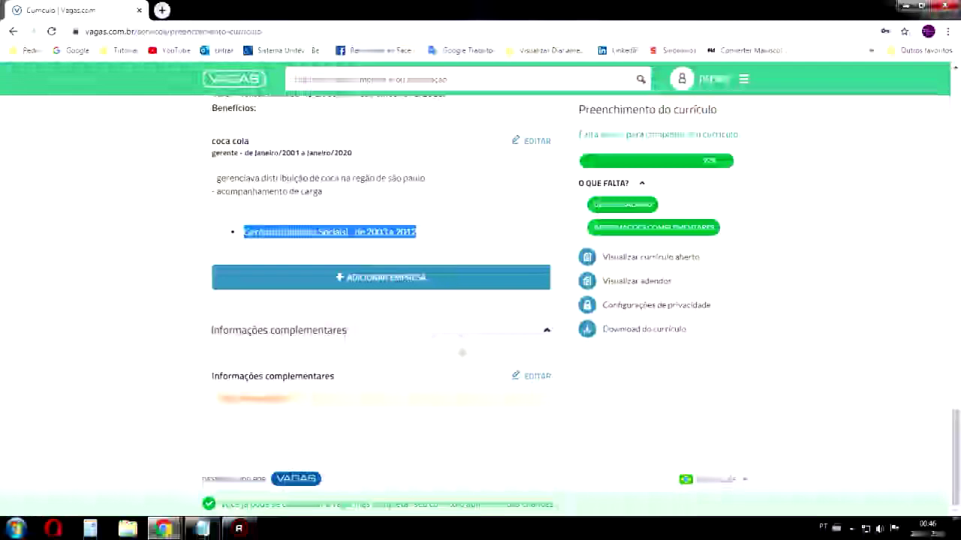
pyautogui.click(537, 376)
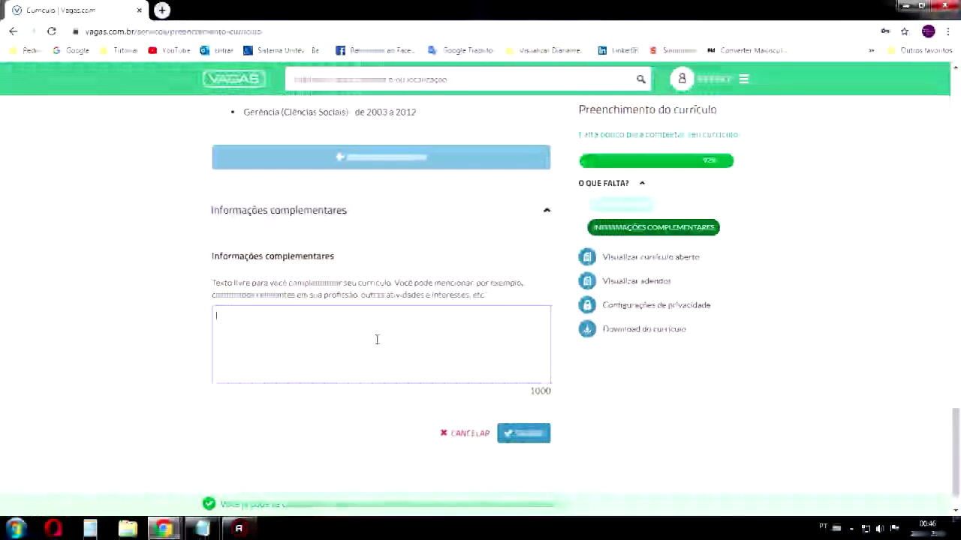
# Enter 'CNH - A/B' and 'Serviços comunitários' on separate lines, fixing the spelling
pyautogui.scroll(2, 377, 339)
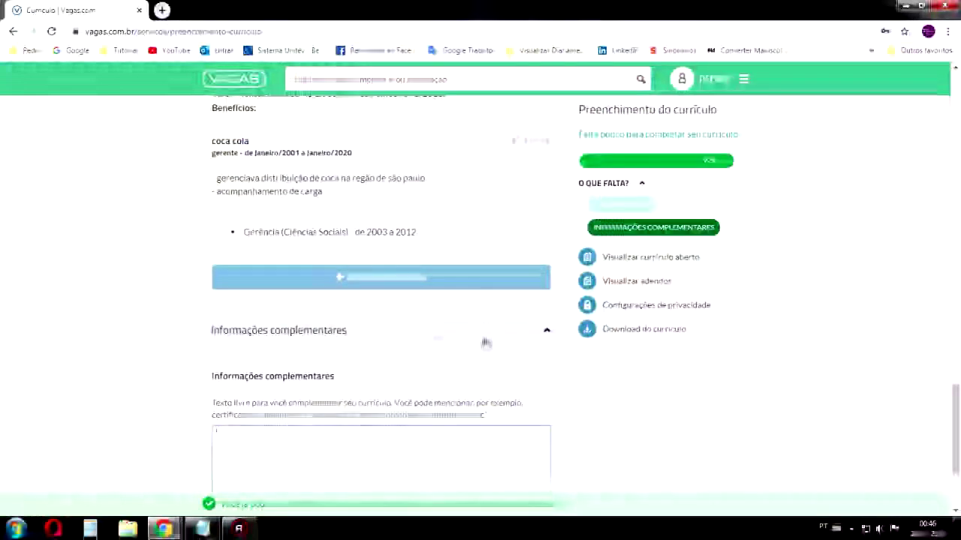
pyautogui.write('CNH - A/B')
pyautogui.scroll(-2, 419, 350)
pyautogui.press('Return')
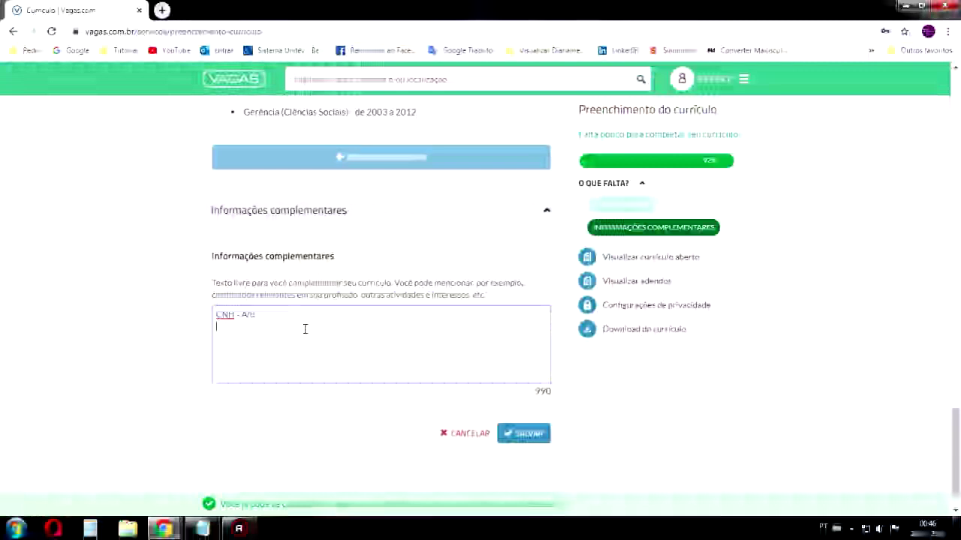
pyautogui.write('Serv')
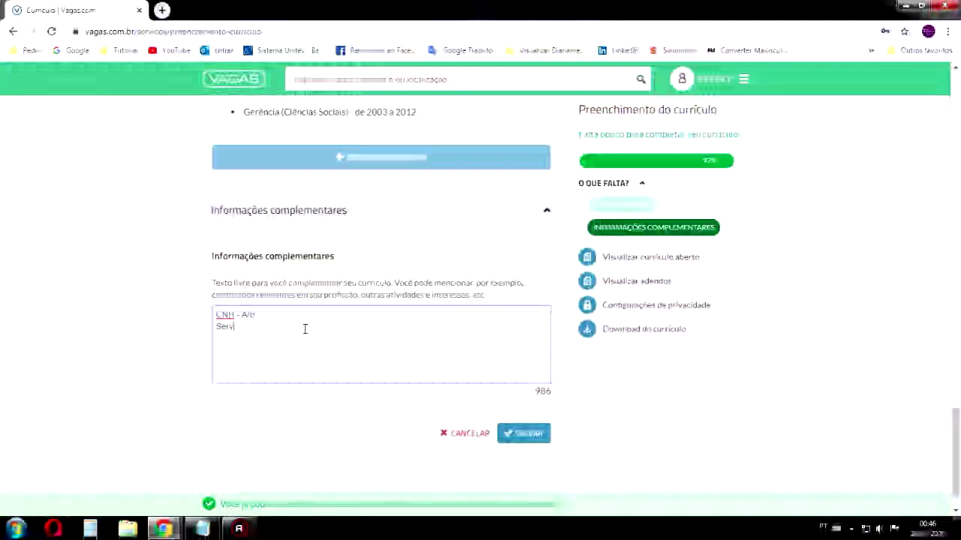
pyautogui.write('iço')
pyautogui.press('BackSpace')
pyautogui.write('os ')
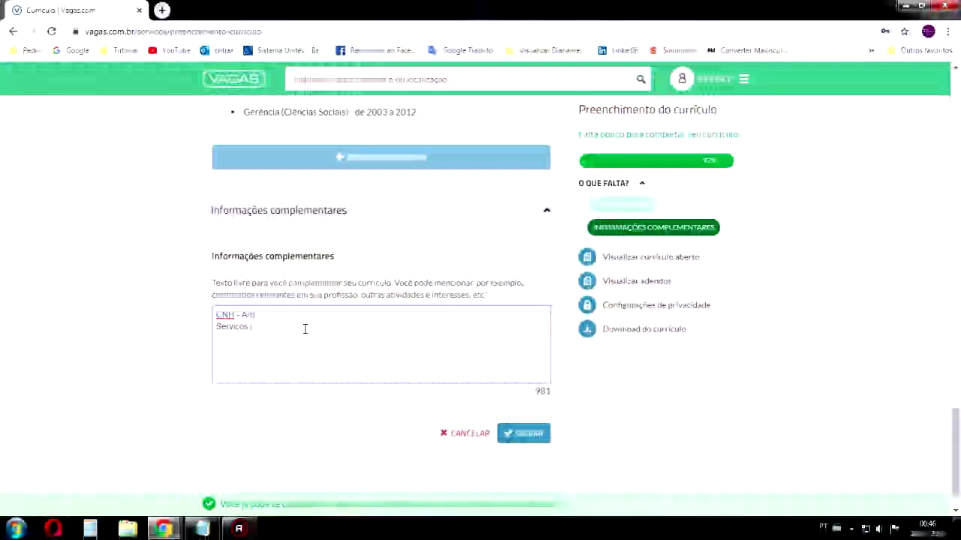
pyautogui.write('comunitarios')
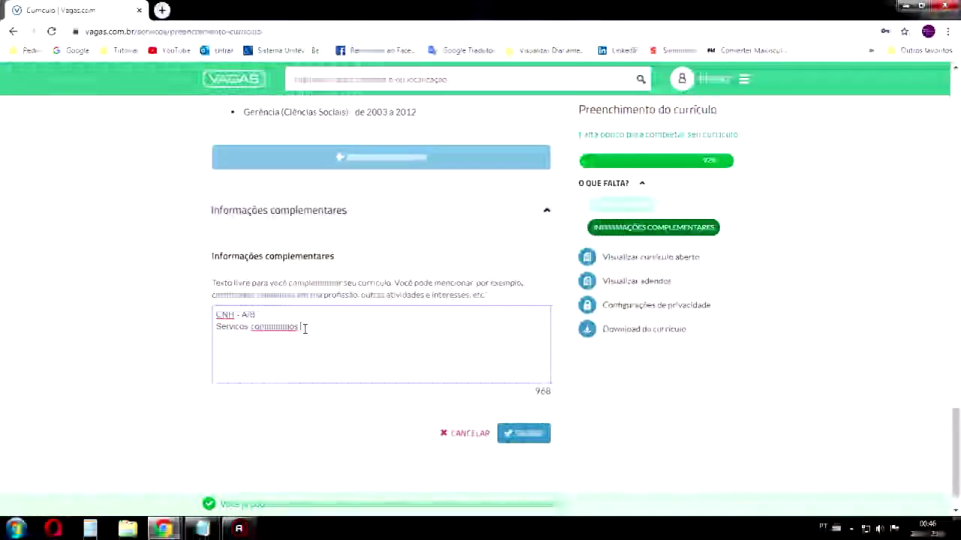
pyautogui.rightClick(277, 327)
pyautogui.click(325, 335)
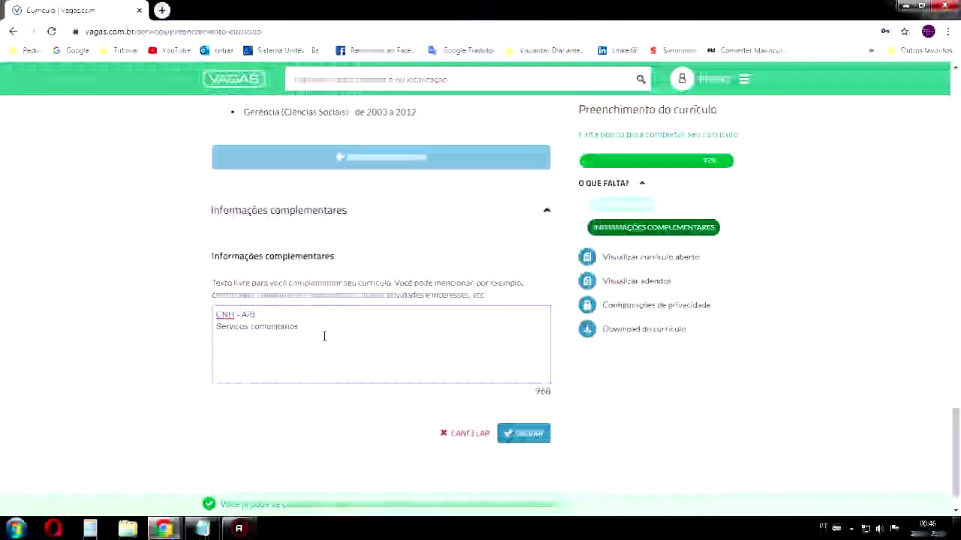
# Add the date line '01/12/2019 a 012/01/2020' below the community service
pyautogui.press('Return')
pyautogui.write('01/2020')
pyautogui.press('BackSpace')
pyautogui.press('Return')
pyautogui.moveTo(248, 339); pyautogui.dragTo(216, 338)
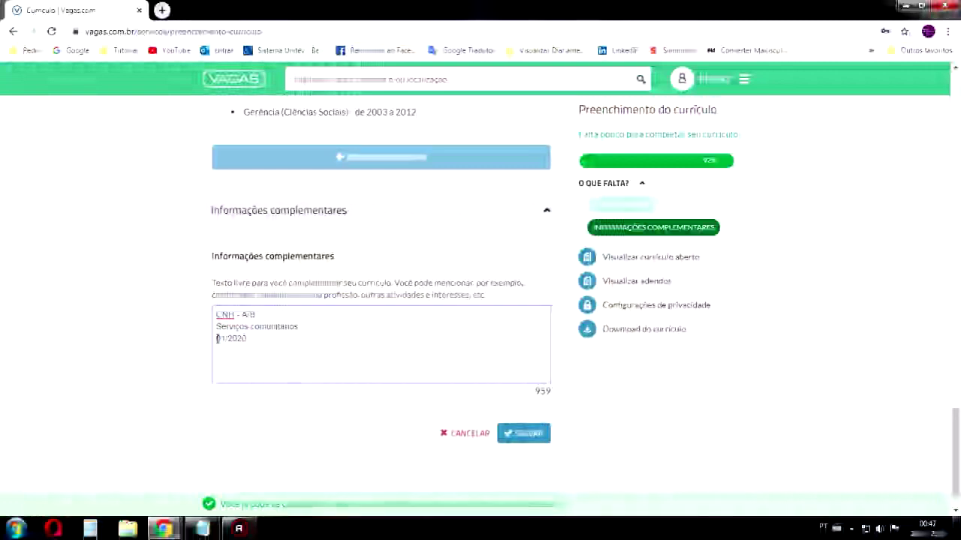
pyautogui.write('01')
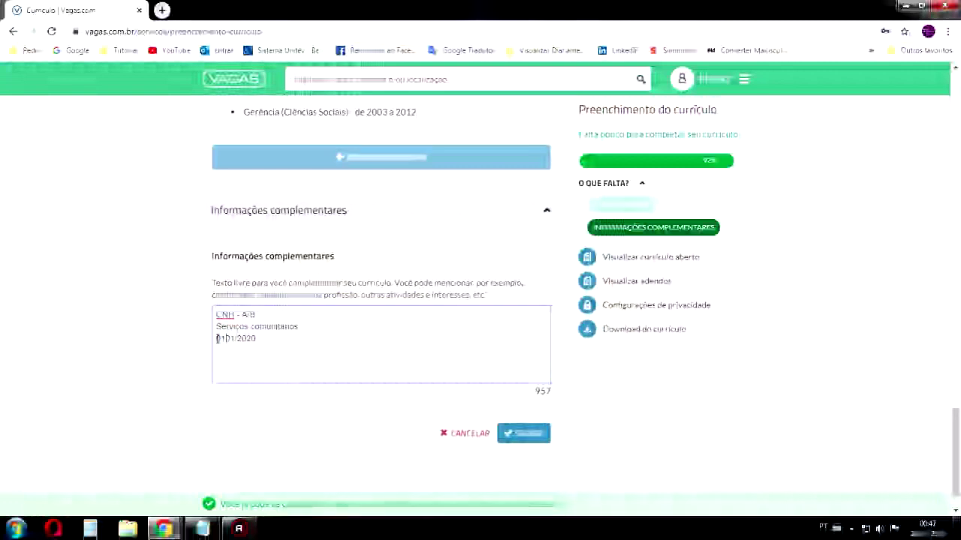
pyautogui.write('/12/201')
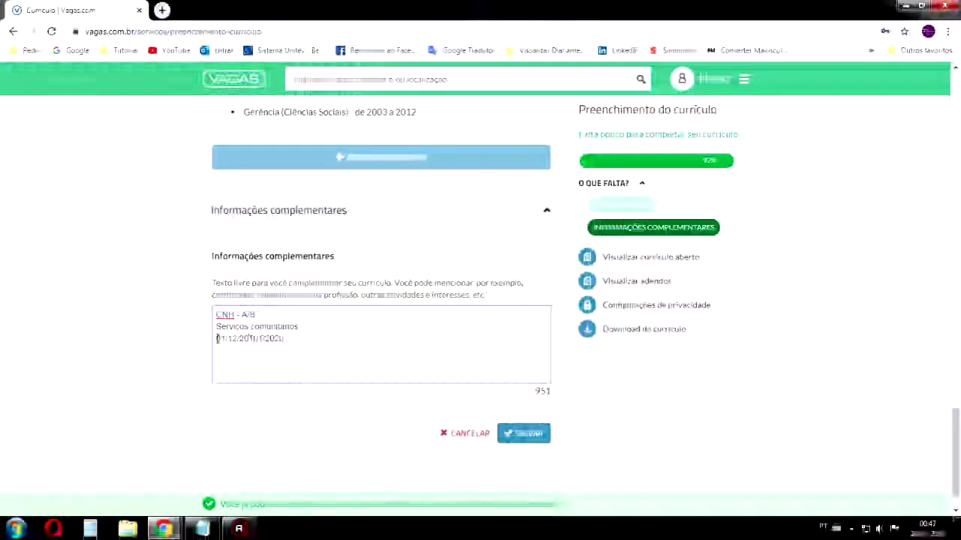
pyautogui.write('9 a')
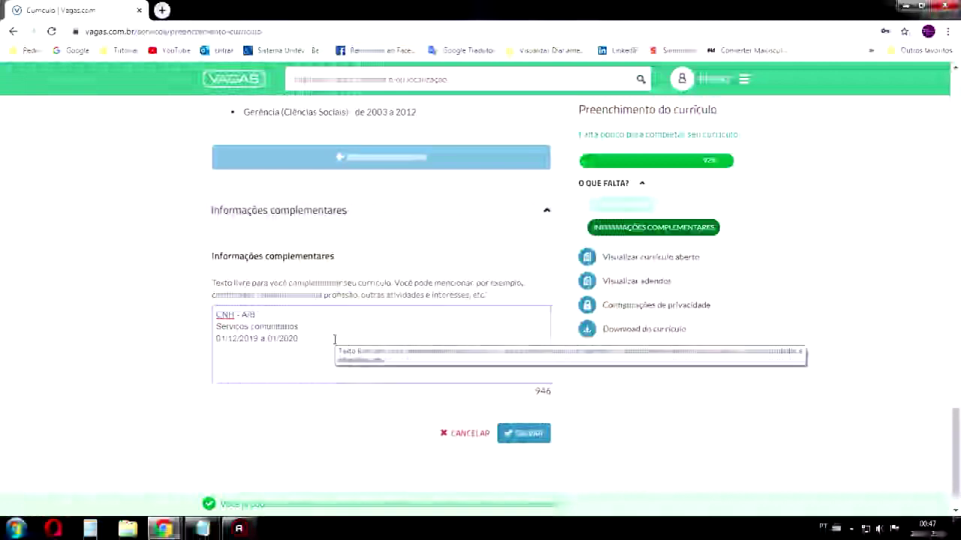
pyautogui.write(' 01/')
pyautogui.press('BackSpace')
pyautogui.write('12/01')
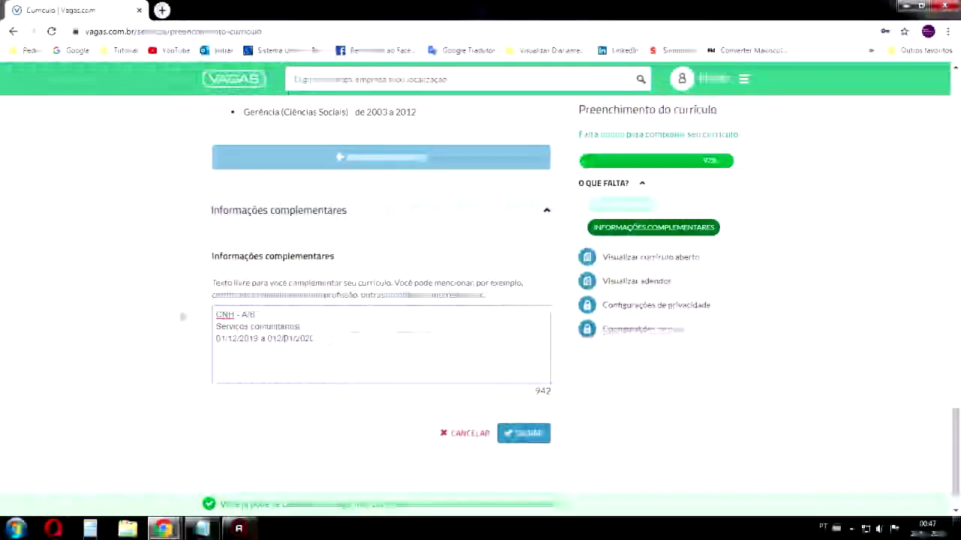
# Add a blank line after CNH - A/B, append '- Auxiliar limpeza', and save
pyautogui.click(272, 315)
pyautogui.press('Return')
pyautogui.click(316, 350)
pyautogui.click(317, 342)
pyautogui.write('- Auxiliar em peza u')
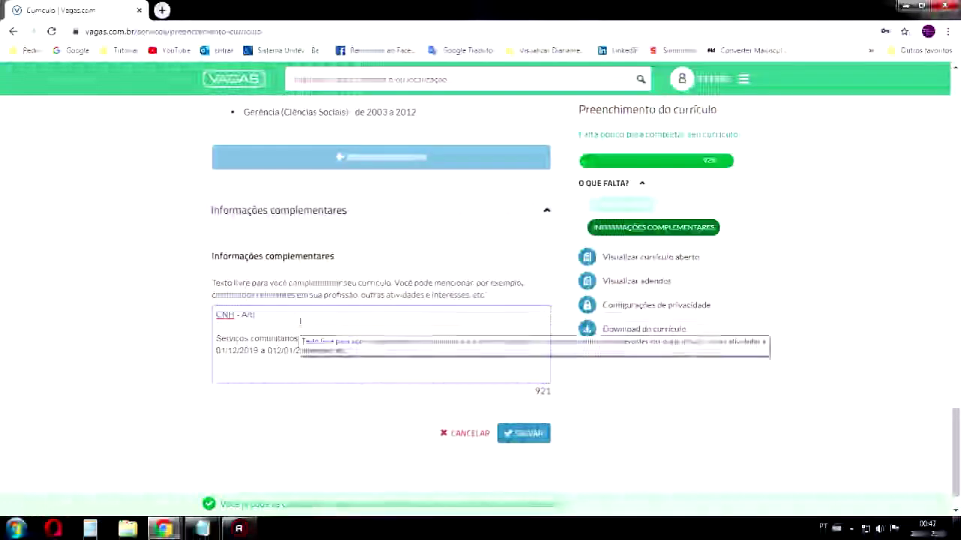
pyautogui.hotkey('ctrl', 'a')
pyautogui.click(397, 366)
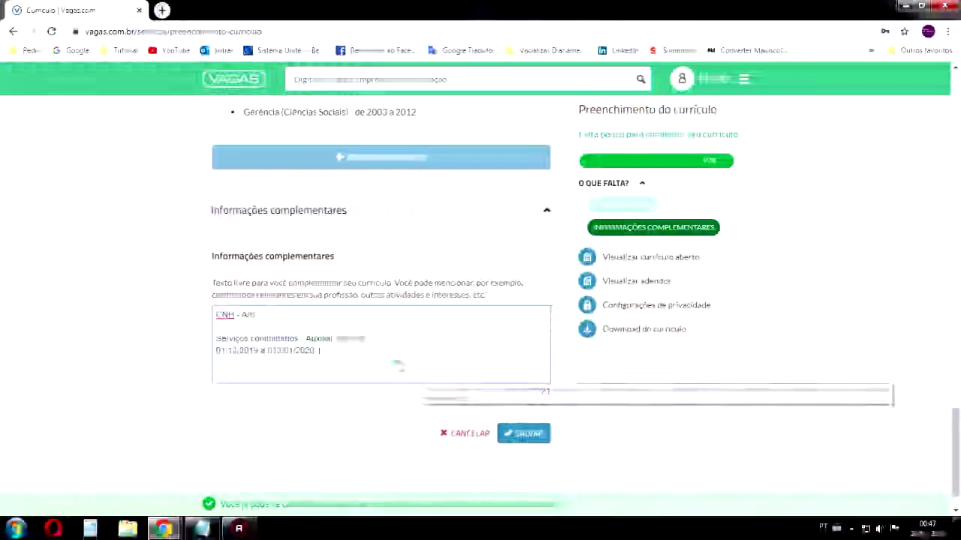
pyautogui.moveTo(263, 315); pyautogui.dragTo(135, 310)
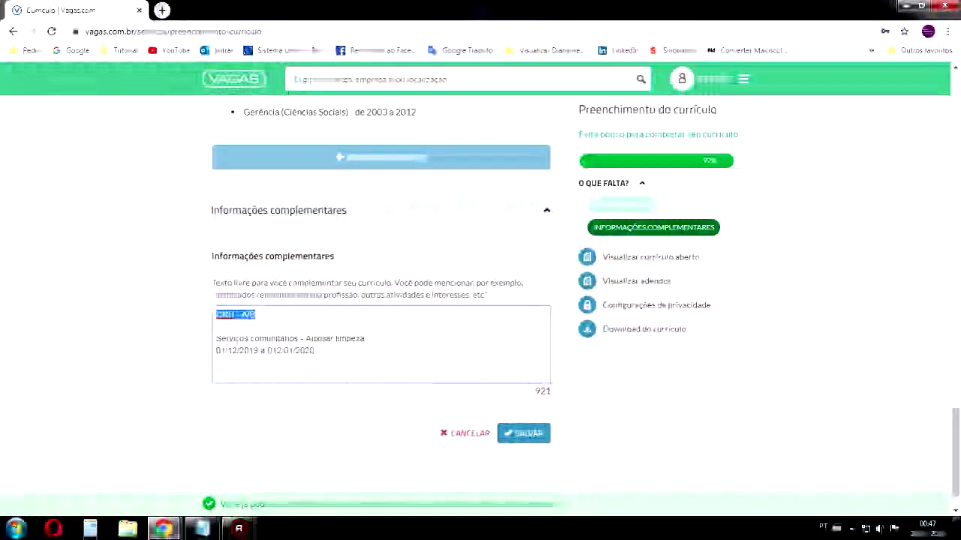
pyautogui.click(523, 435)
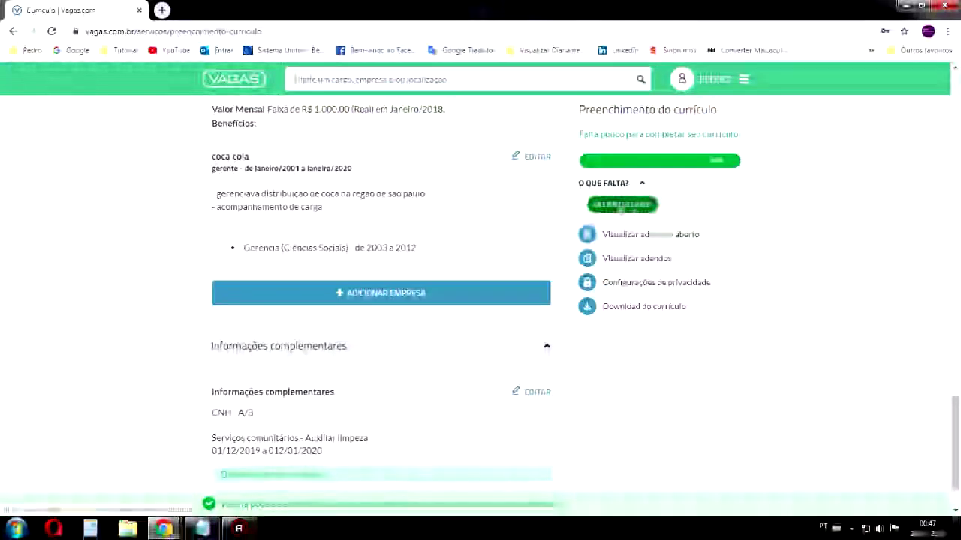
# Add 'Sem outros Benefícios' as other benefits on Último salário and save it
pyautogui.click(624, 209)
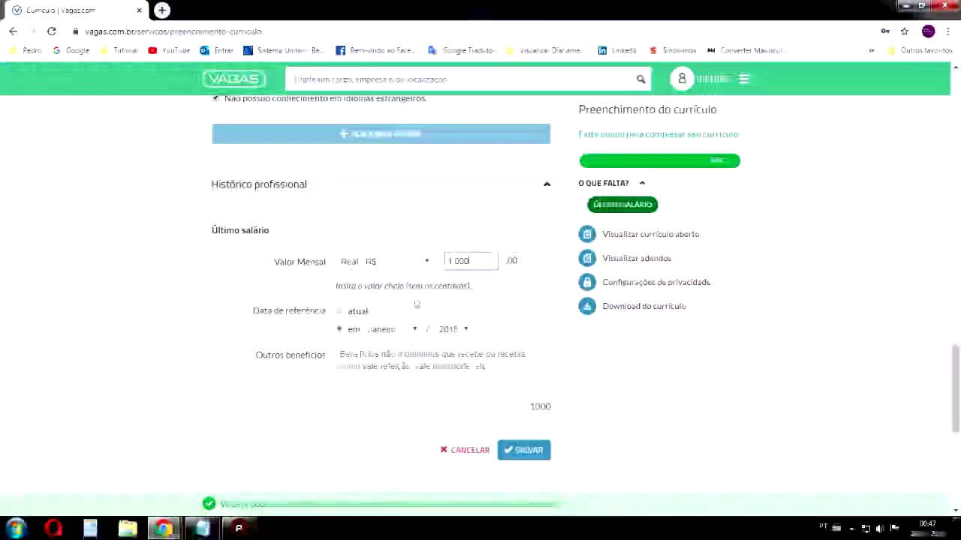
pyautogui.click(425, 353)
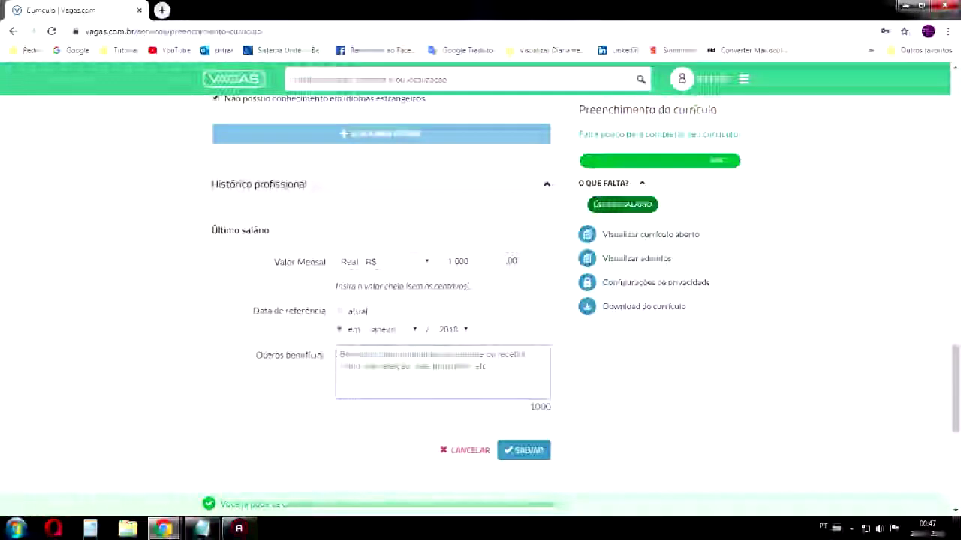
pyautogui.write('Sem outros Benefícios')
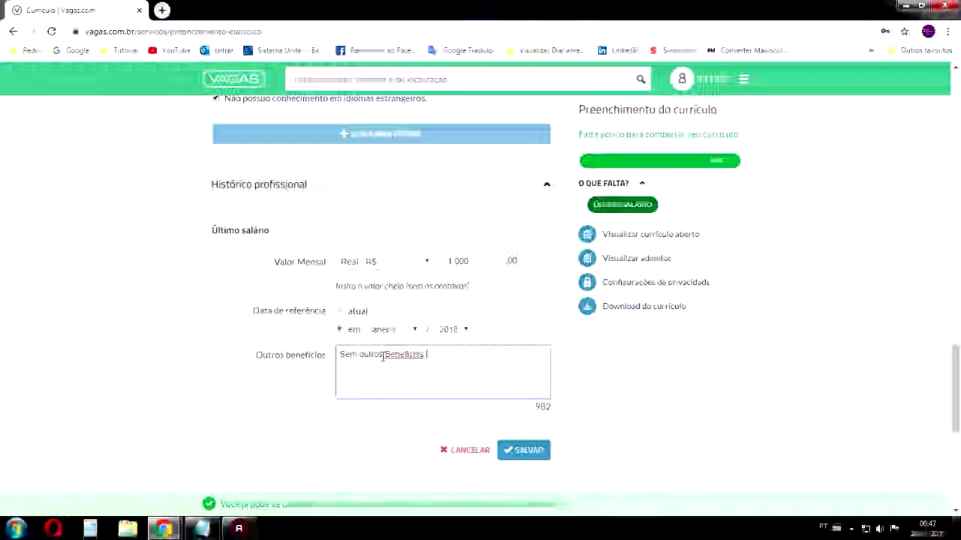
pyautogui.rightClick(387, 348)
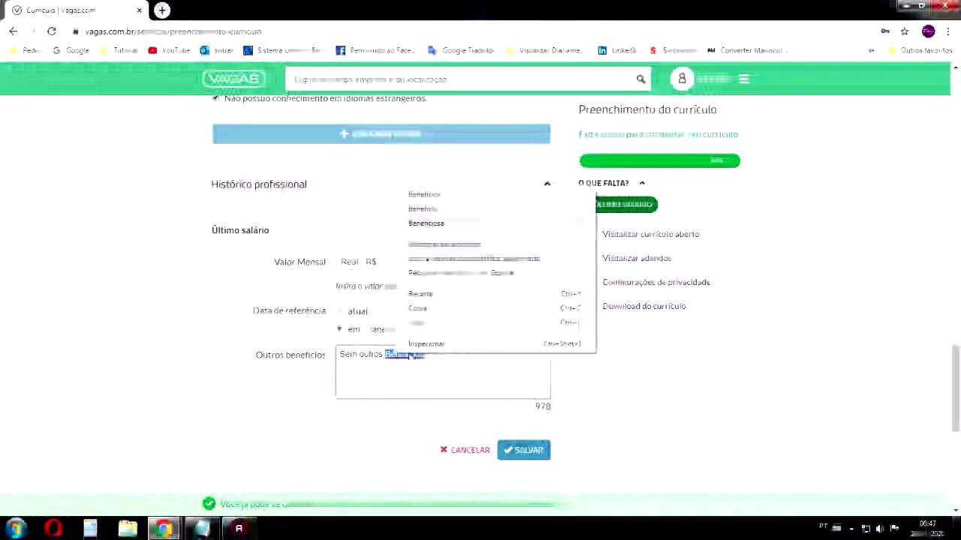
pyautogui.click(426, 222)
pyautogui.scroll(-1, 426, 300)
pyautogui.click(523, 391)
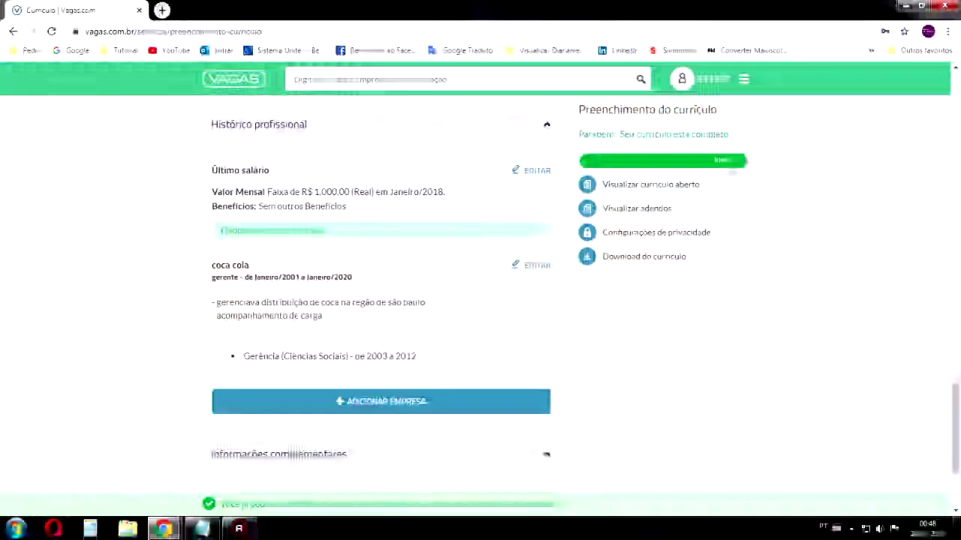
pyautogui.scroll(1, 729, 195)
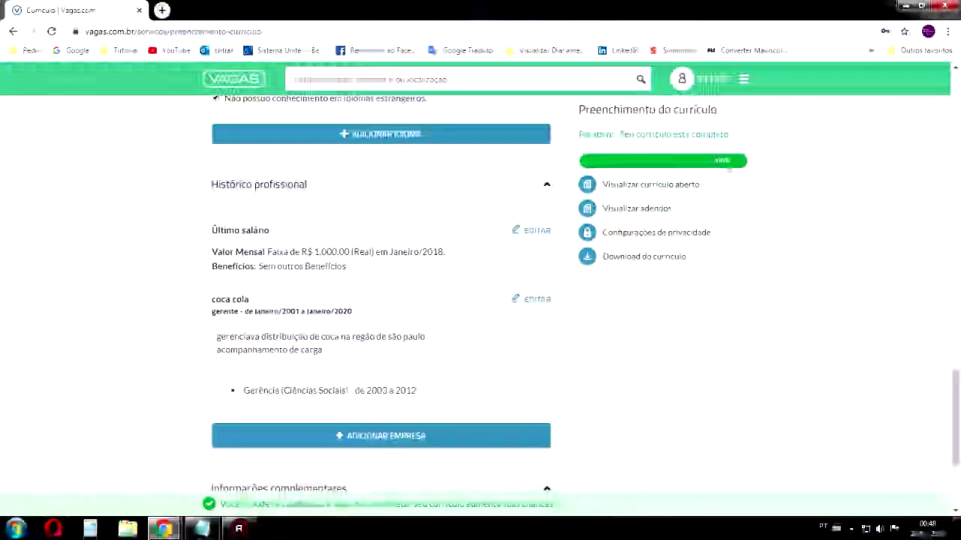
pyautogui.scroll(-3, 379, 293)
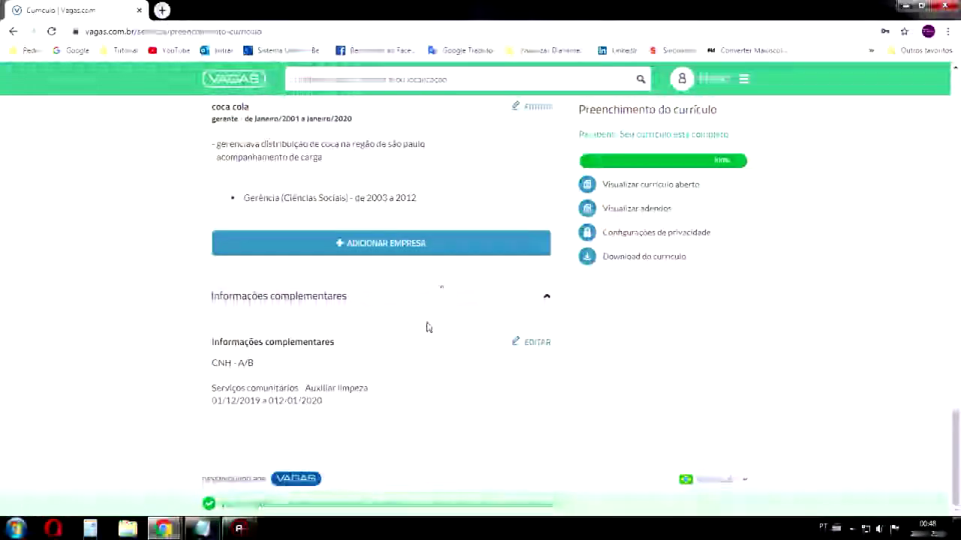
pyautogui.scroll(10, 424, 329)
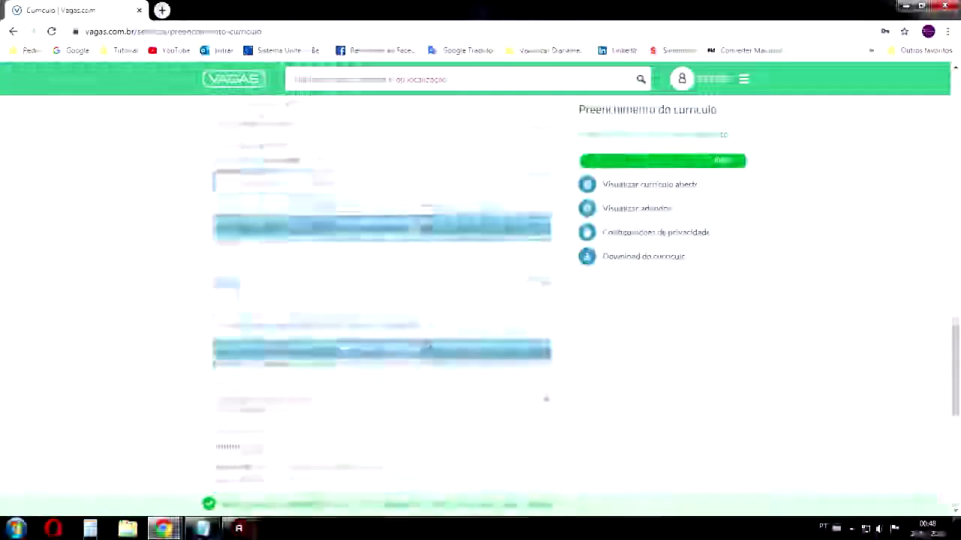
pyautogui.scroll(-2, 392, 354)
pyautogui.scroll(3, 392, 355)
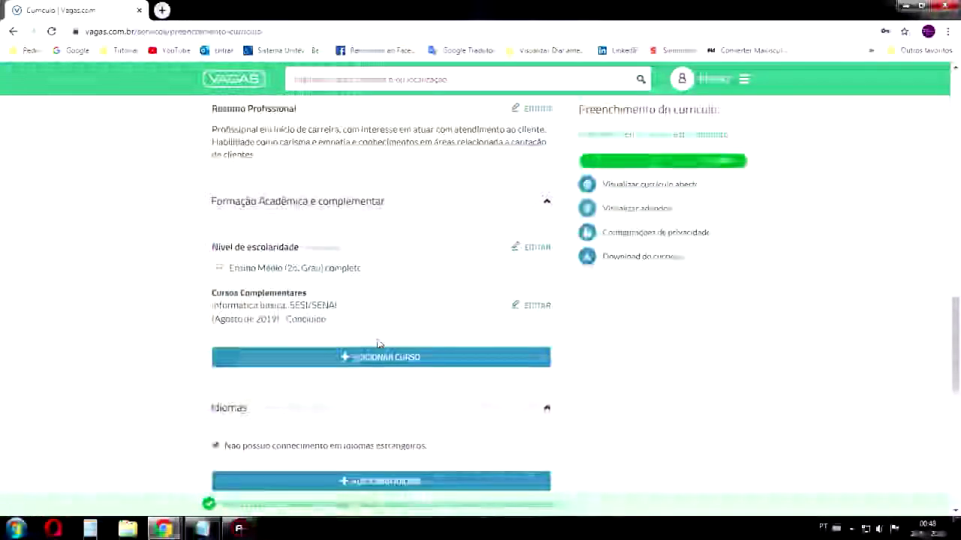
pyautogui.moveTo(257, 275); pyautogui.dragTo(214, 253)
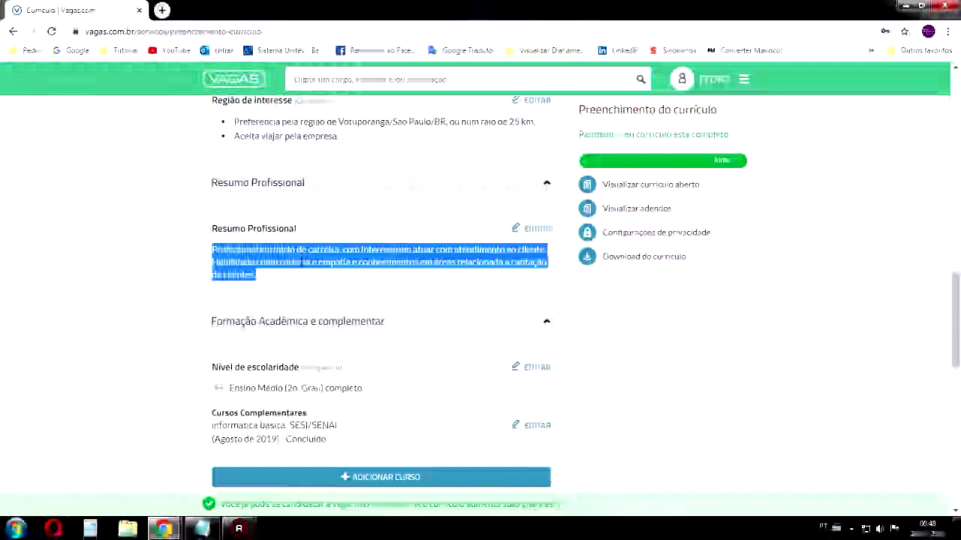
pyautogui.scroll(10, 435, 256)
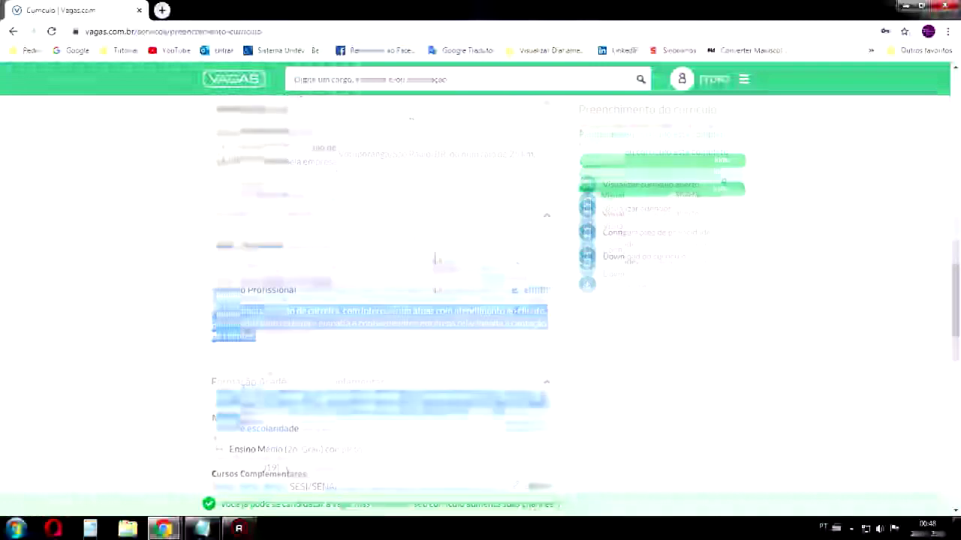
pyautogui.scroll(-8, 331, 283)
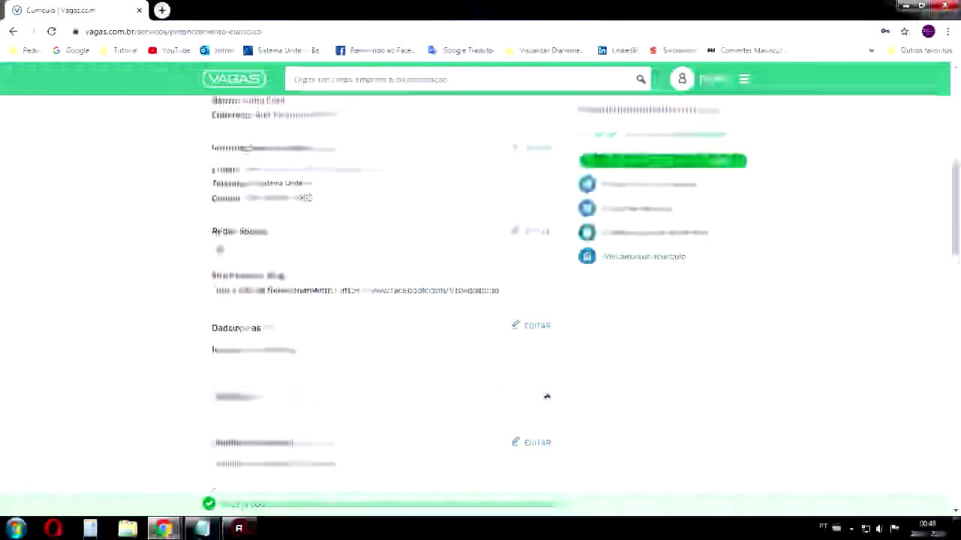
pyautogui.scroll(-3, 331, 283)
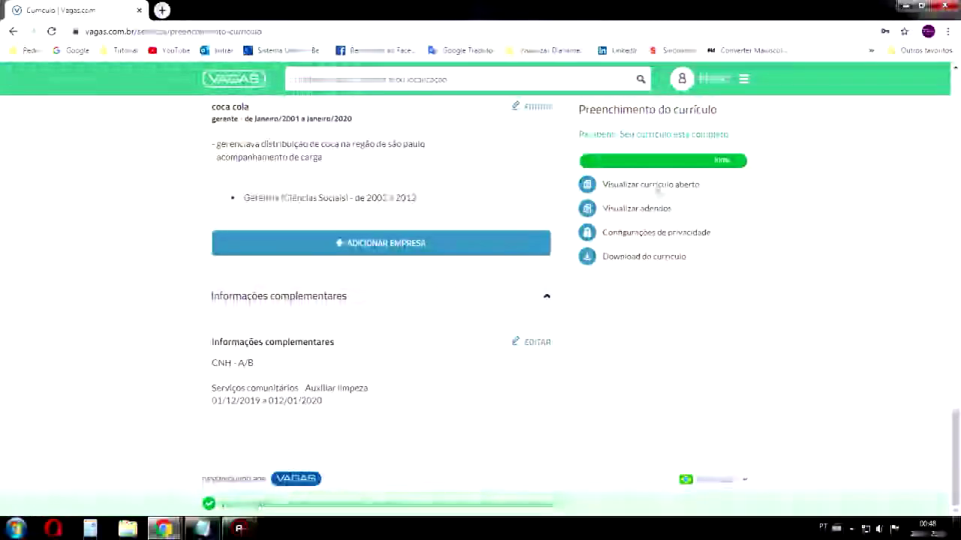
# Review the résumé preview, close it, and download the completed résumé
pyautogui.click(664, 187)
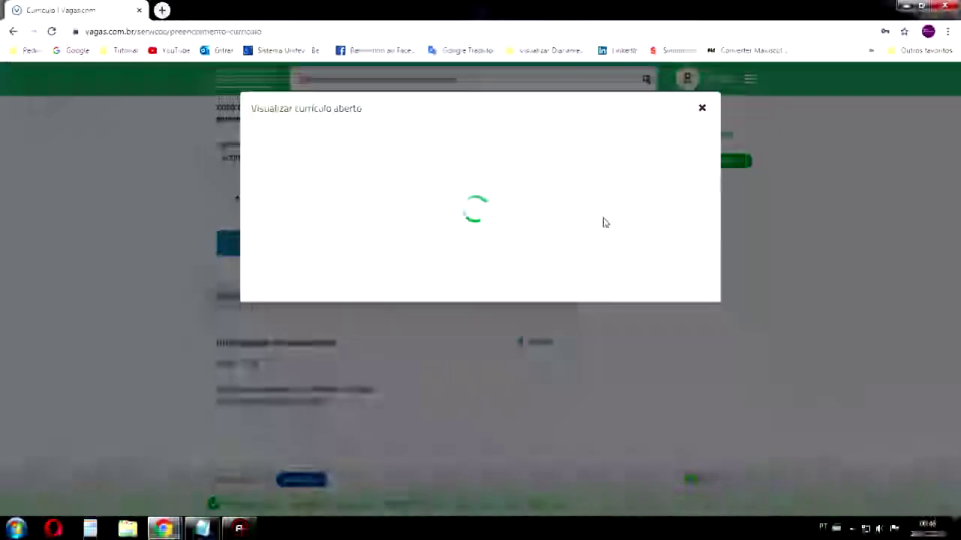
pyautogui.scroll(-2, 474, 190)
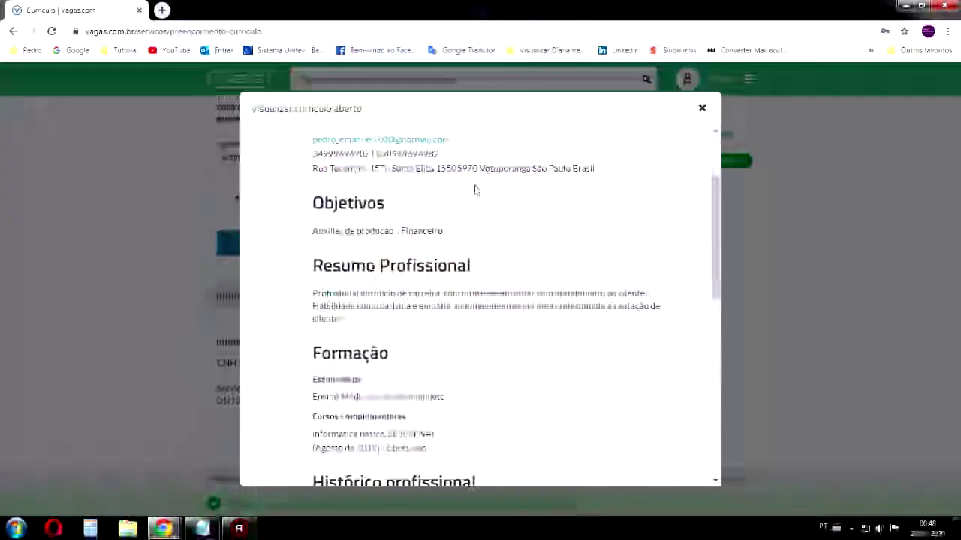
pyautogui.scroll(-10, 475, 190)
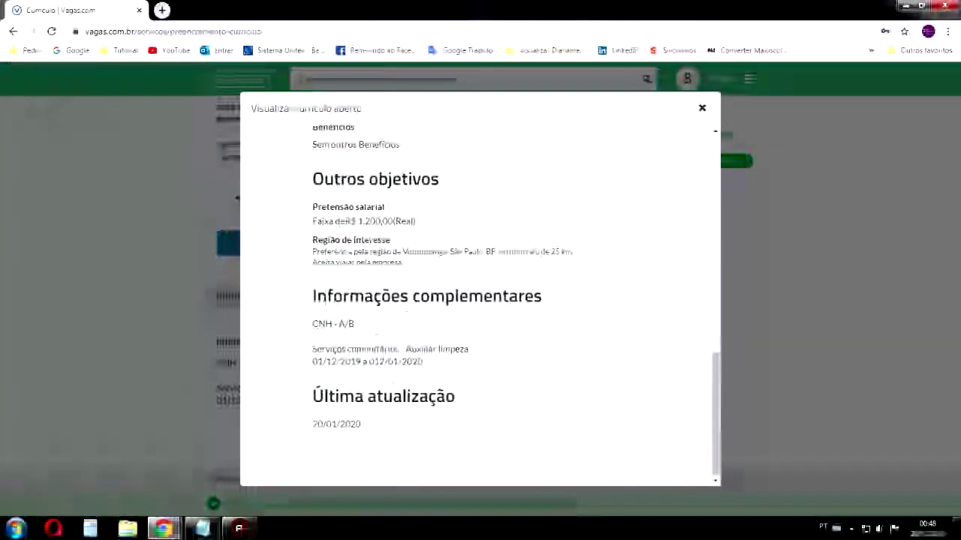
pyautogui.scroll(12, 530, 273)
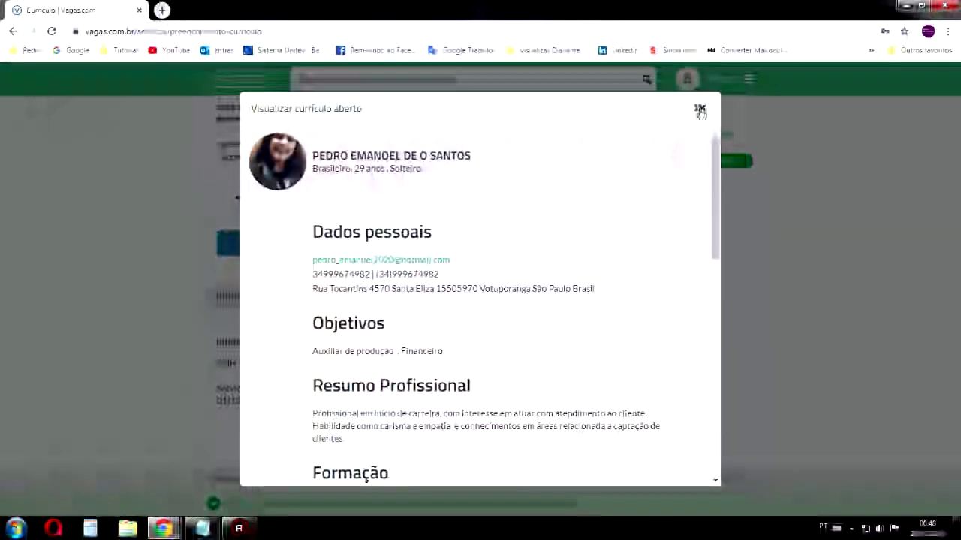
pyautogui.click(699, 112)
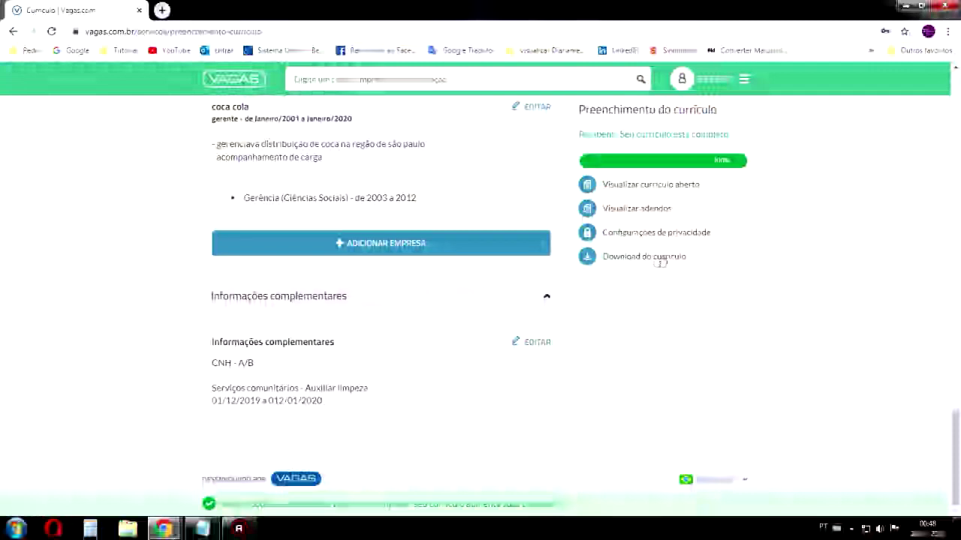
pyautogui.click(650, 260)
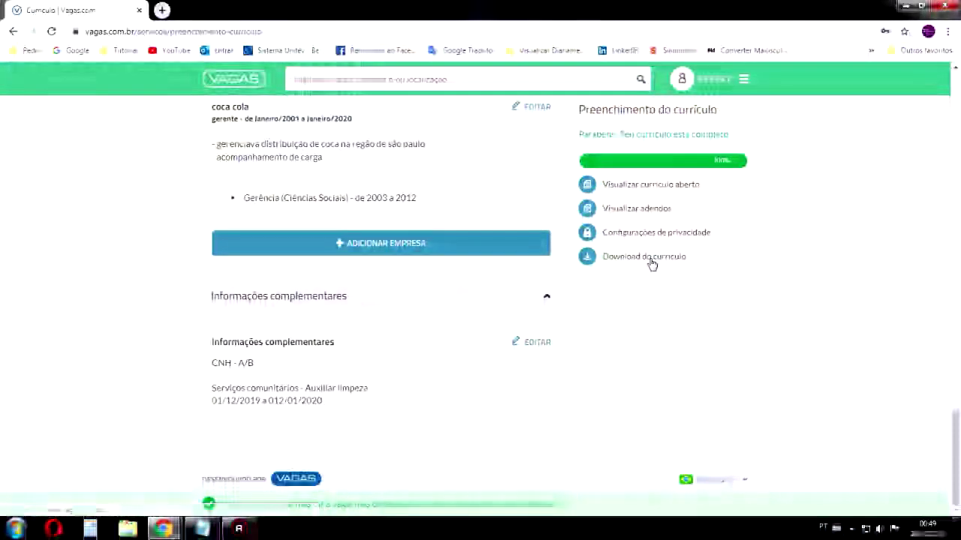
# Open curriculo (1).pdf from Chrome's Downloads list in Acrobat Reader
pyautogui.click(858, 530)
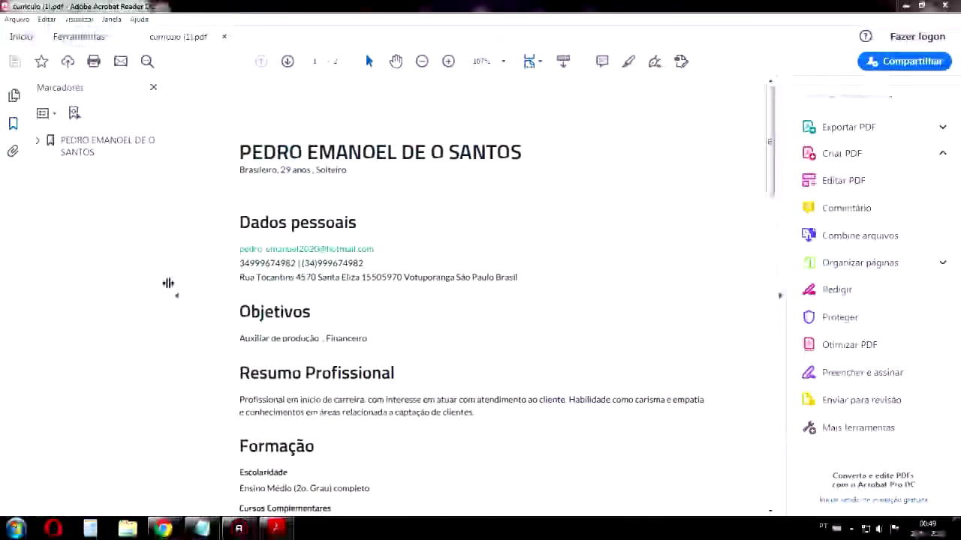
pyautogui.click(177, 293)
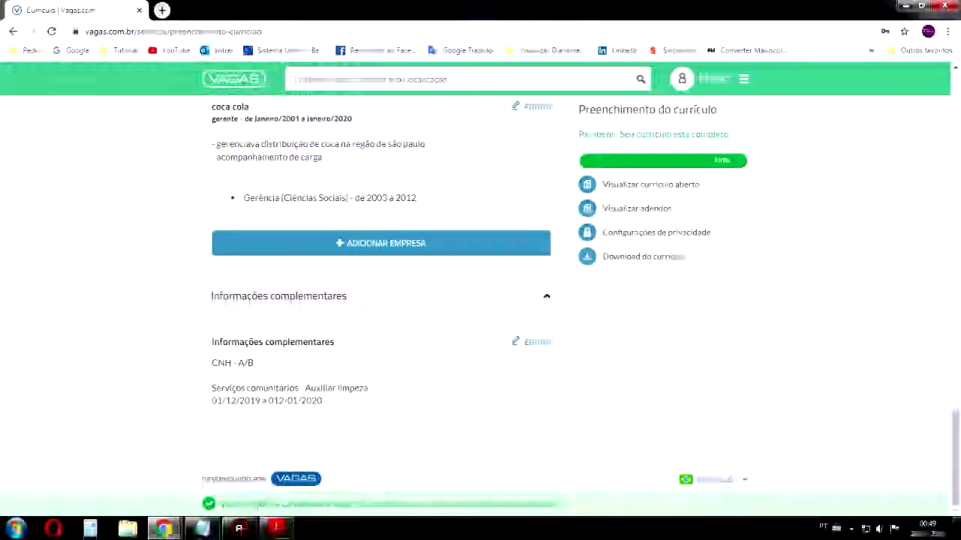
pyautogui.hotkey('ctrl', 'j')
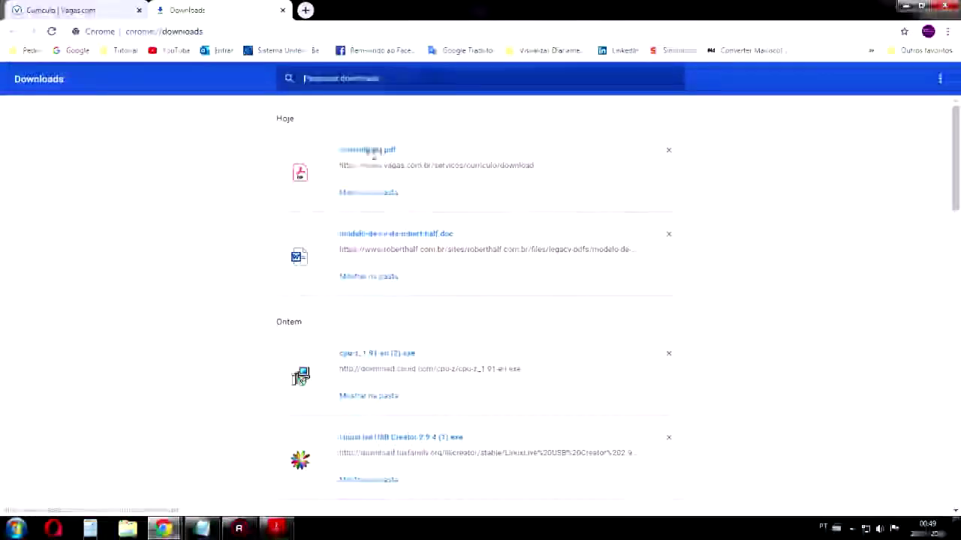
pyautogui.click(373, 153)
pyautogui.scroll(-3, 321, 246)
pyautogui.scroll(3, 322, 245)
pyautogui.moveTo(98, 193); pyautogui.dragTo(414, 194)
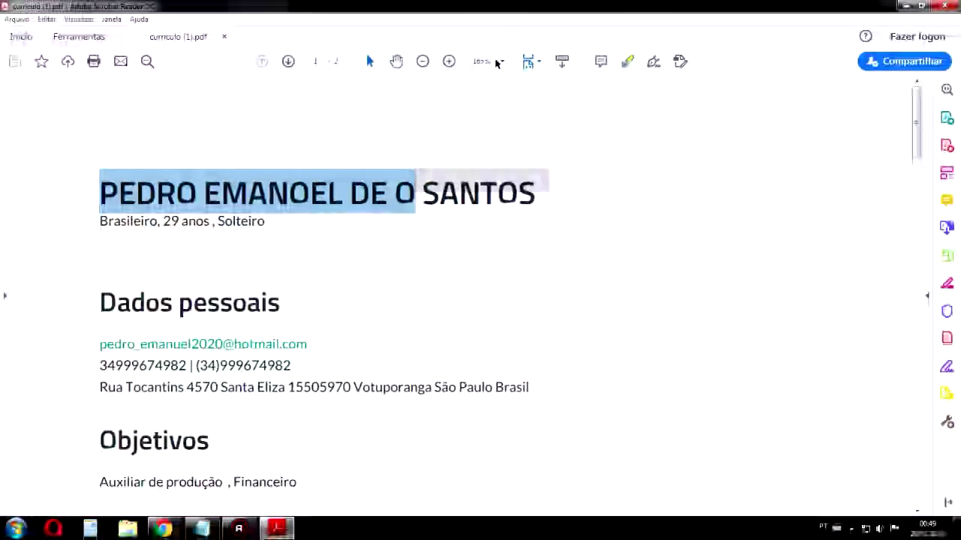
pyautogui.click(425, 61)
pyautogui.click(425, 61)
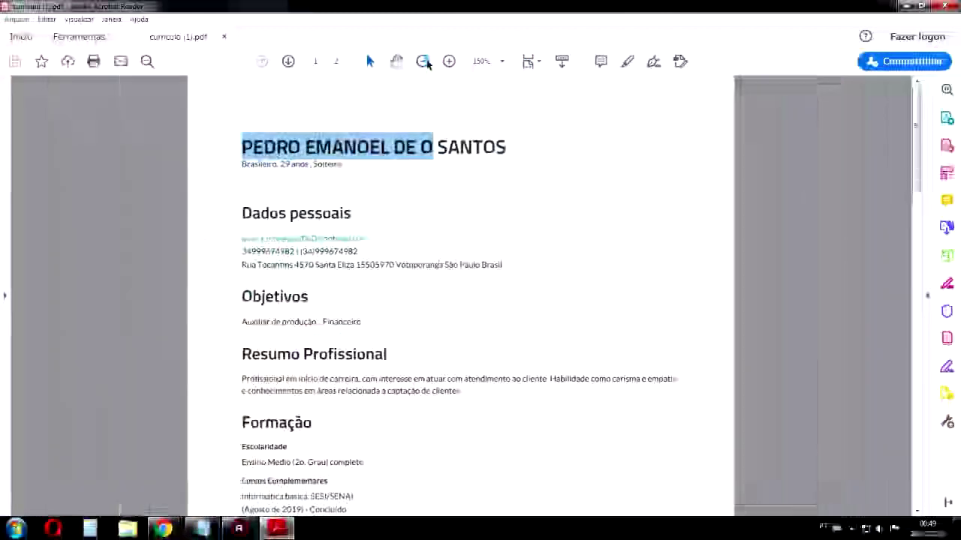
pyautogui.scroll(-15, 503, 225)
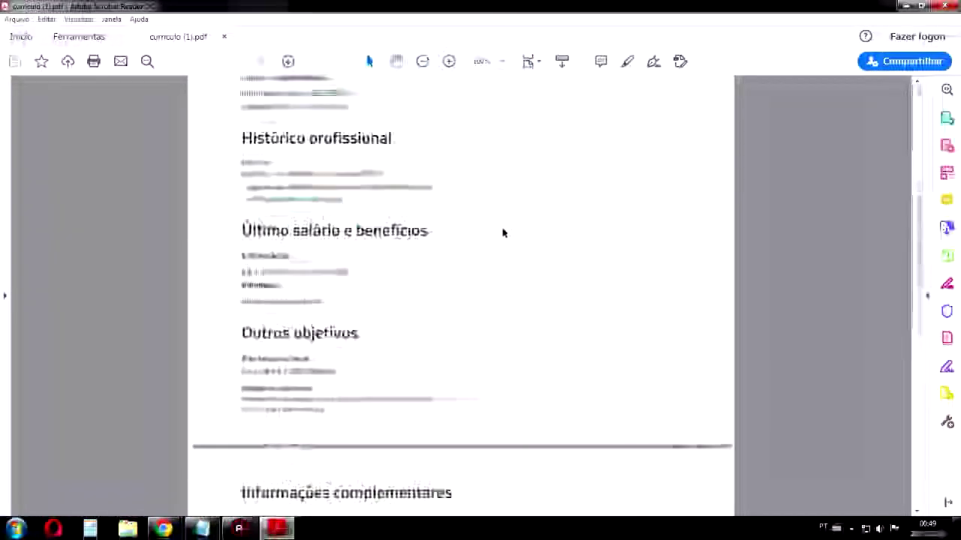
pyautogui.scroll(15, 508, 246)
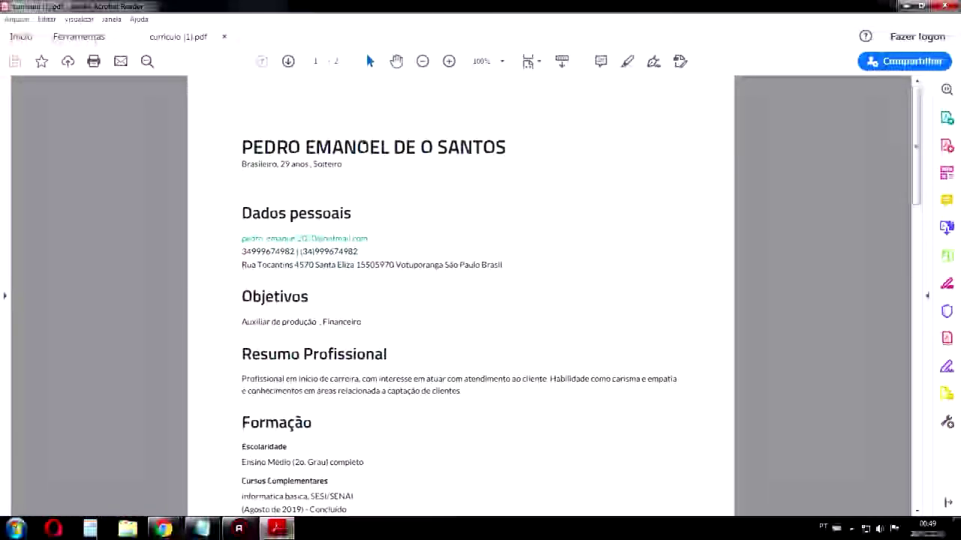
pyautogui.moveTo(363, 145); pyautogui.dragTo(253, 148)
pyautogui.moveTo(505, 147); pyautogui.dragTo(314, 148)
pyautogui.moveTo(241, 163); pyautogui.dragTo(327, 168)
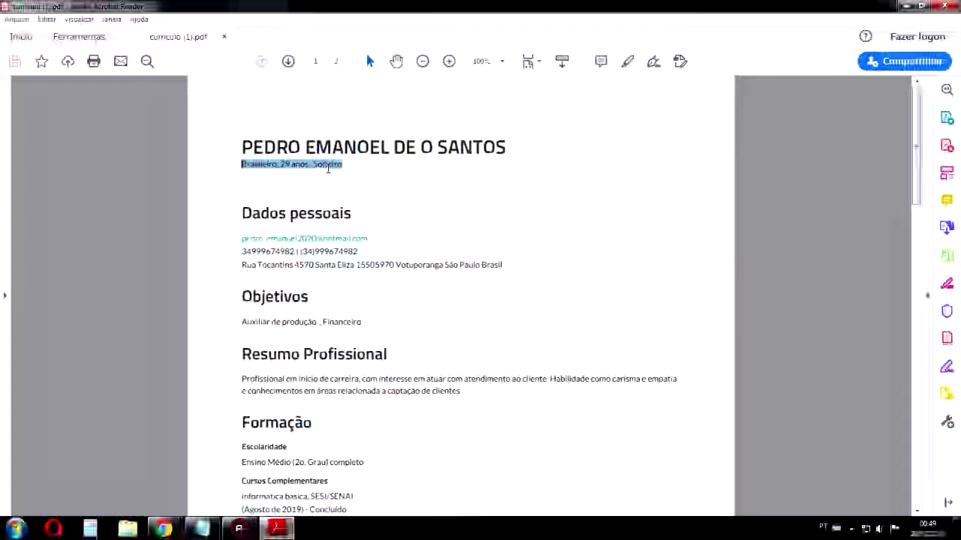
pyautogui.moveTo(241, 207); pyautogui.dragTo(367, 239)
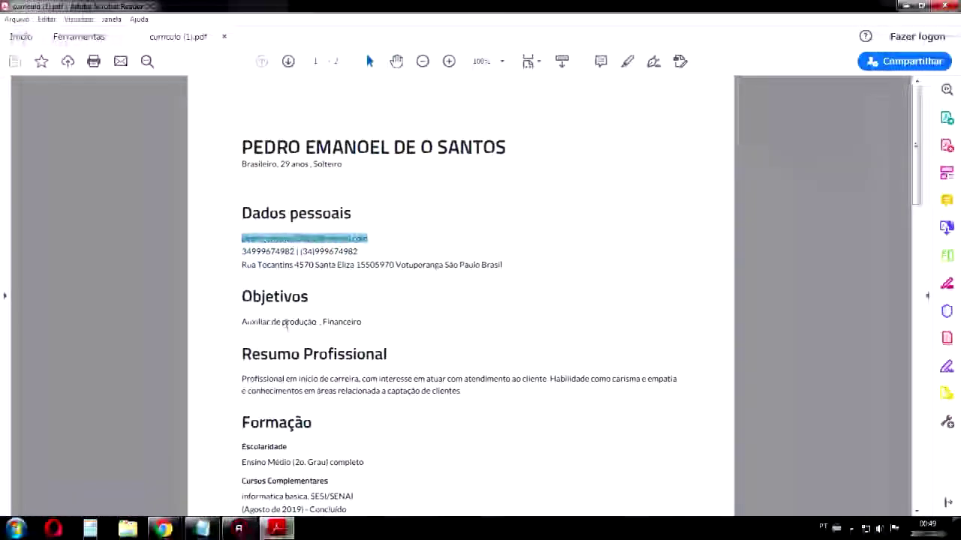
pyautogui.moveTo(506, 265); pyautogui.dragTo(241, 249)
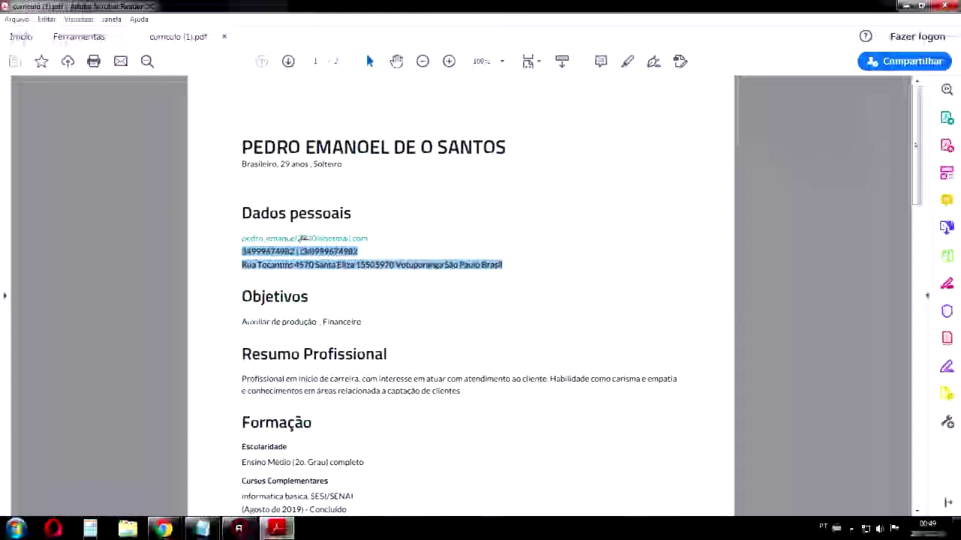
pyautogui.click(375, 272)
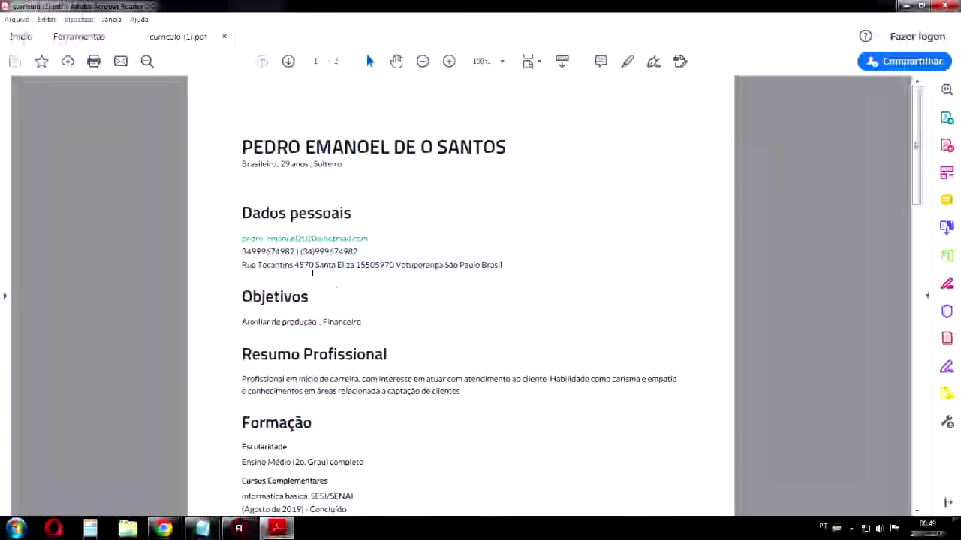
pyautogui.moveTo(241, 248); pyautogui.dragTo(359, 250)
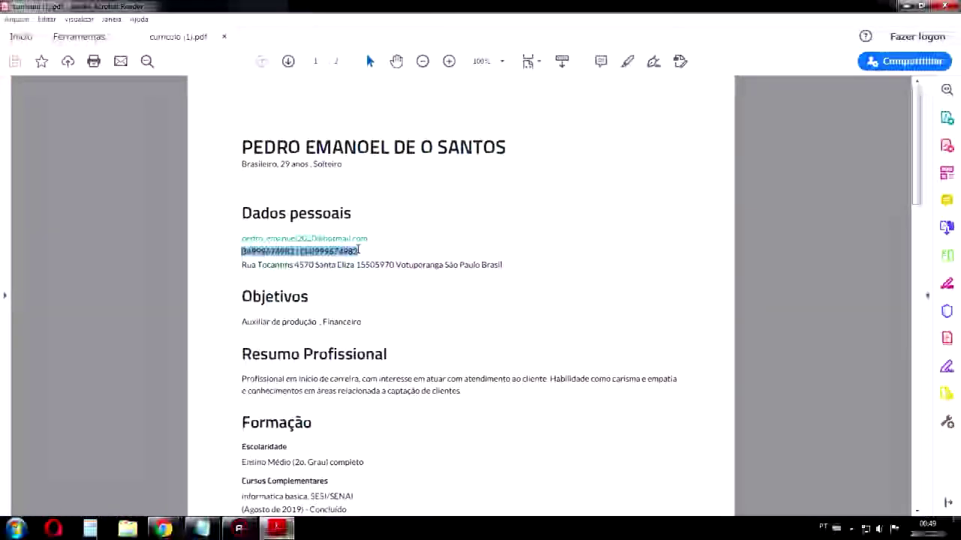
pyautogui.moveTo(236, 264); pyautogui.dragTo(504, 273)
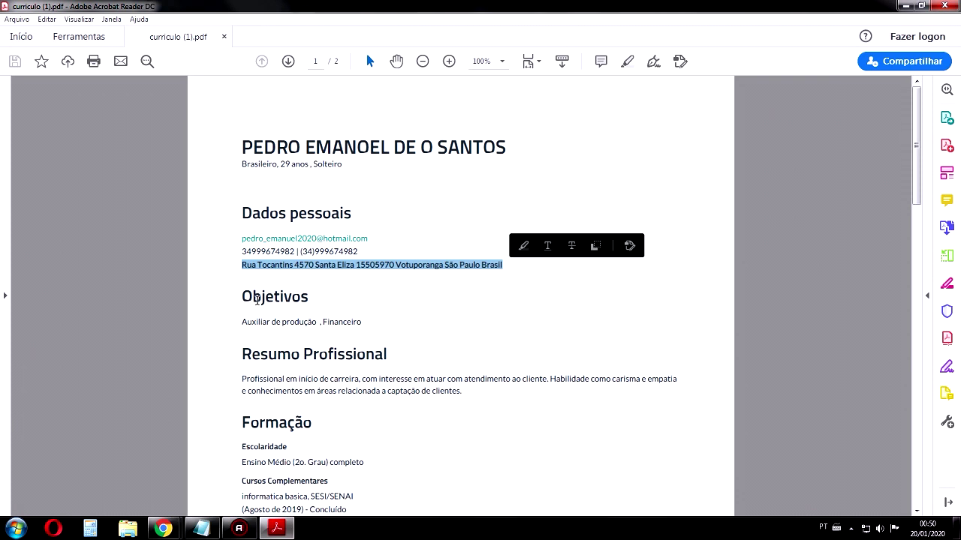
pyautogui.moveTo(241, 295); pyautogui.dragTo(312, 300)
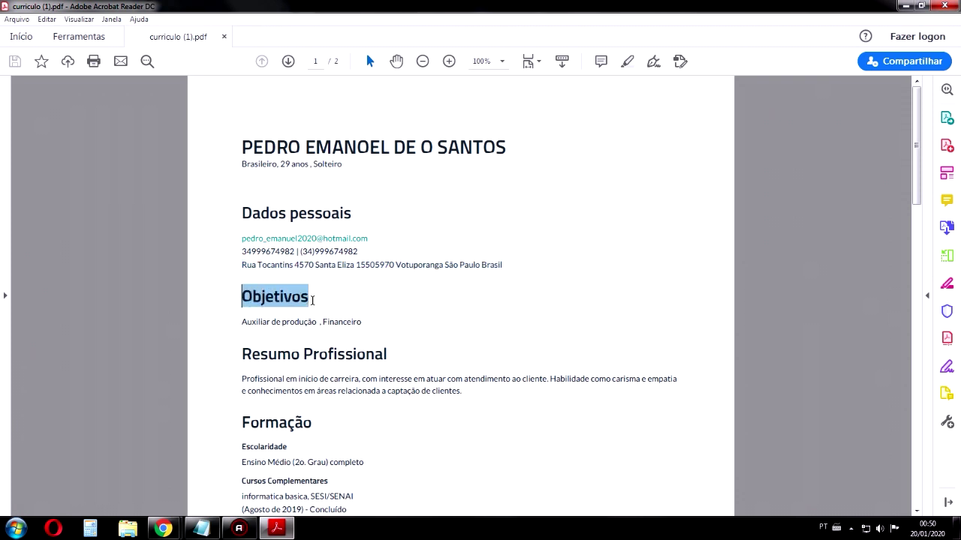
pyautogui.click(387, 324)
pyautogui.click(245, 316)
pyautogui.moveTo(245, 315); pyautogui.dragTo(273, 322)
pyautogui.click(358, 319)
pyautogui.scroll(-1, 377, 301)
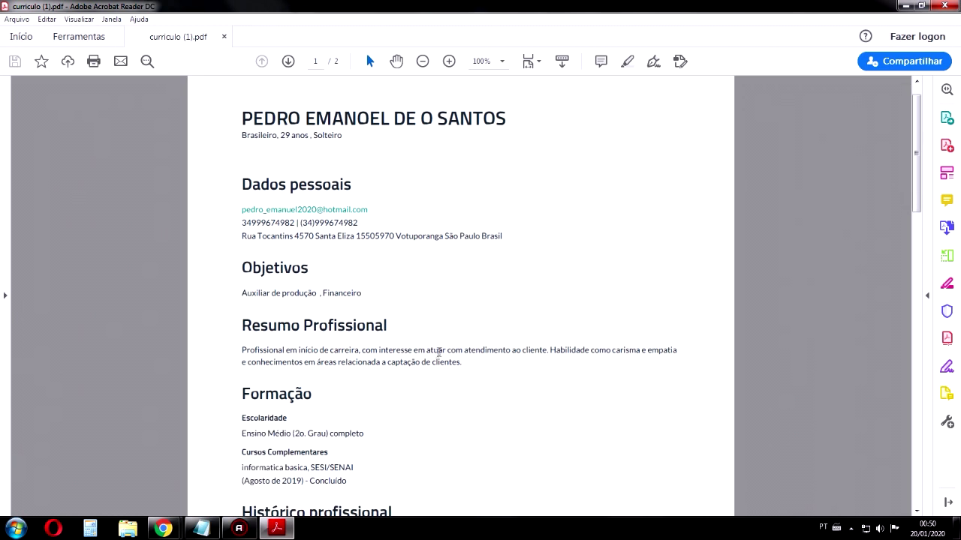
pyautogui.moveTo(467, 362); pyautogui.dragTo(242, 350)
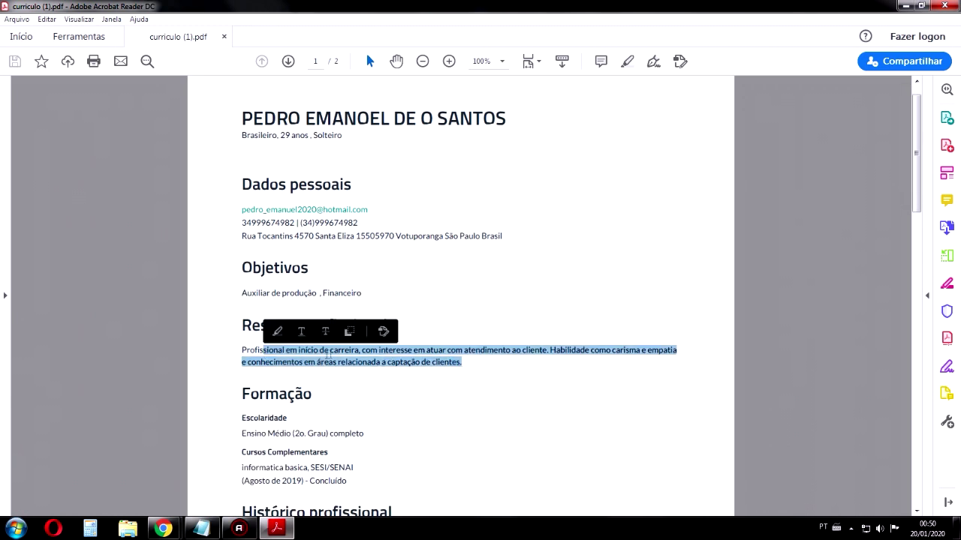
pyautogui.click(379, 362)
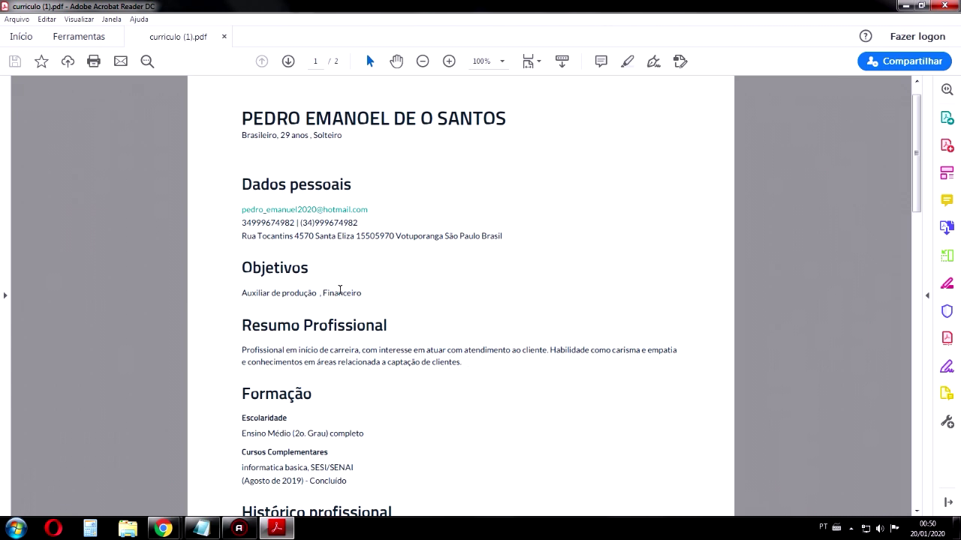
pyautogui.scroll(-1, 342, 289)
pyautogui.scroll(-1, 292, 350)
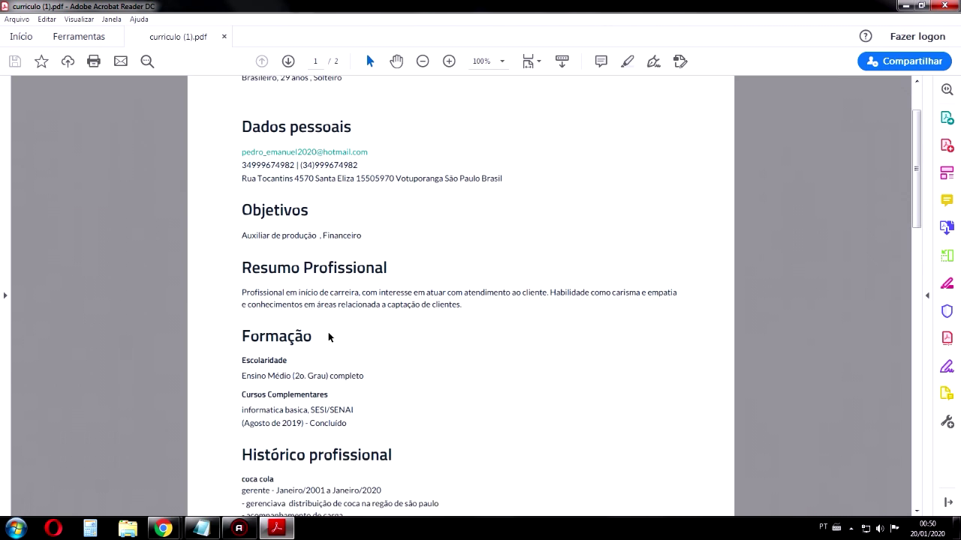
pyautogui.scroll(-3, 465, 323)
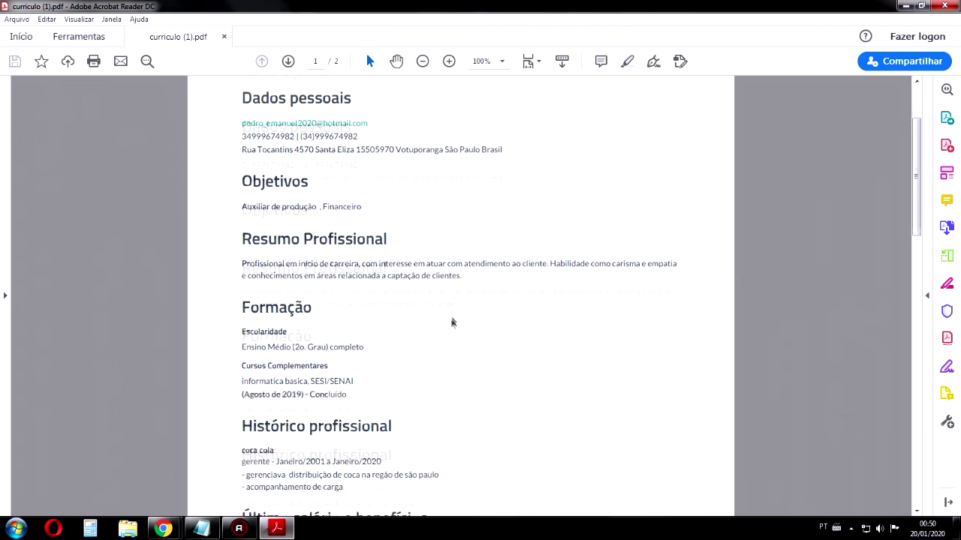
pyautogui.moveTo(319, 256); pyautogui.dragTo(240, 250)
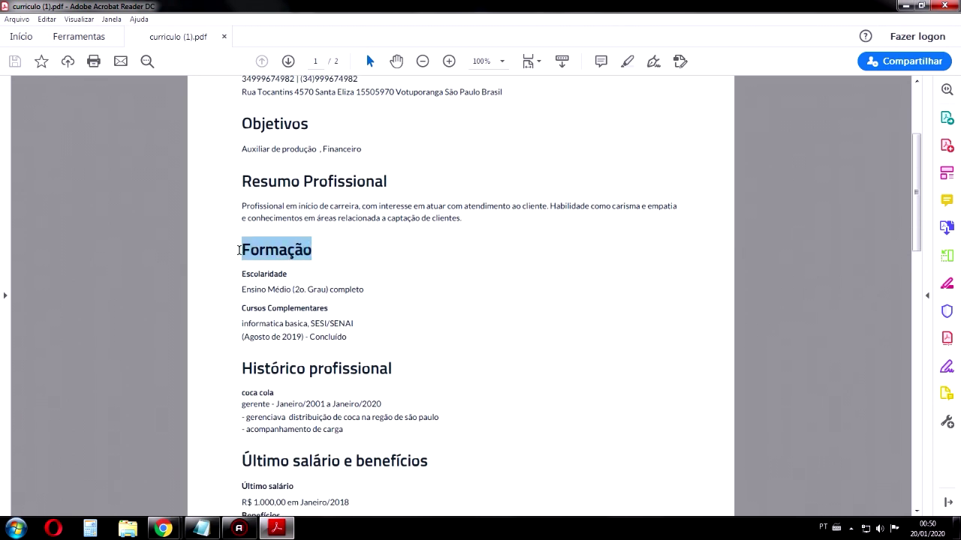
pyautogui.moveTo(264, 284); pyautogui.dragTo(234, 268)
pyautogui.moveTo(363, 289); pyautogui.dragTo(241, 289)
pyautogui.moveTo(328, 308); pyautogui.dragTo(220, 293)
pyautogui.moveTo(389, 348); pyautogui.dragTo(241, 323)
pyautogui.click(316, 343)
pyautogui.scroll(-4, 285, 262)
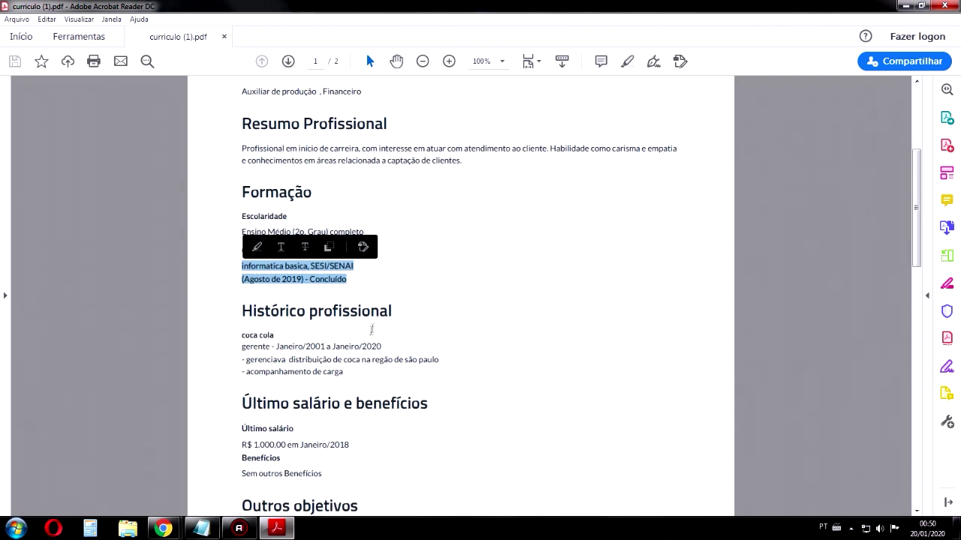
pyautogui.moveTo(249, 252); pyautogui.dragTo(373, 273)
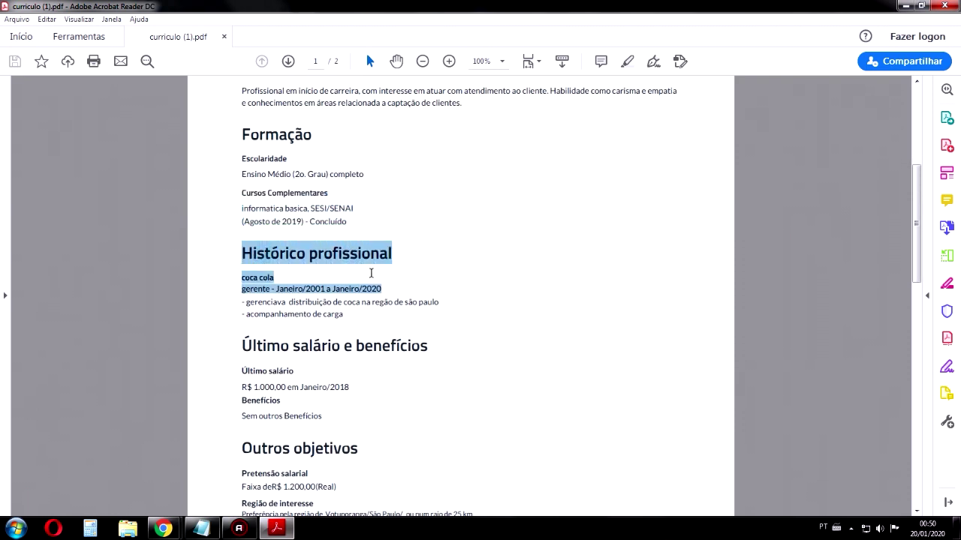
pyautogui.moveTo(306, 289); pyautogui.dragTo(253, 278)
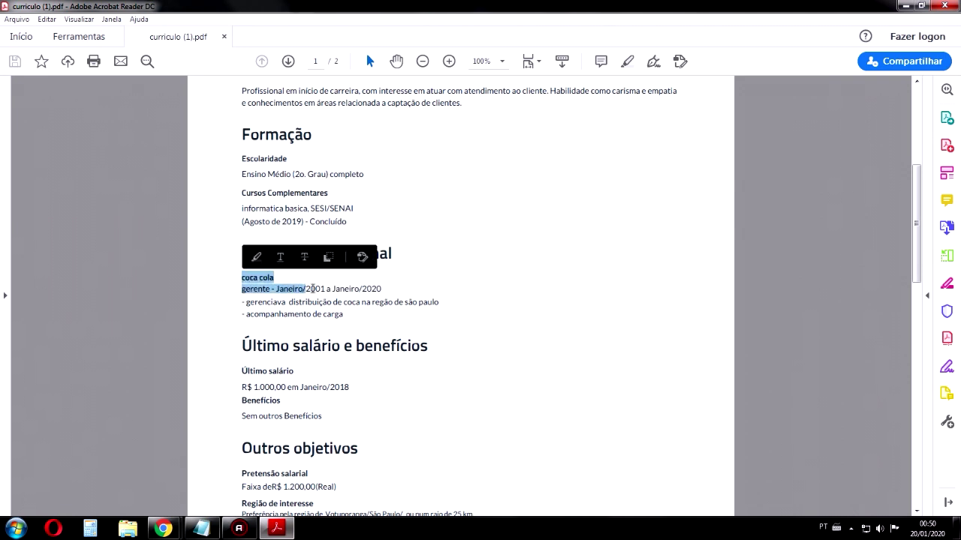
pyautogui.tripleClick(437, 304)
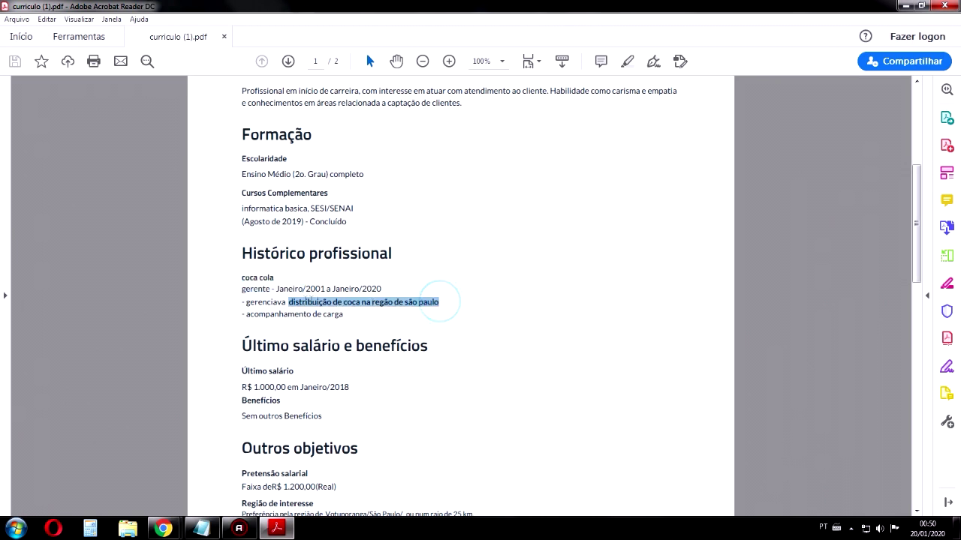
pyautogui.keyDown('shift'); pyautogui.click(344, 313); pyautogui.keyUp('shift')
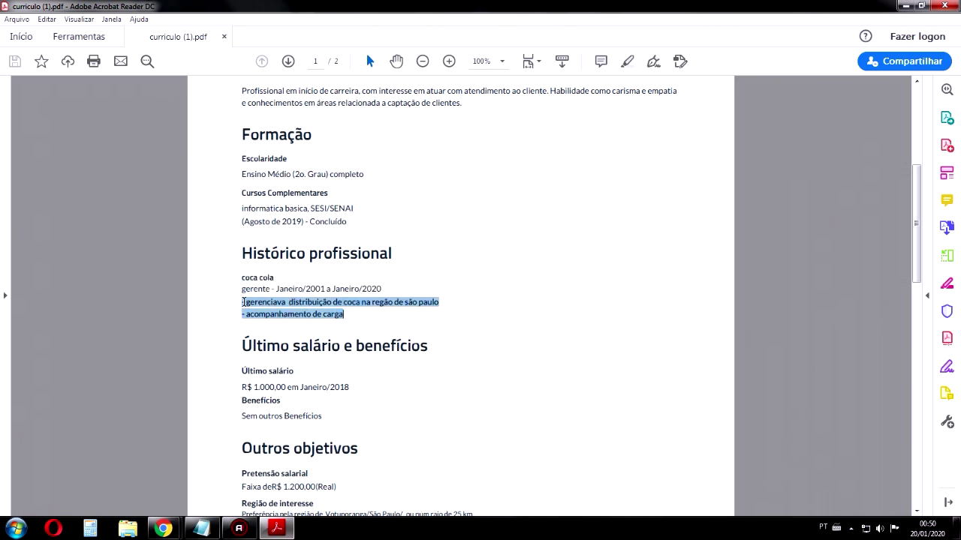
pyautogui.scroll(-3, 357, 278)
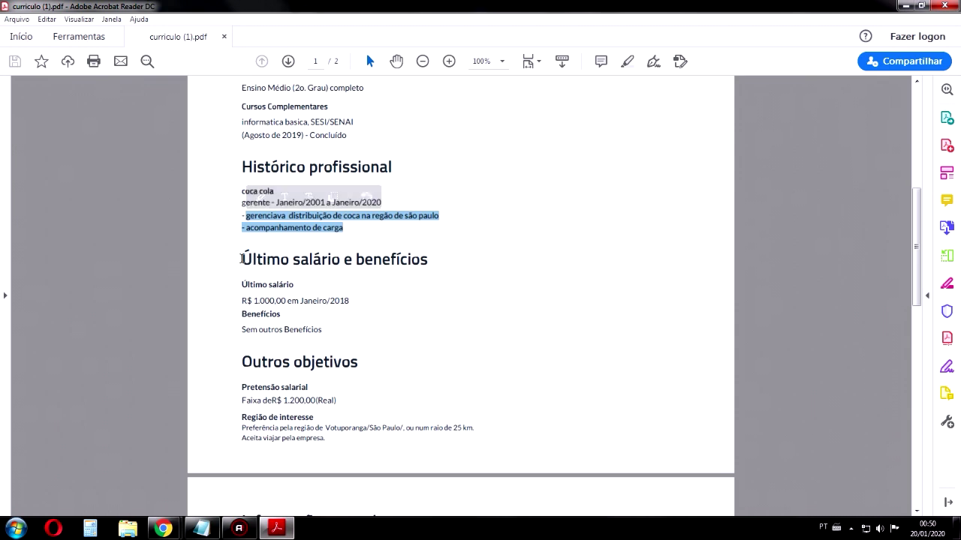
pyautogui.moveTo(323, 300); pyautogui.dragTo(240, 294)
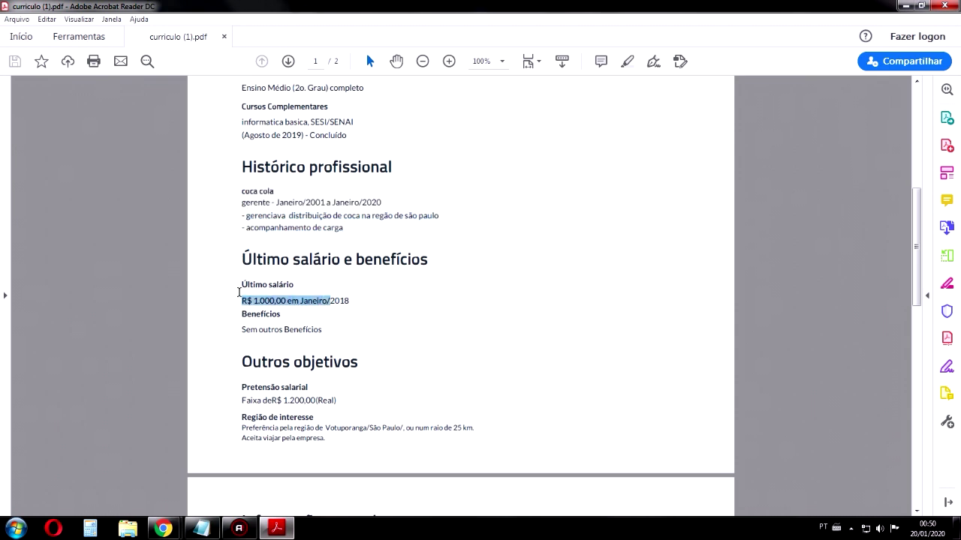
pyautogui.click(322, 330)
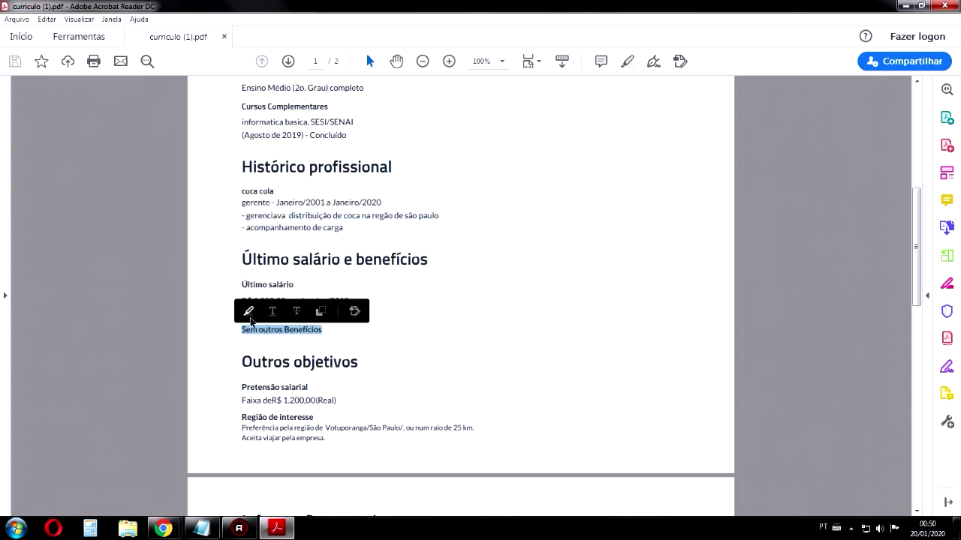
pyautogui.click(273, 339)
pyautogui.scroll(-3, 292, 340)
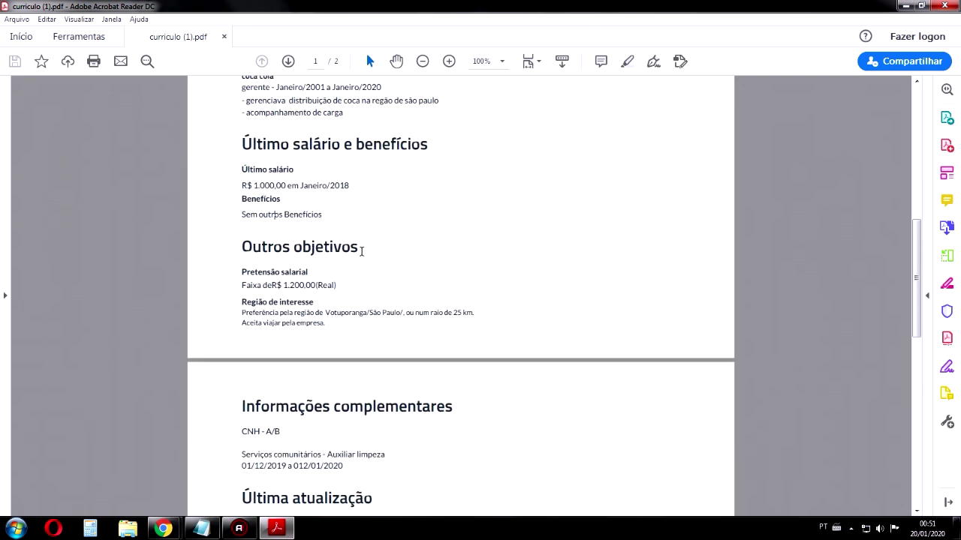
pyautogui.moveTo(332, 285); pyautogui.dragTo(235, 275)
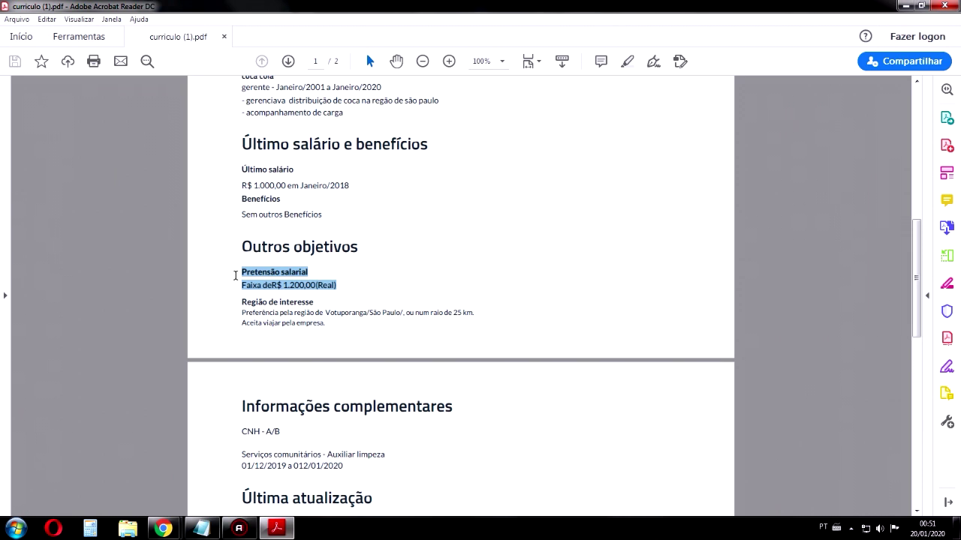
pyautogui.moveTo(328, 323); pyautogui.dragTo(240, 302)
pyautogui.scroll(-1, 429, 288)
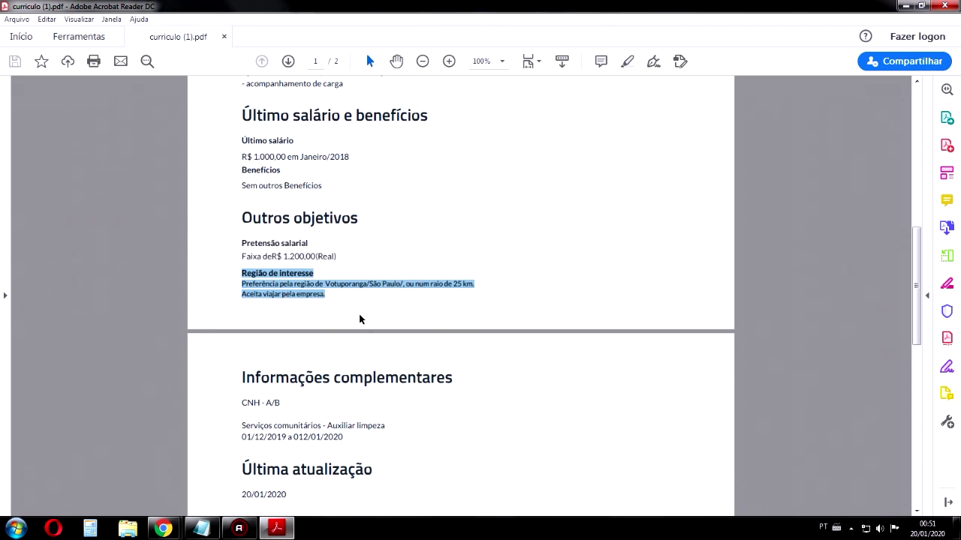
pyautogui.scroll(-2, 359, 313)
# Highlight the Informações complementares, community service and Última atualização entries to check them
pyautogui.moveTo(236, 317); pyautogui.dragTo(431, 343)
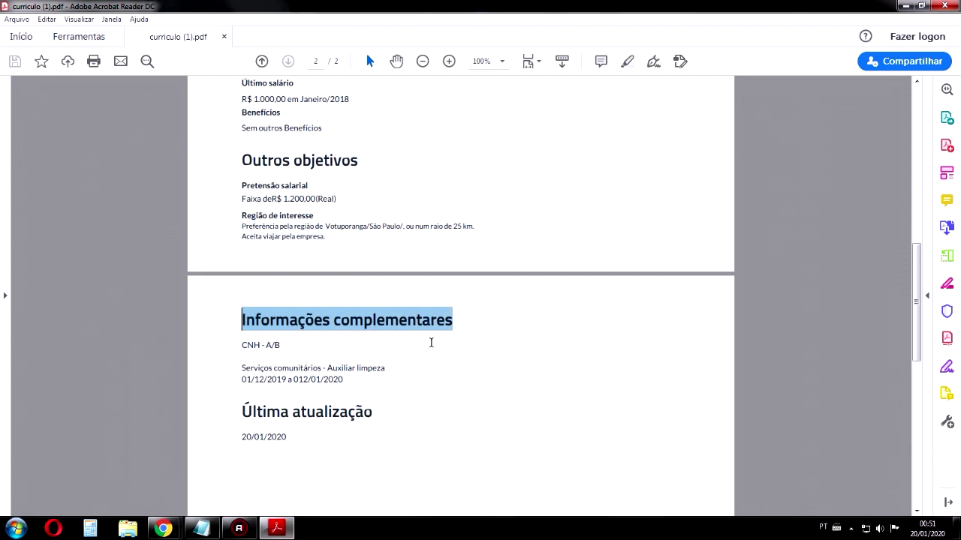
pyautogui.moveTo(324, 368)
pyautogui.mouseDown()
pyautogui.moveTo(317, 347)
pyautogui.moveTo(276, 353)
pyautogui.mouseUp()
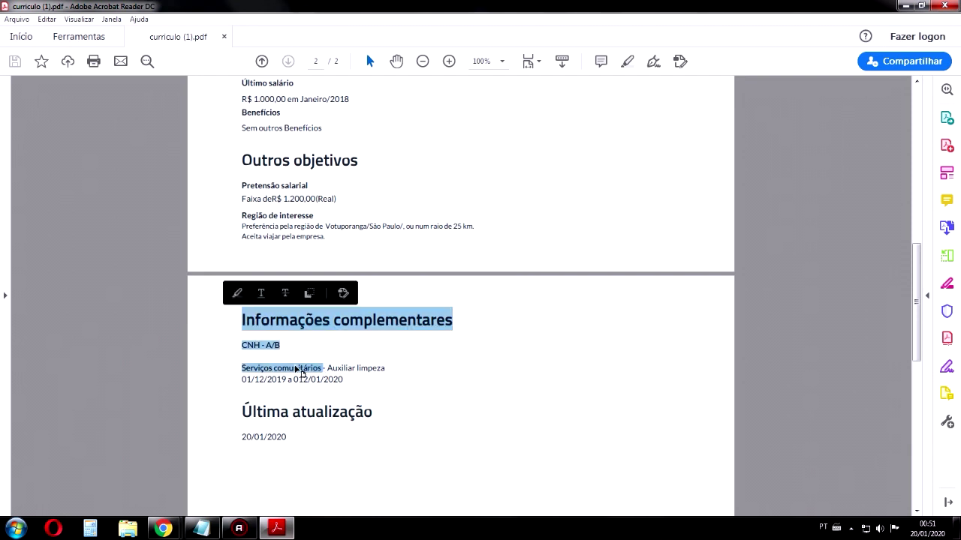
pyautogui.click(298, 369)
pyautogui.moveTo(347, 380); pyautogui.dragTo(235, 358)
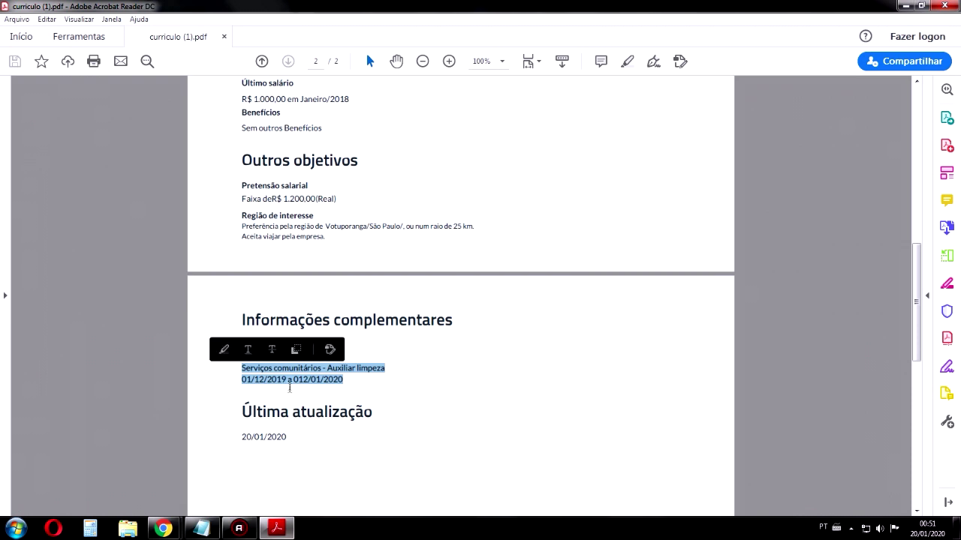
pyautogui.scroll(-3, 319, 372)
pyautogui.click(297, 351)
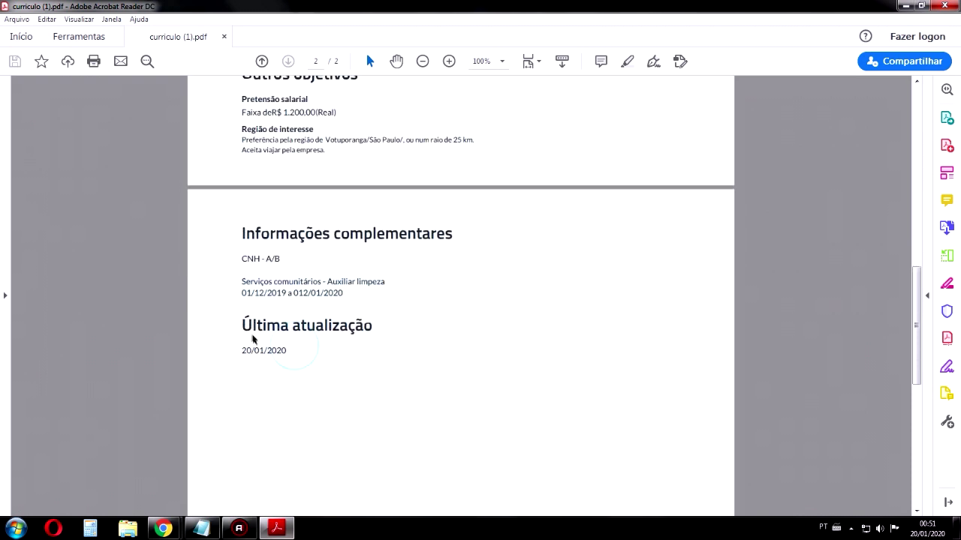
pyautogui.moveTo(240, 323); pyautogui.dragTo(292, 350)
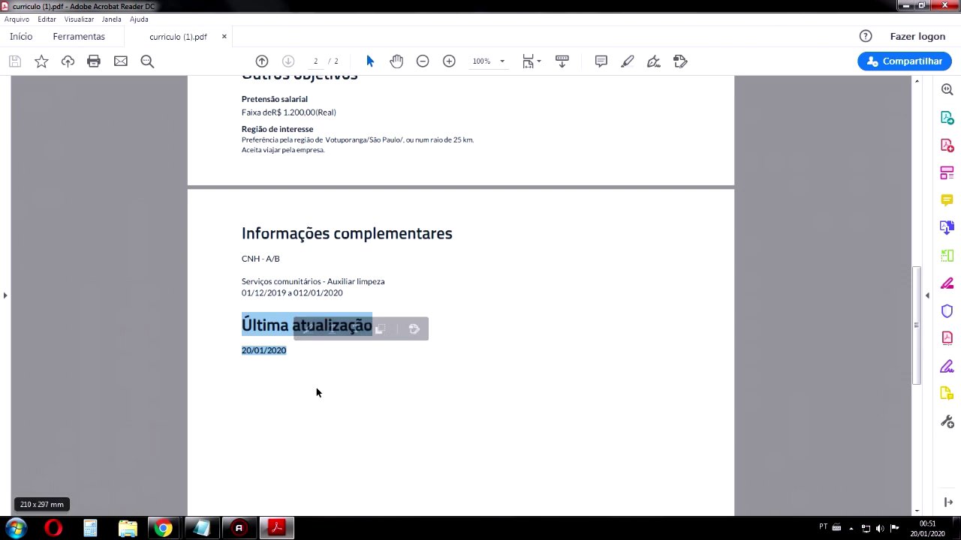
pyautogui.click(331, 360)
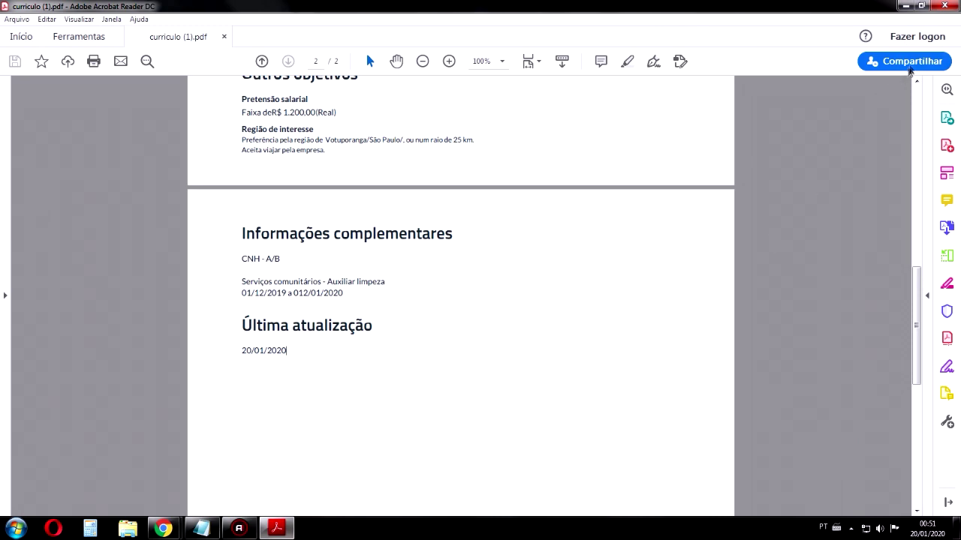
# Scroll through both PDF pages and close Acrobat Reader
pyautogui.scroll(10, 689, 237)
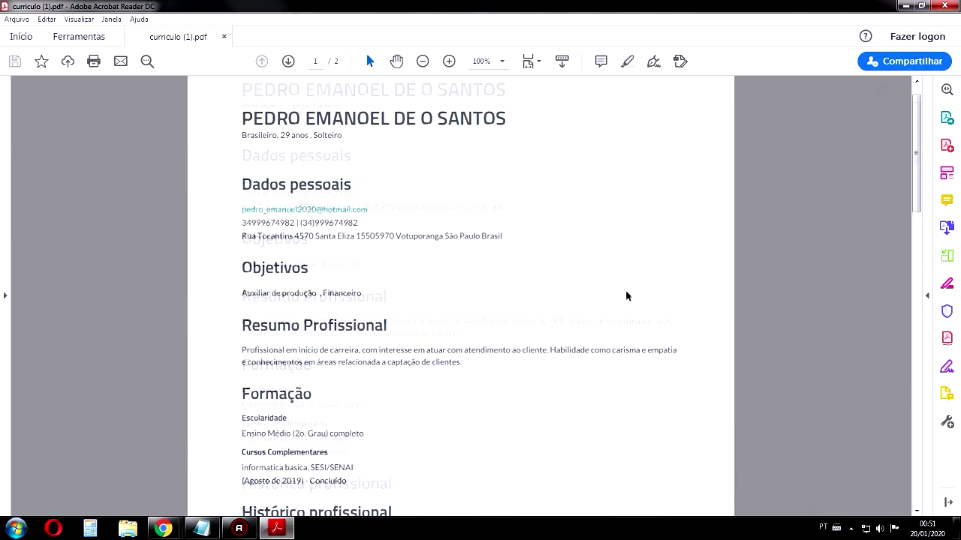
pyautogui.scroll(-5, 625, 292)
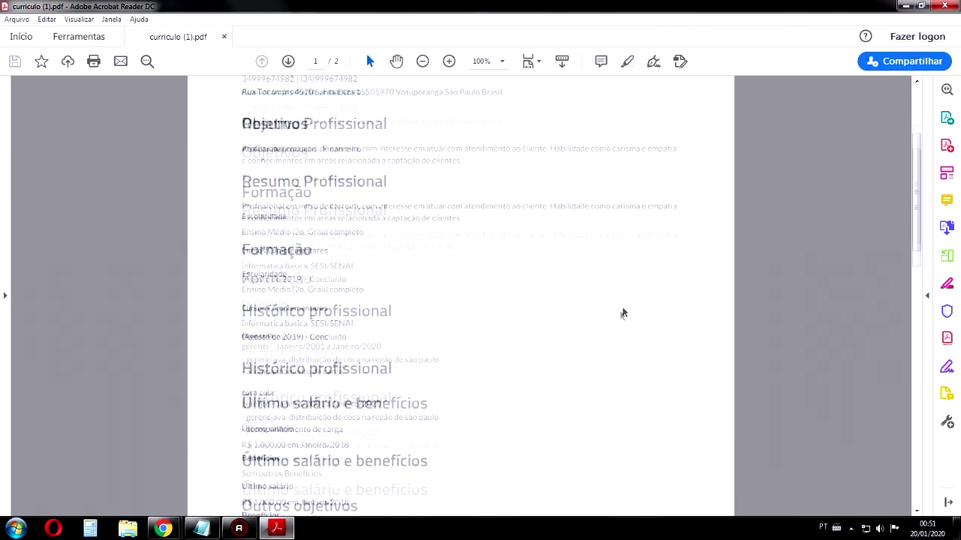
pyautogui.scroll(-3, 627, 312)
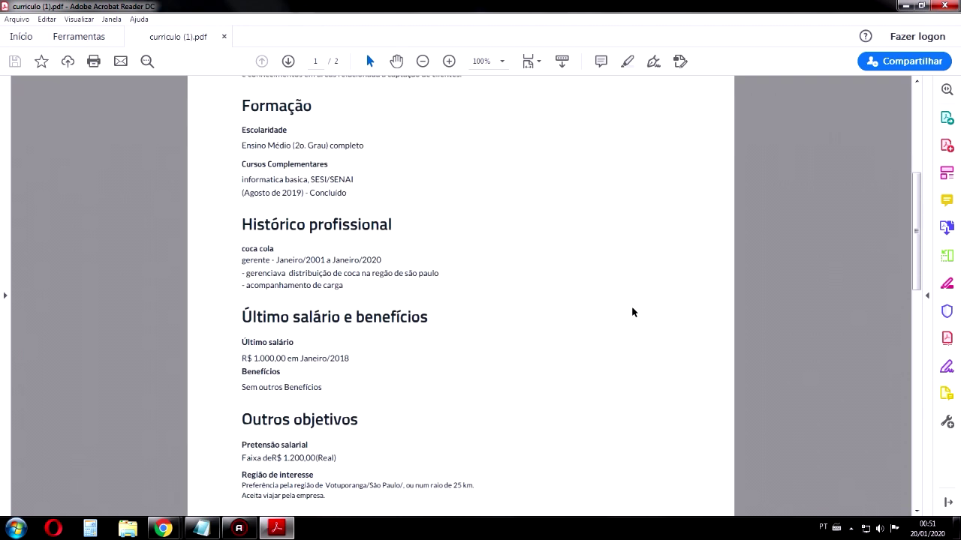
pyautogui.scroll(-7, 632, 312)
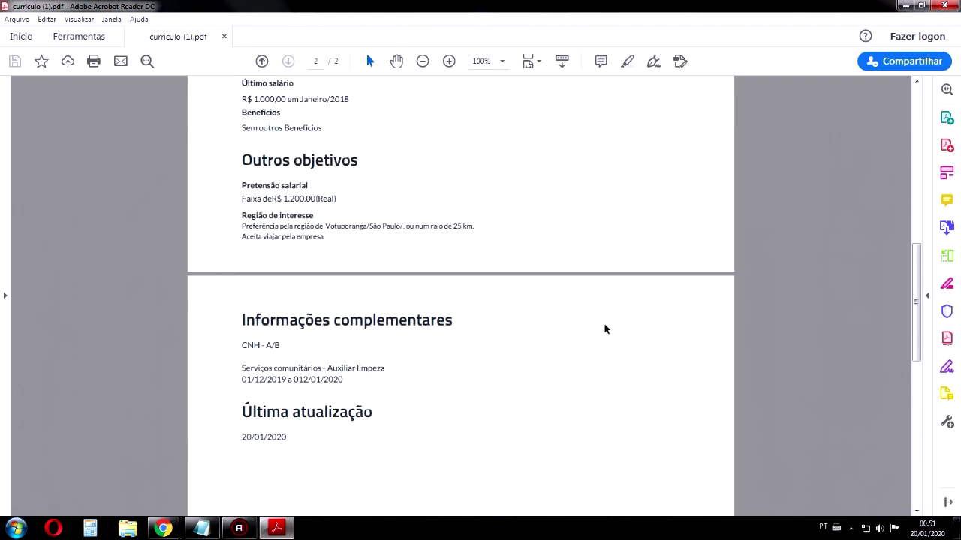
pyautogui.scroll(7, 470, 298)
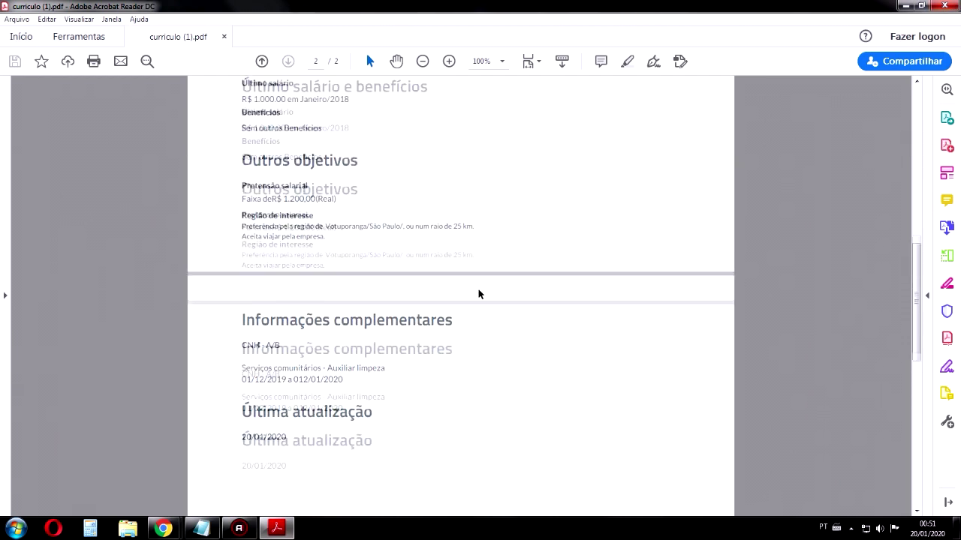
pyautogui.scroll(3, 691, 137)
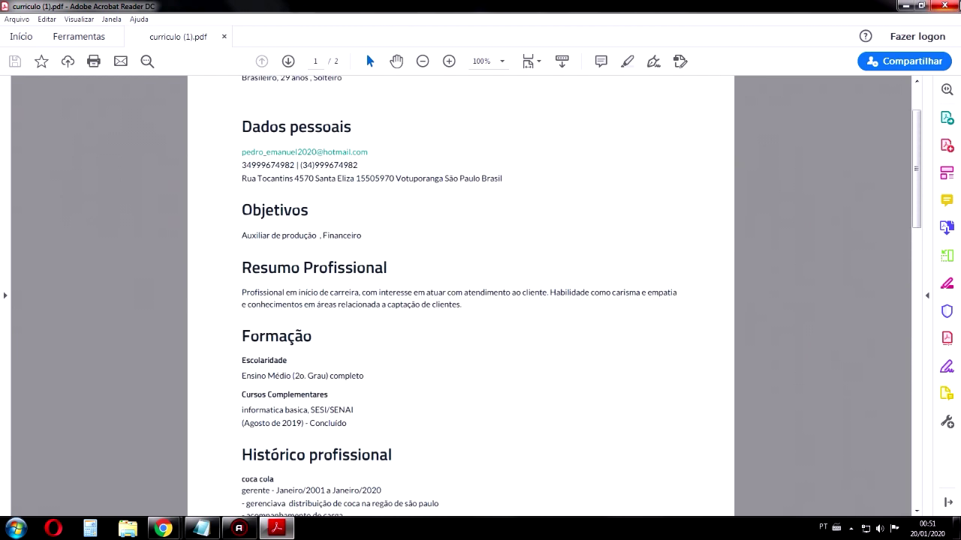
pyautogui.click(944, 6)
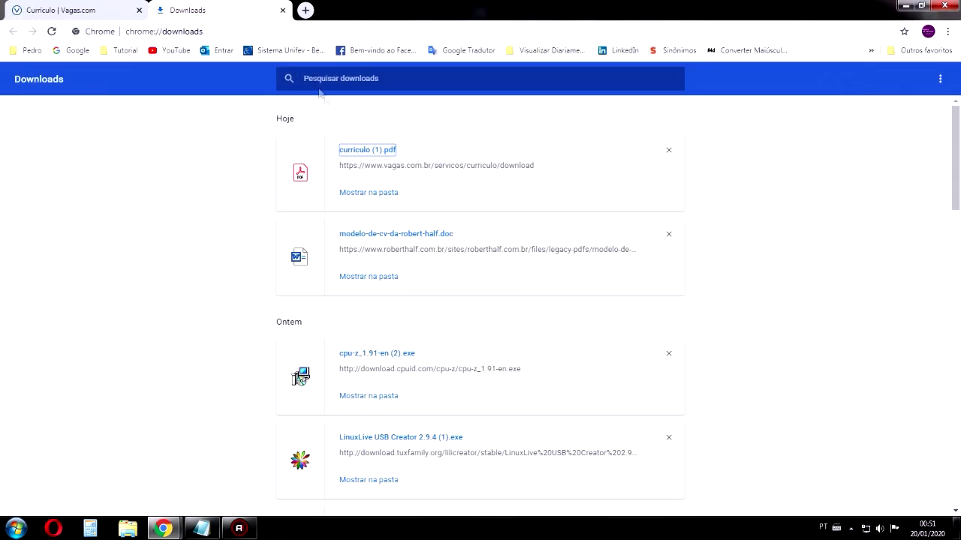
# Replace the Downloads tab with a new tab on the Google homepage
pyautogui.click(283, 10)
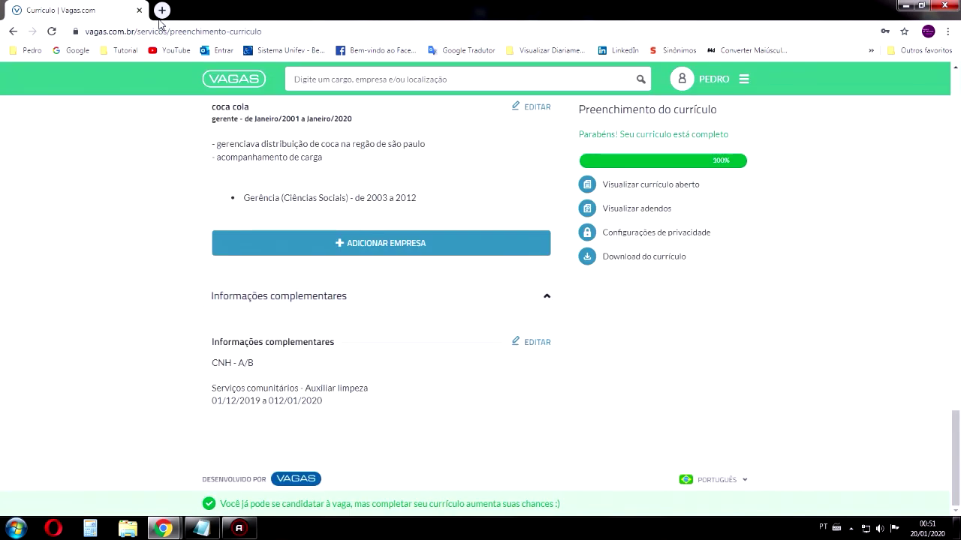
pyautogui.click(161, 10)
pyautogui.click(71, 50)
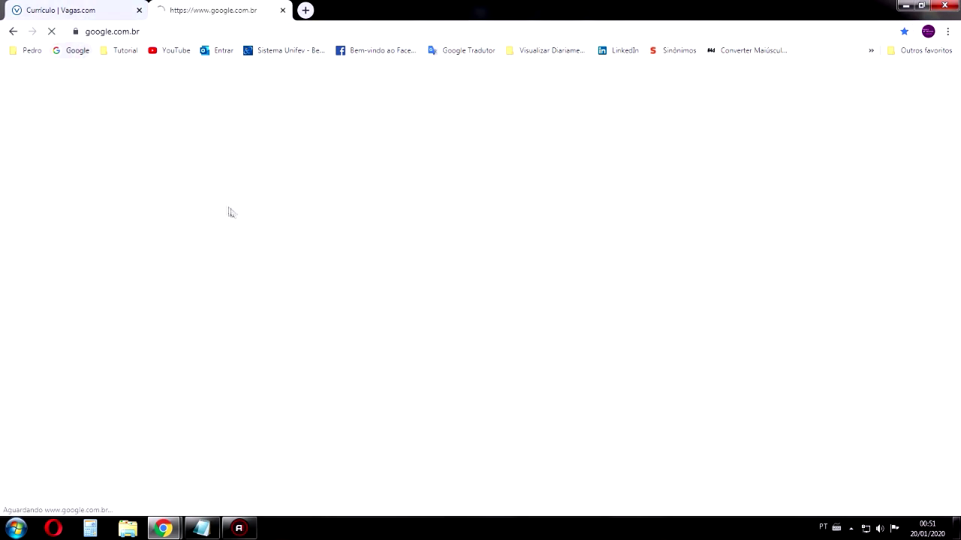
# Search Google for 'download curriculo' and open the Meu Curriculum result
pyautogui.click(353, 240)
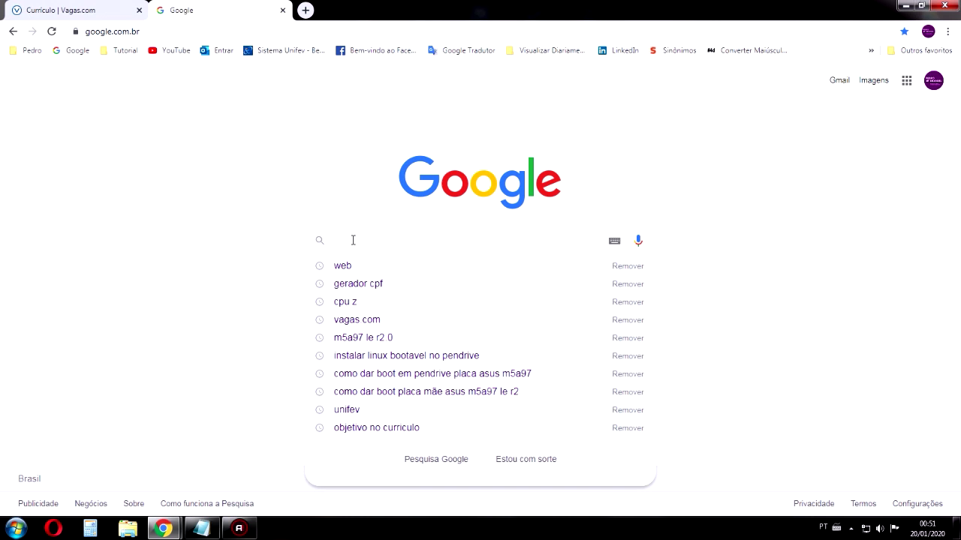
pyautogui.write('download')
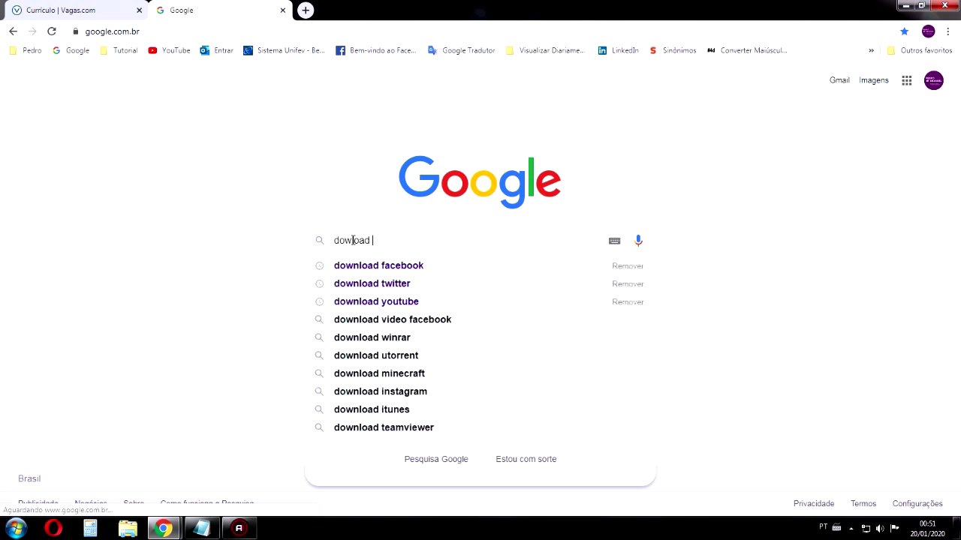
pyautogui.hotkey('ctrl', 'a')
pyautogui.write('down')
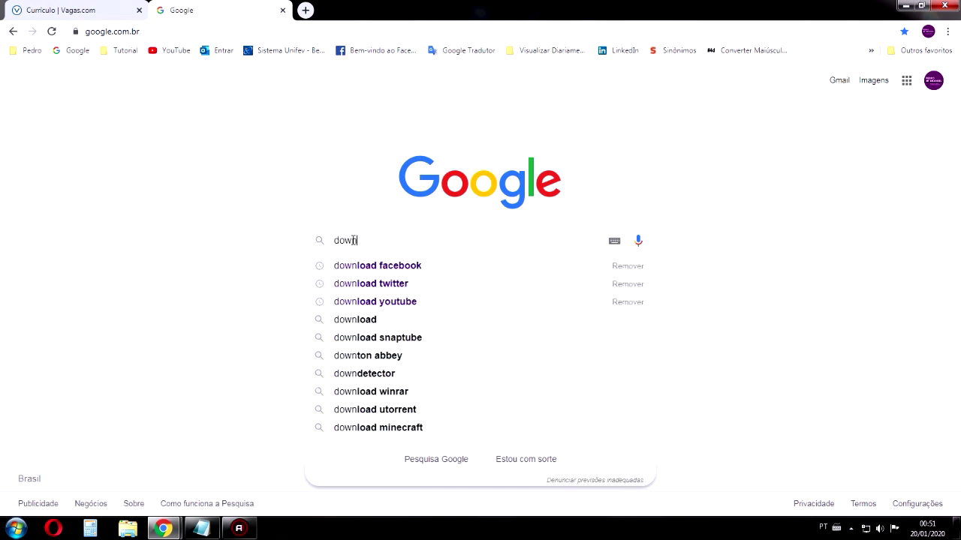
pyautogui.write('load curri')
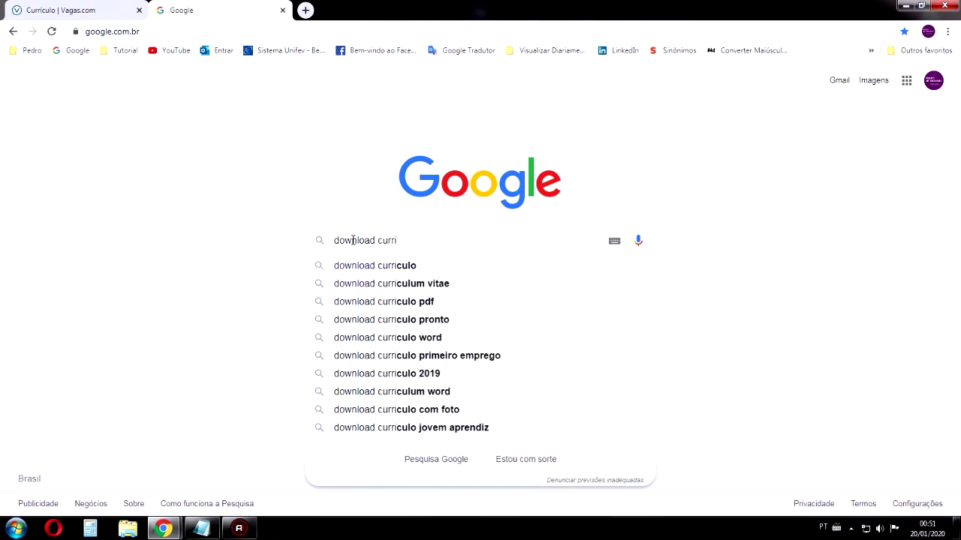
pyautogui.write('culo')
pyautogui.press('Return')
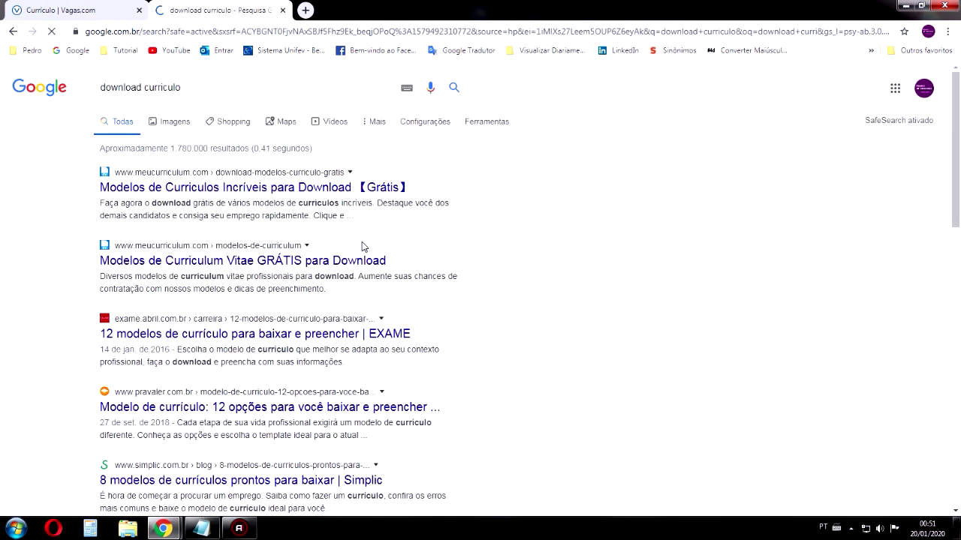
pyautogui.click(186, 195)
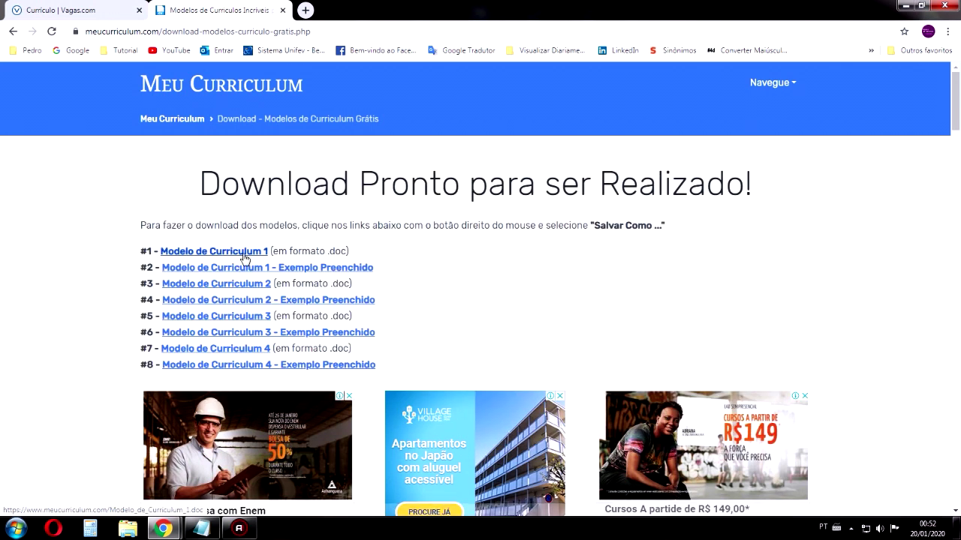
# Download the blank Modelo de Curriculum 1 template, look through it in Word, and close it
pyautogui.click(244, 259)
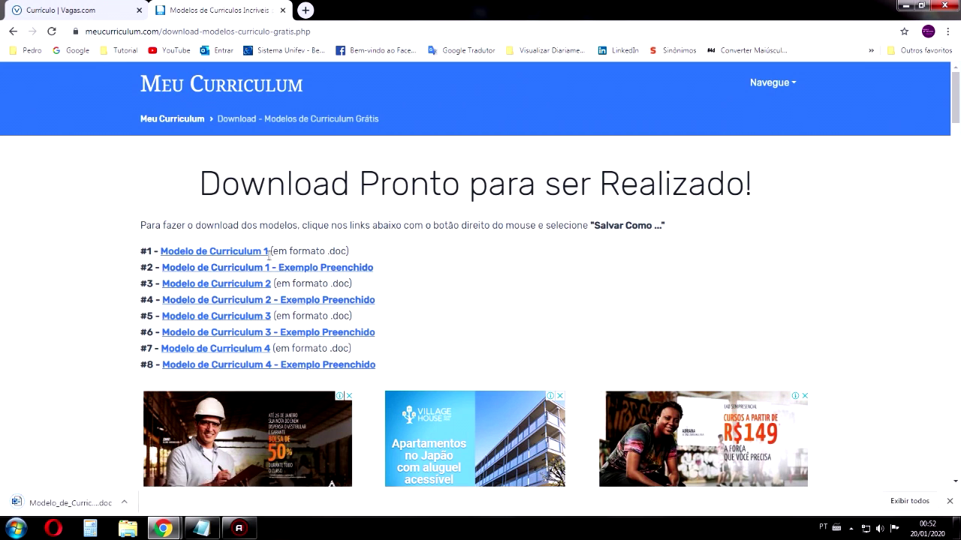
pyautogui.click(69, 502)
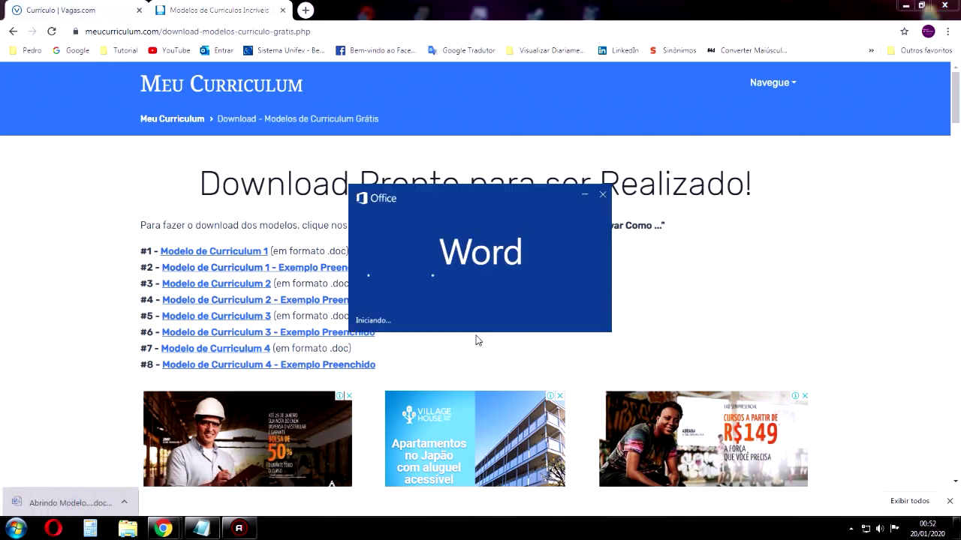
pyautogui.scroll(-7, 538, 167)
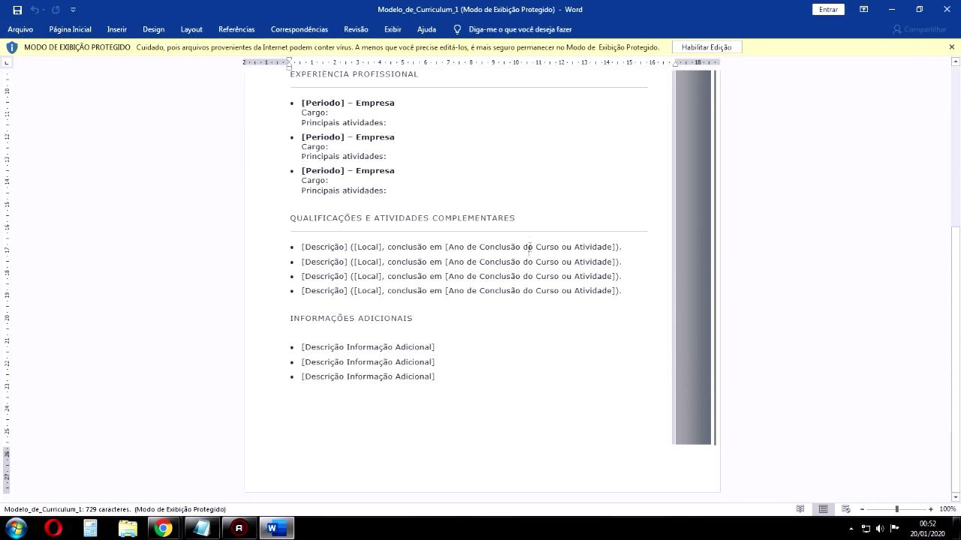
pyautogui.scroll(6, 417, 342)
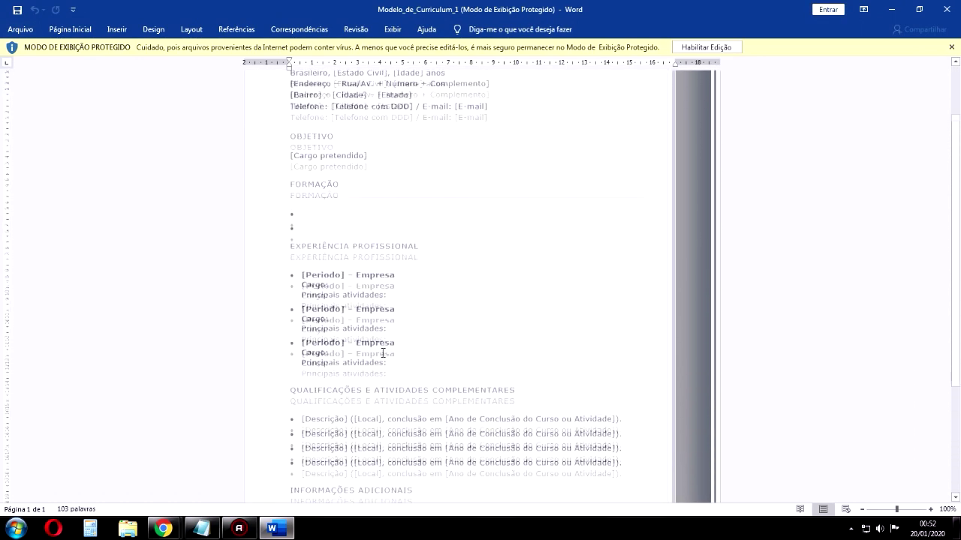
pyautogui.click(945, 9)
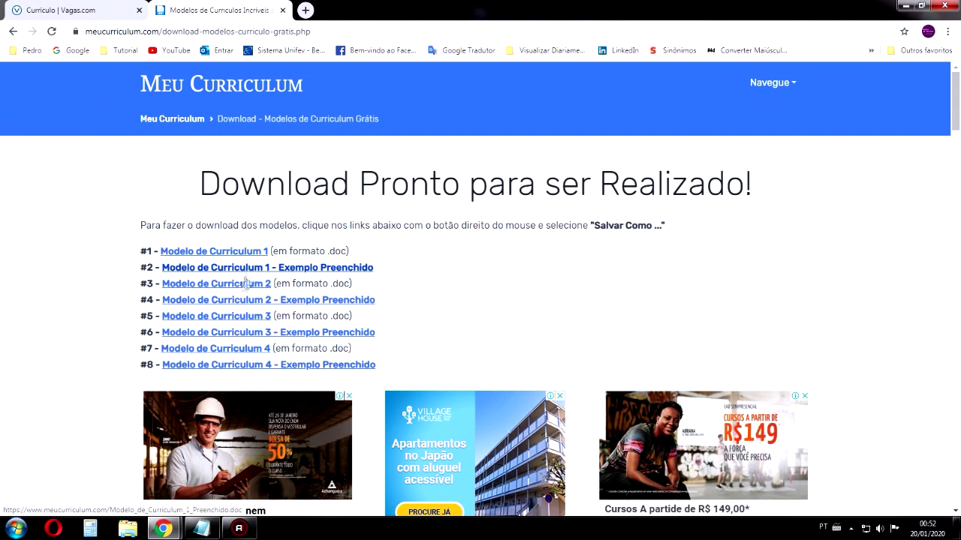
# Download the filled-in Curriculum 1 example, read through its lines in Word, then close it
pyautogui.click(239, 285)
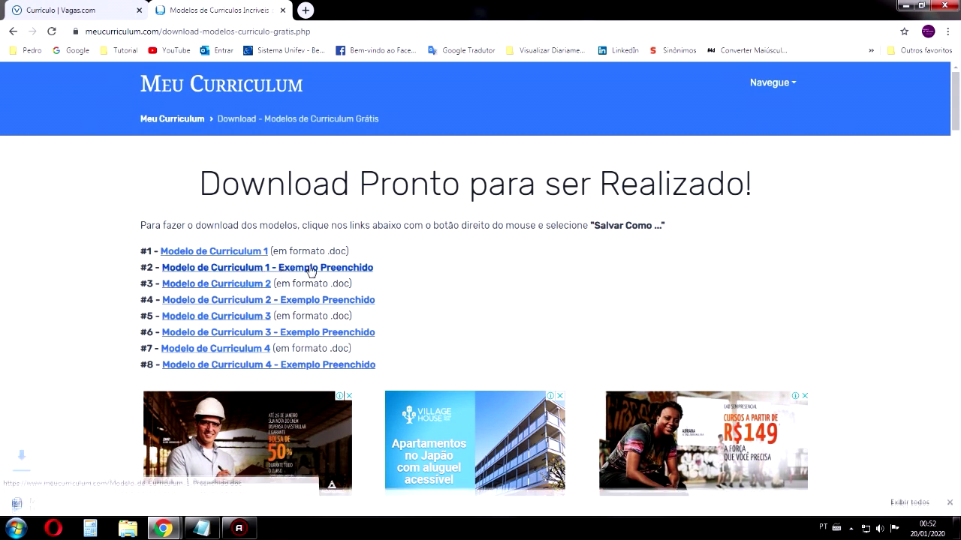
pyautogui.click(71, 503)
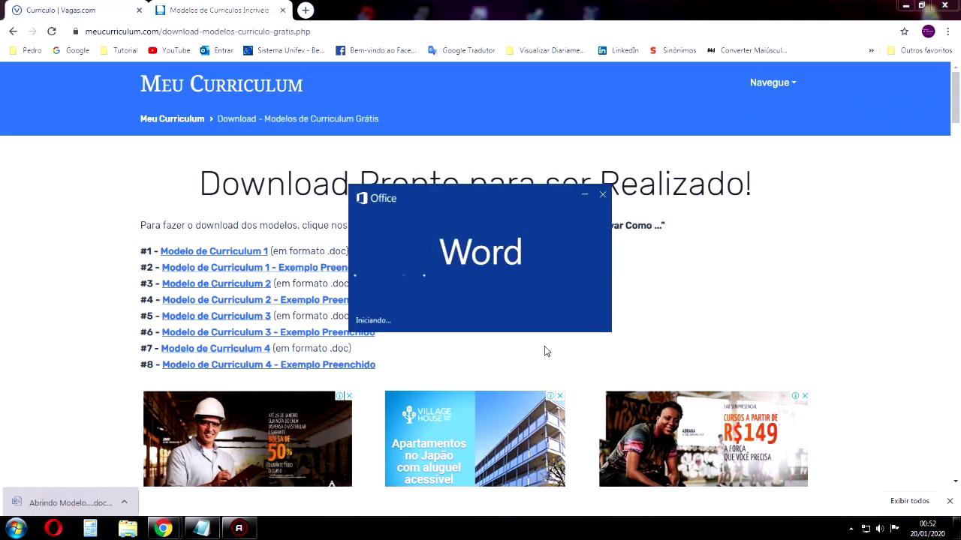
pyautogui.scroll(-6, 451, 172)
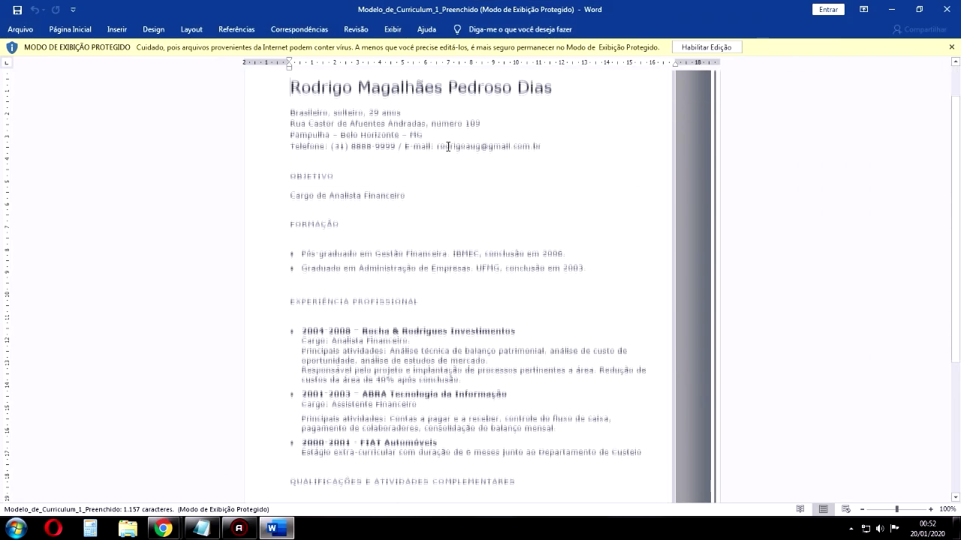
pyautogui.moveTo(476, 452); pyautogui.dragTo(272, 165)
pyautogui.click(390, 329)
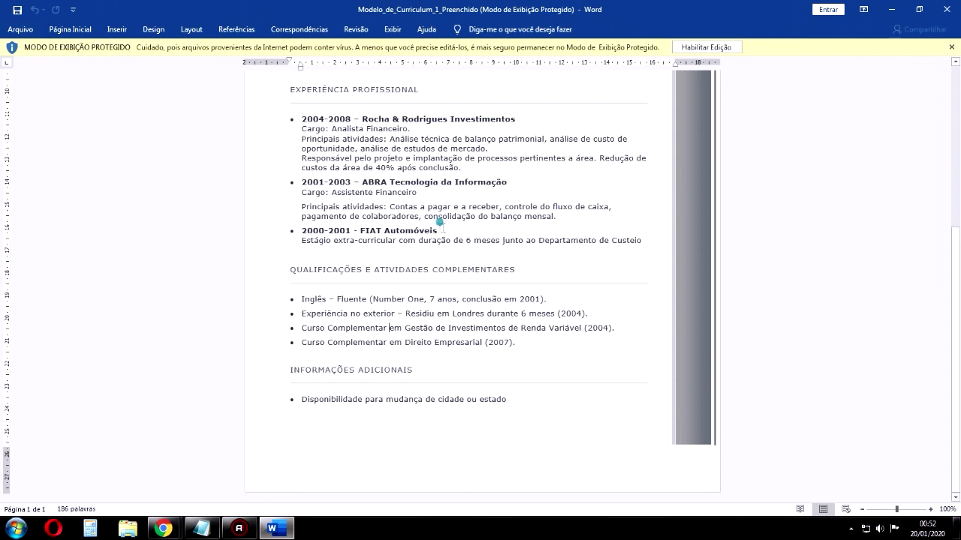
pyautogui.moveTo(439, 221); pyautogui.dragTo(332, 223)
pyautogui.click(325, 231)
pyautogui.click(946, 9)
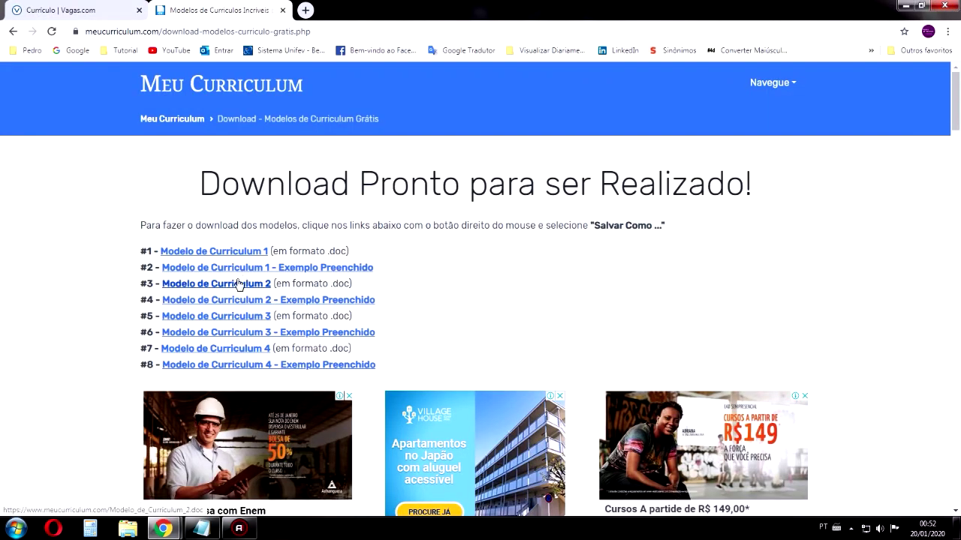
# Download the blank Modelo de Curriculum 2 template, scroll through it in Word, and close it
pyautogui.click(239, 284)
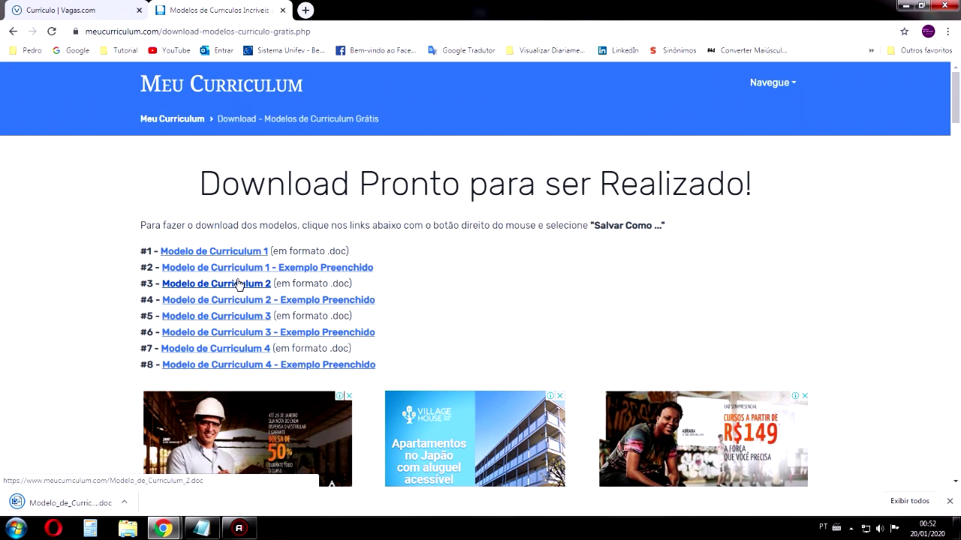
pyautogui.click(67, 503)
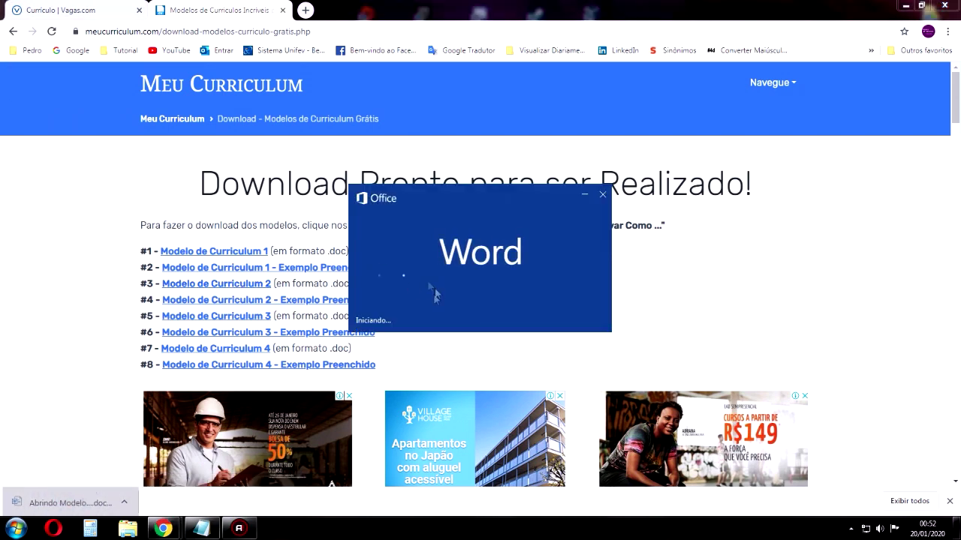
pyautogui.scroll(-5, 536, 284)
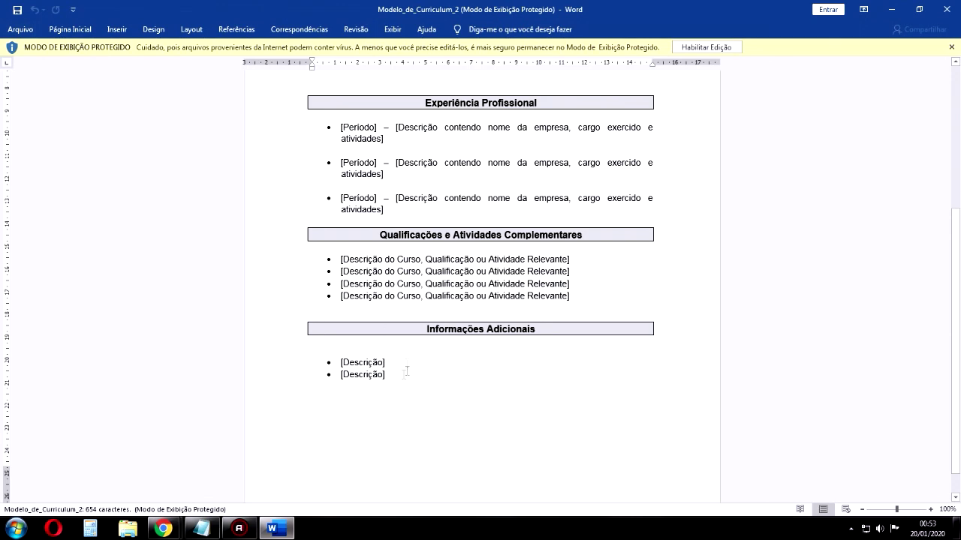
pyautogui.scroll(3, 380, 405)
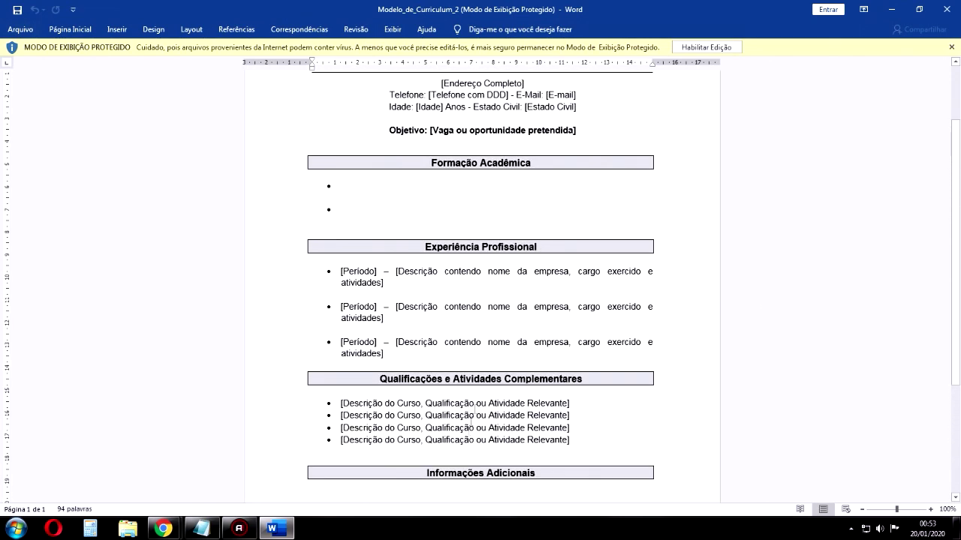
pyautogui.scroll(2, 531, 317)
pyautogui.click(946, 9)
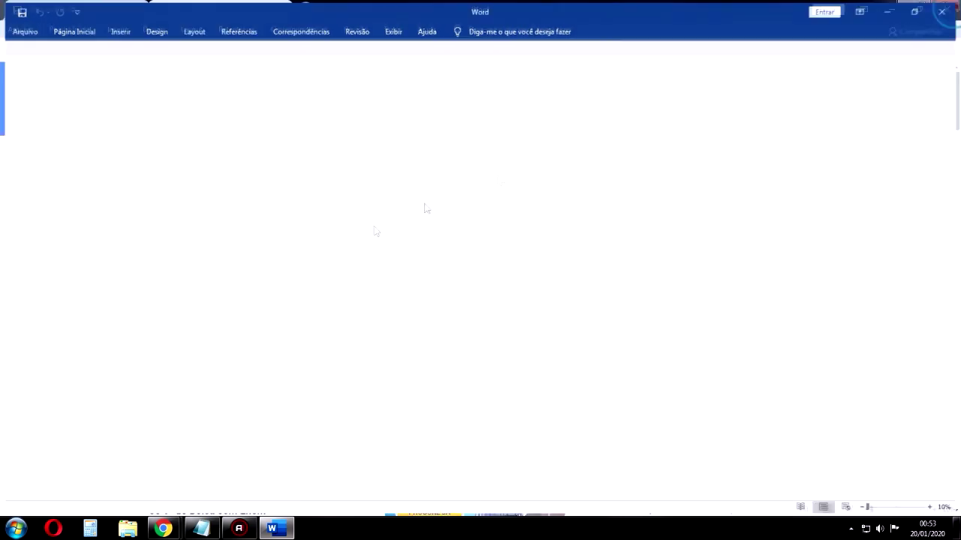
# Download and review the filled-in Curriculum 2 example in Word, then close it
pyautogui.click(322, 301)
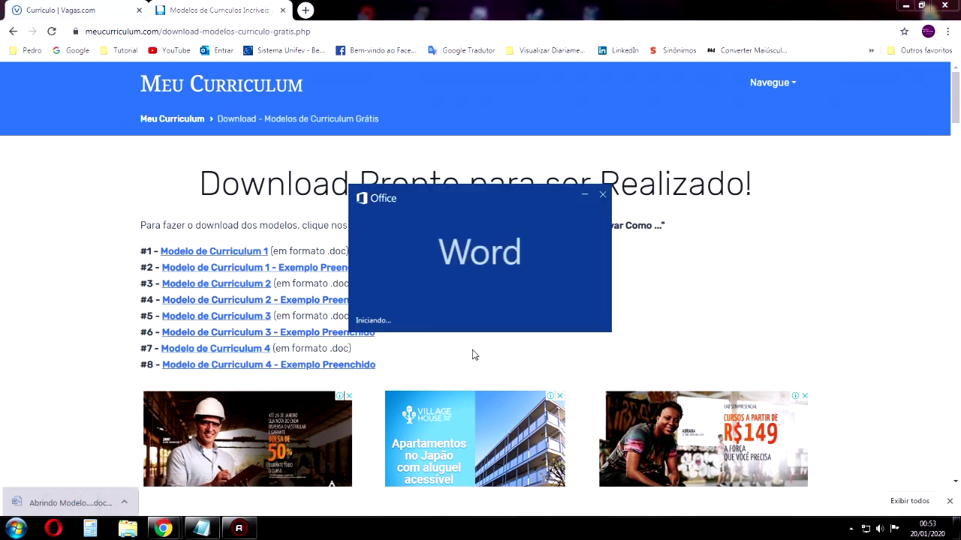
pyautogui.scroll(-5, 523, 219)
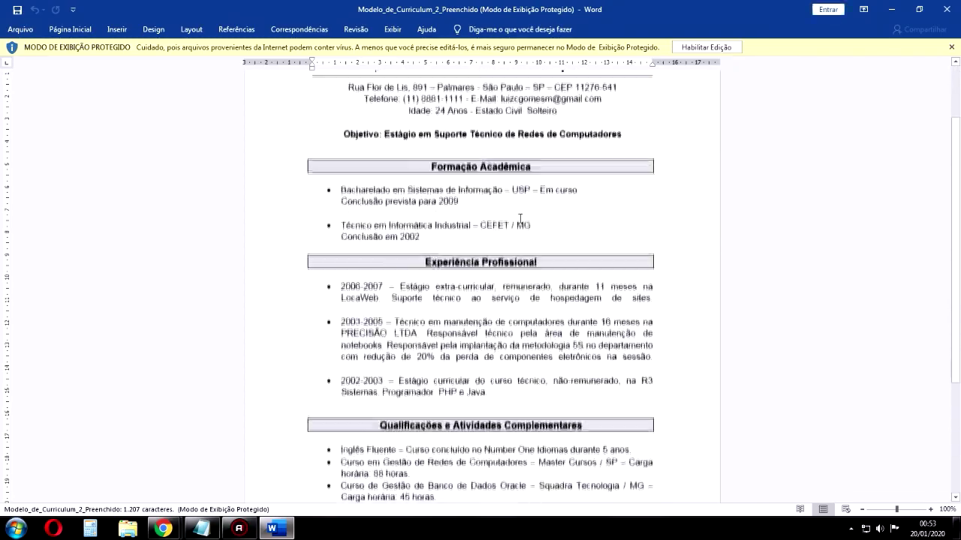
pyautogui.scroll(1, 524, 220)
pyautogui.scroll(4, 577, 300)
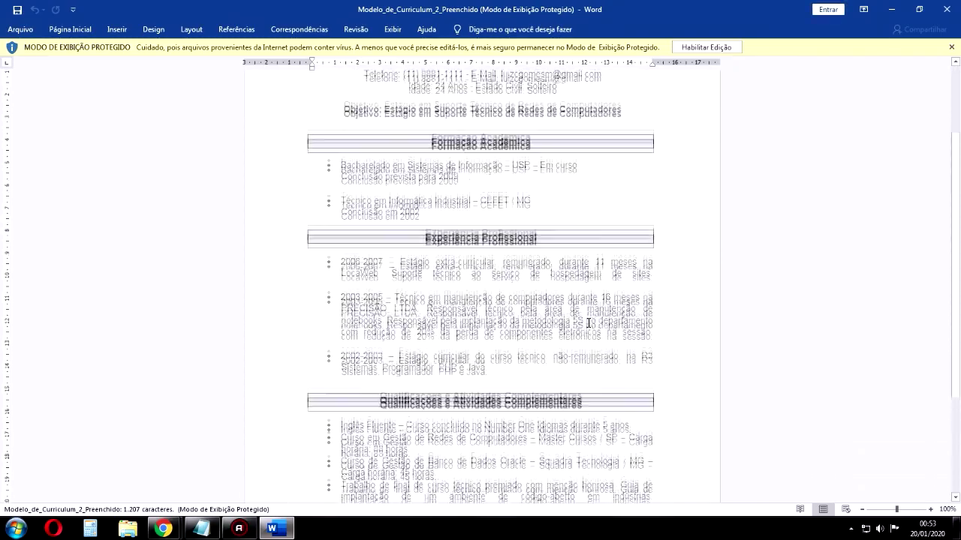
pyautogui.scroll(-5, 592, 325)
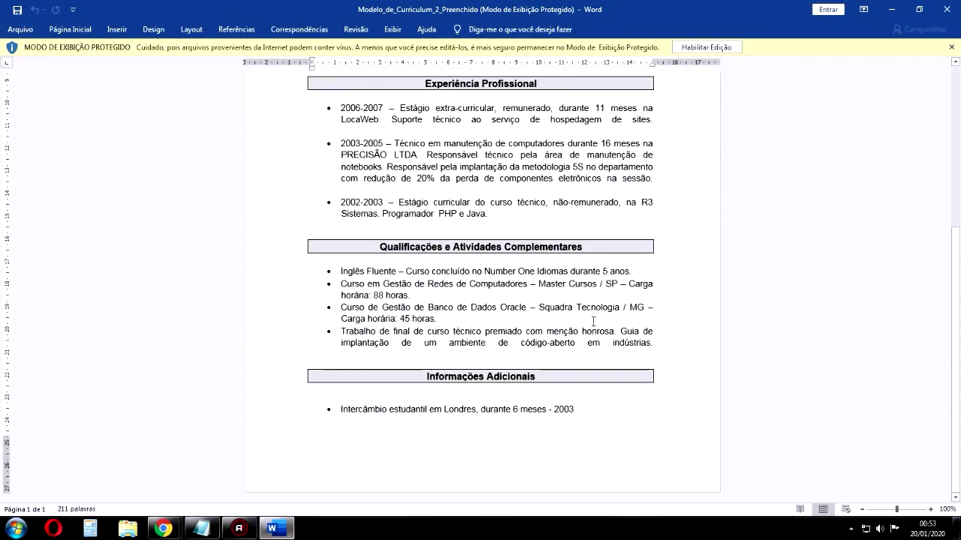
pyautogui.click(947, 9)
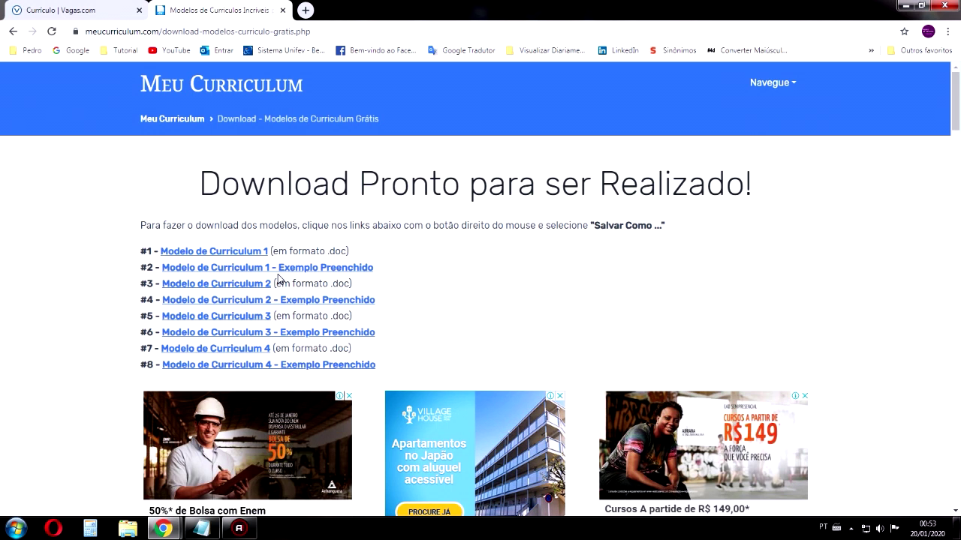
# Download Modelo de Curriculum 3, open it in Word, and enable editing
pyautogui.click(268, 315)
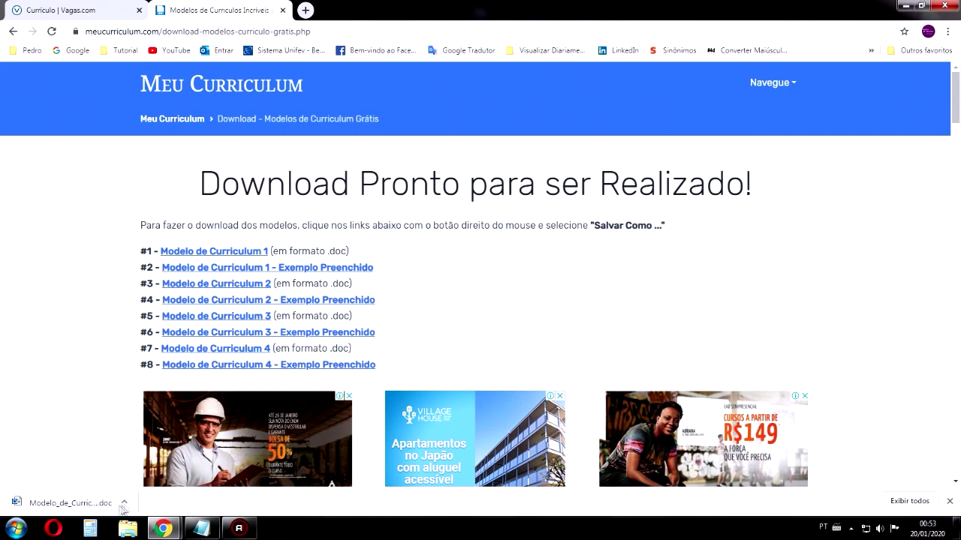
pyautogui.click(82, 508)
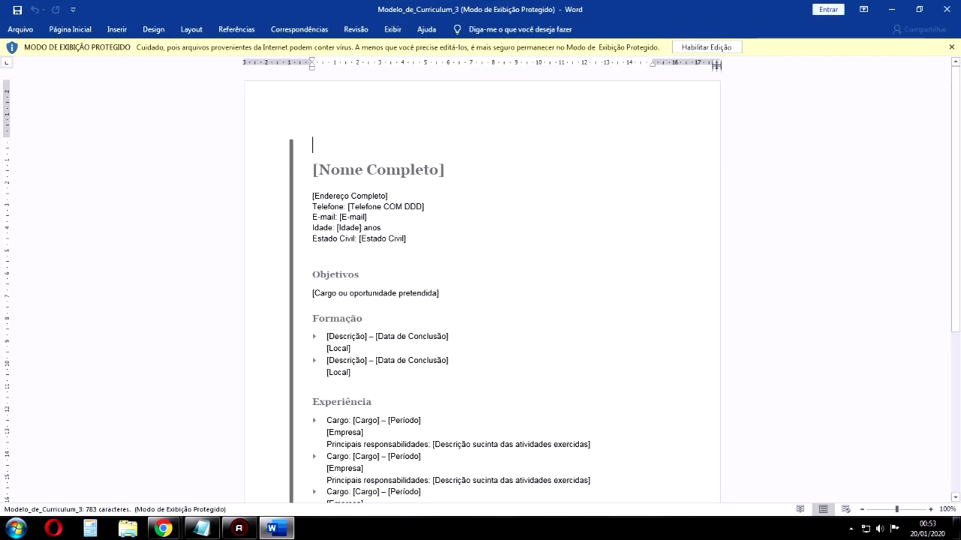
pyautogui.click(707, 47)
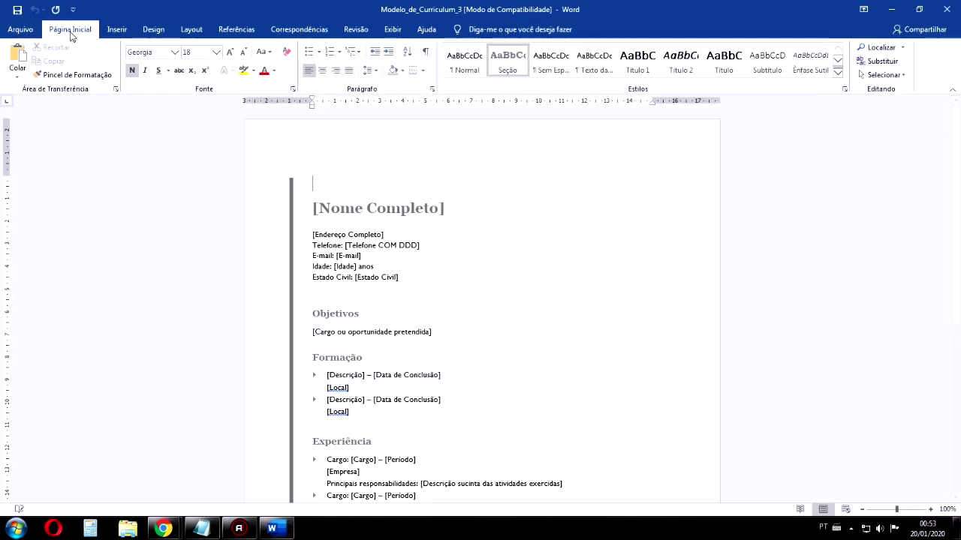
# Save the document as a PDF named Modelo_de_Curriculum_3 to the Área de Trabalho
pyautogui.click(21, 29)
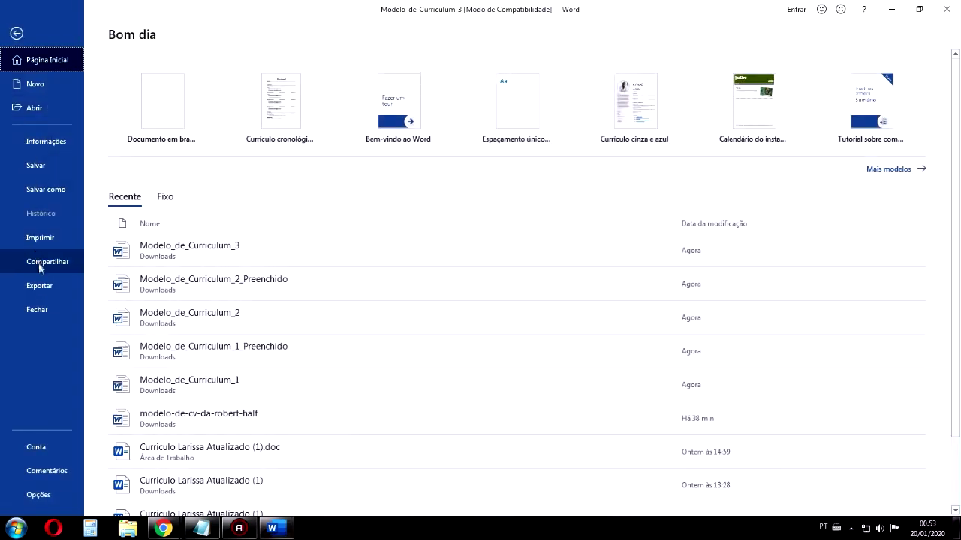
pyautogui.click(67, 191)
pyautogui.click(162, 210)
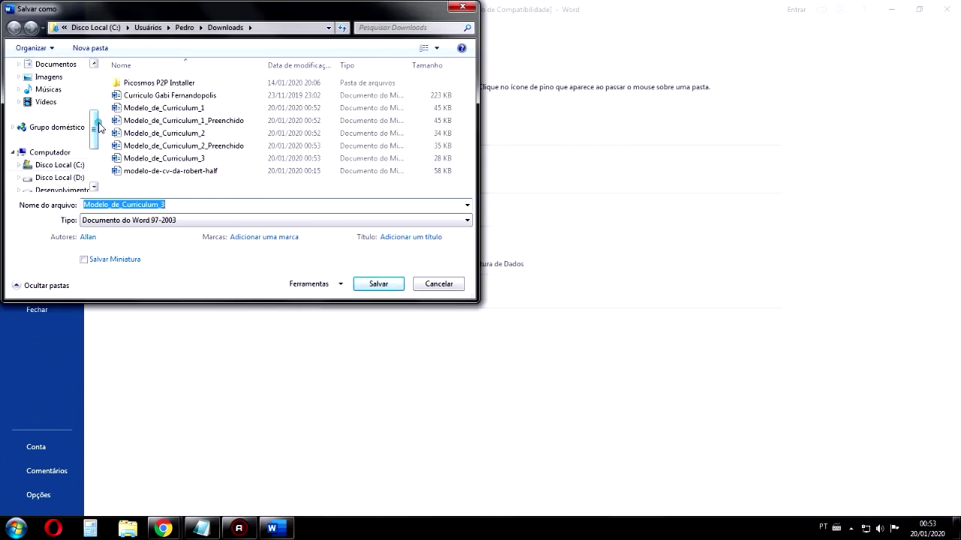
pyautogui.moveTo(99, 127); pyautogui.dragTo(96, 87)
pyautogui.click(53, 107)
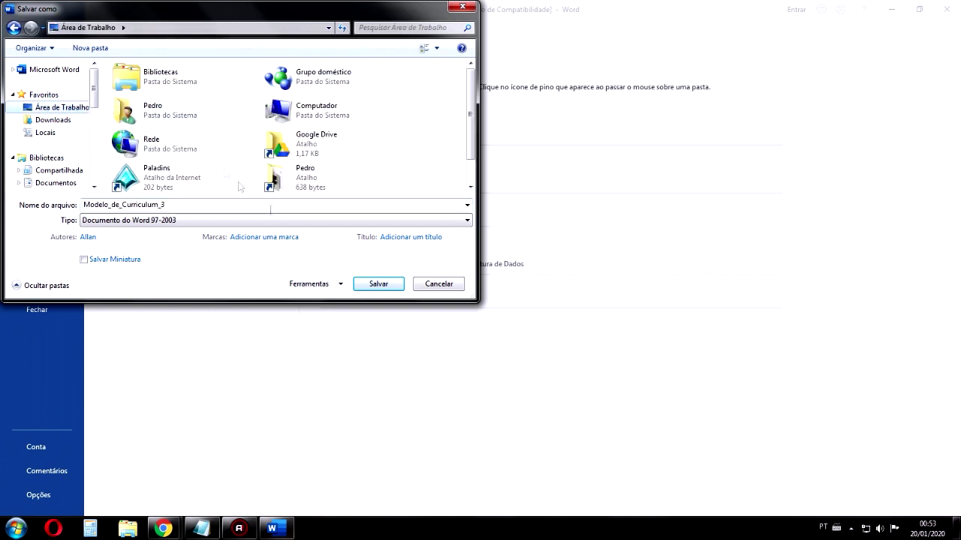
pyautogui.click(189, 219)
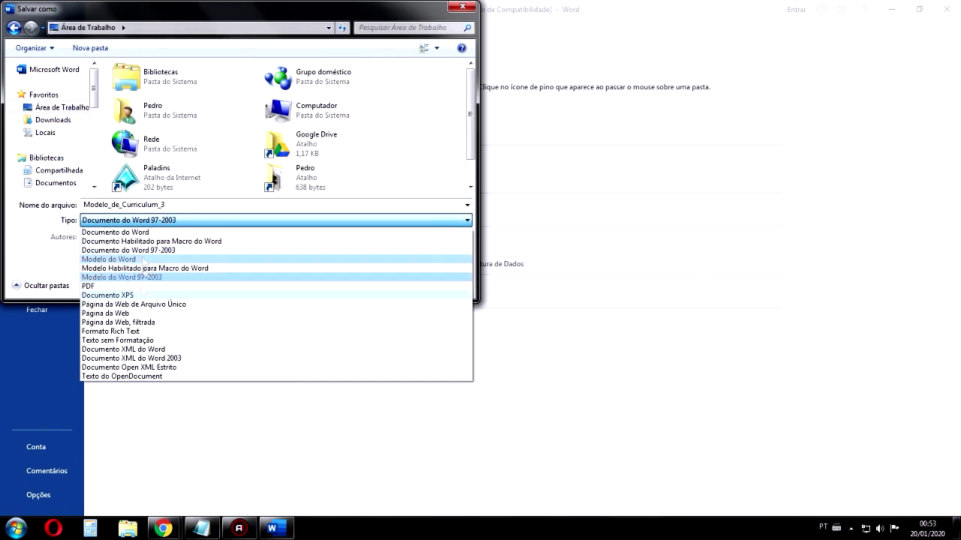
pyautogui.click(95, 222)
pyautogui.click(94, 222)
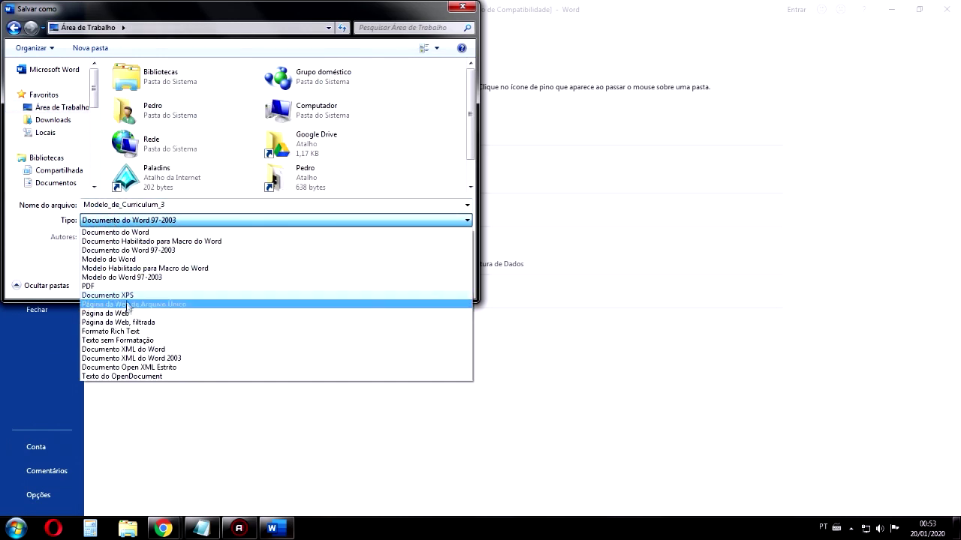
pyautogui.click(87, 286)
pyautogui.click(372, 314)
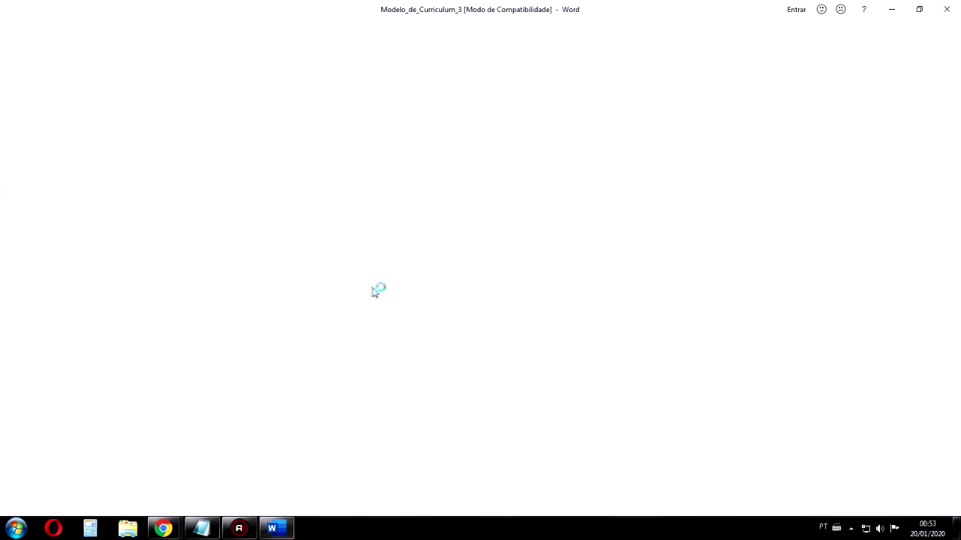
# Close Word and Chrome, and close Notepad without saving
pyautogui.click(950, 7)
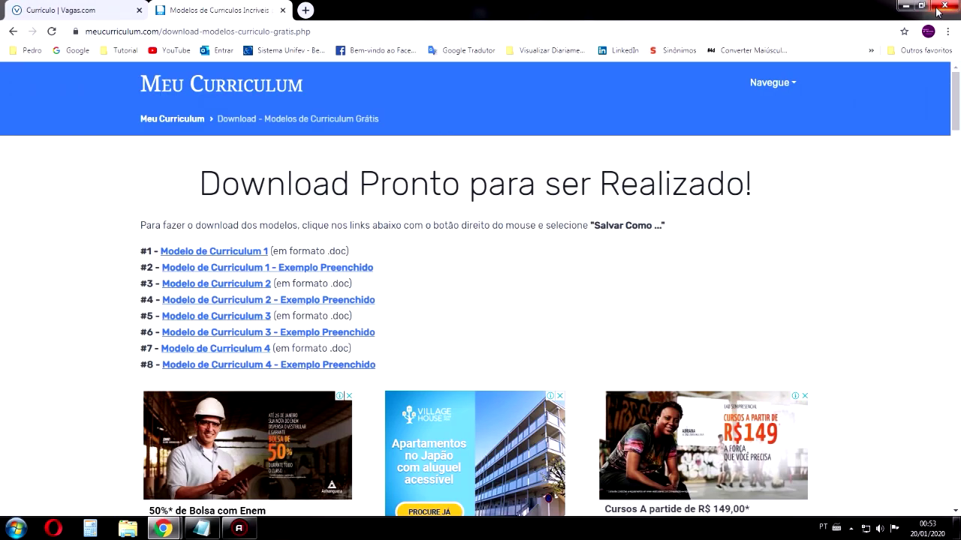
pyautogui.click(942, 11)
pyautogui.click(623, 59)
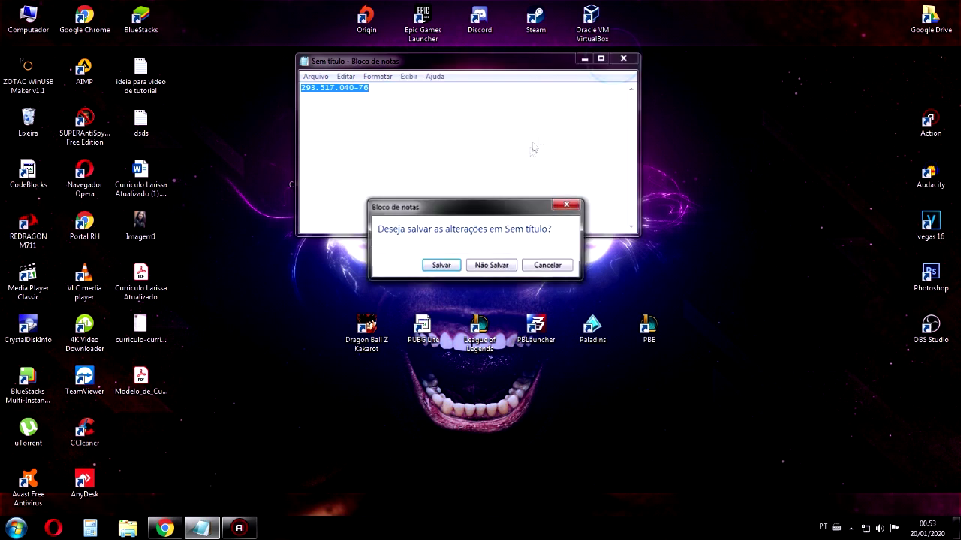
pyautogui.click(498, 263)
# Delete the Modelo_de_Curriculum_3 PDF from the desktop to the Lixeira and refresh the desktop
pyautogui.moveTo(157, 376); pyautogui.dragTo(328, 229)
pyautogui.moveTo(373, 193); pyautogui.dragTo(225, 274)
pyautogui.moveTo(368, 247); pyautogui.dragTo(278, 255)
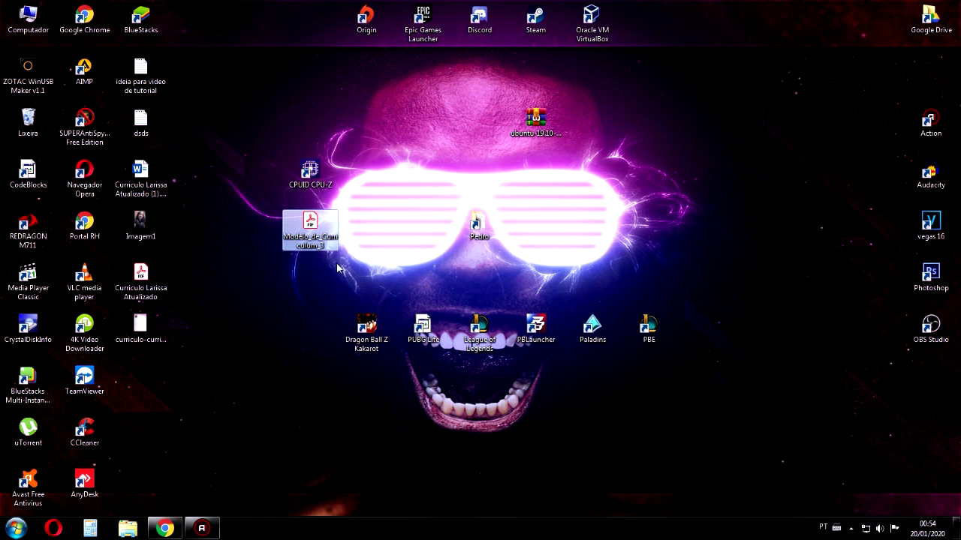
pyautogui.press('Delete')
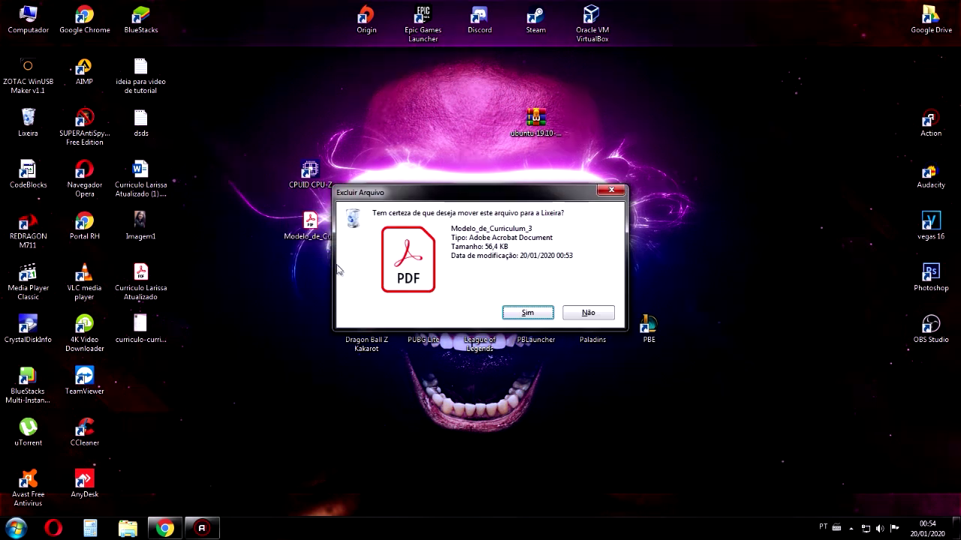
pyautogui.click(531, 315)
pyautogui.rightClick(215, 240)
pyautogui.click(242, 291)
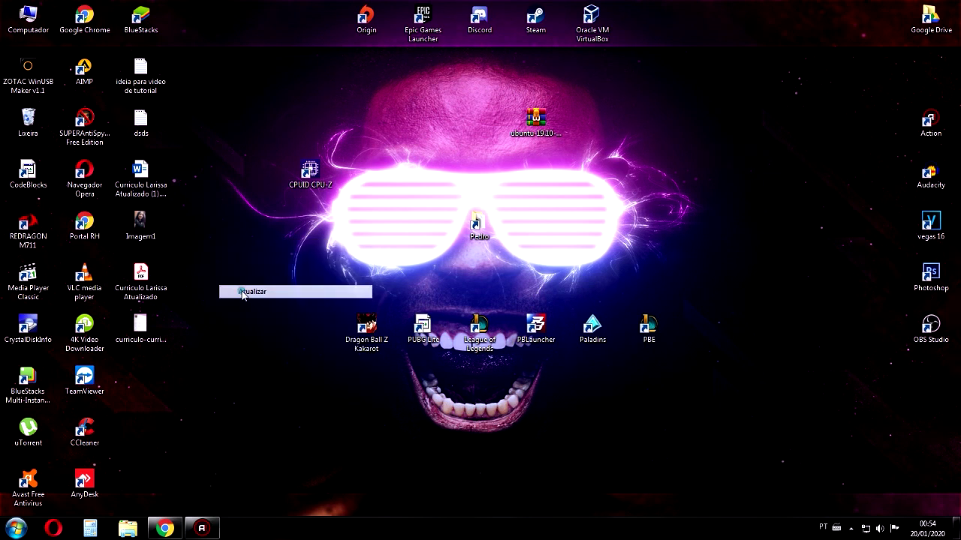